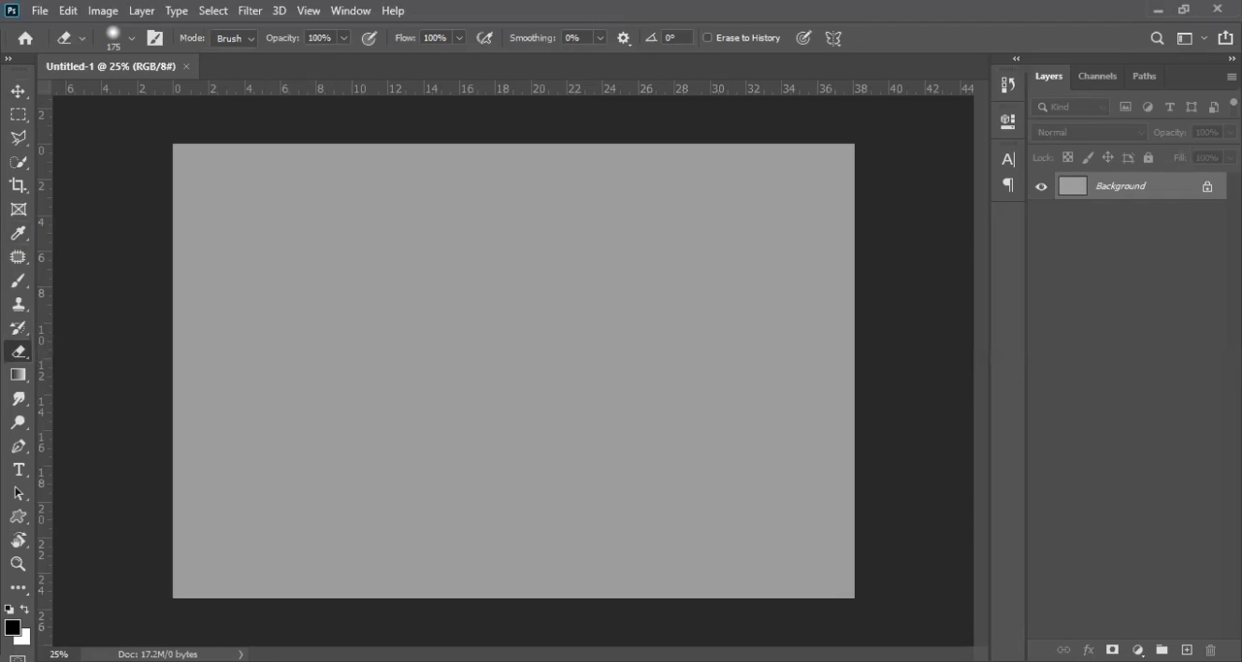
Step: Try a short black-to-white linear gradient on the grey background, and undo it
click(18, 379)
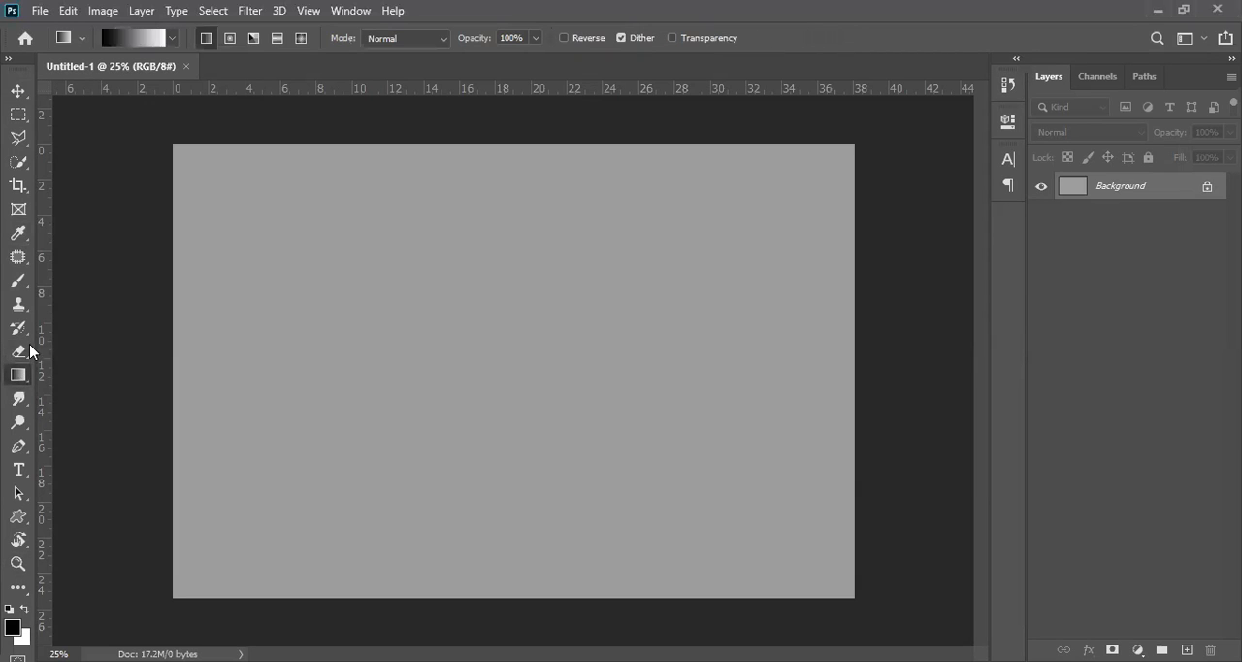
drag(268, 259, 242, 270)
drag(242, 268, 243, 271)
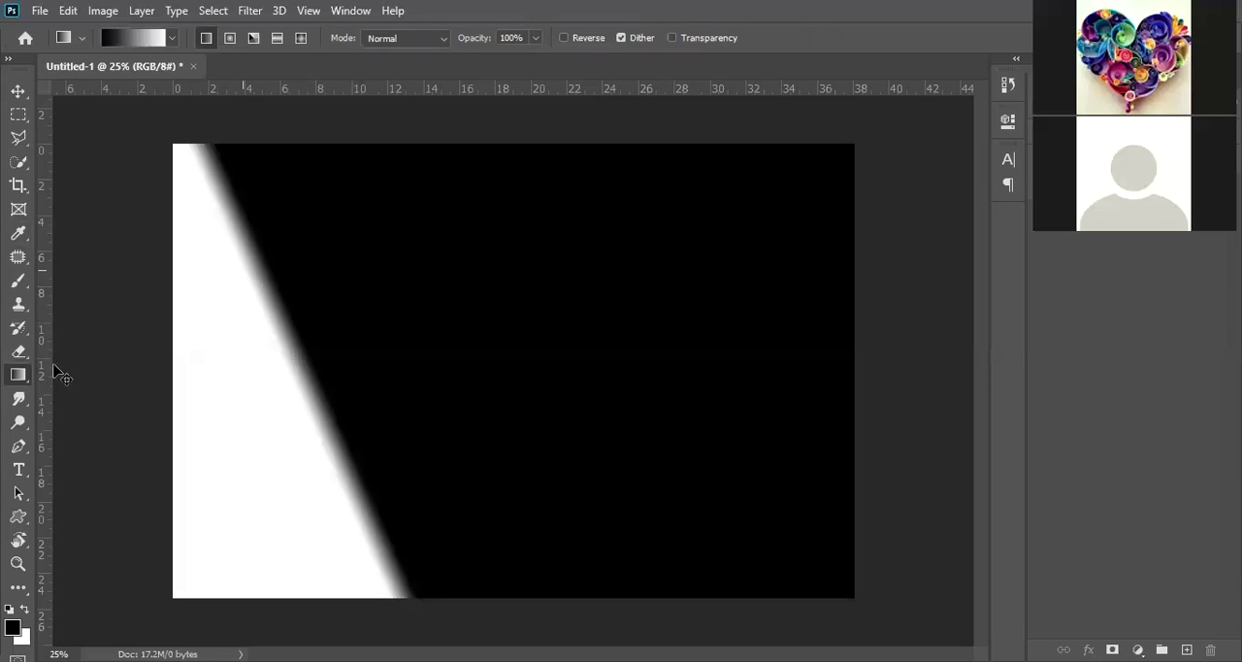
key(ctrl+z)
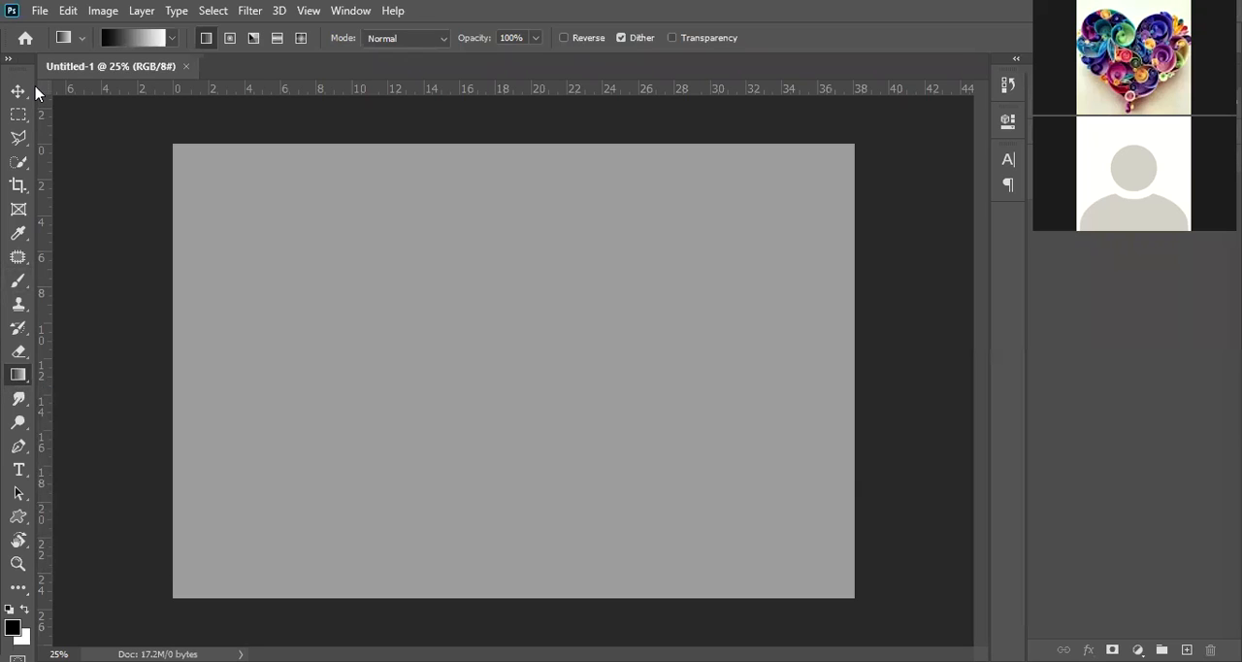
Step: Expand the toolbox to two columns and fill a rectangular selection of about 8.5 by 6 cm near the canvas centre with white
click(9, 59)
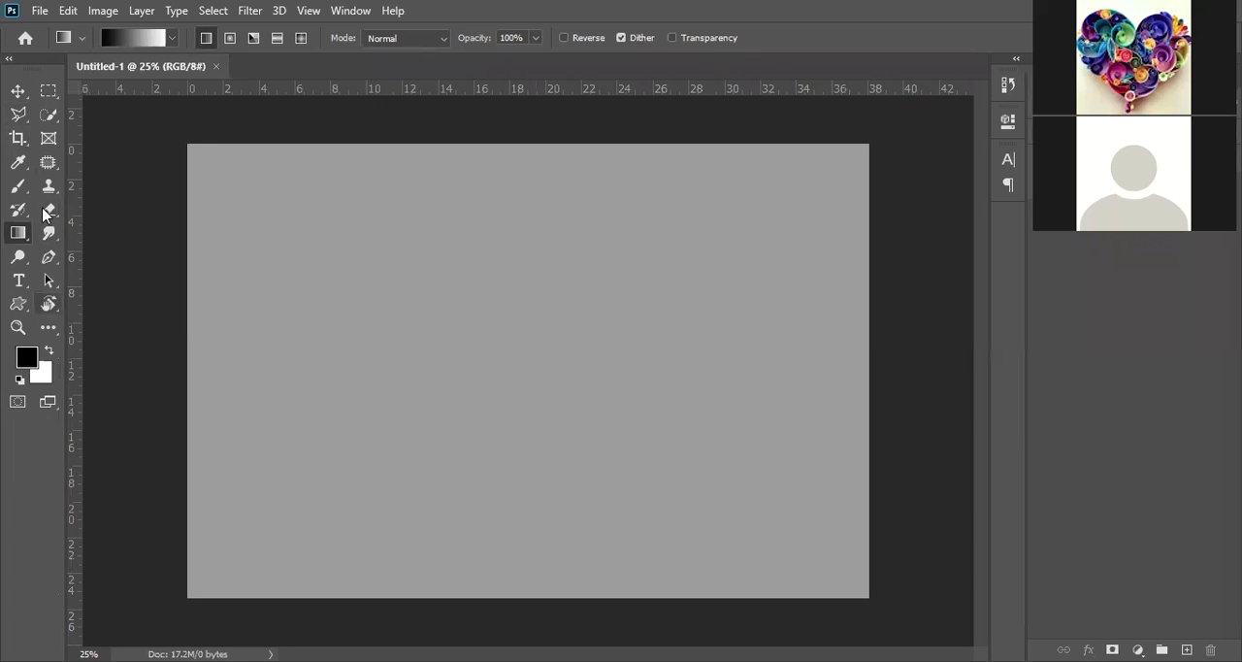
click(48, 92)
drag(396, 296, 546, 404)
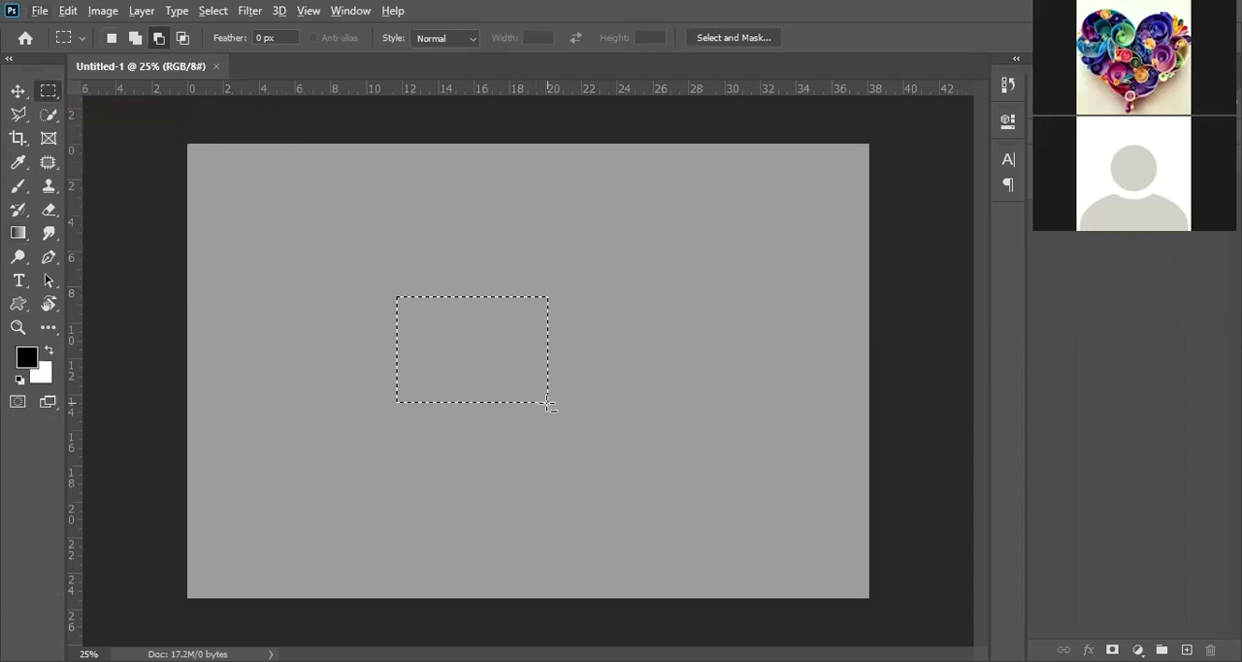
key(ctrl+BackSpace)
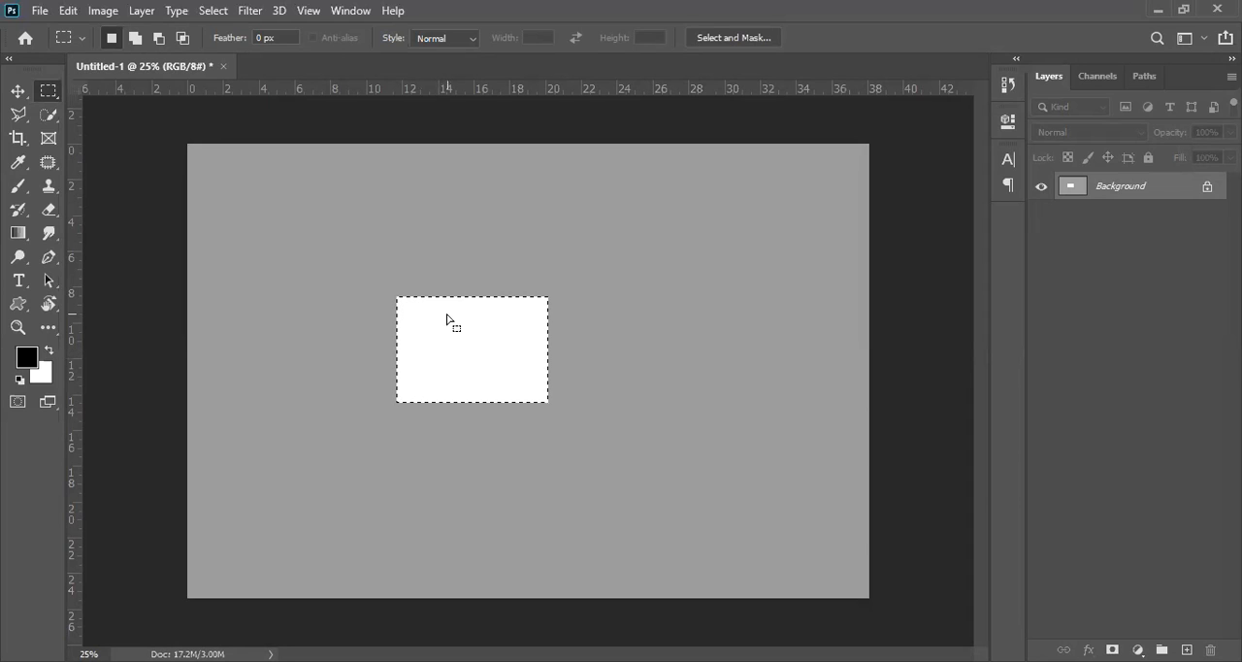
click(39, 12)
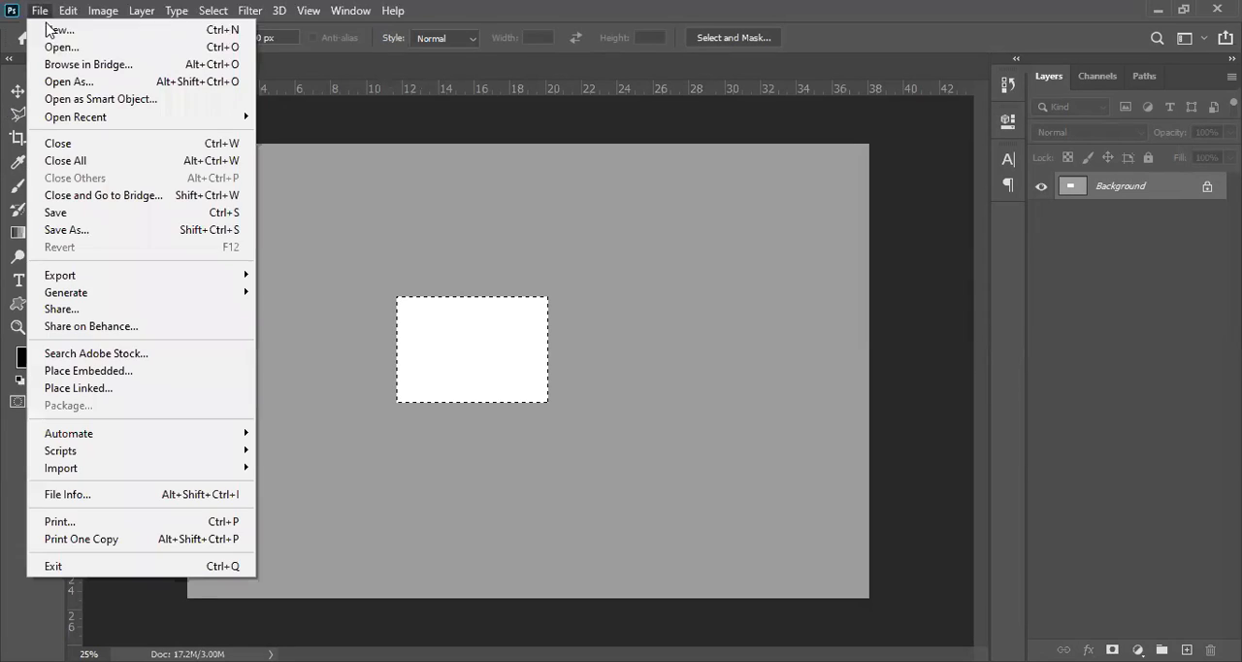
click(83, 32)
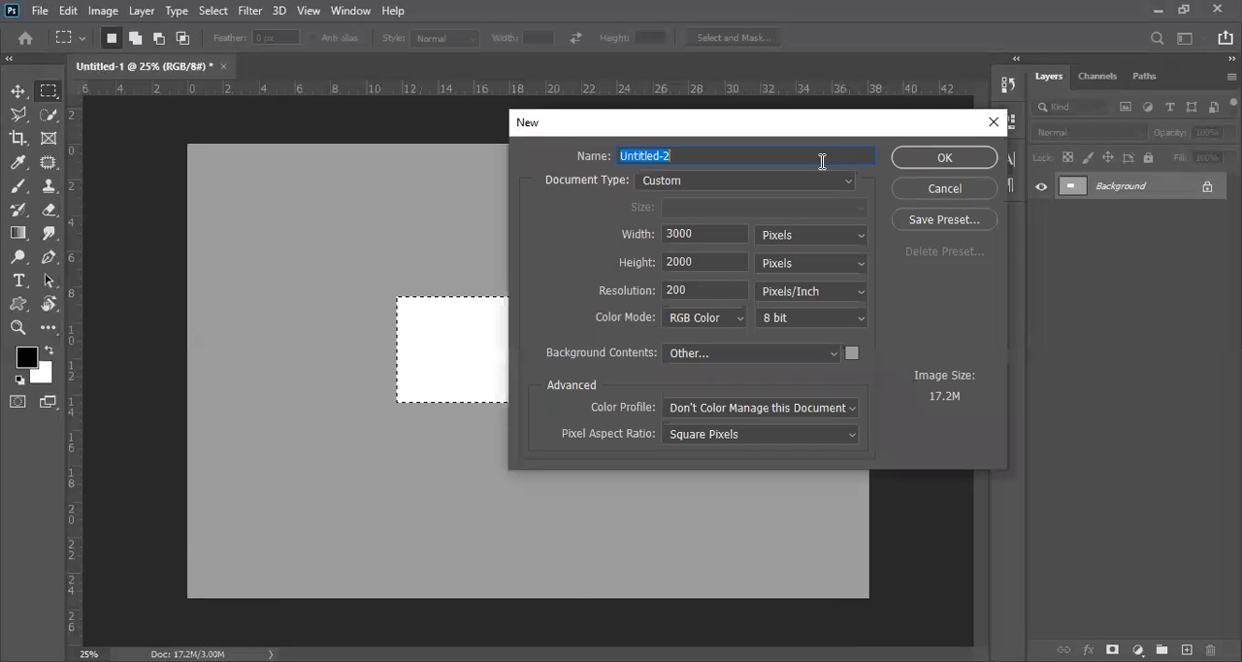
drag(812, 127, 352, 174)
click(328, 277)
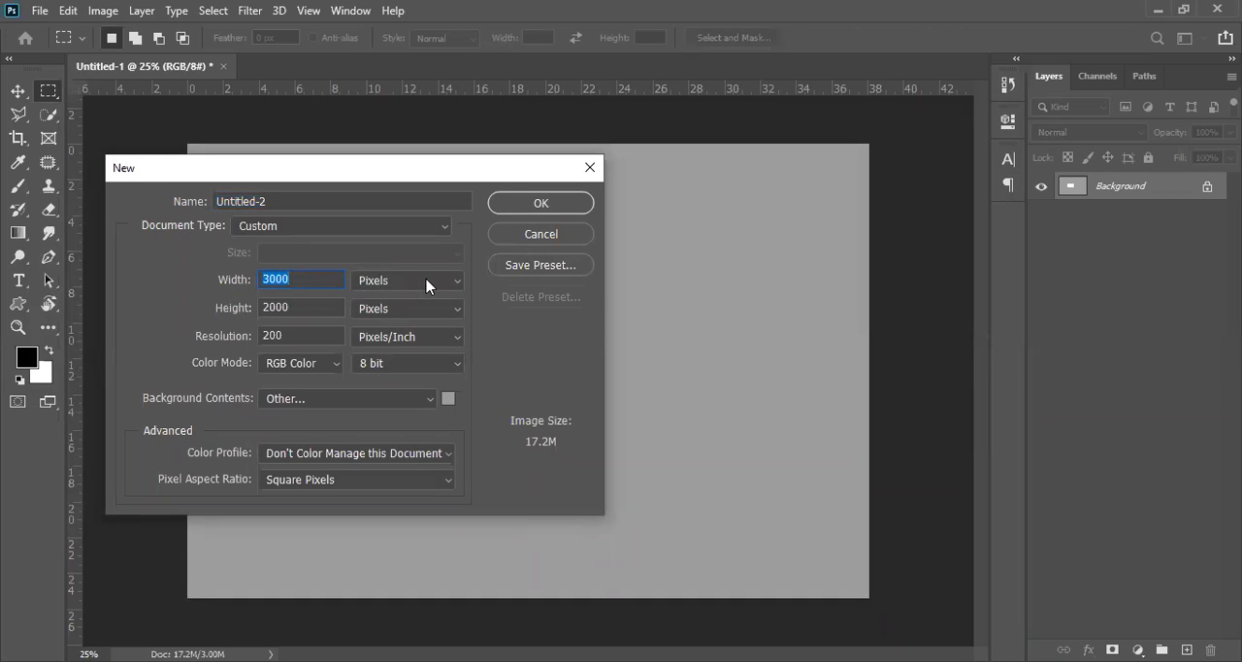
click(458, 283)
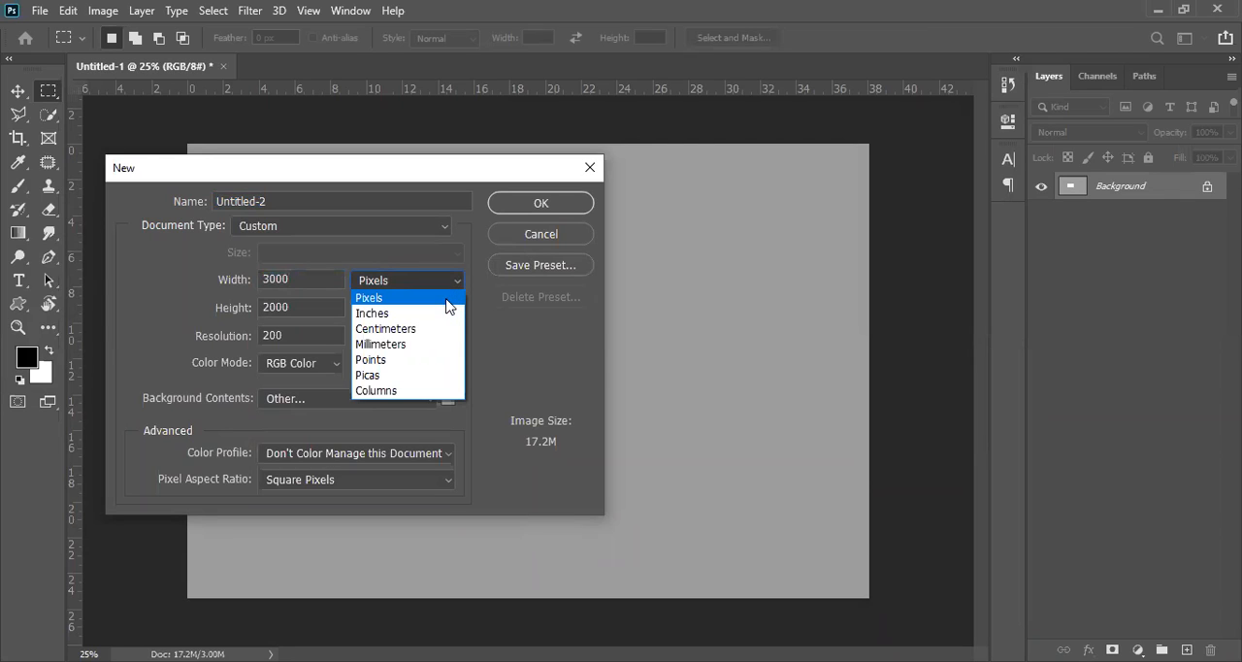
click(456, 282)
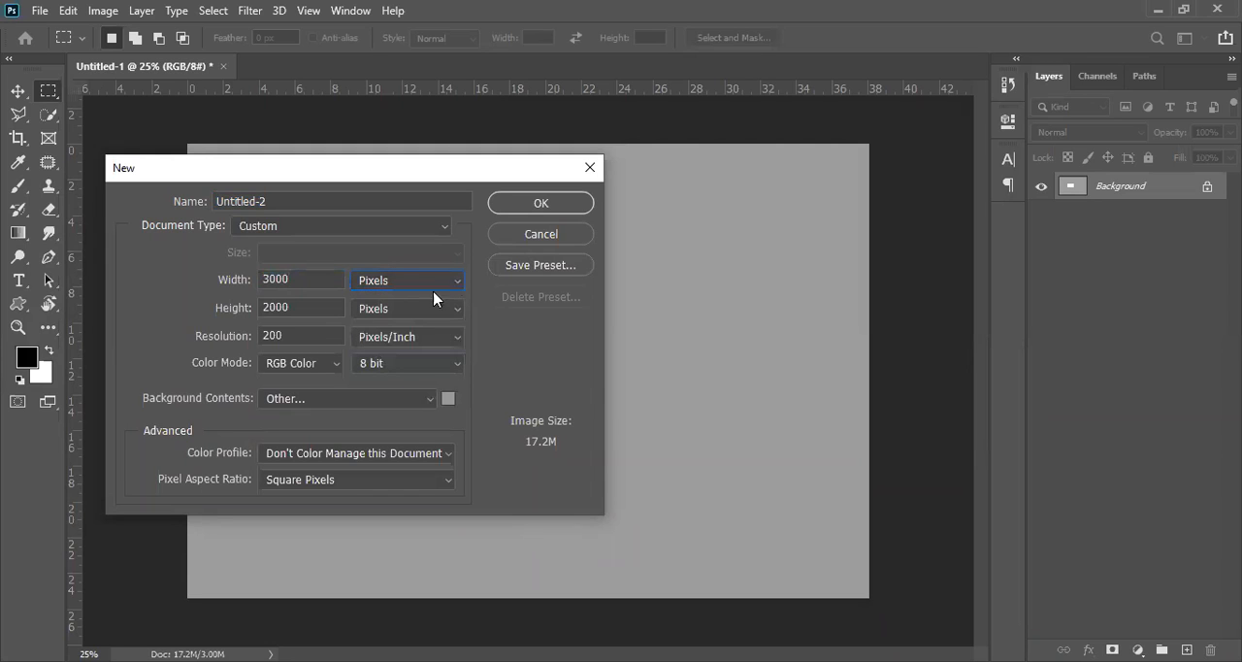
click(295, 331)
double_click(295, 331)
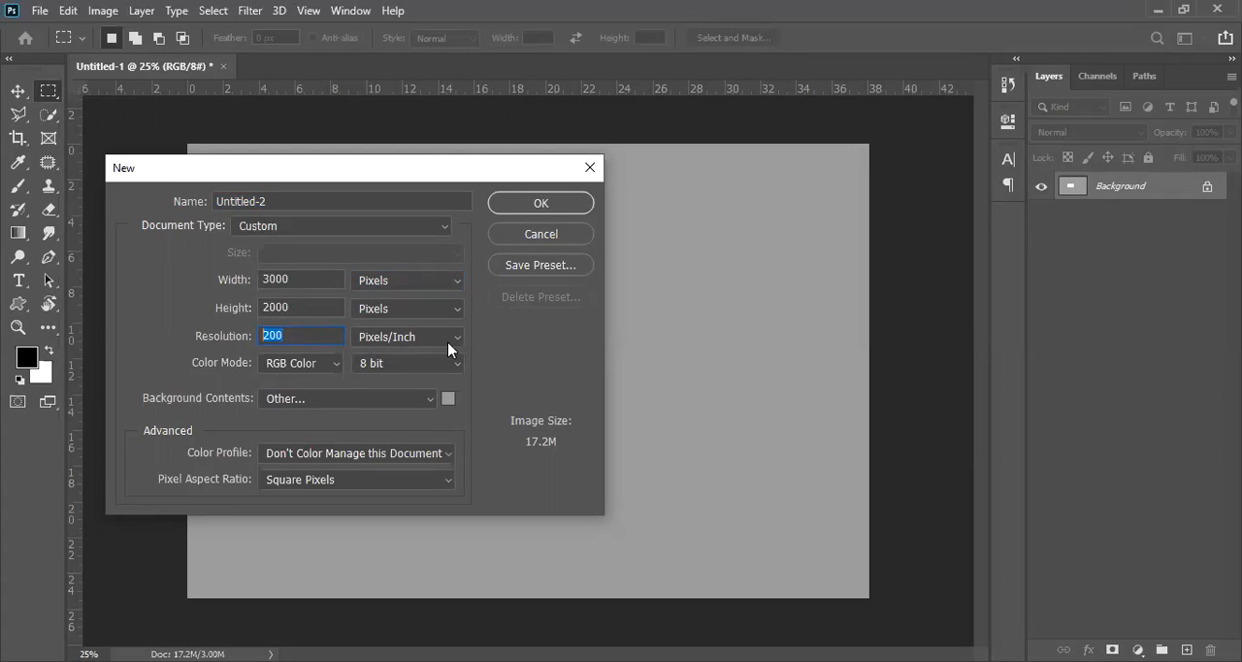
text(72)
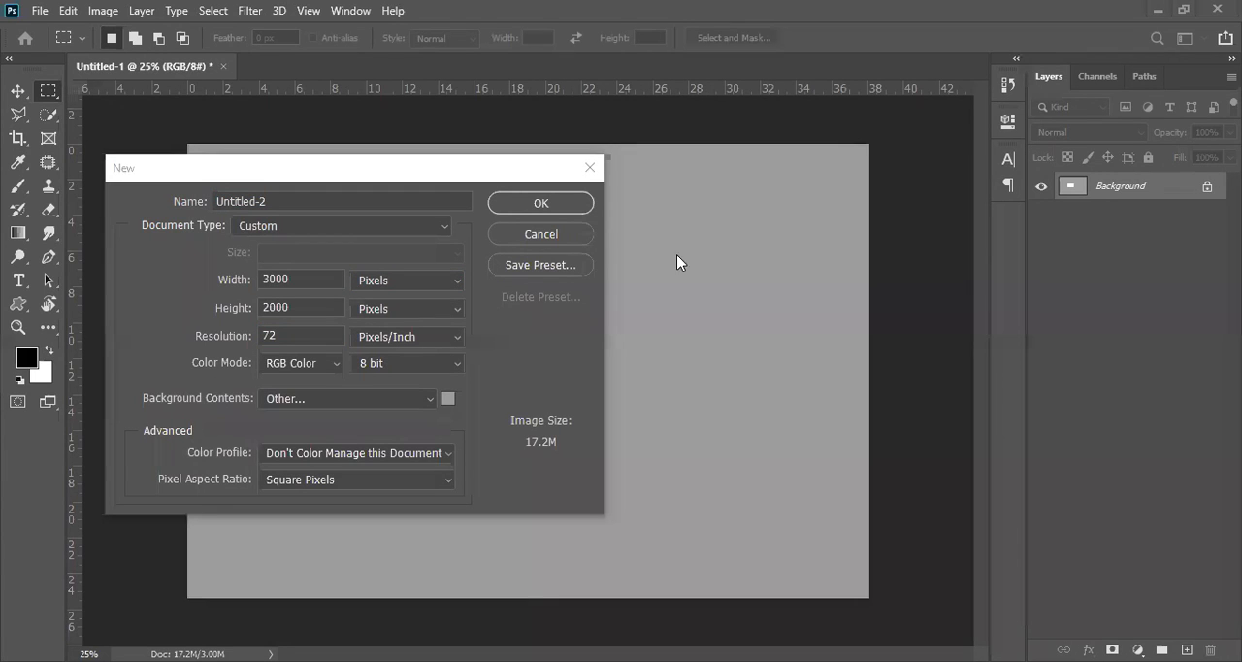
click(538, 235)
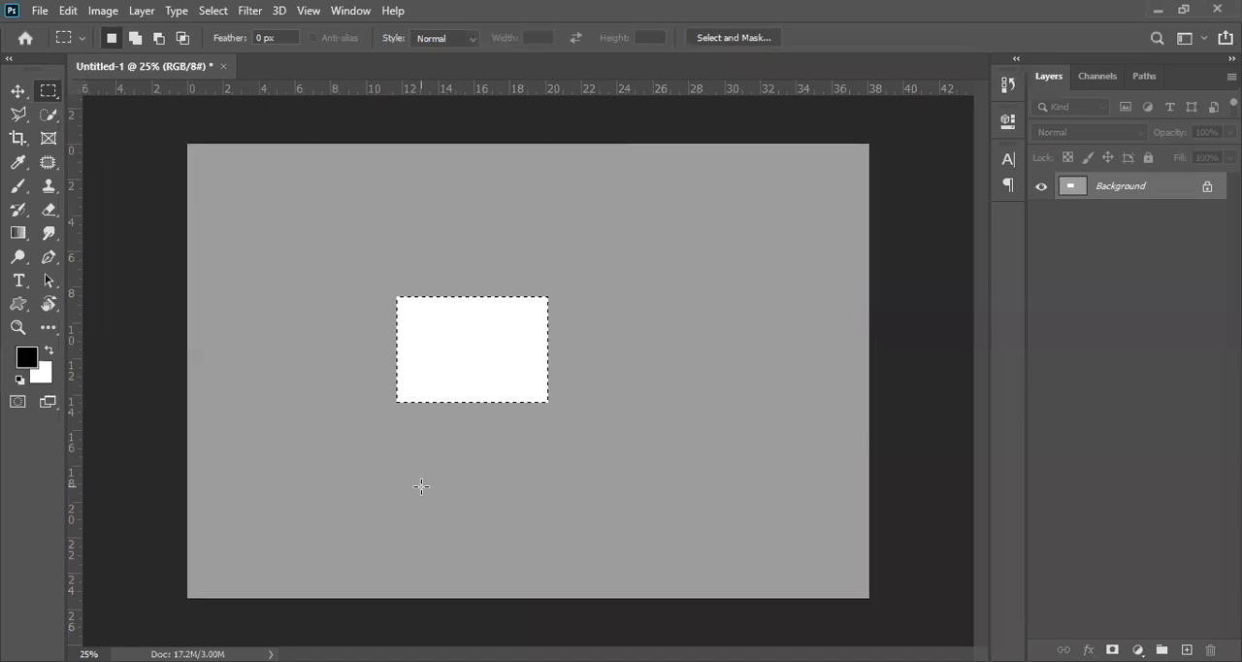
Step: Deselect the white rectangle and restore its selection, switching to the Move tool
key(ctrl+d)
key(ctrl+z)
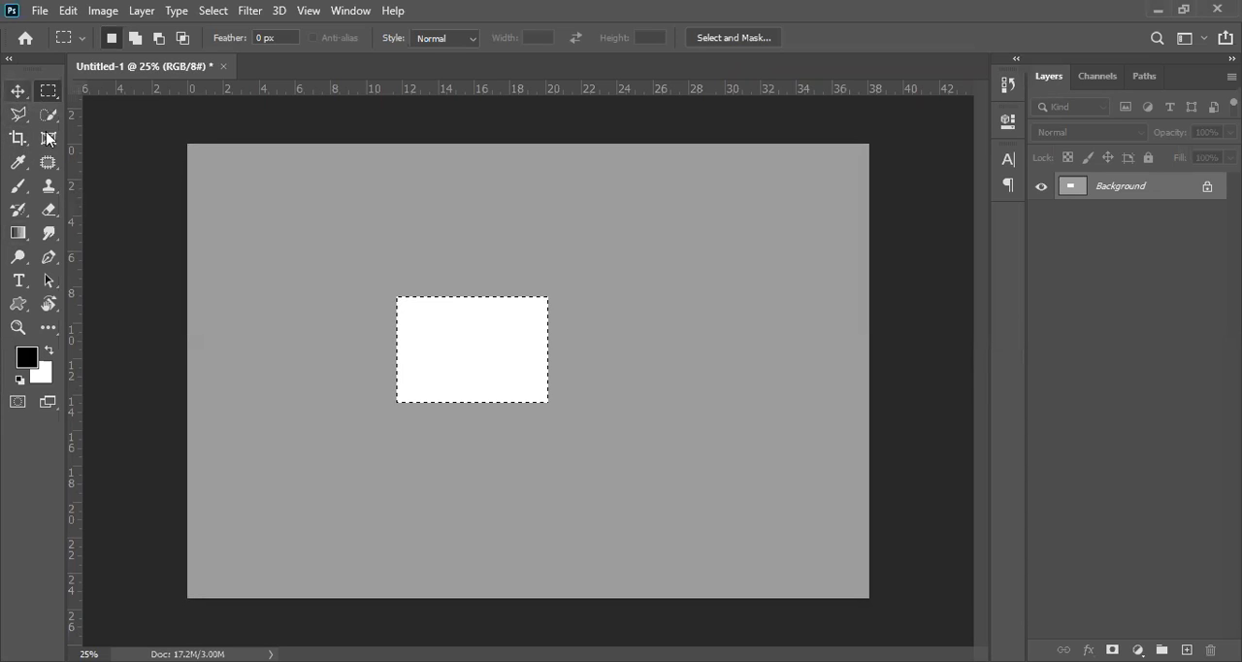
click(18, 90)
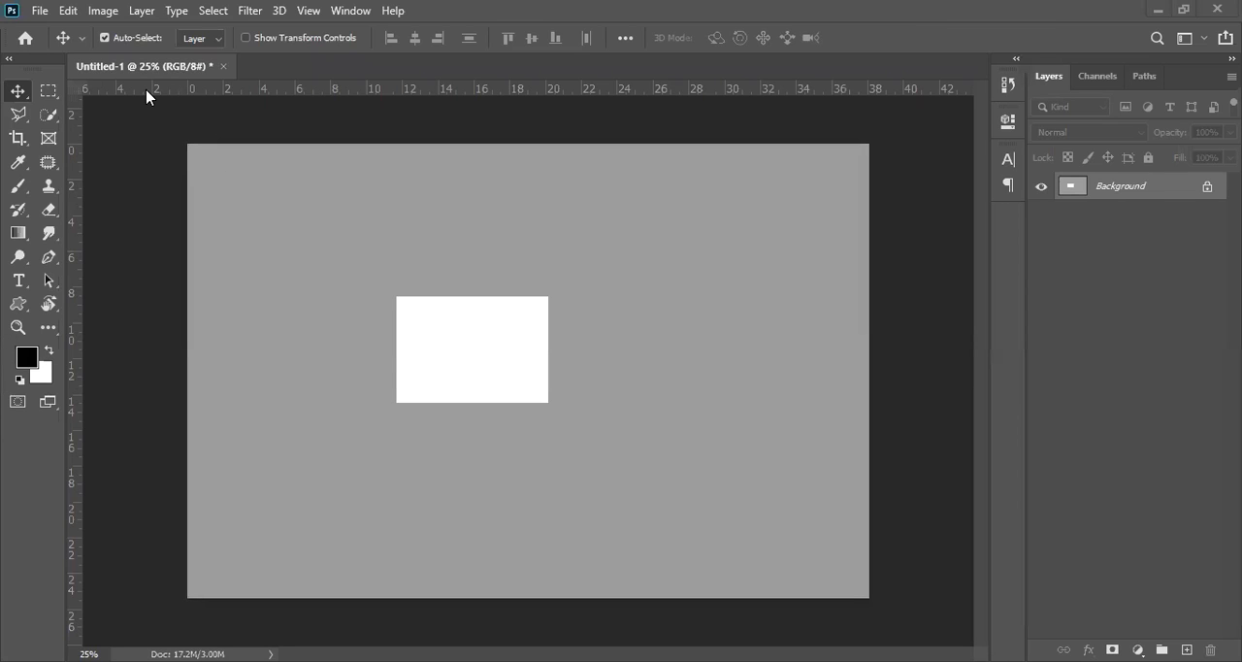
key(ctrl+shift+d)
Step: Compare the options of the Polygonal Lasso, Rectangular Marquee, Crop and Move tools while the white rectangle is selected
click(19, 117)
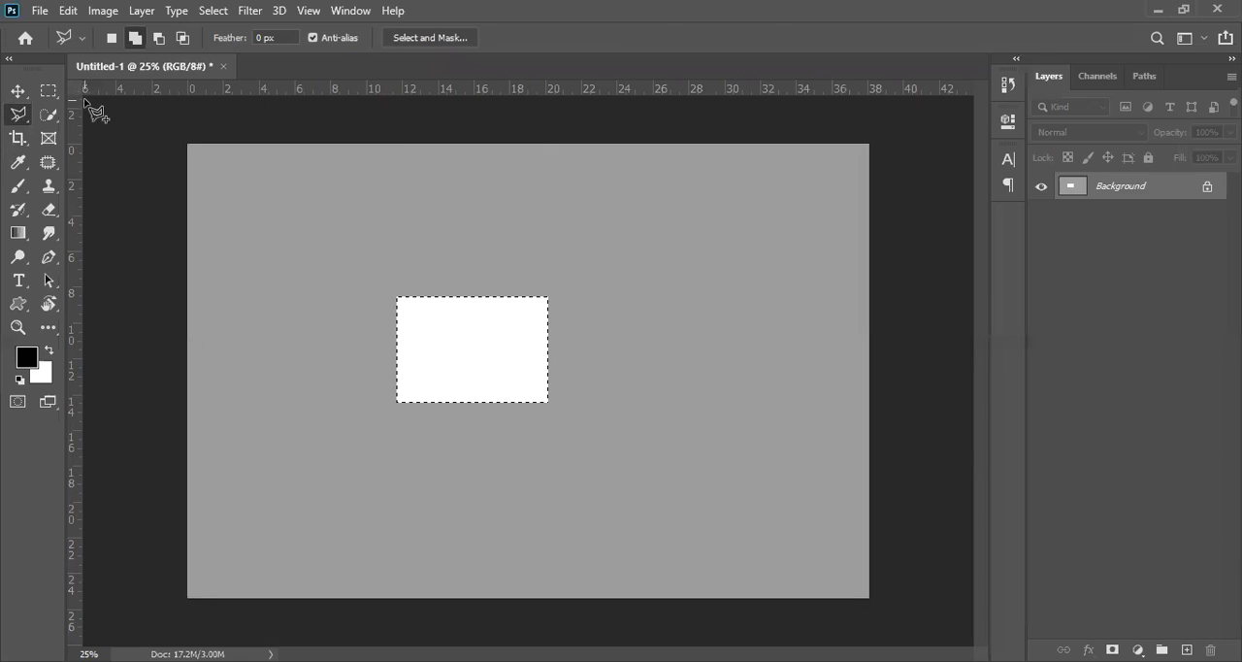
click(51, 95)
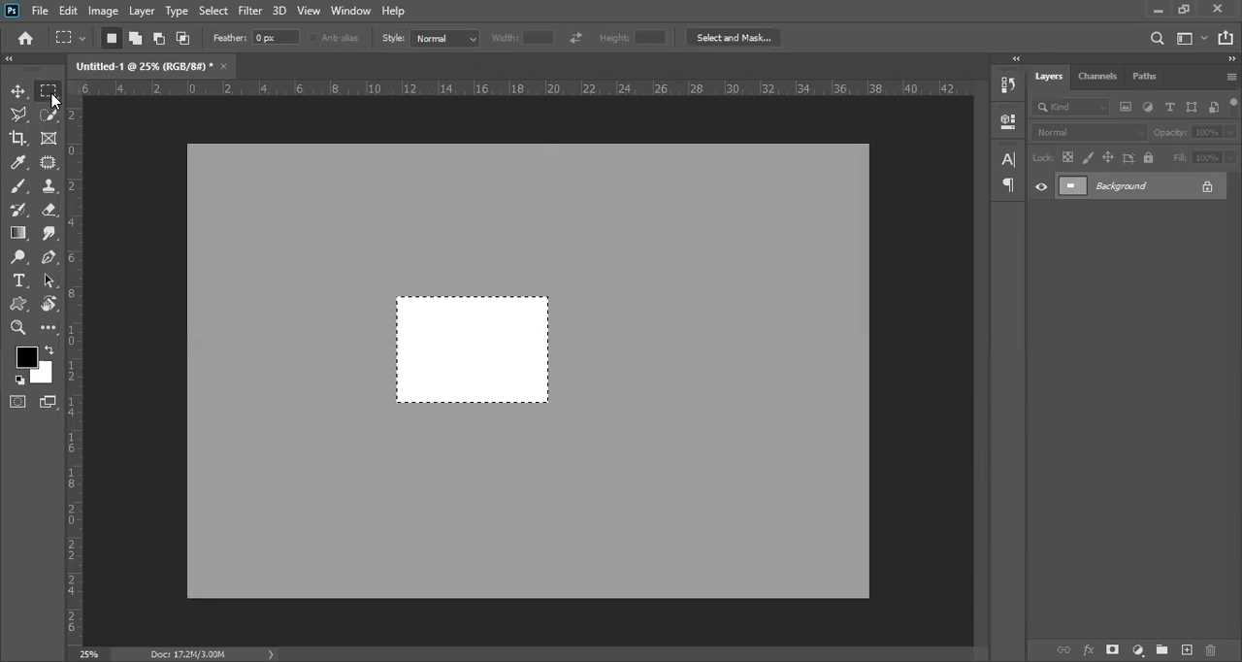
click(26, 139)
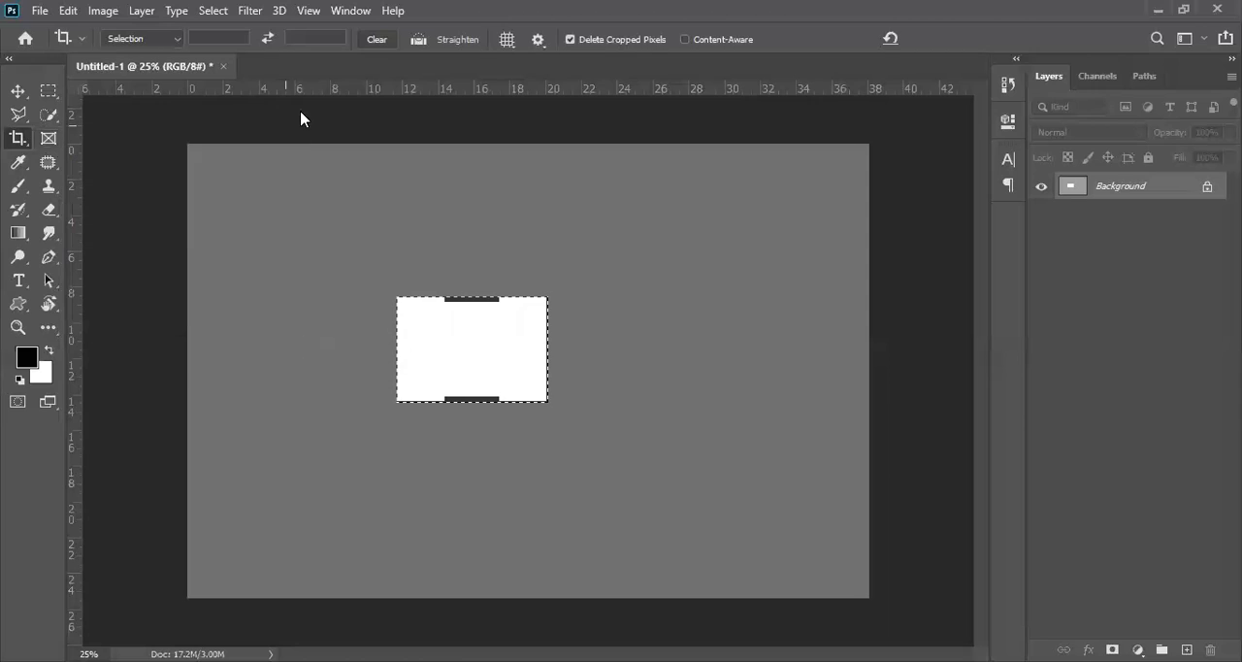
click(17, 90)
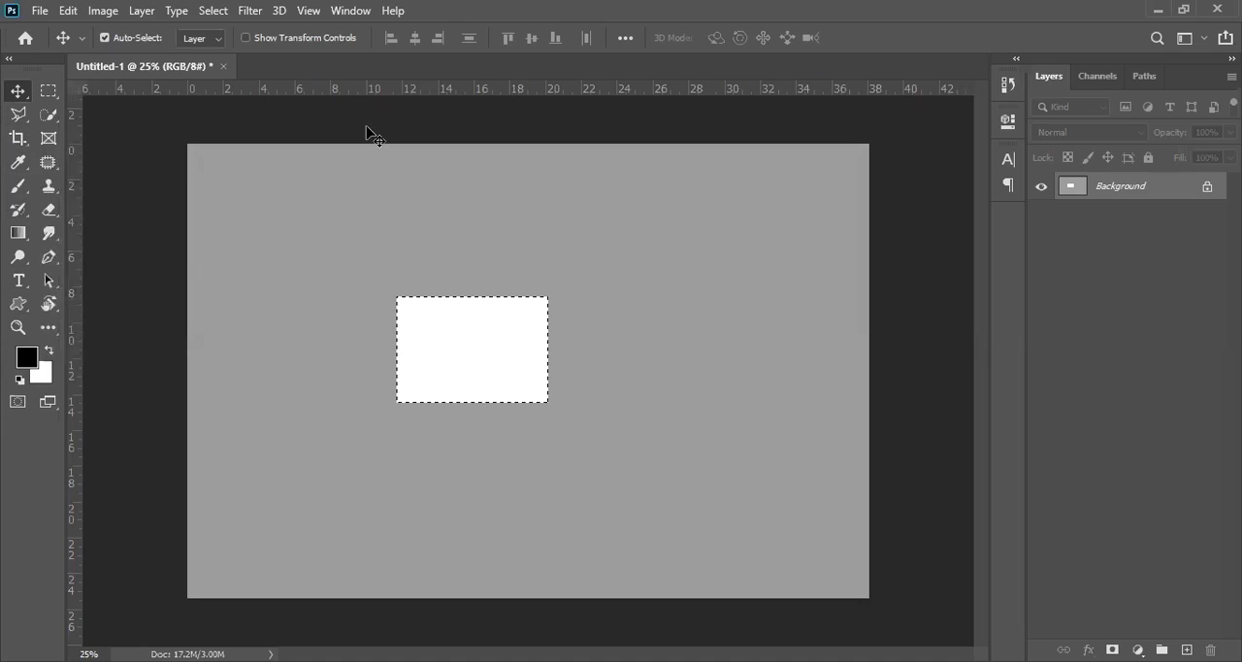
key(ctrl+d)
key(ctrl+shift+d)
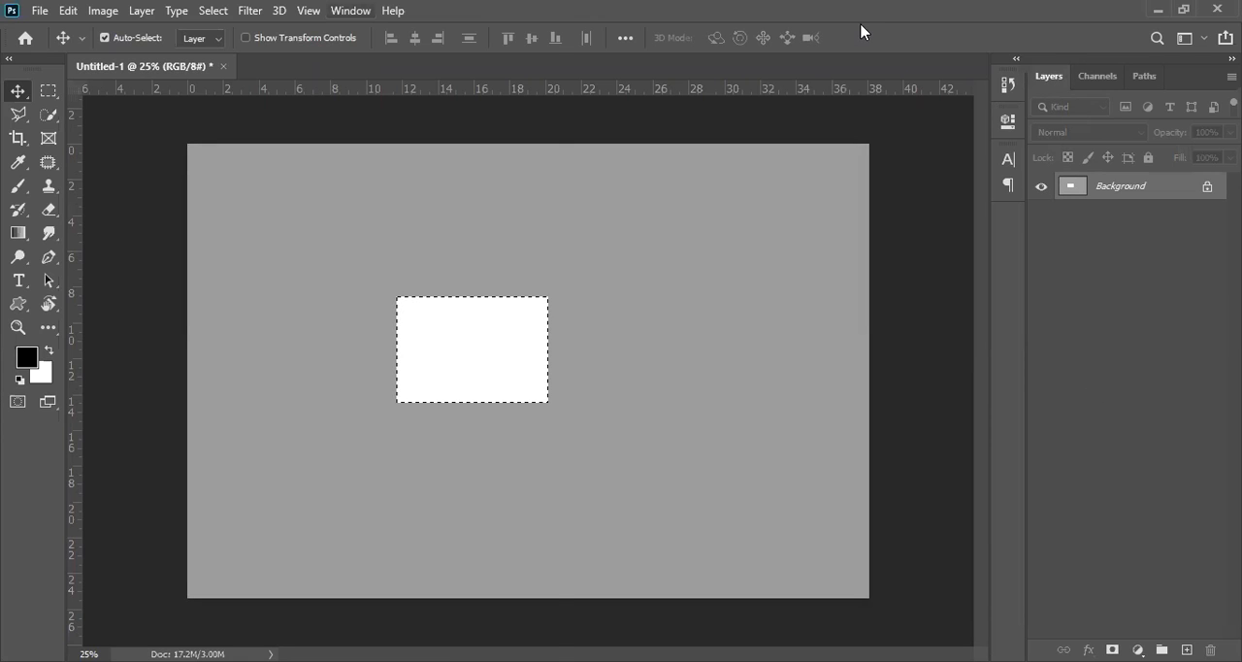
Step: Reset the workspace to its default panel layout
key(alt+w)
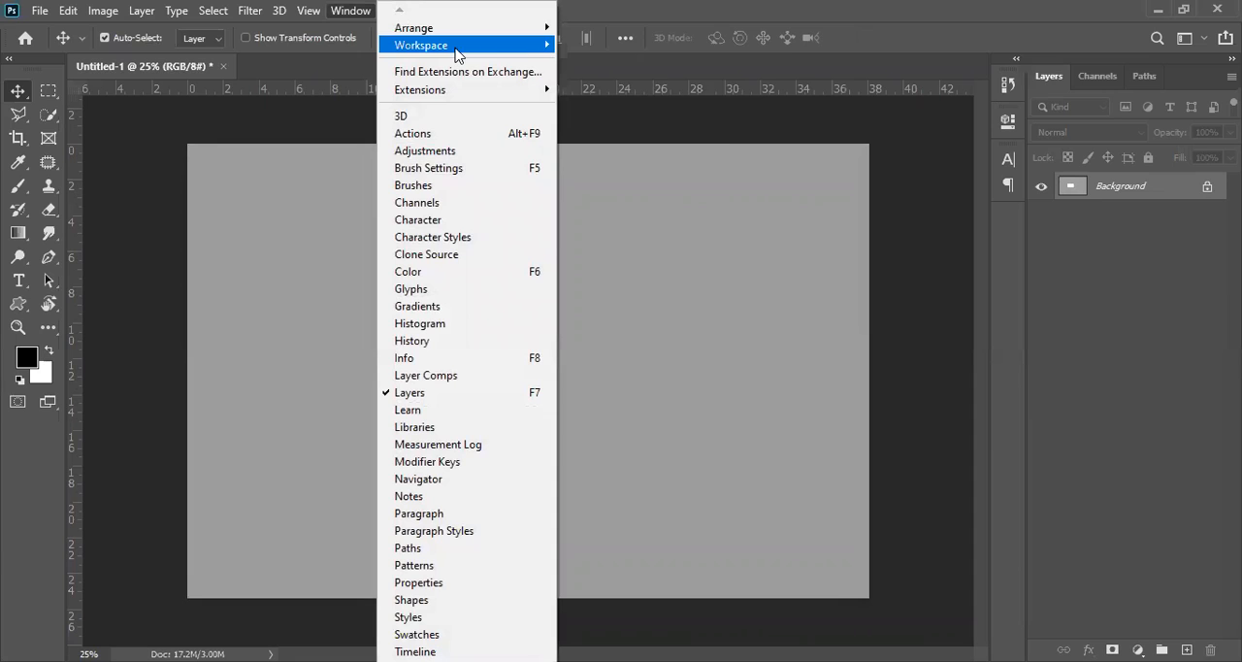
mouse_move(458, 49)
click(654, 160)
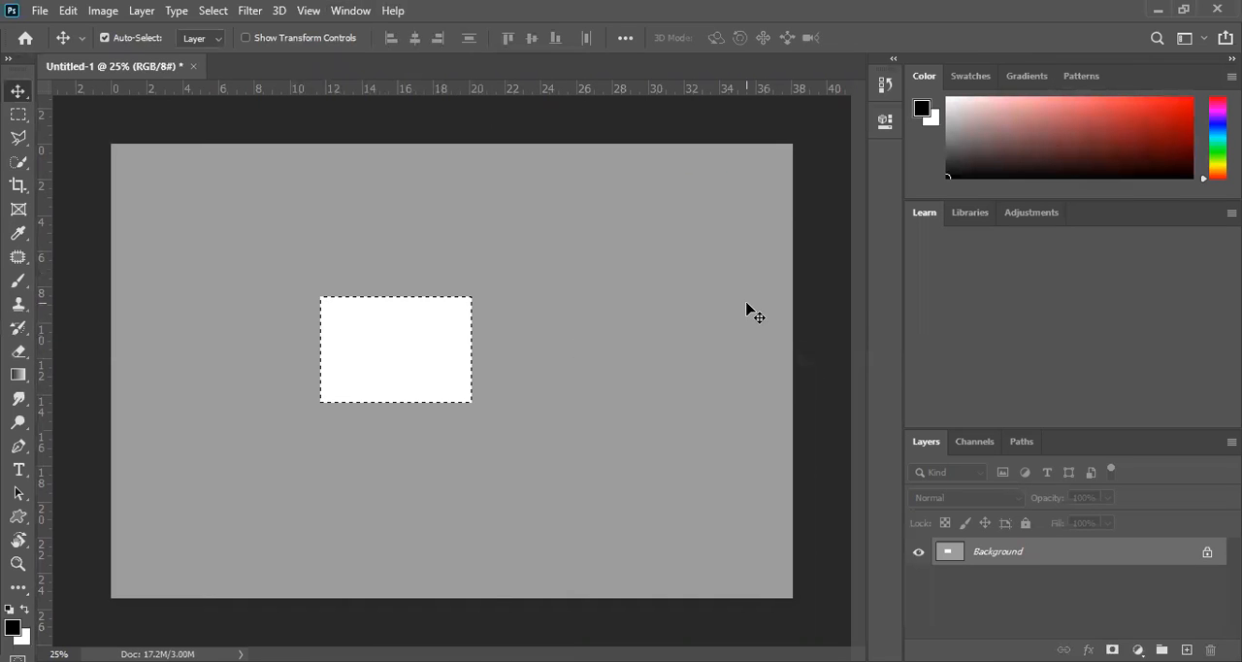
Step: Draw a rectangular selection about 19.5 by 16.5 cm around the white rectangle
click(18, 118)
drag(240, 236, 578, 523)
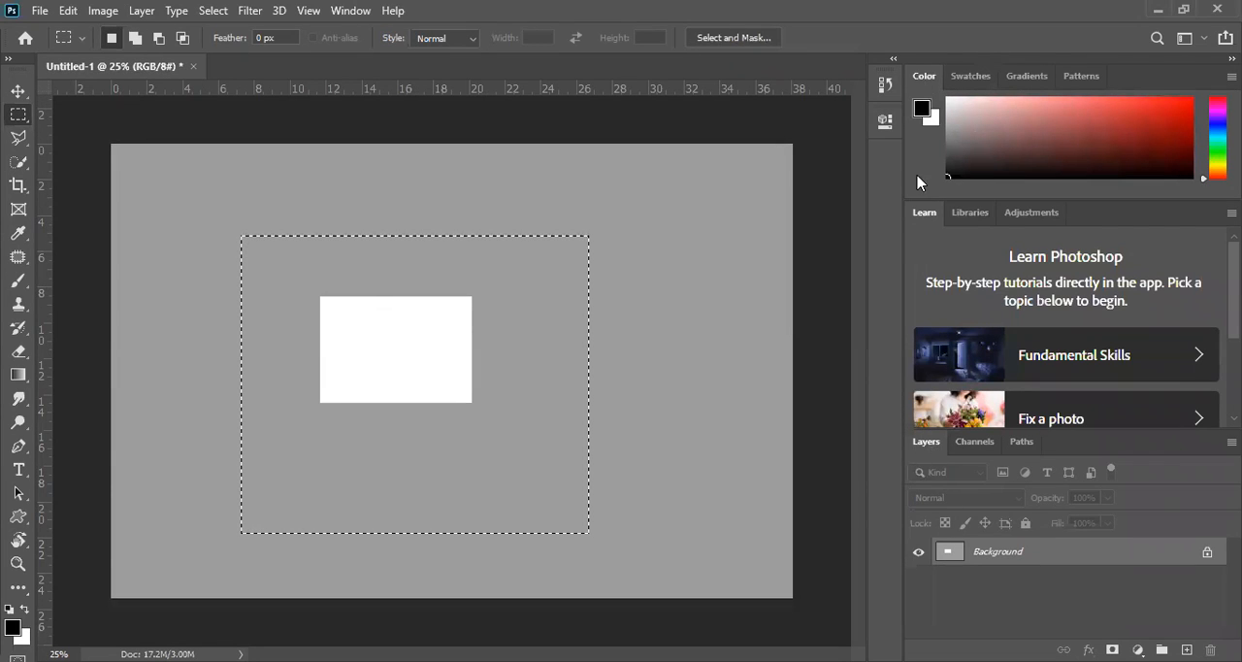
Step: Close the Learn panel, keeping the Libraries and Adjustments panels in its group
right_click(1132, 218)
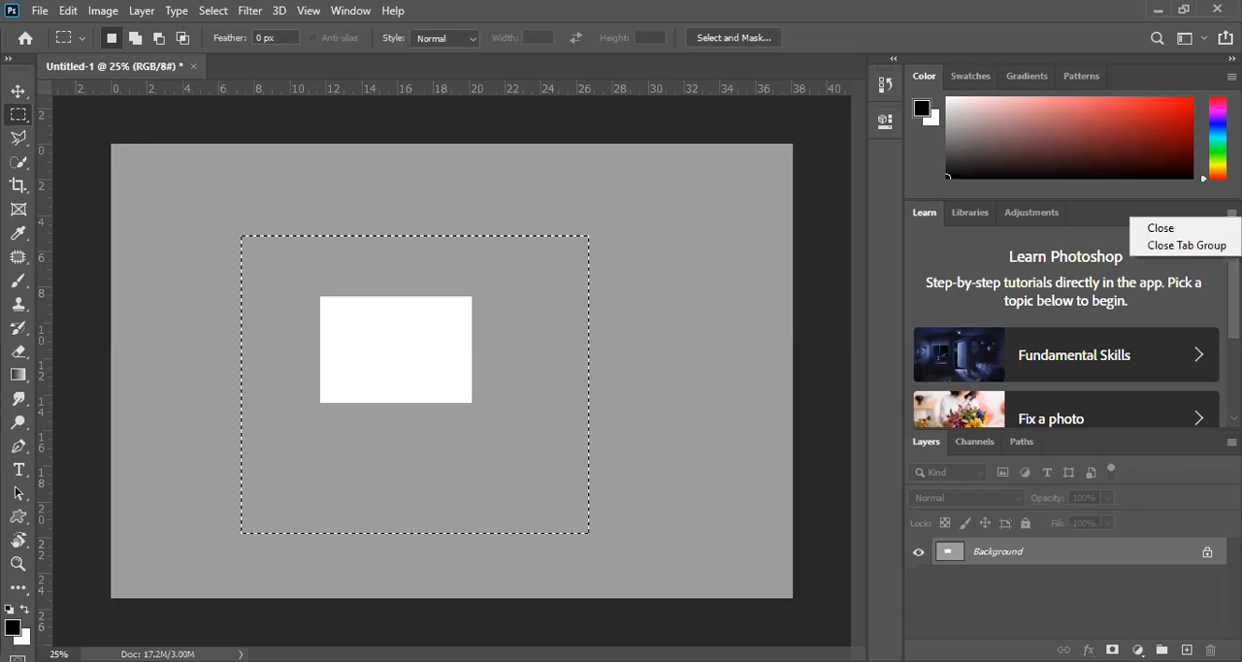
click(1162, 228)
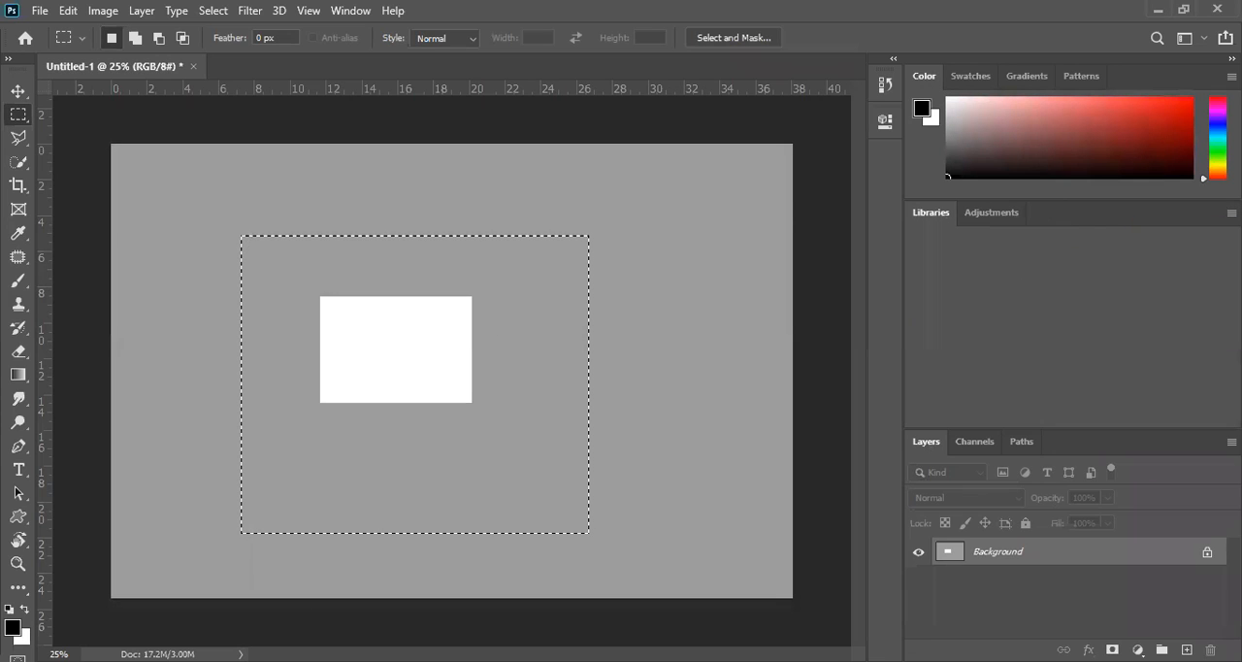
click(1232, 214)
click(1203, 243)
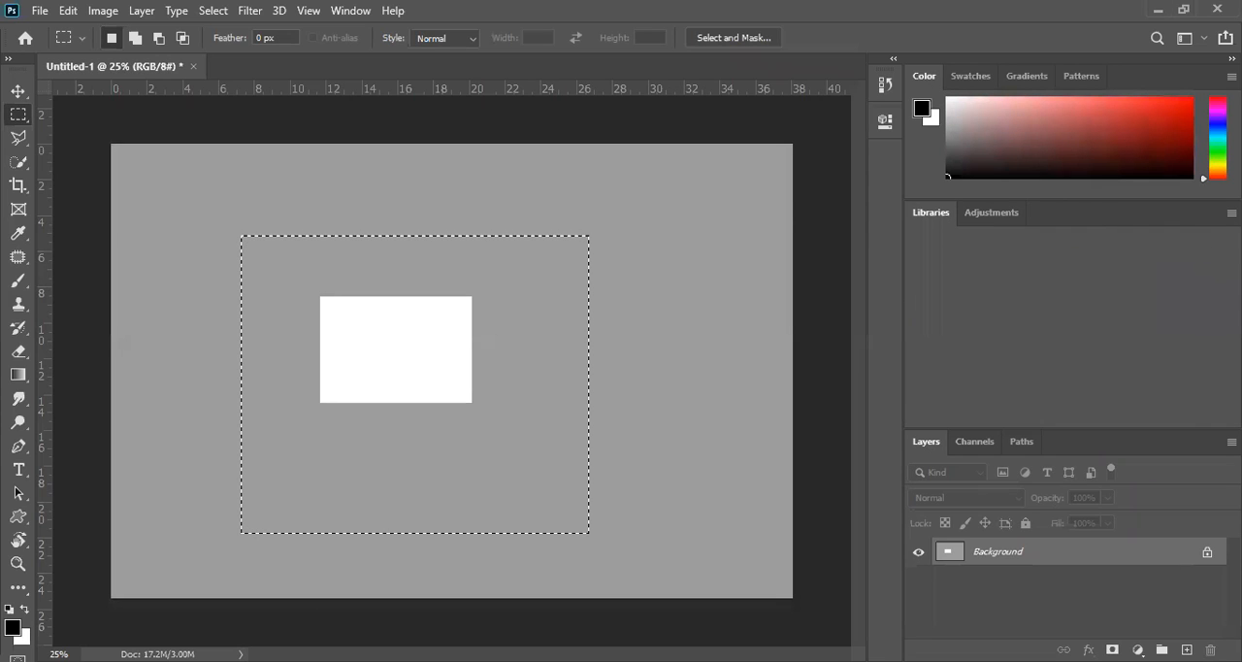
Step: Look through the Swatches, Gradients and Patterns panels and close the whole Color panel group
click(1232, 75)
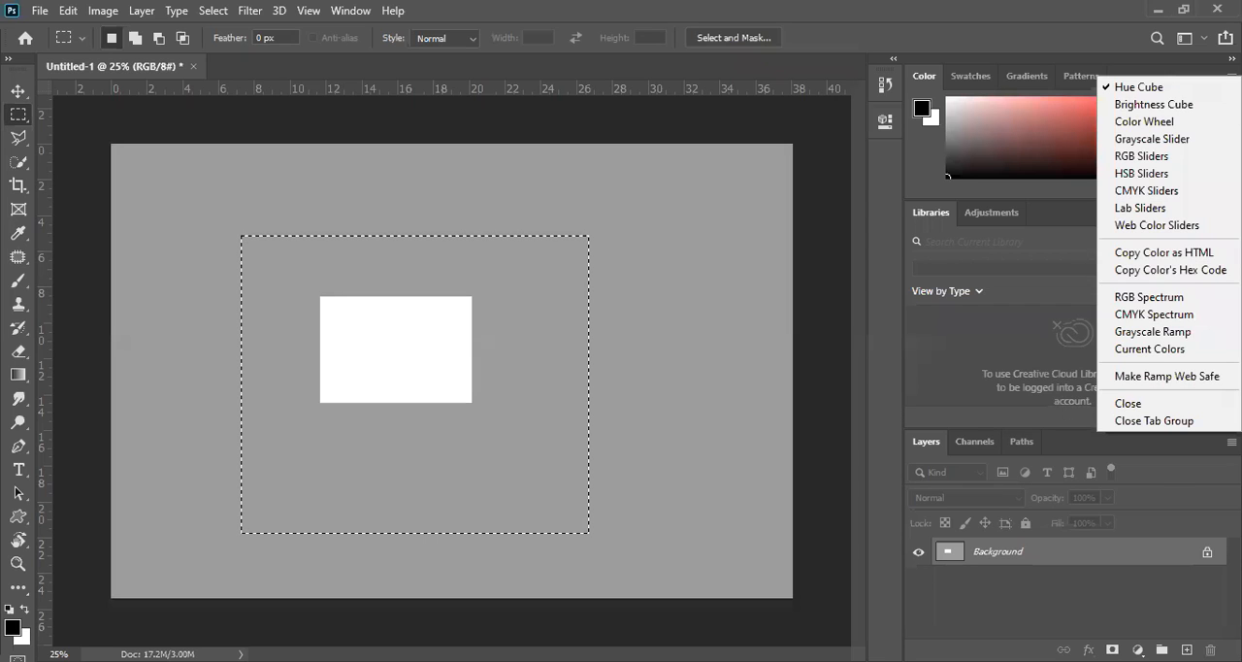
click(962, 76)
click(974, 78)
click(1026, 76)
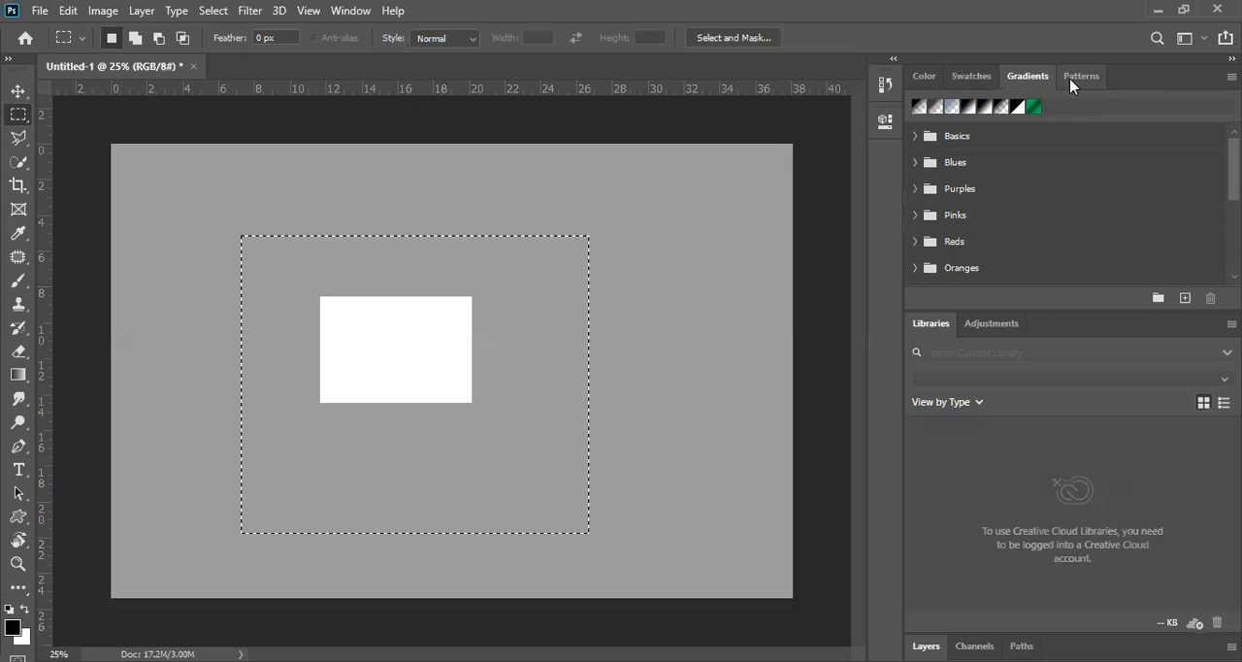
click(1081, 76)
click(925, 78)
click(1231, 76)
click(1170, 425)
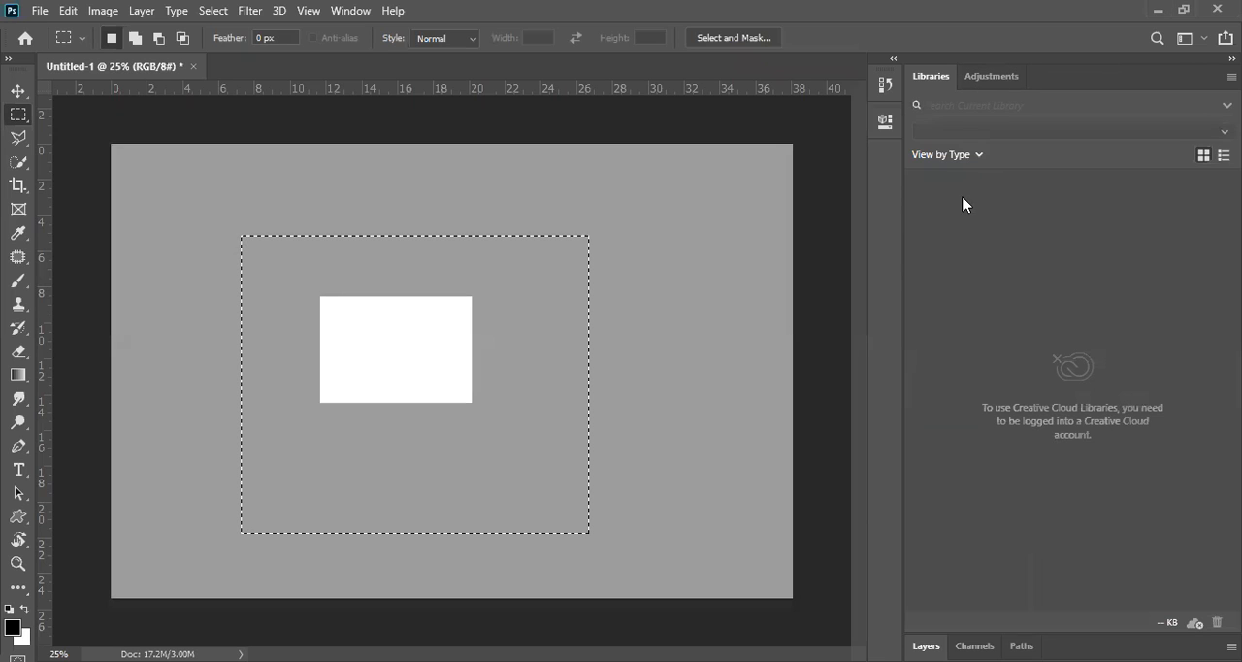
Step: View the Adjustments panel and close the panel group that holds Libraries and Adjustments
click(975, 82)
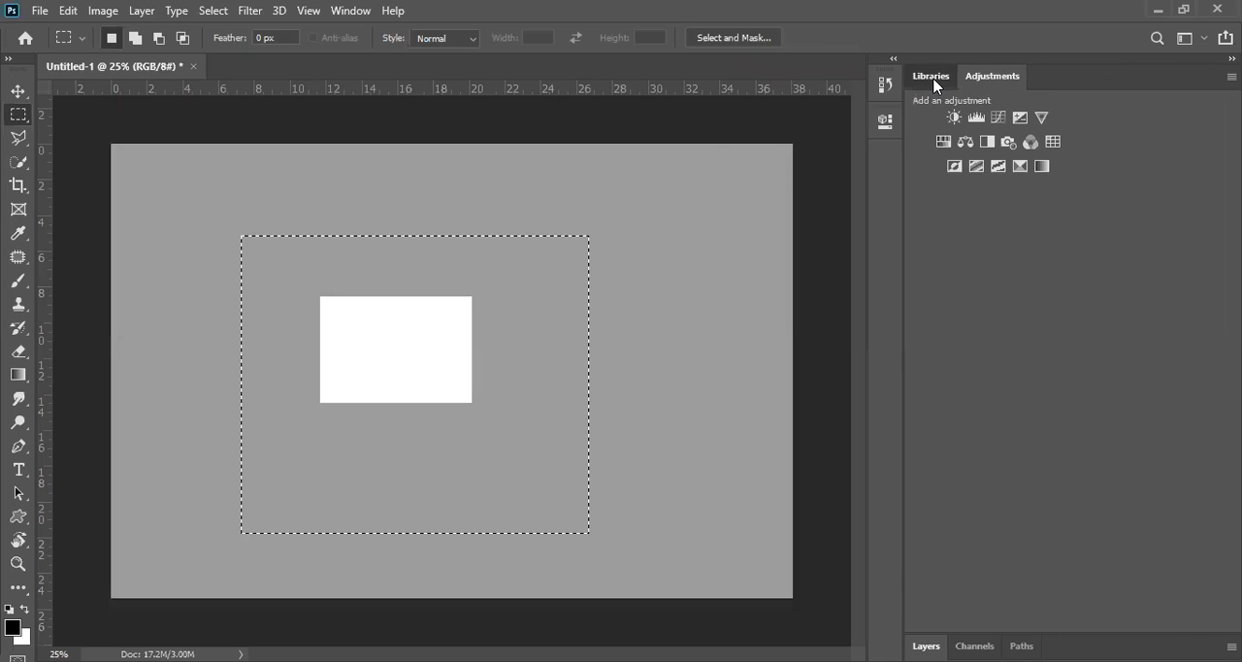
click(933, 78)
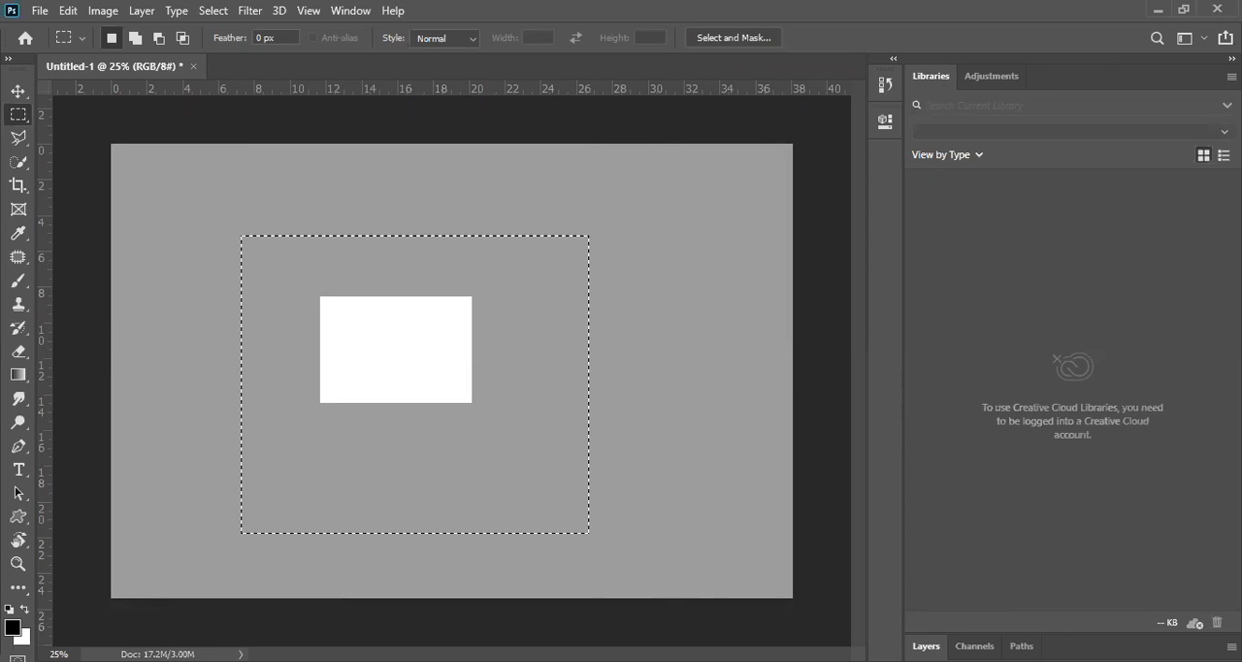
click(1232, 77)
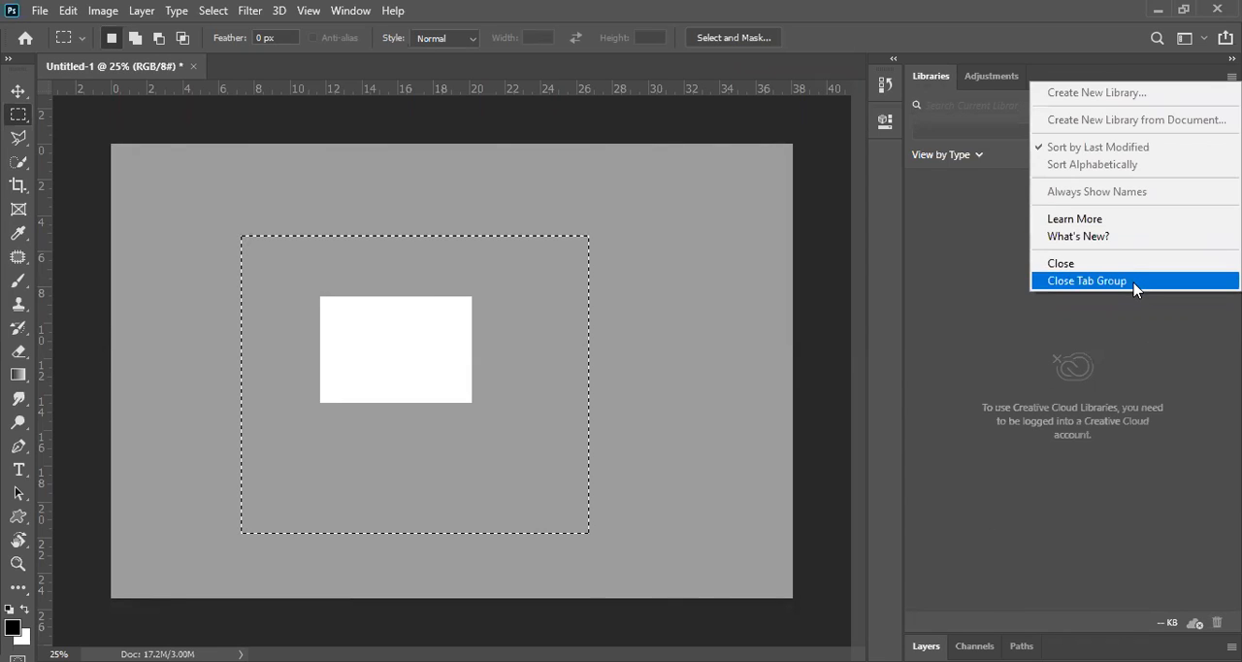
click(1138, 280)
click(1055, 80)
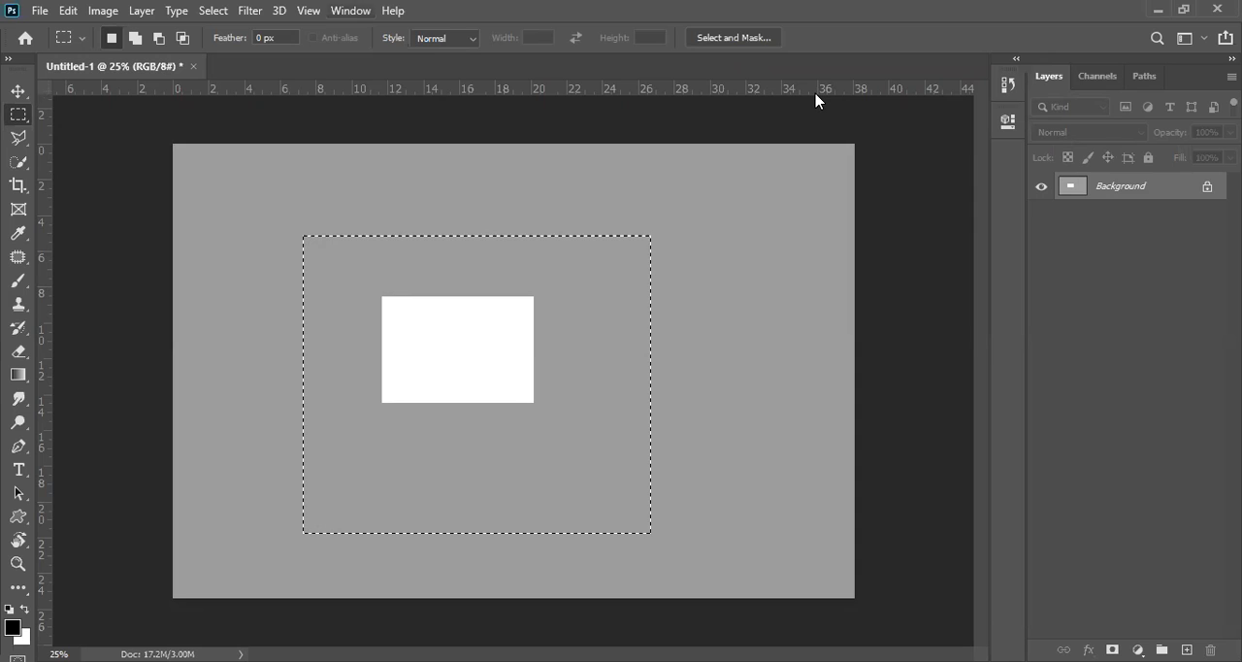
Step: Show the Brushes panel and the Actions panel, collapsing each one back to its docked icon
click(309, 11)
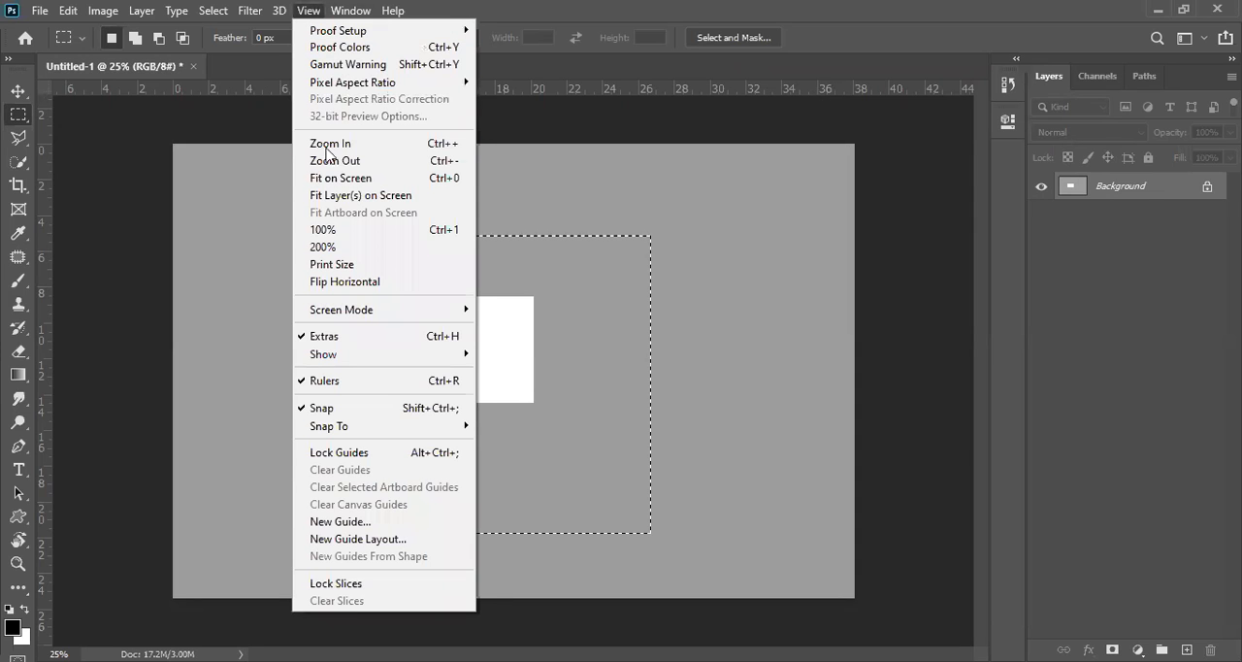
mouse_move(339, 14)
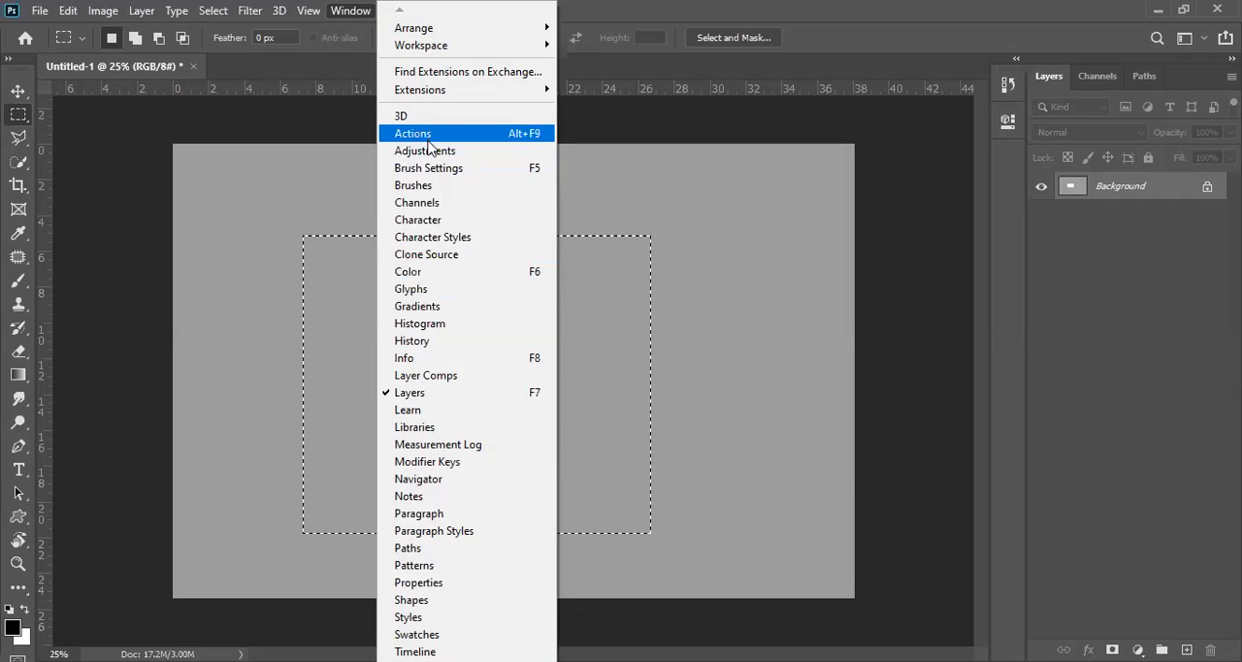
click(435, 191)
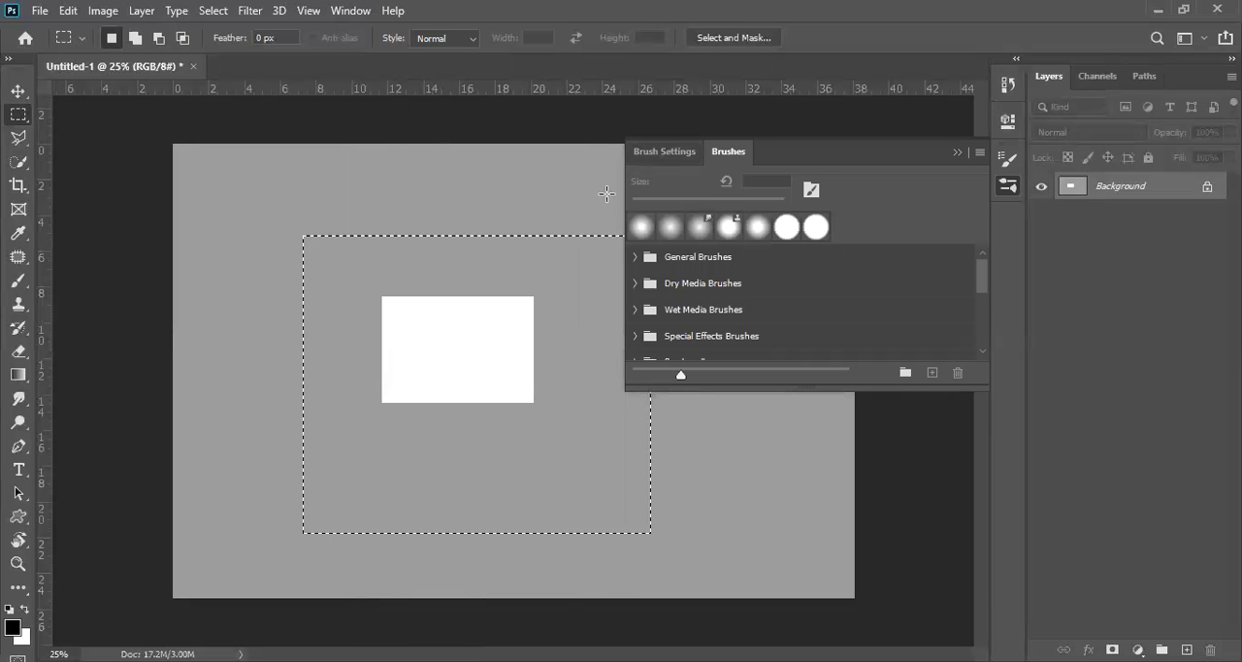
click(1015, 187)
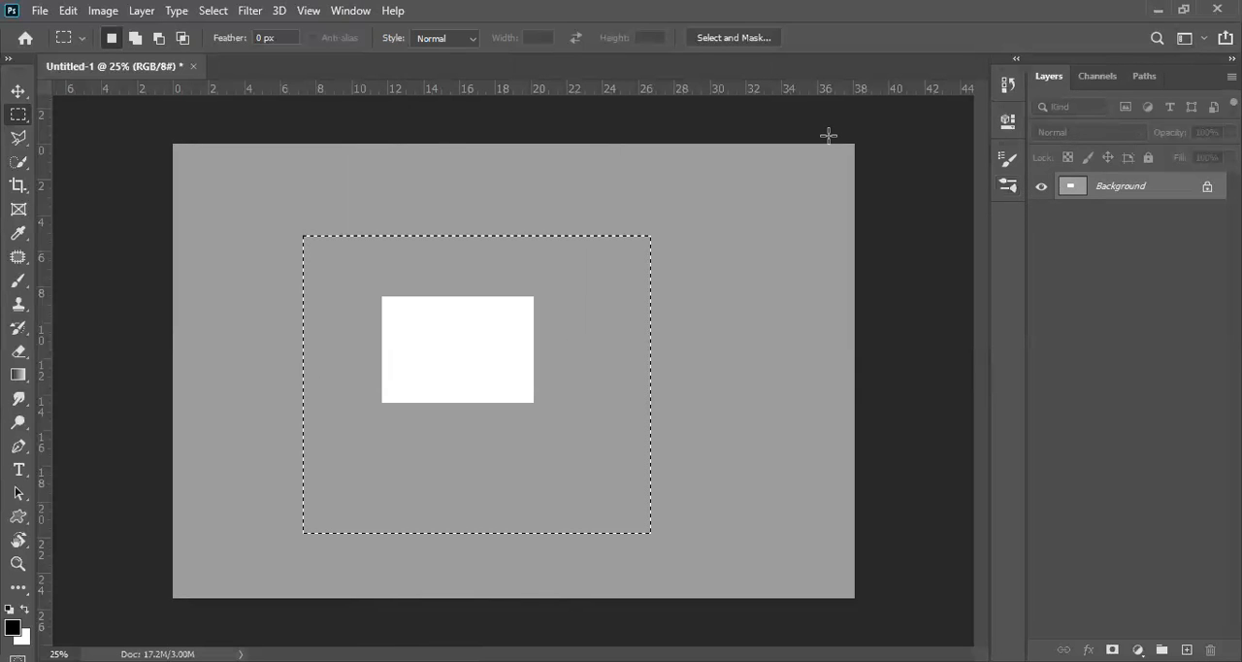
click(350, 9)
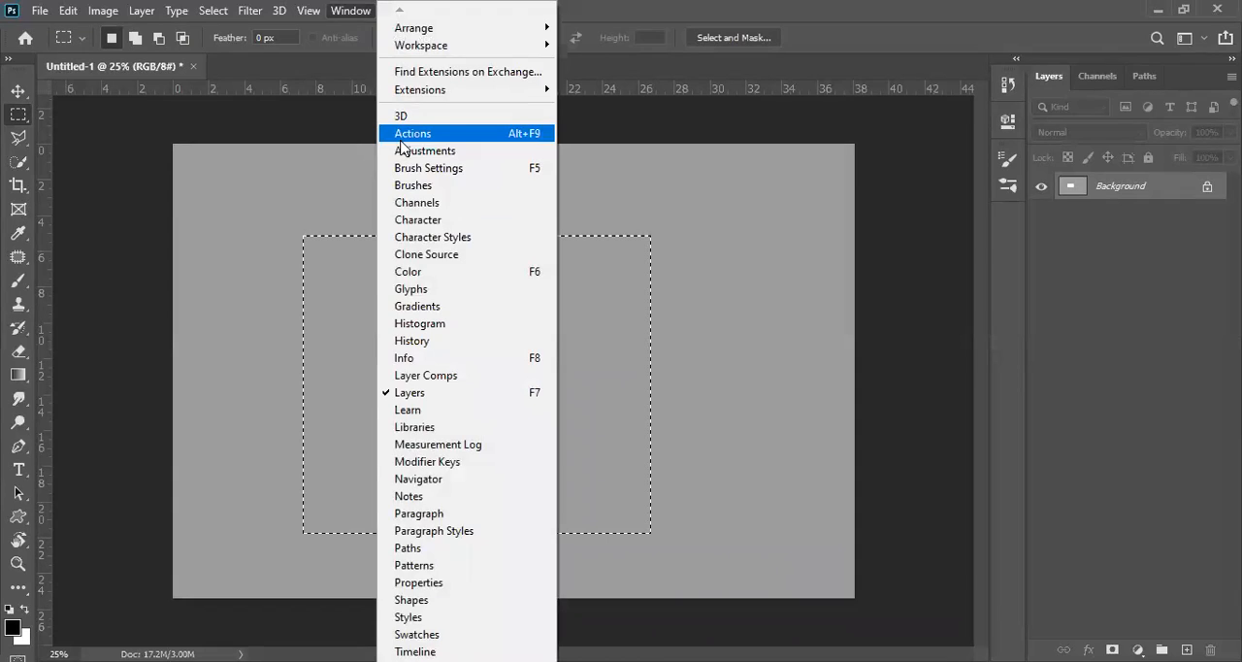
click(403, 133)
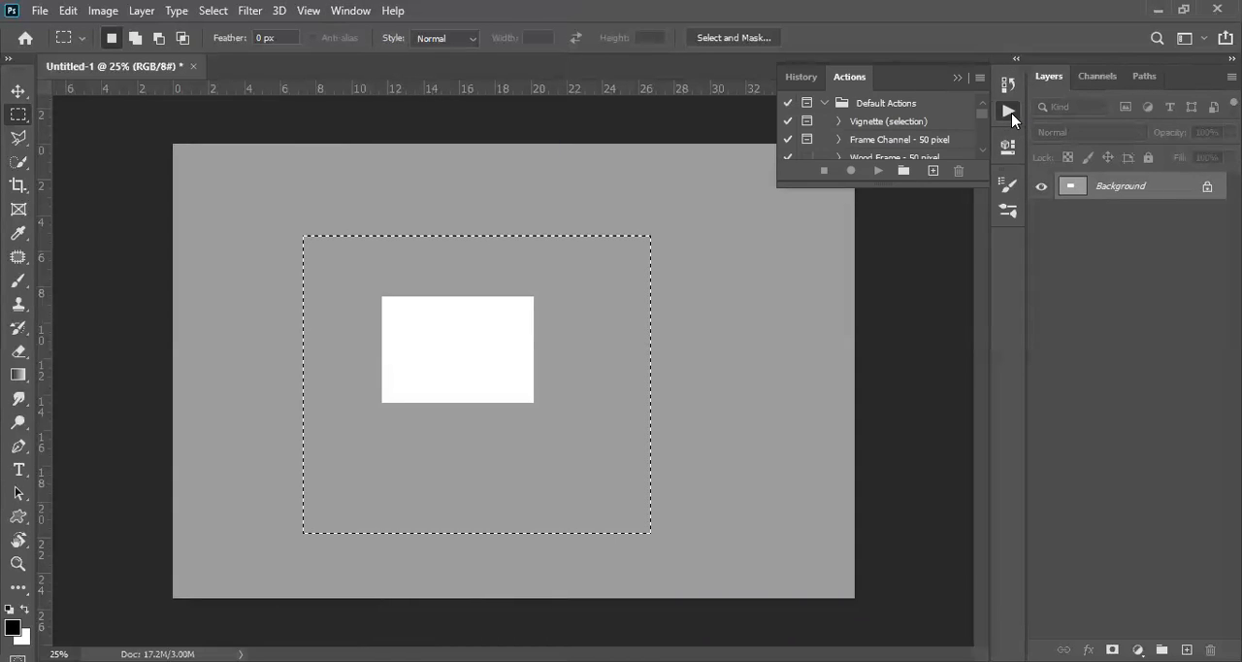
click(1012, 113)
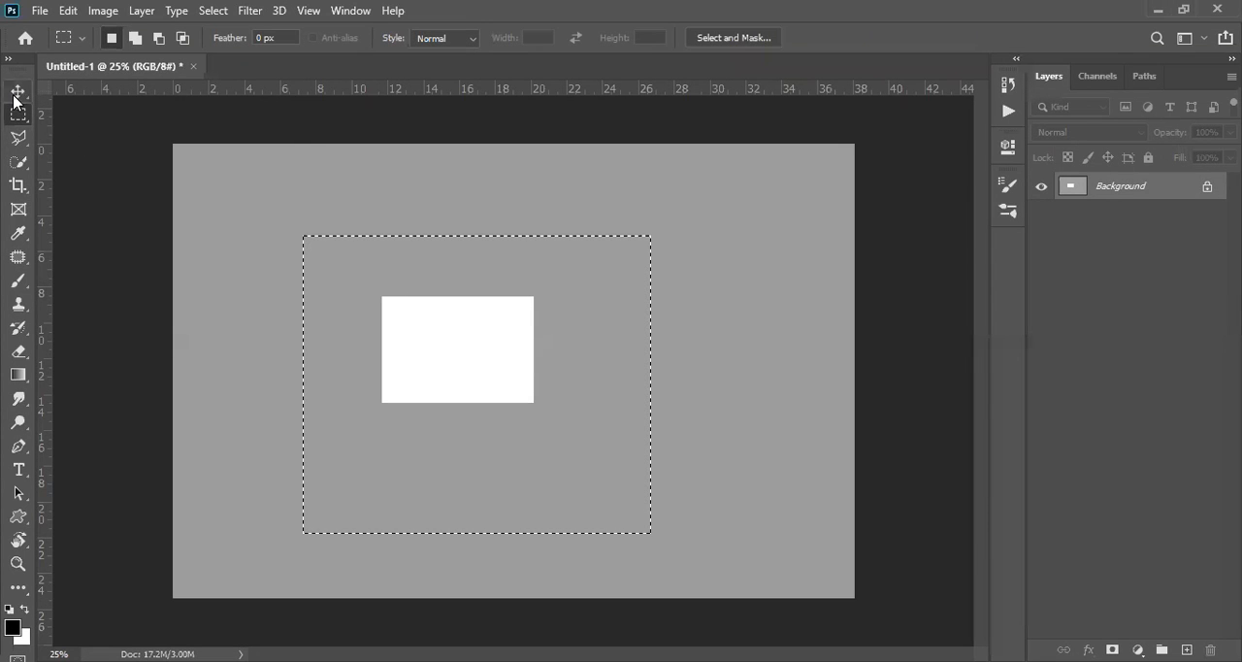
Step: Undock and close the tools panel, then remove the Layers panel from its group, keeping Channels and Paths
drag(15, 83, 129, 163)
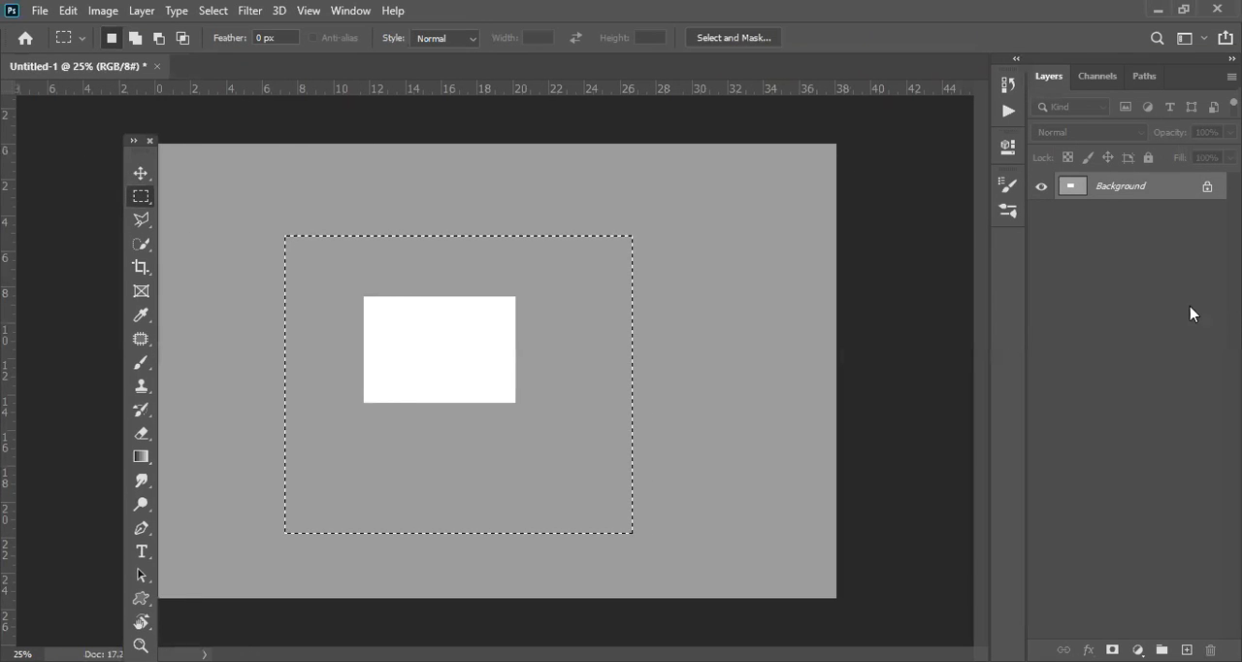
click(150, 142)
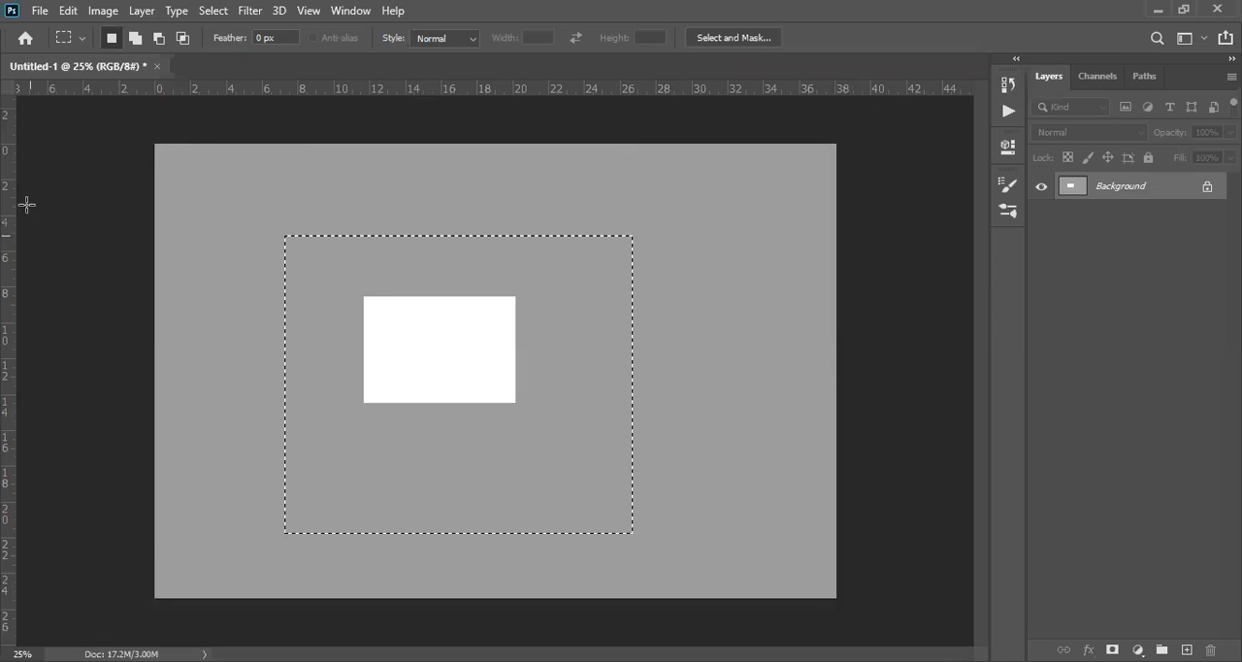
drag(1052, 77, 943, 151)
click(1125, 132)
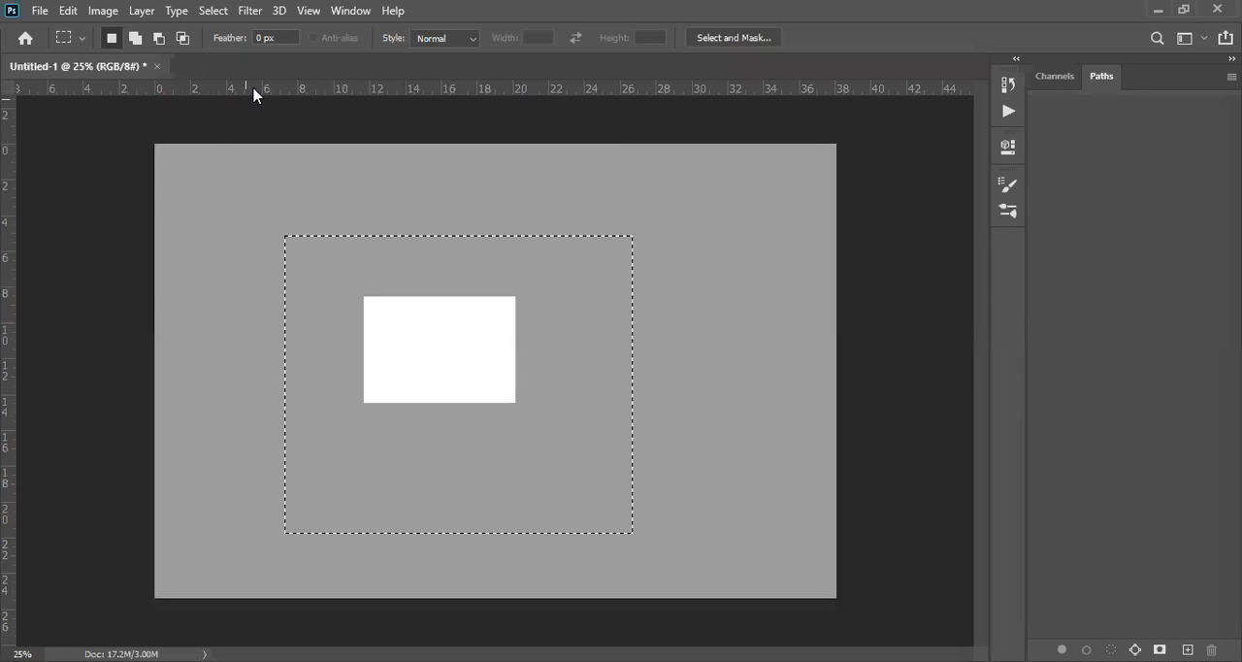
Step: Reset the Essentials workspace to its default panel layout
key(alt+w)
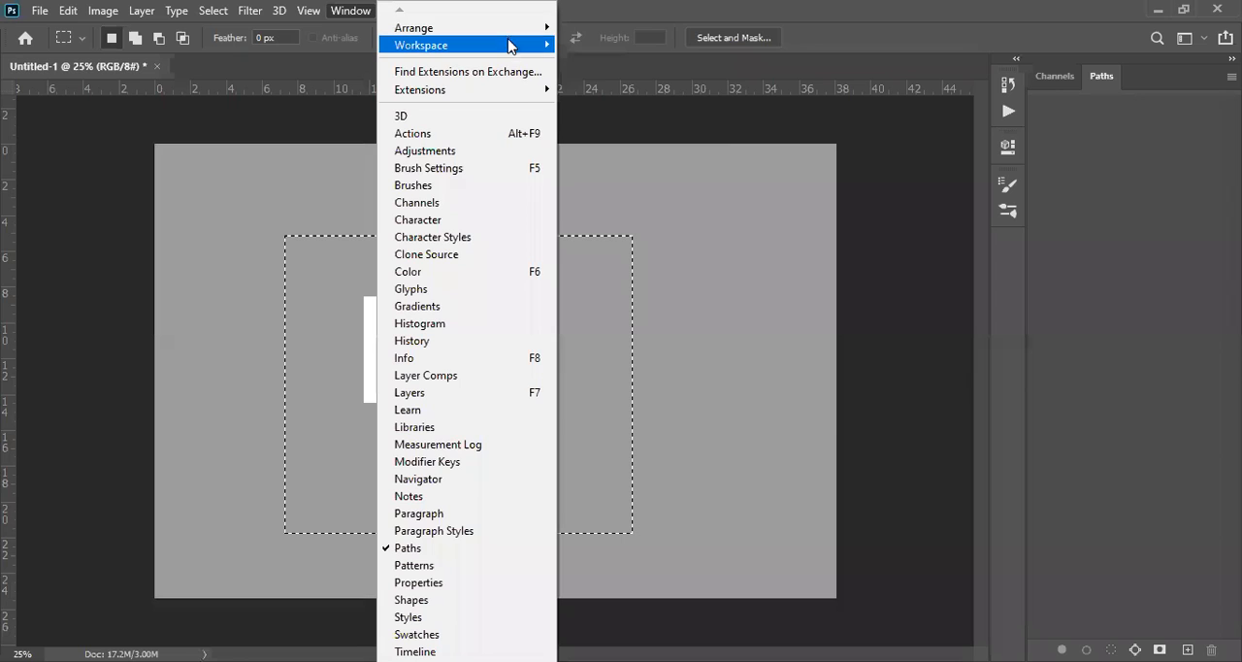
mouse_move(510, 45)
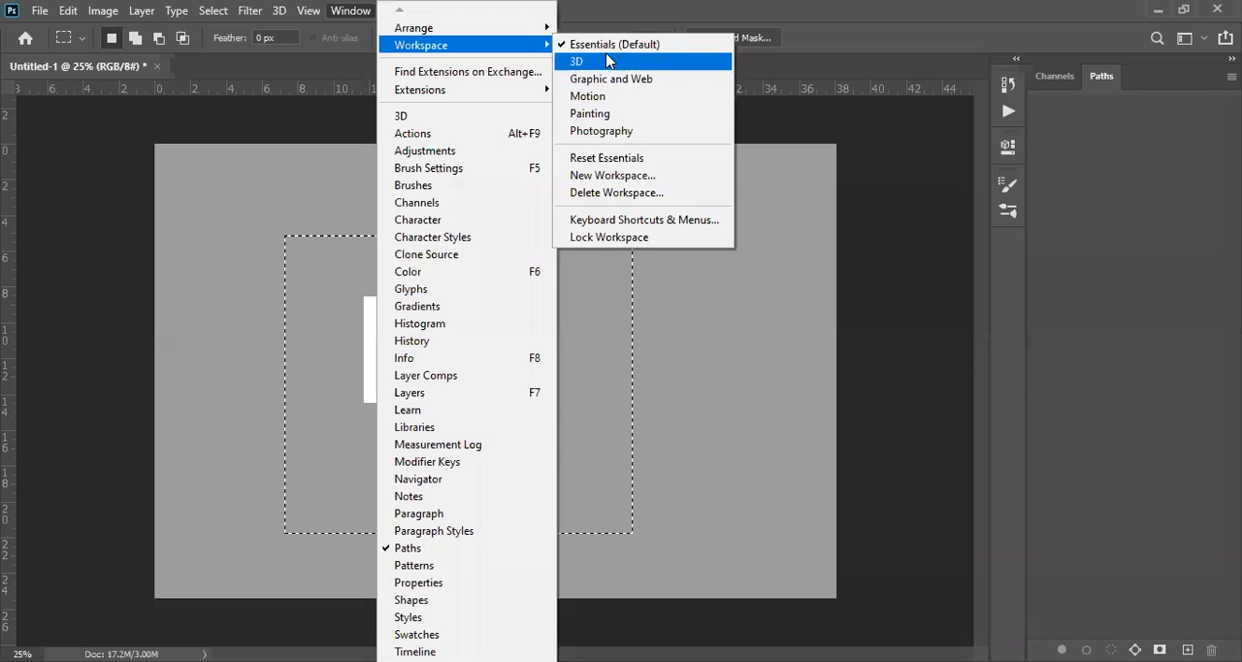
click(591, 160)
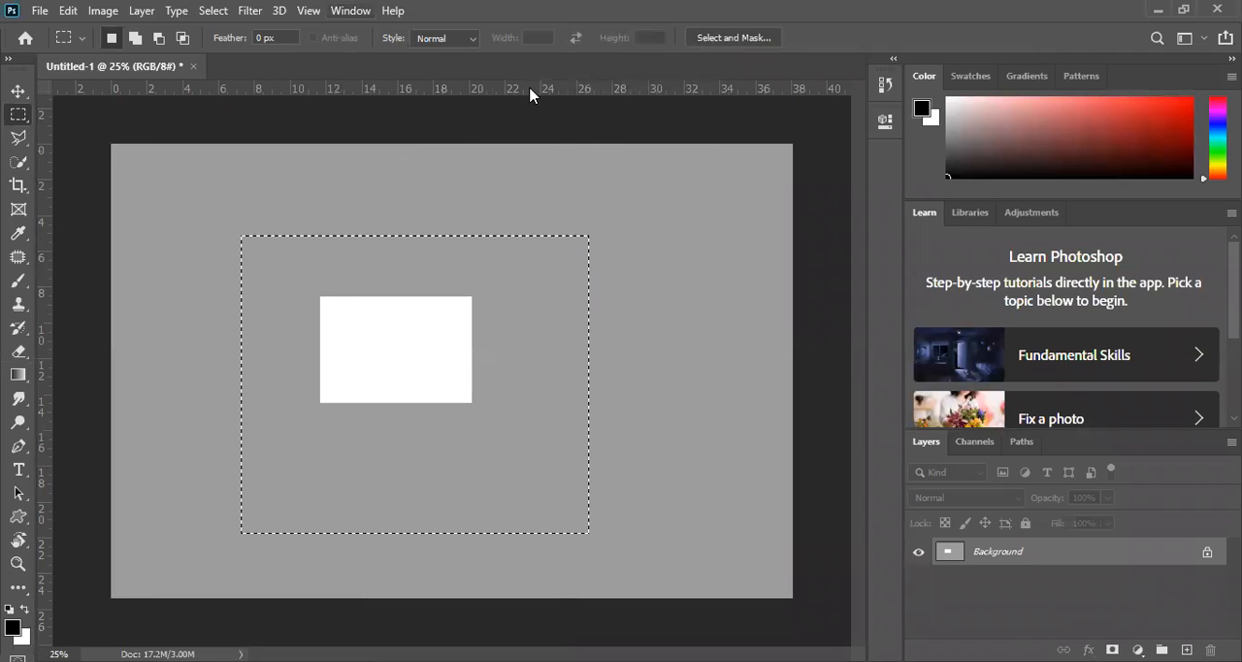
Step: Switch to the 3D workspace to view its panels and return to Essentials (Default)
click(350, 11)
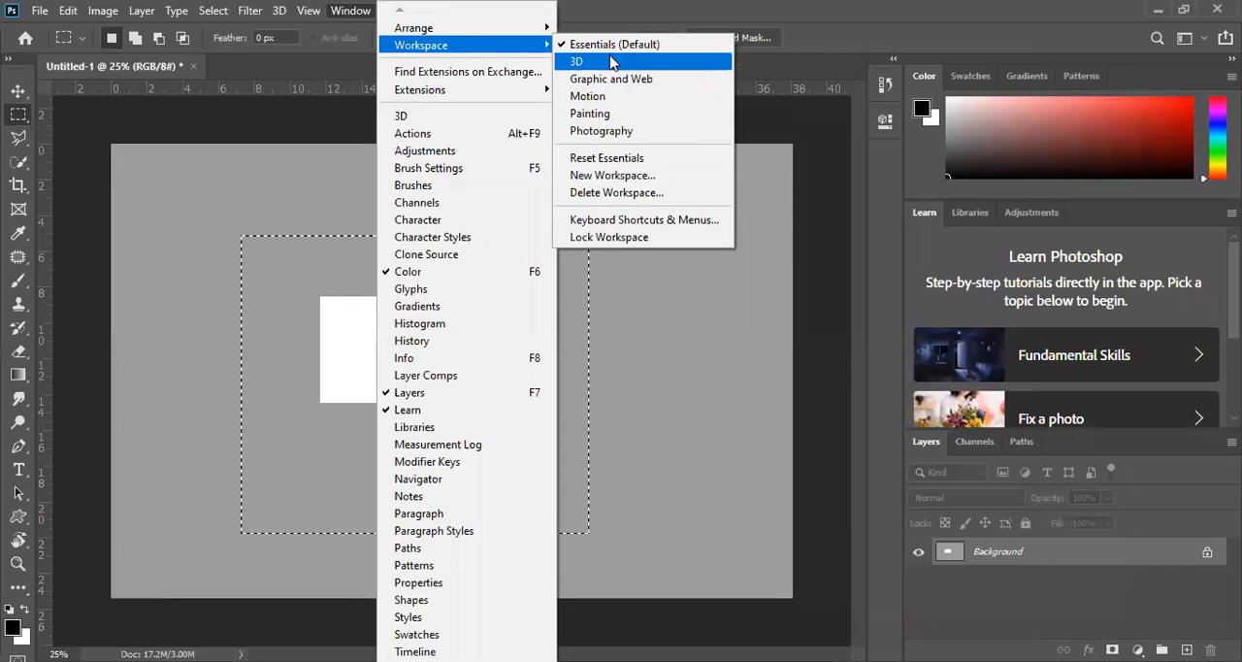
click(610, 59)
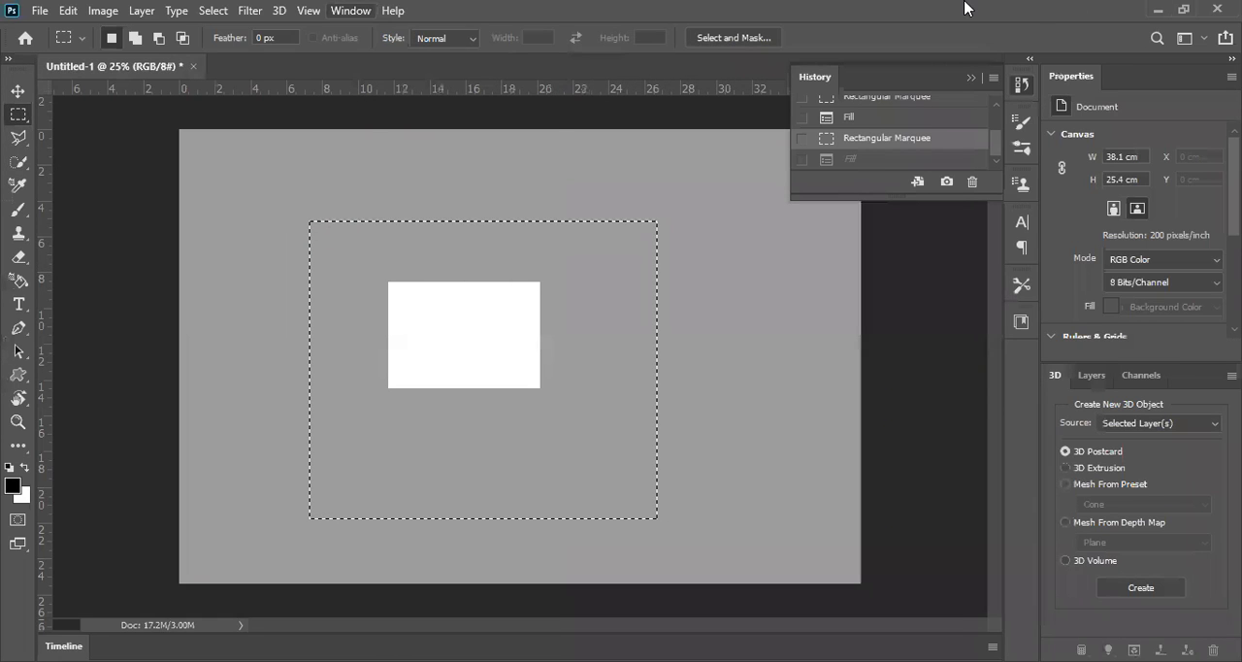
click(350, 10)
mouse_move(450, 36)
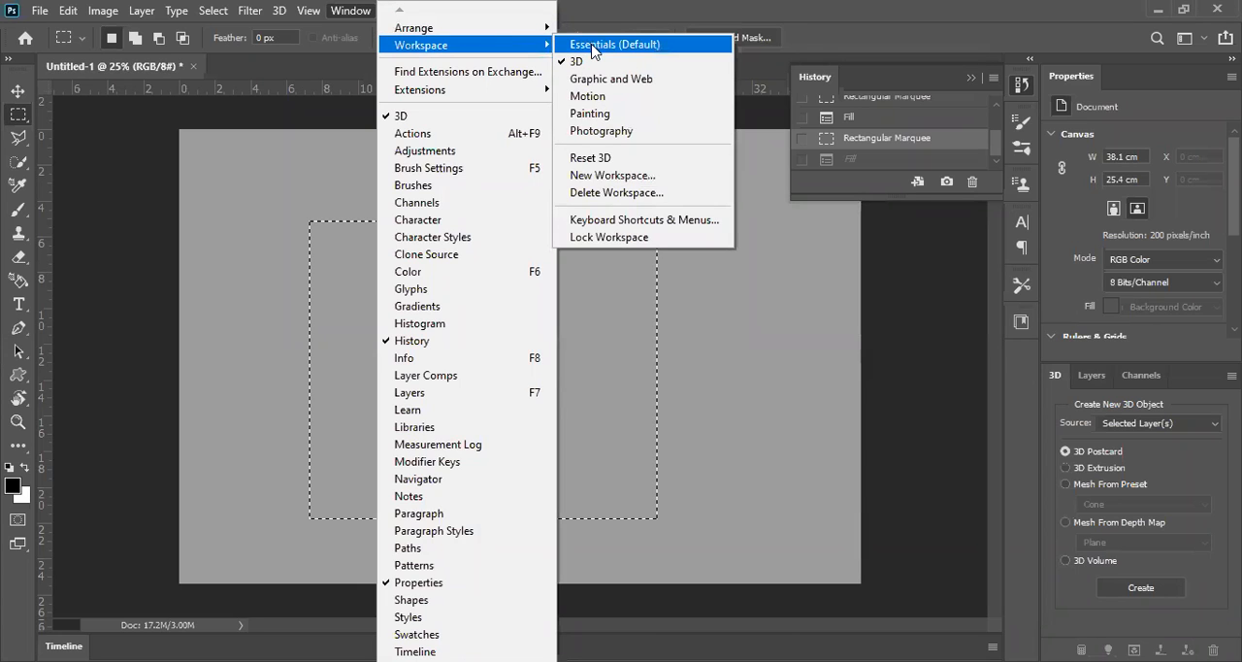
click(595, 50)
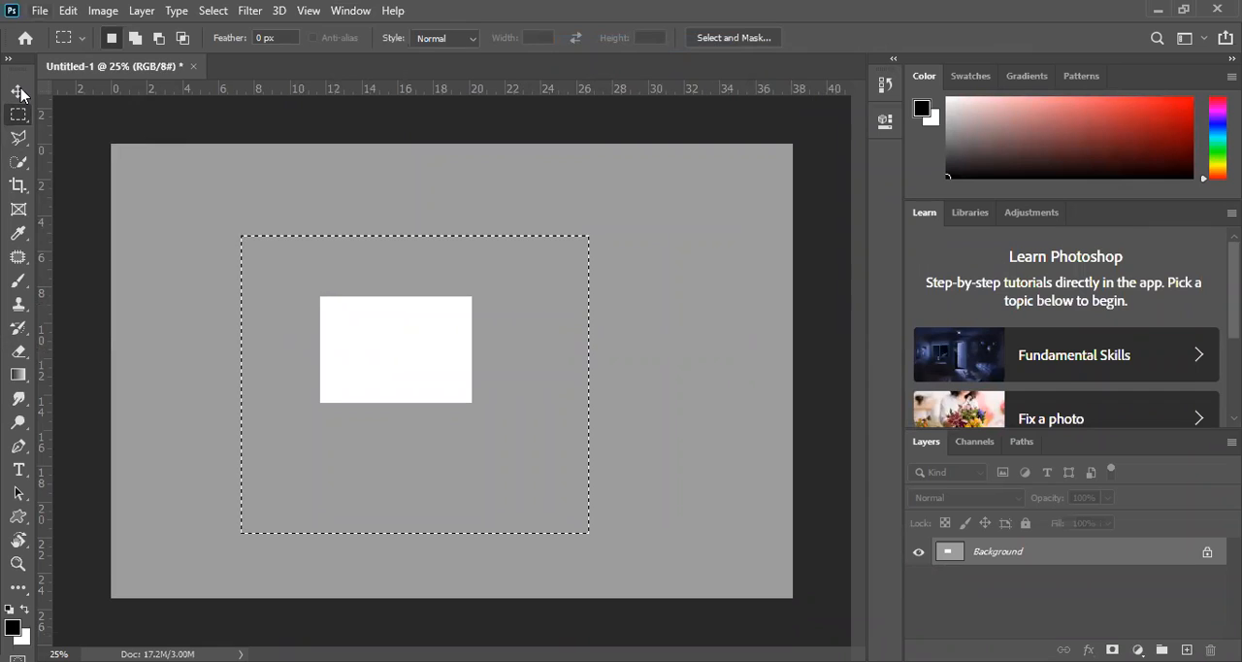
Step: Create a new 3000 x 2000 pixel document at 200 pixels/inch and close Untitled-1 without saving
click(40, 10)
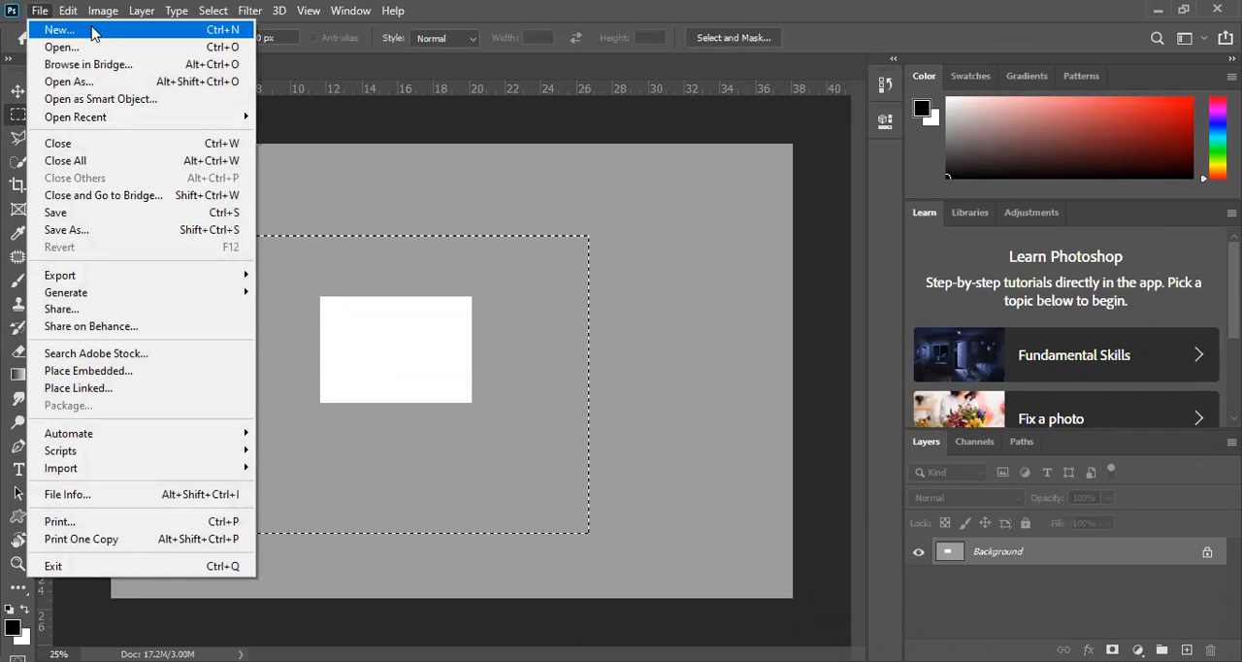
click(94, 33)
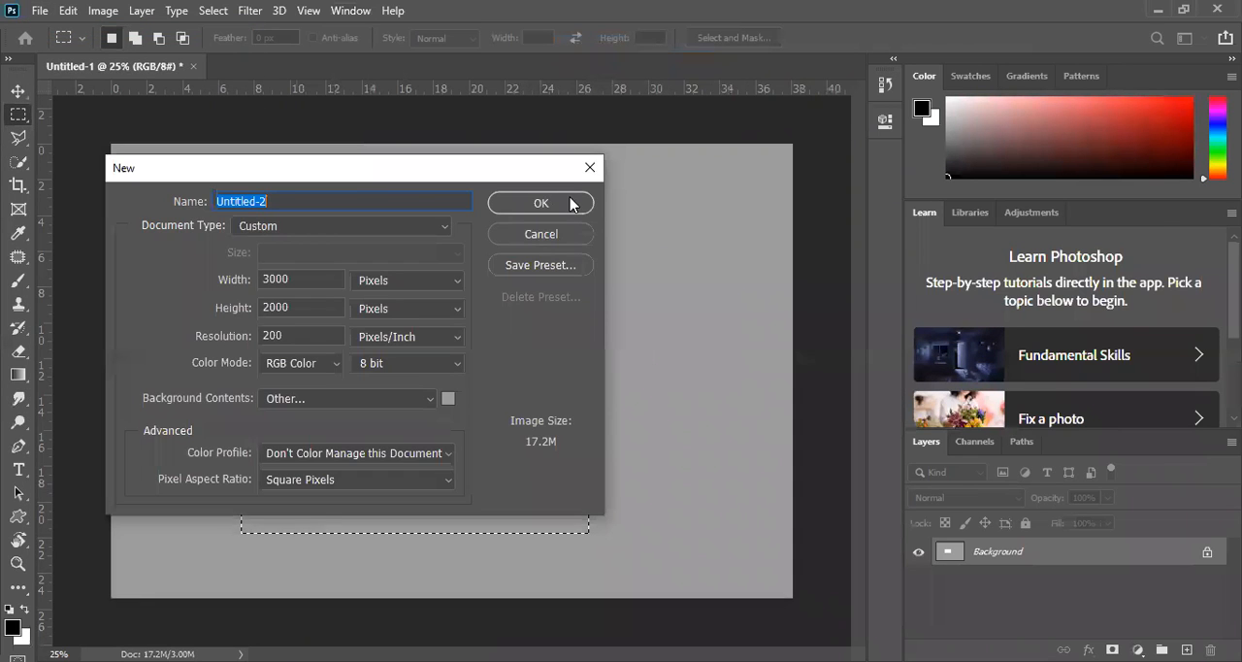
click(540, 203)
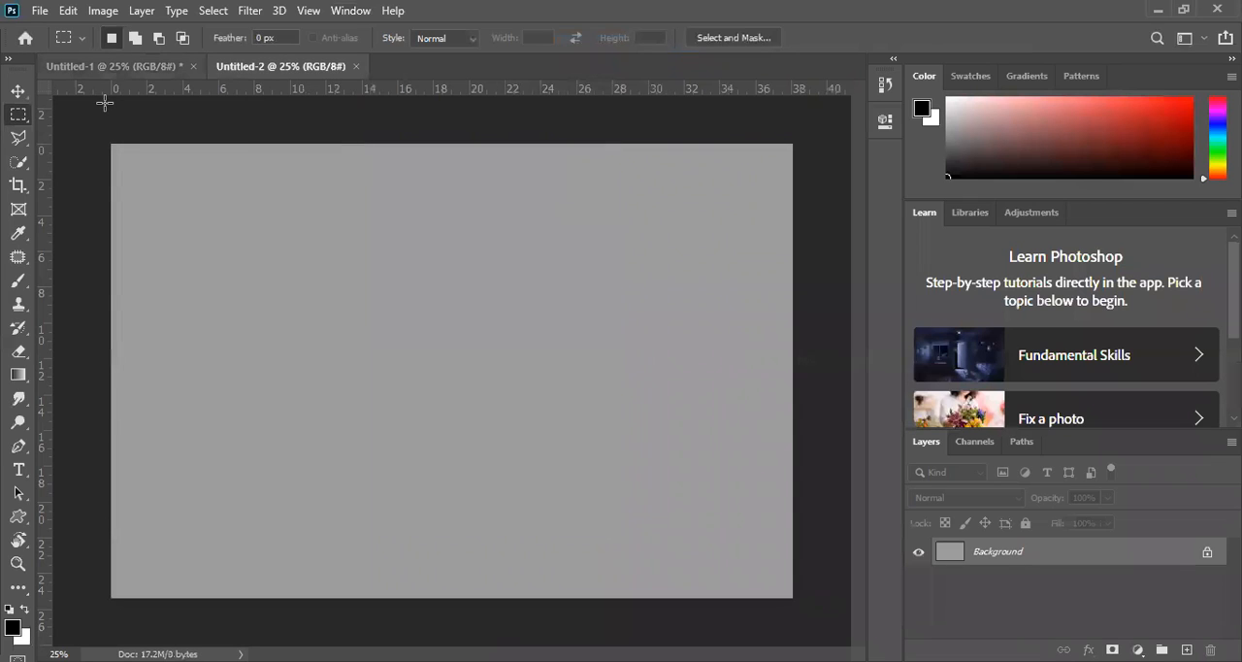
click(193, 66)
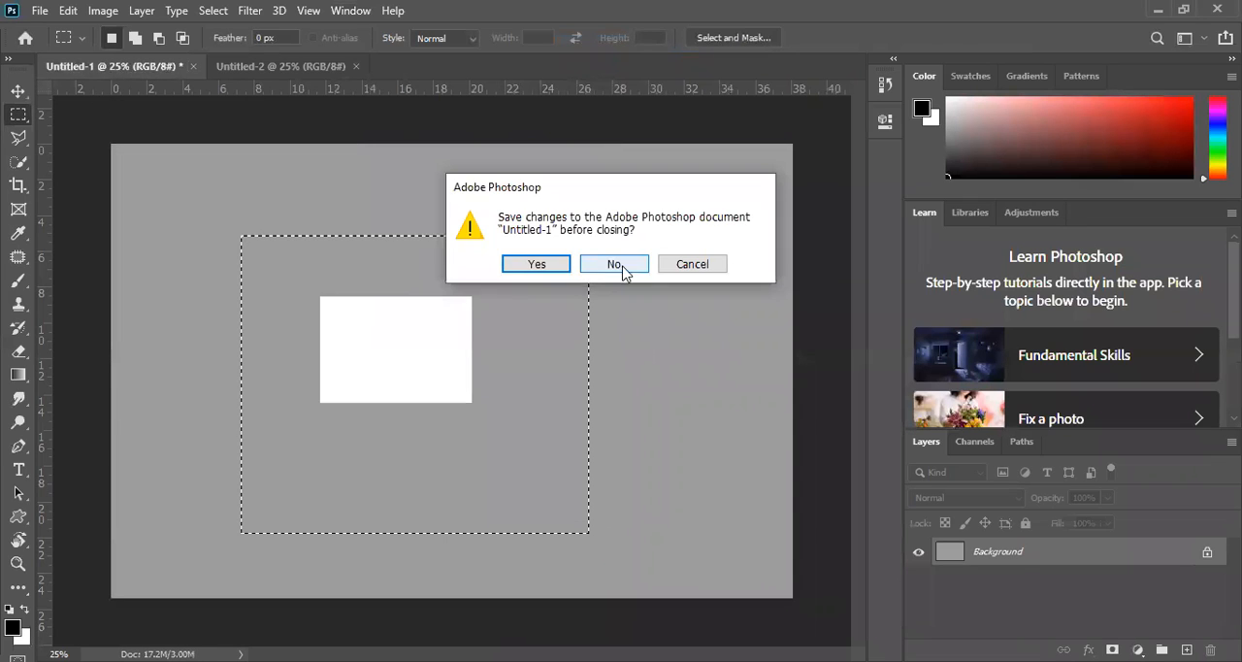
click(623, 269)
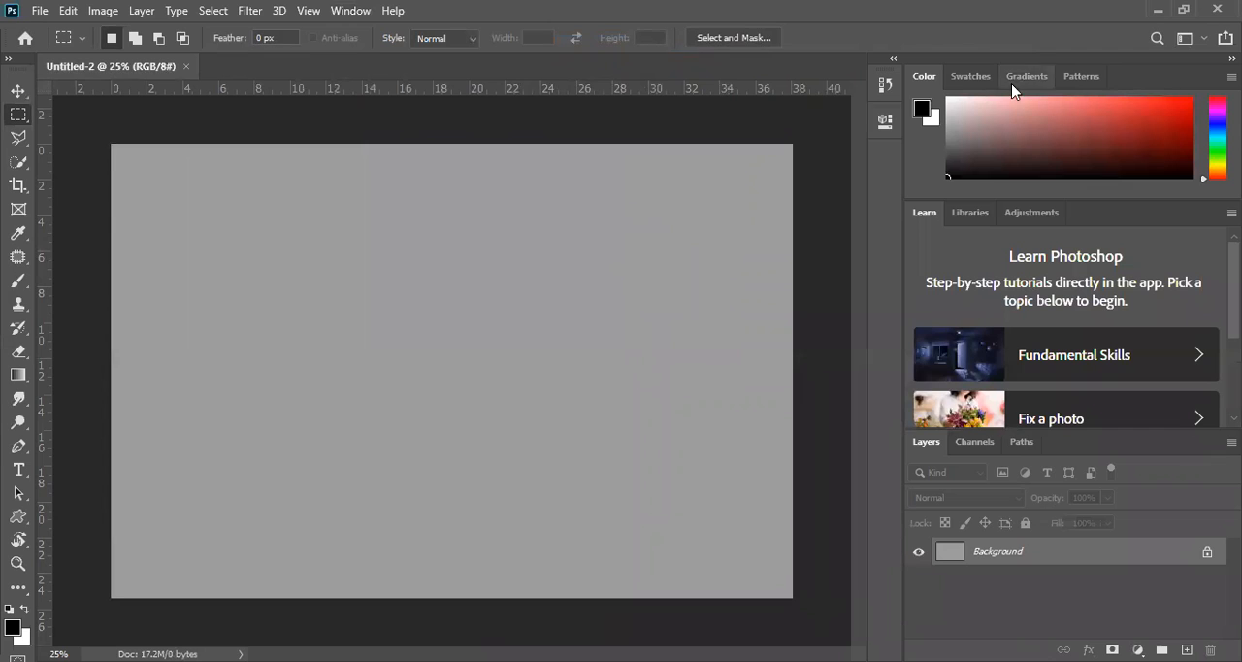
Step: Close the Color panel group and the Learn panel group, keeping the Layers group open
click(1231, 75)
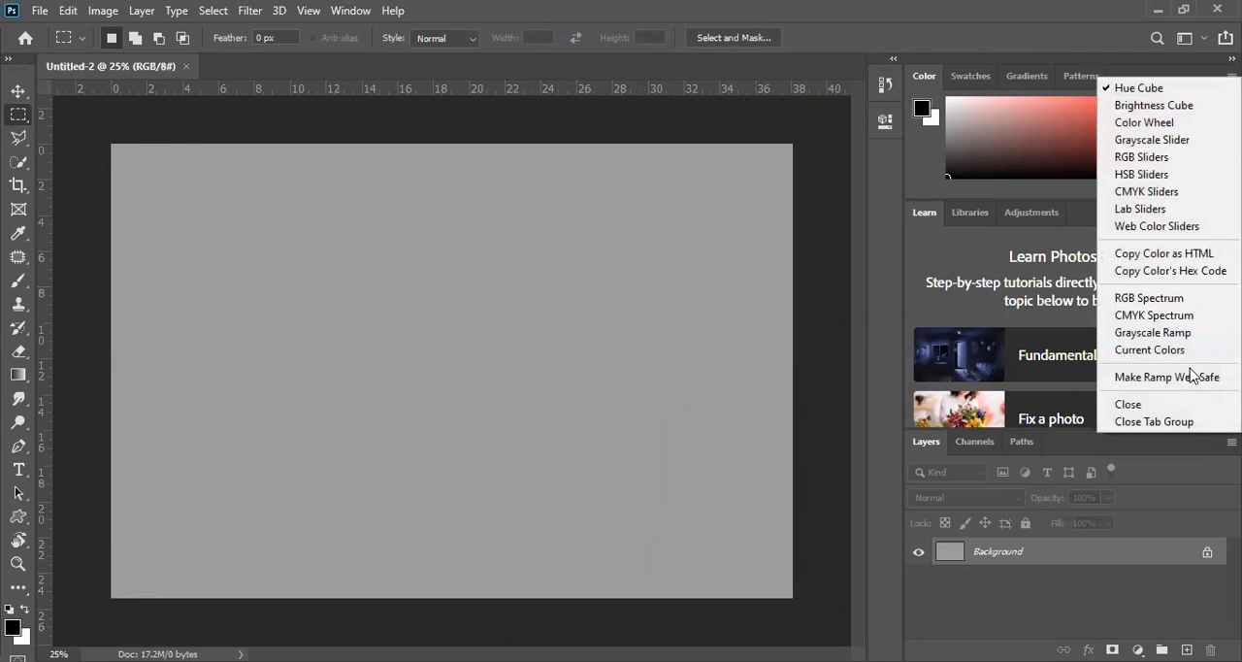
click(1163, 424)
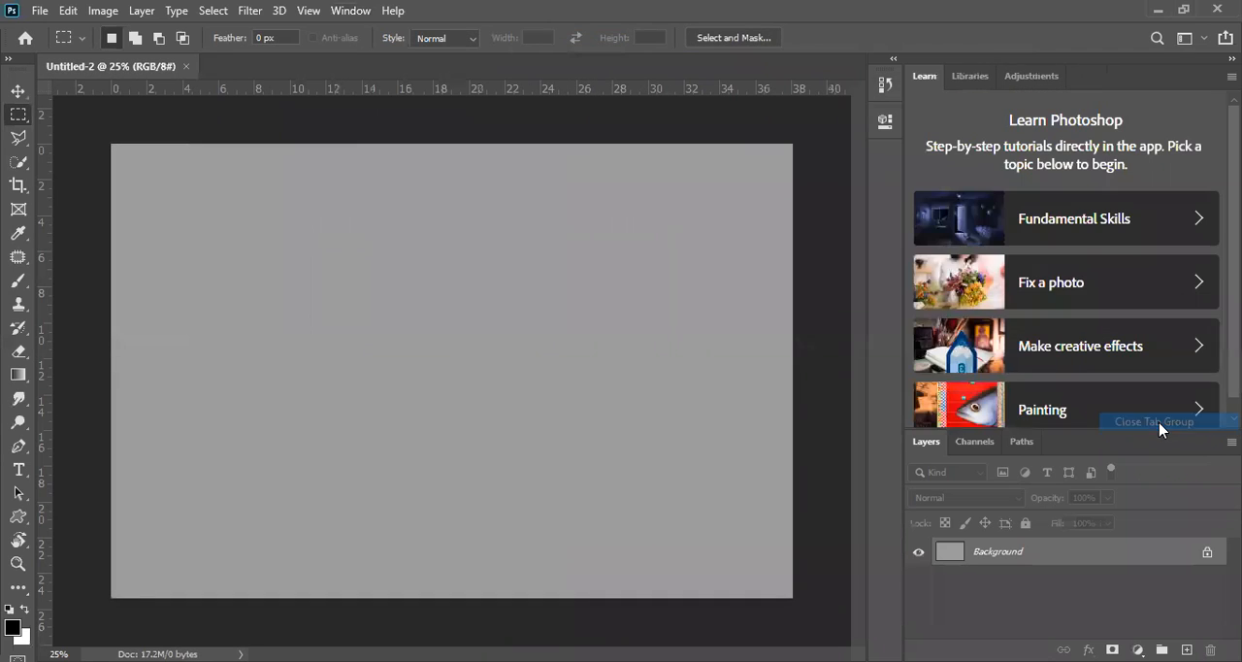
click(1231, 75)
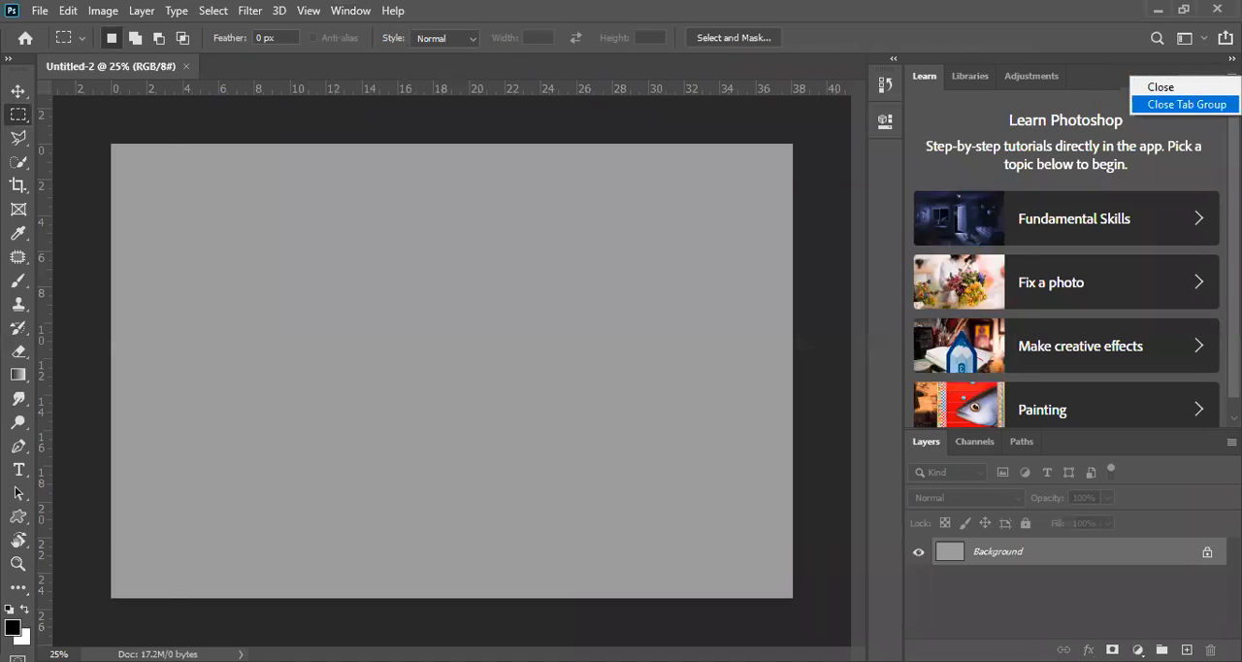
click(1169, 103)
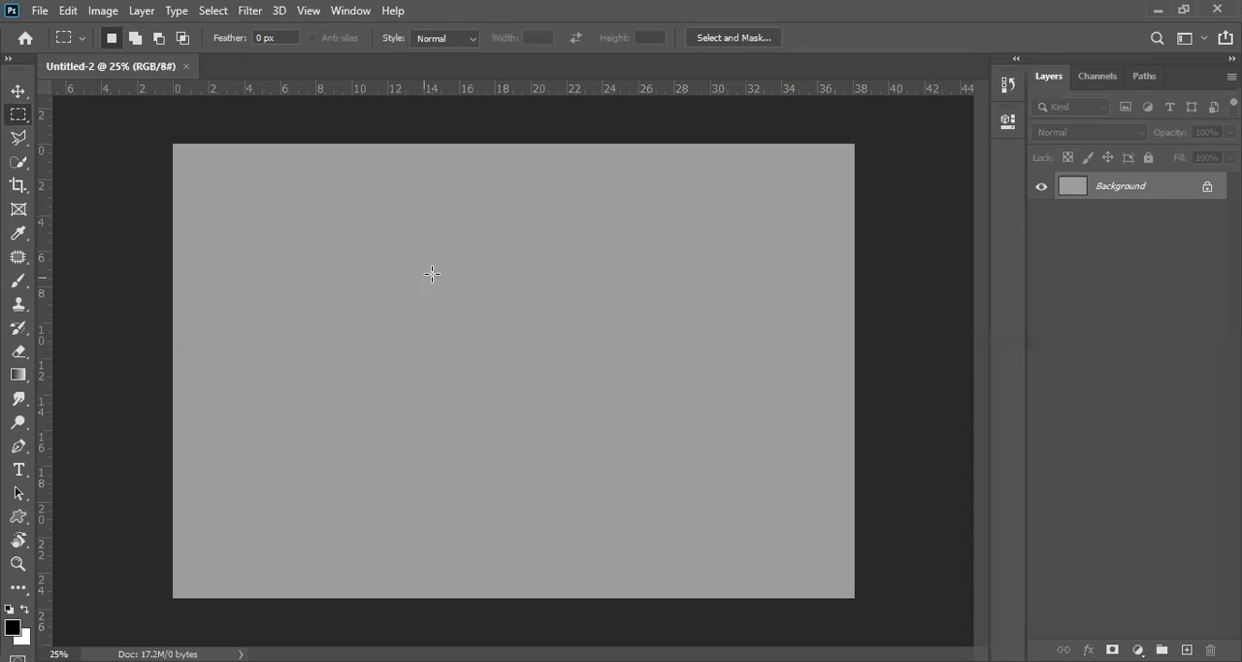
Step: Activate the Move tool and start a new document with width 851 and height 315 pixels
click(8, 91)
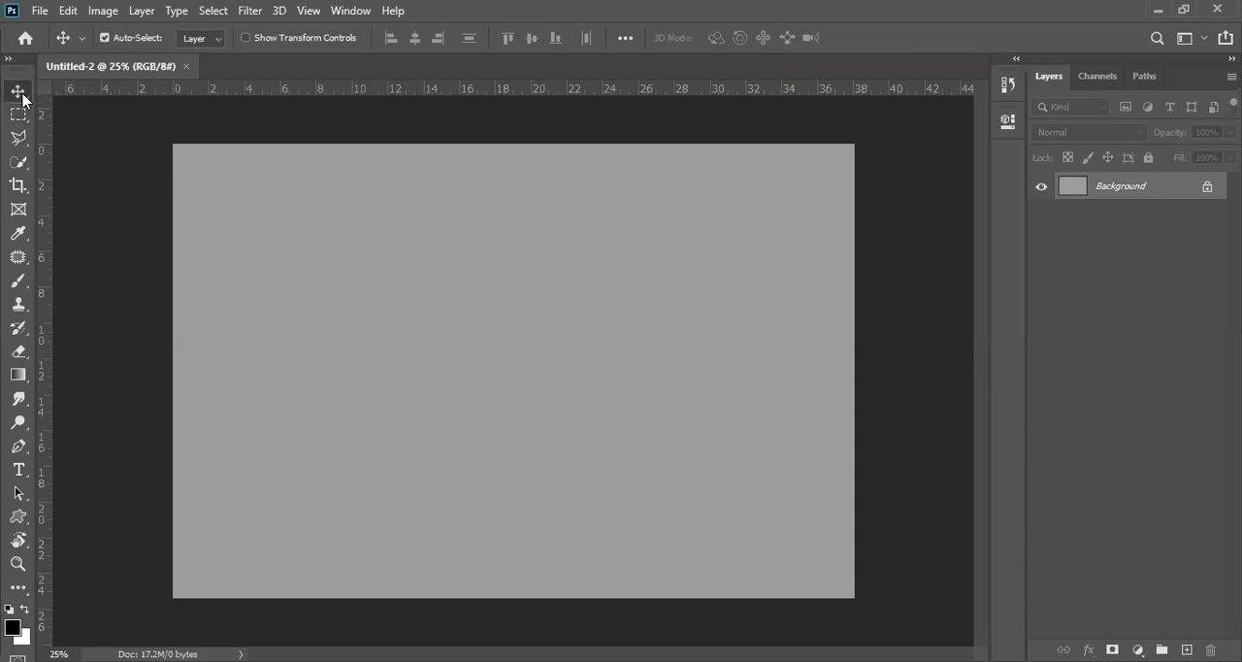
key(alt+f)
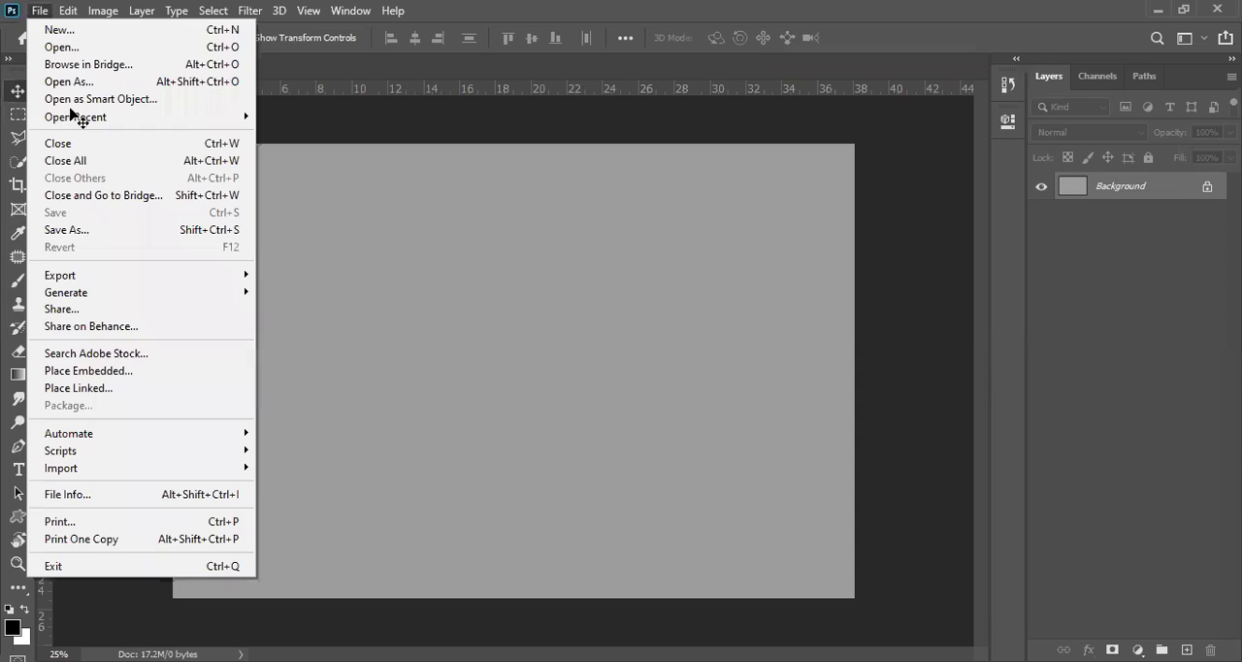
click(59, 31)
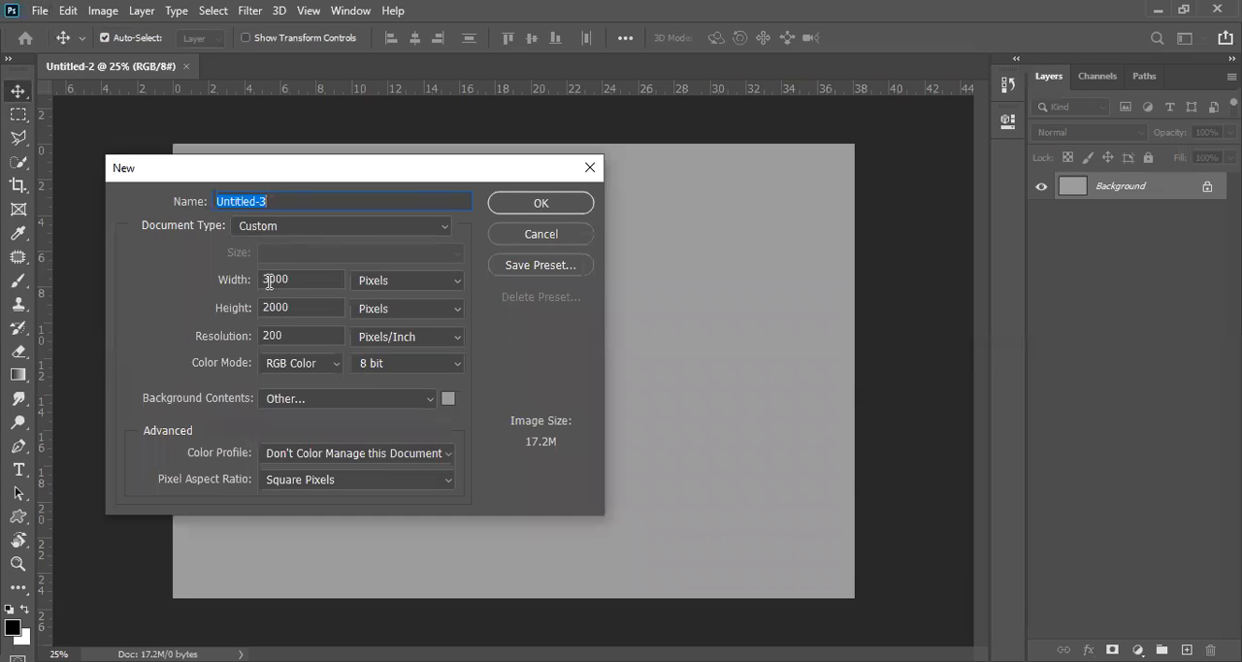
click(306, 275)
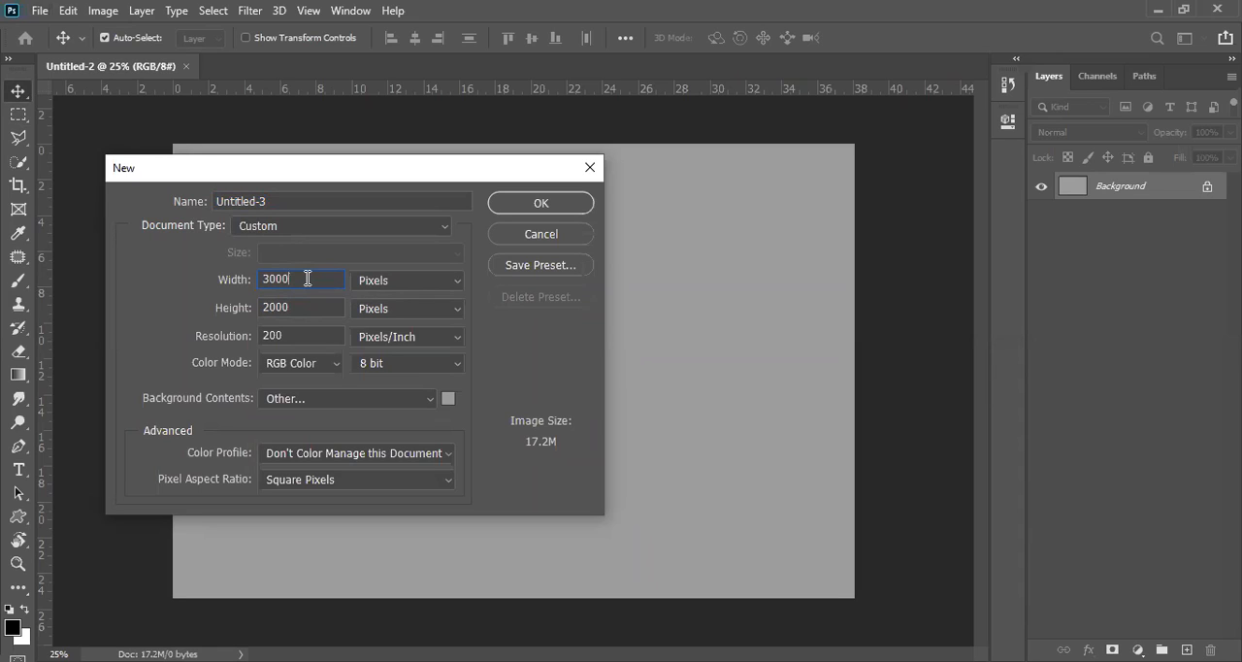
key(BackSpace)
key(BackSpace)
key(BackSpace)
key(BackSpace)
text(6)
key(BackSpace)
text(851)
double_click(301, 308)
text(315)
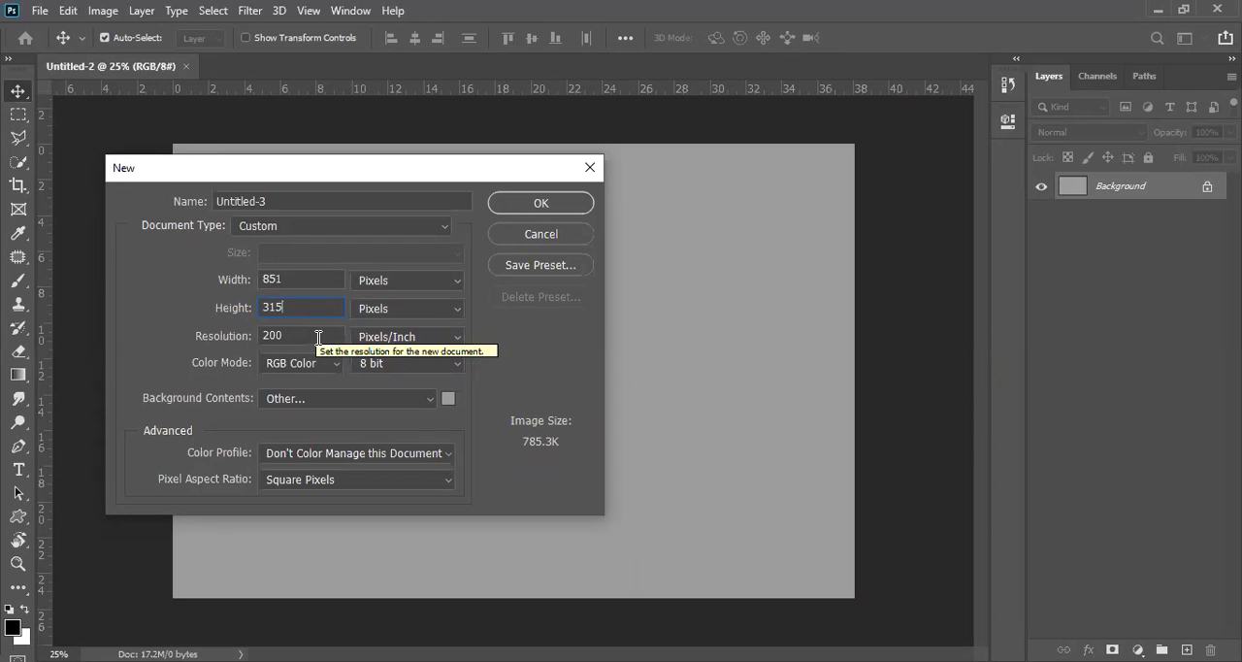
Step: Set the new document's resolution to 72 pixels/inch and create it
drag(291, 334, 211, 338)
text(72)
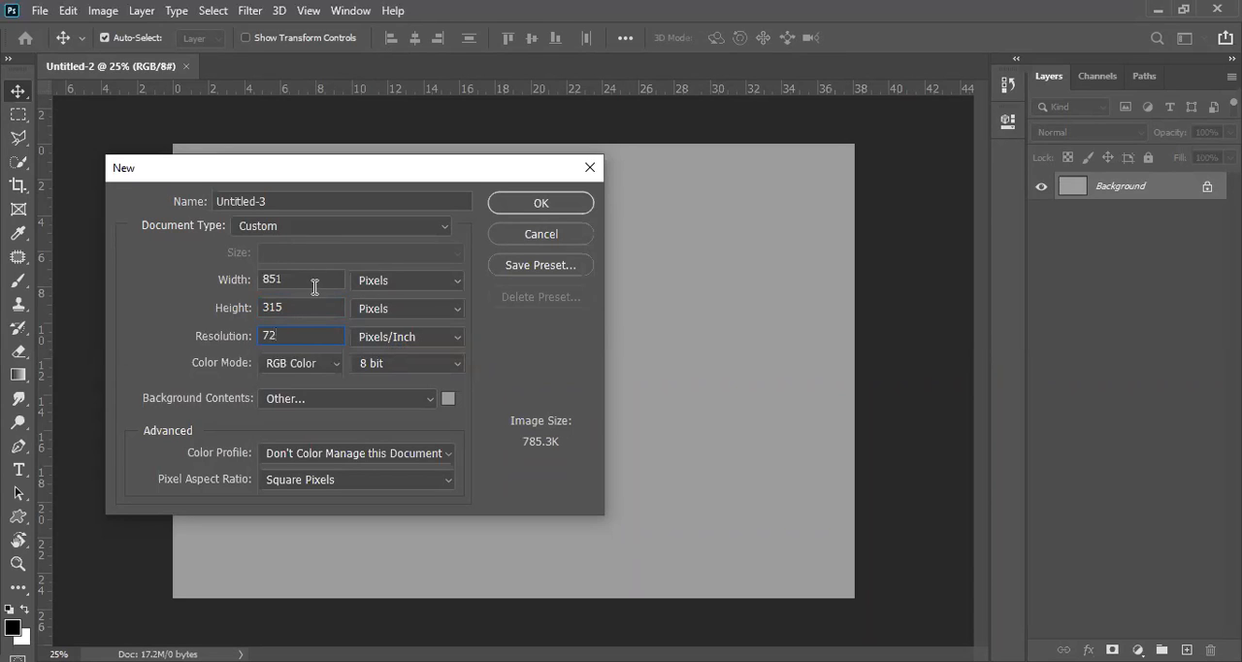
click(541, 203)
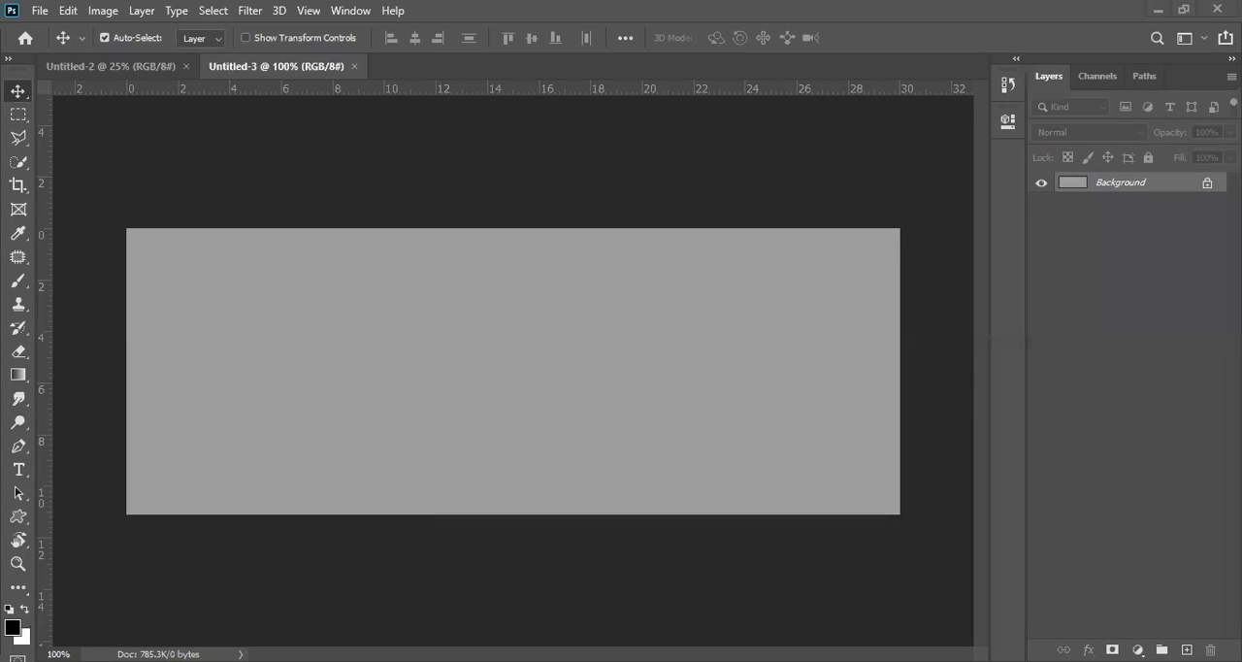
Step: Try placing the highway photo in Untitled-3, cancel that, and place it in the Untitled-2 document instead
drag(589, 353, 589, 354)
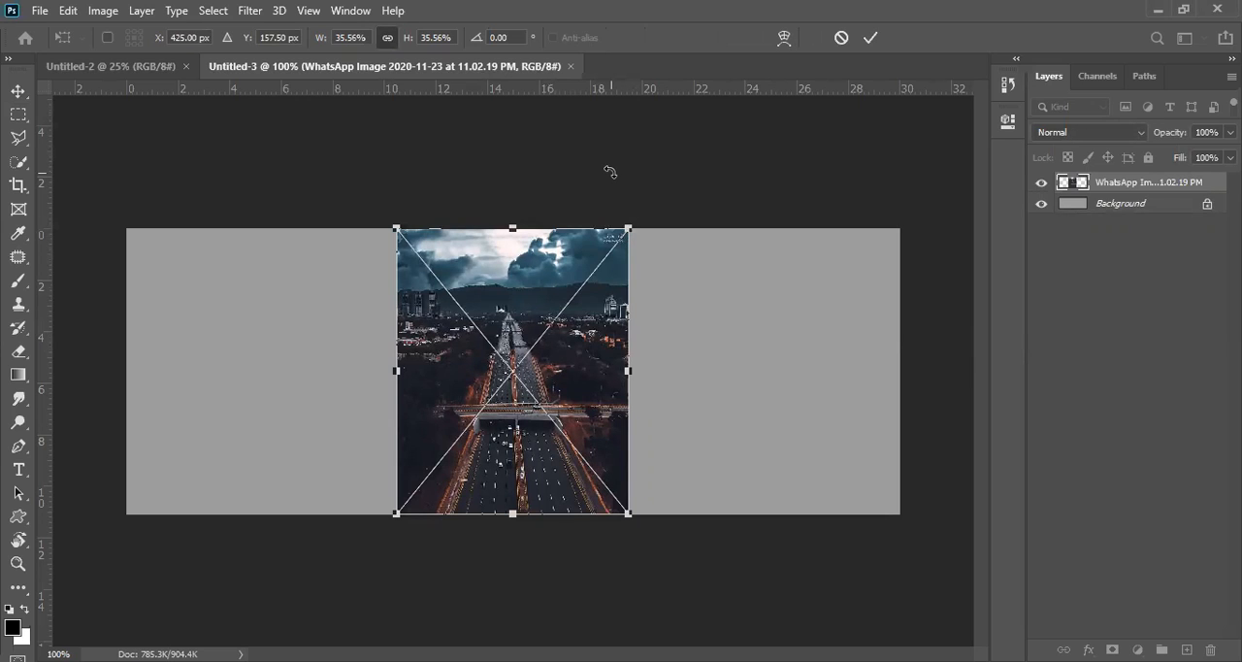
key(Escape)
key(ctrl+Tab)
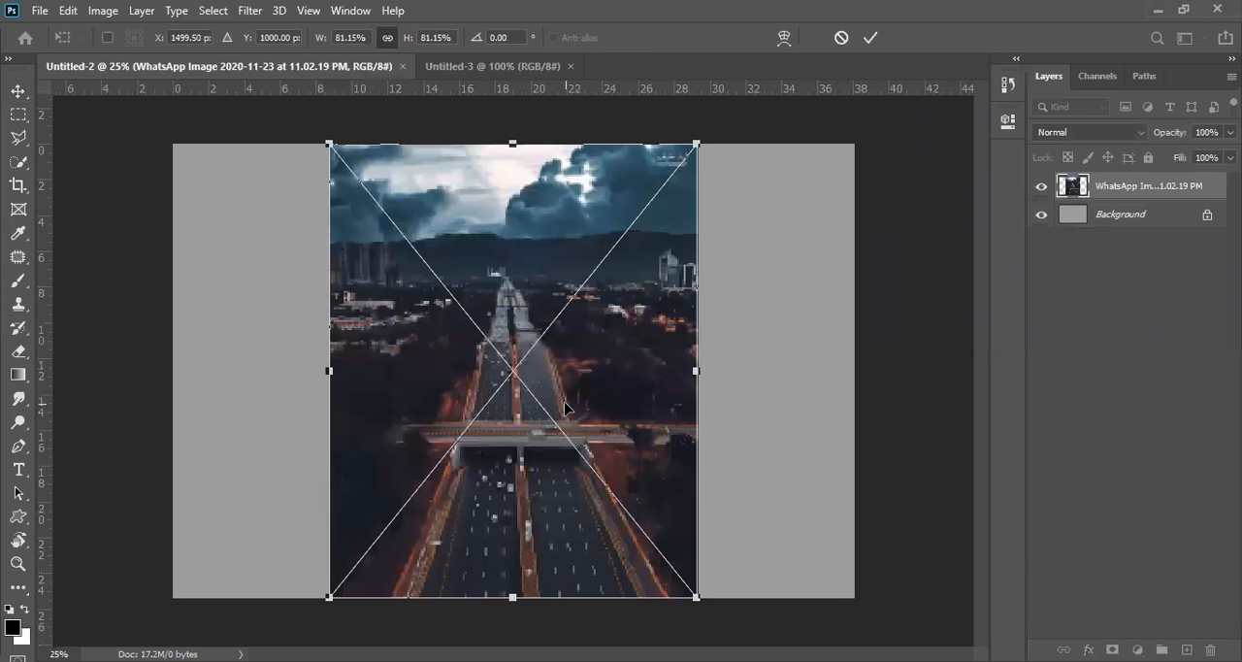
key(Return)
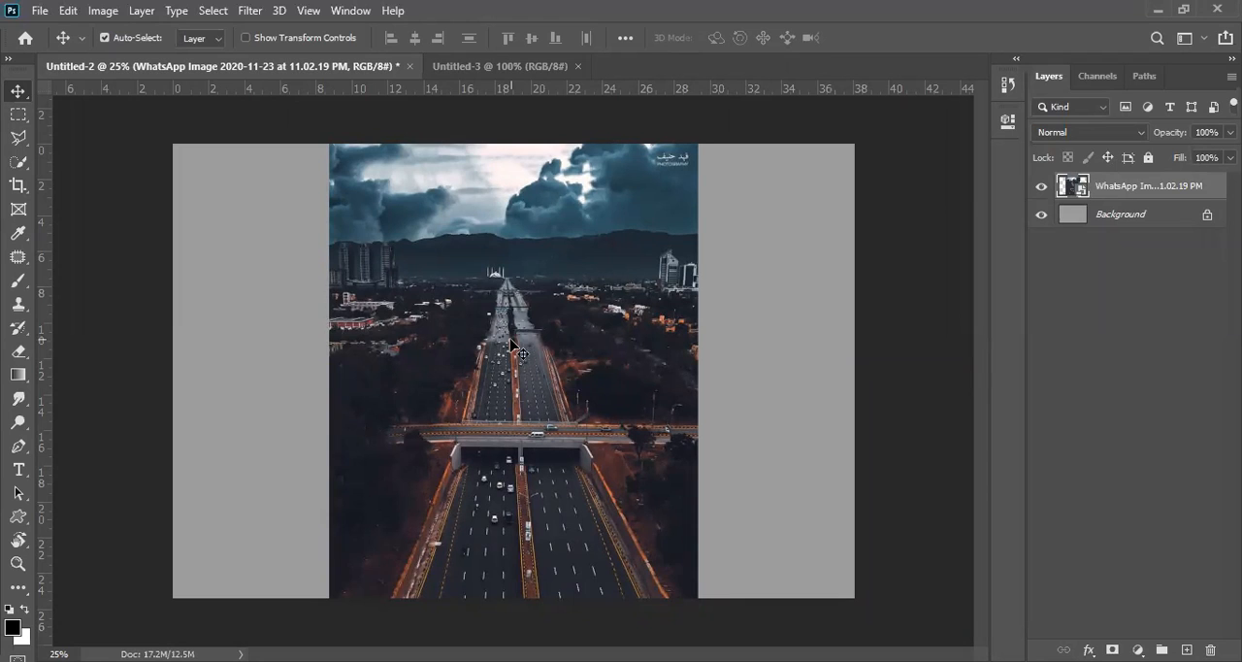
Step: Open a Levels adjustment for the placed image layer and move the dialog clear of the photo
key(ctrl)
key(ctrl+l)
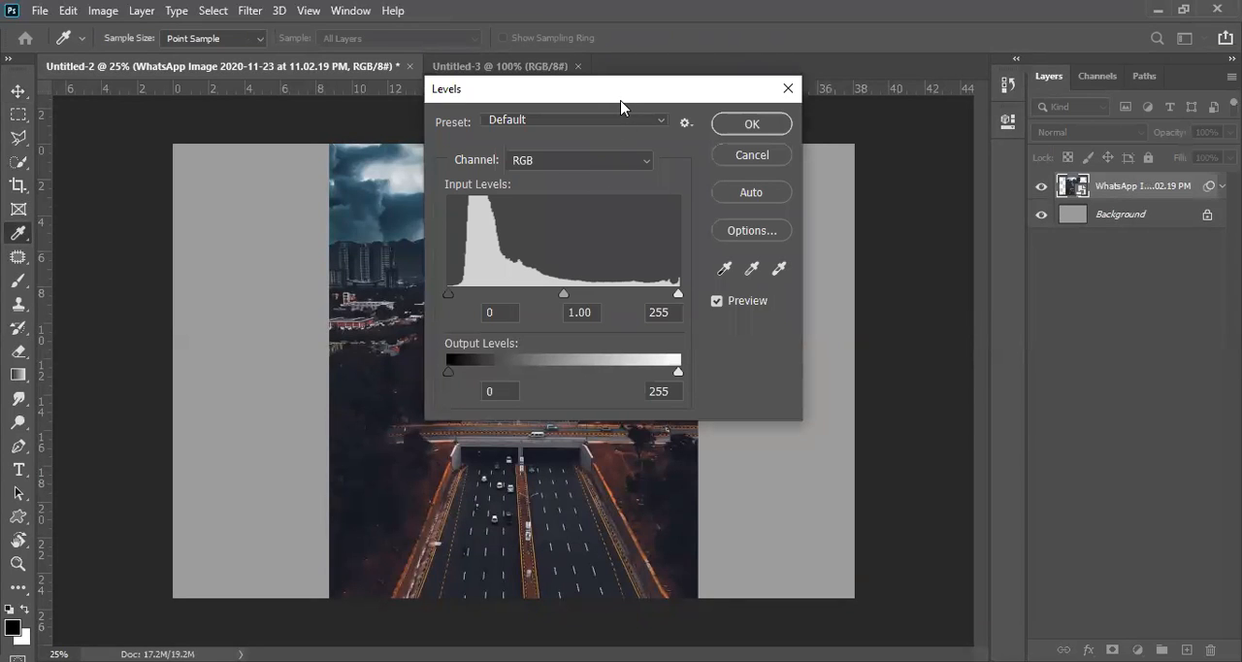
drag(621, 107, 852, 117)
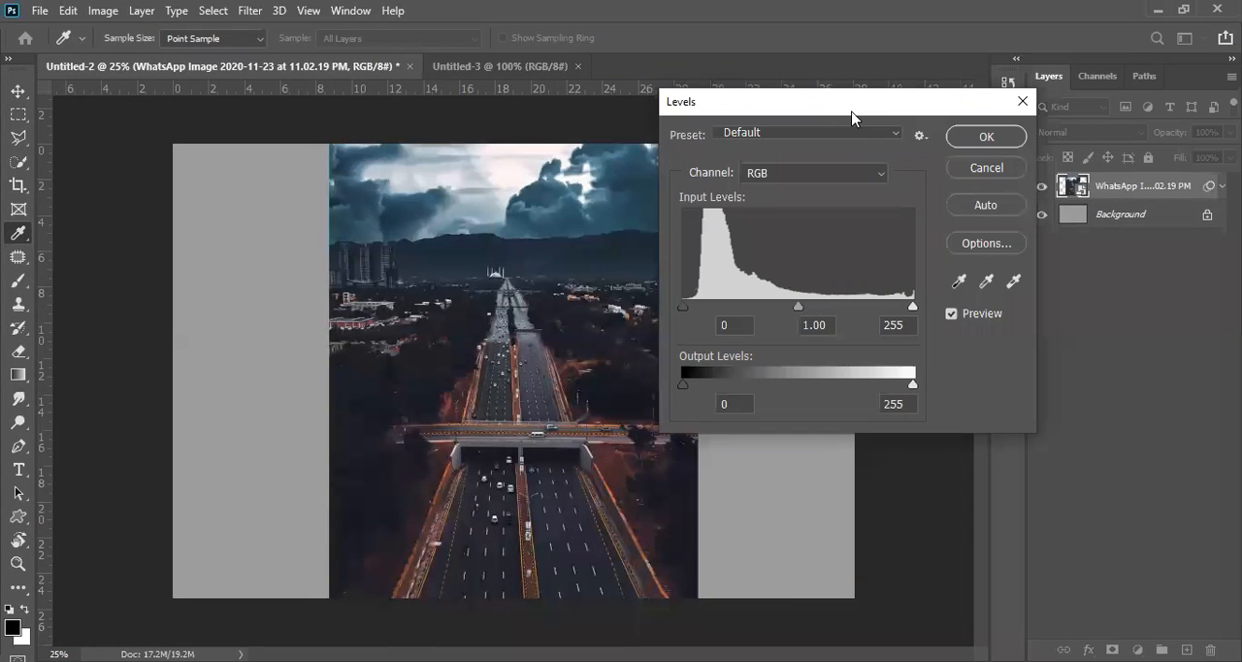
drag(852, 103, 918, 89)
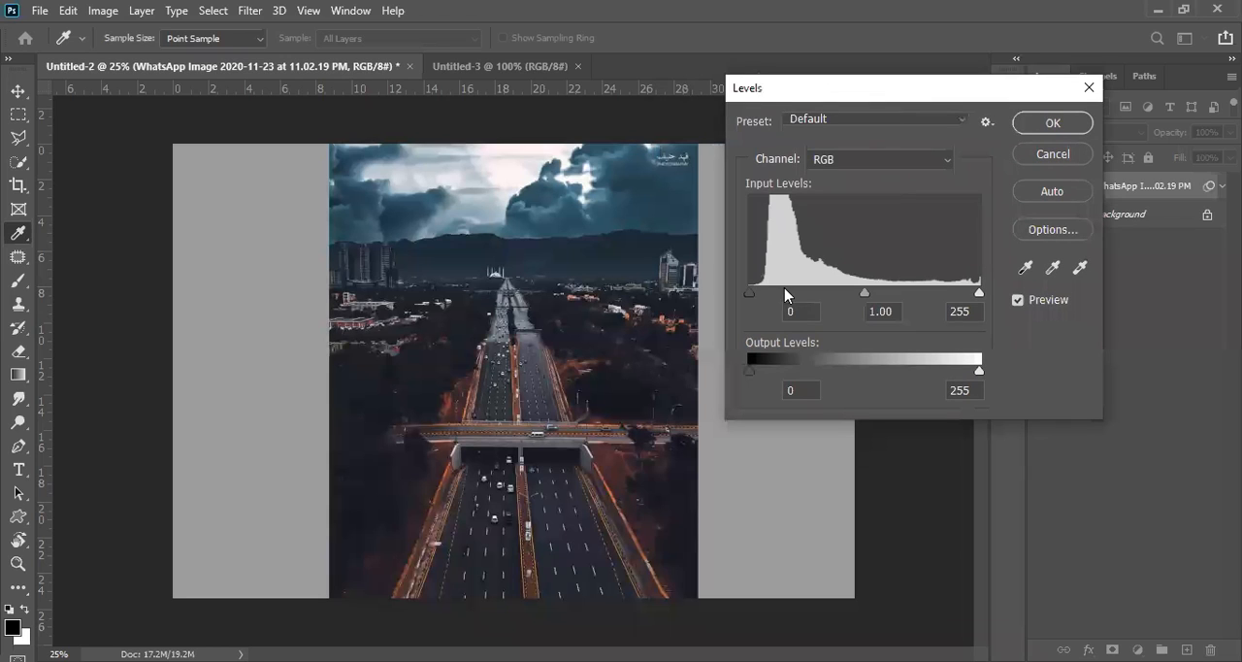
Step: Try a shadow input level of 35 in the Levels adjustment and return it to 0
drag(749, 292, 780, 292)
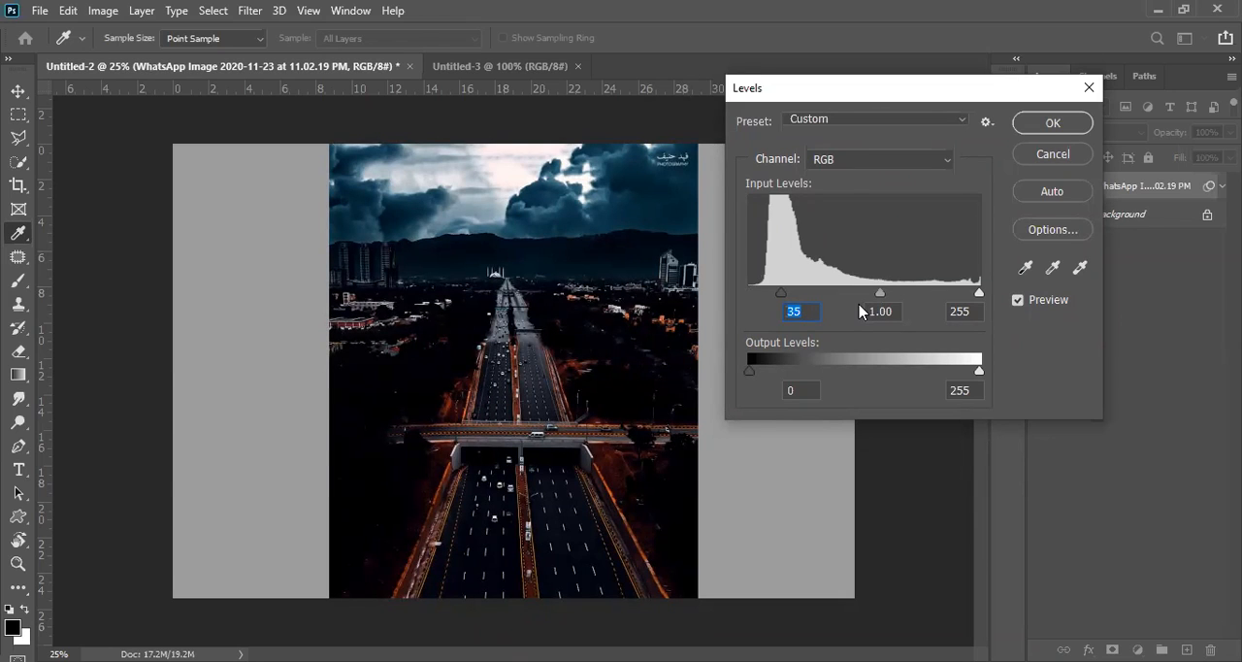
drag(780, 293, 738, 289)
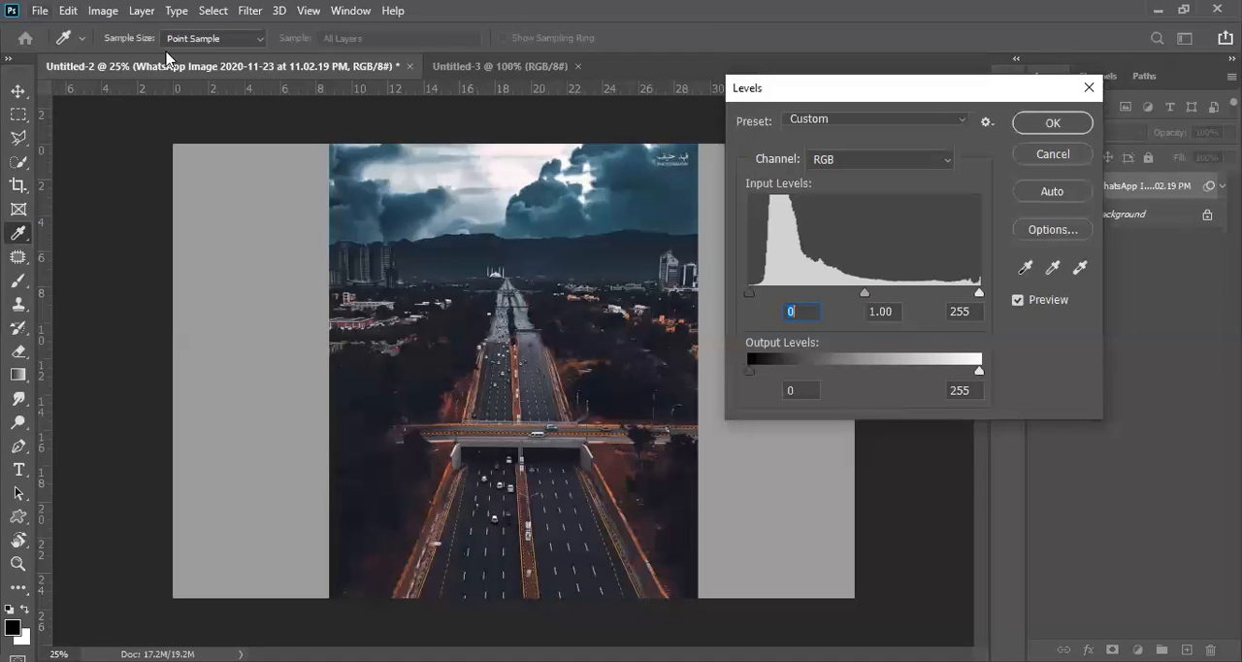
click(68, 11)
click(893, 92)
Step: Set the Levels input values to 30 for shadows, 1.79 for midtones and 225 for highlights
drag(755, 301, 775, 296)
drag(879, 293, 851, 296)
drag(776, 295, 834, 295)
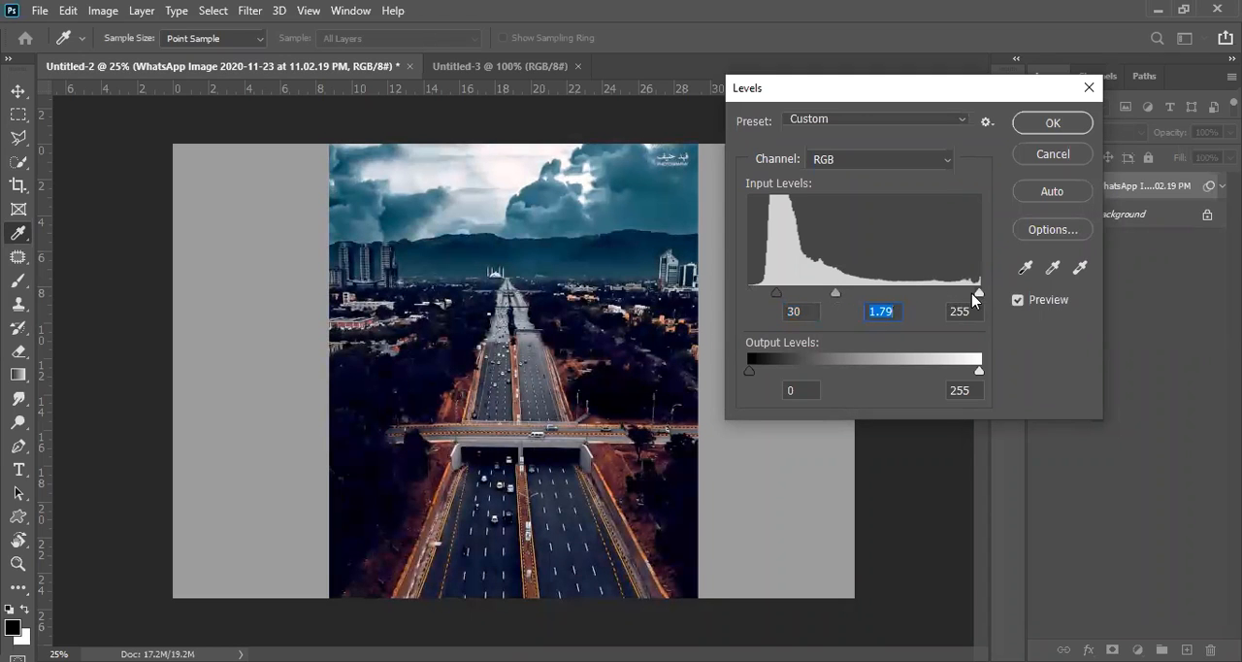
drag(978, 294, 952, 293)
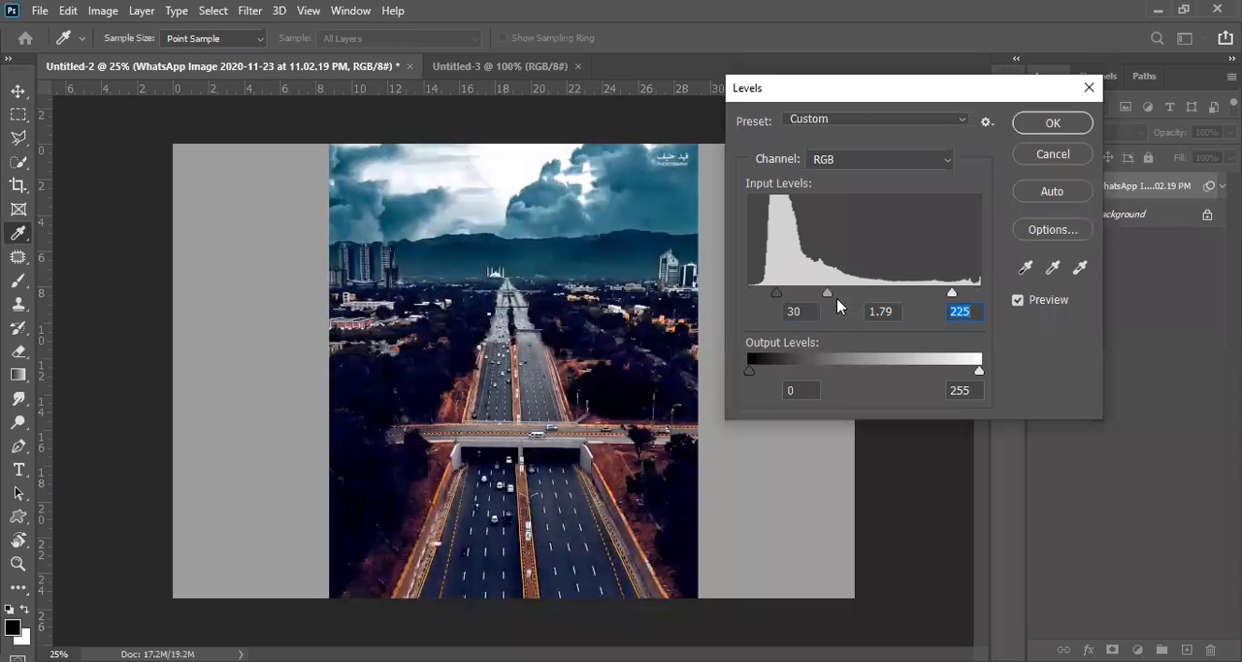
Step: Compare the photo with the preview off and on, set the shadow input level to 34, and apply Levels
click(1018, 301)
click(1018, 302)
click(1018, 301)
click(1018, 301)
mouse_move(776, 293)
mouse_down()
mouse_move(734, 294)
mouse_move(736, 305)
mouse_move(759, 293)
mouse_move(813, 304)
mouse_move(780, 298)
mouse_up()
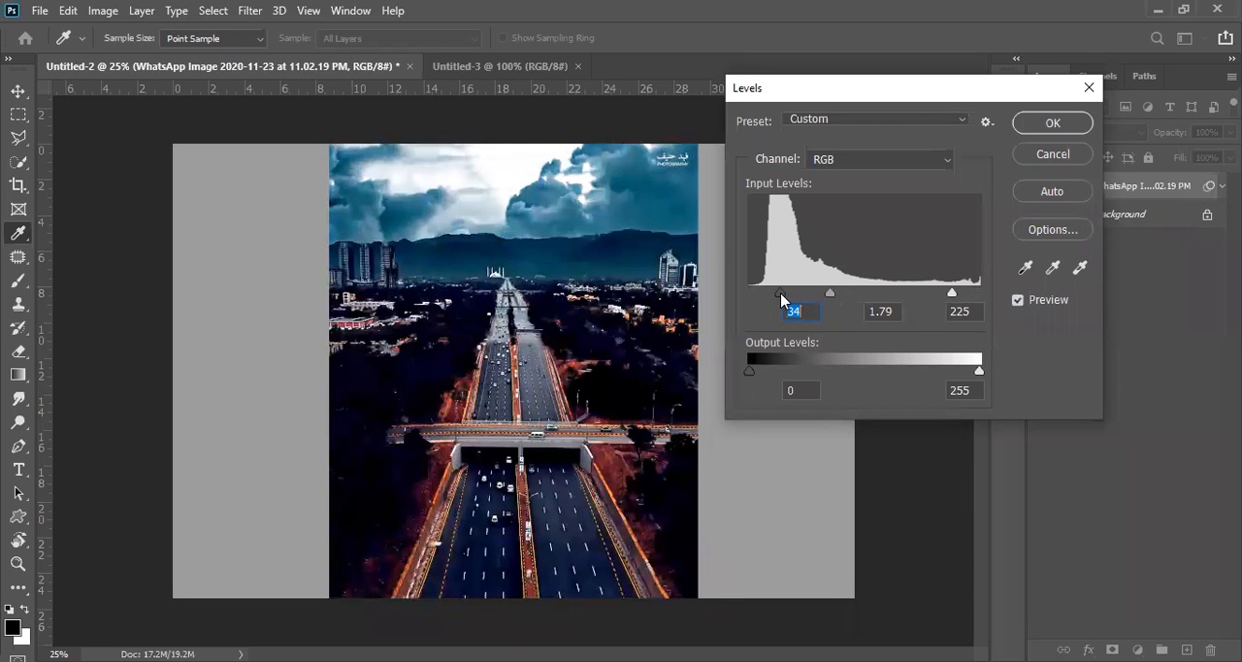
click(1019, 300)
click(1019, 300)
click(1055, 132)
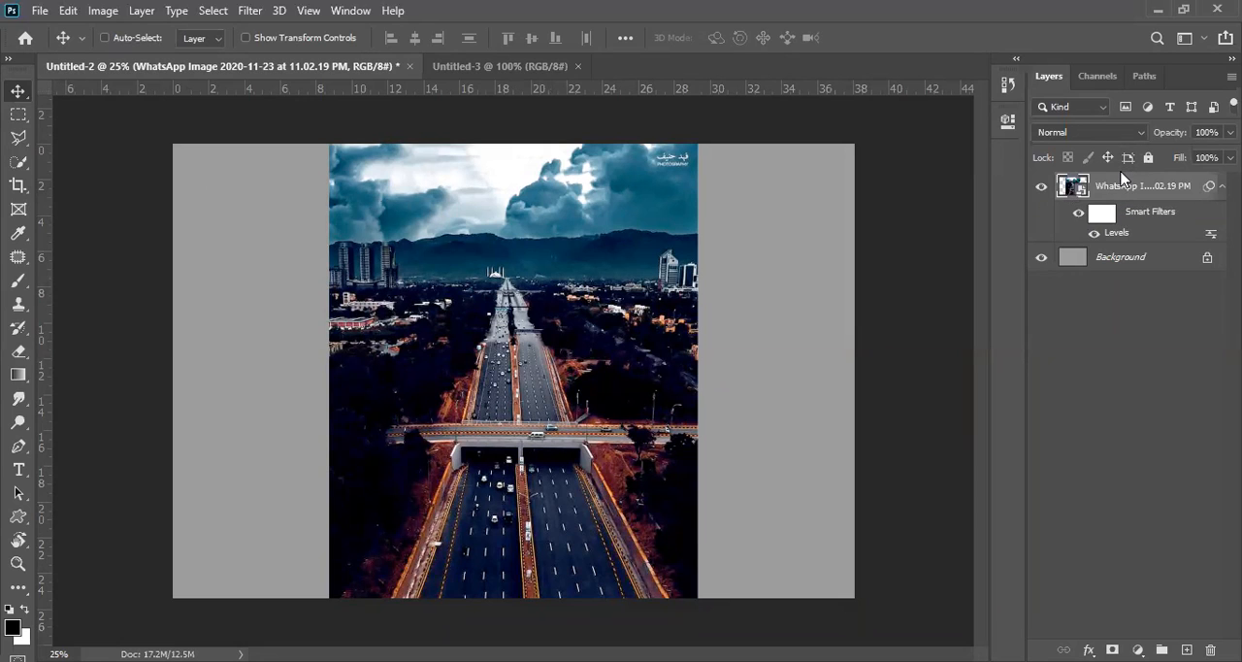
Step: Duplicate the photo layer and set the copy's blend mode to Screen
key(ctrl+j)
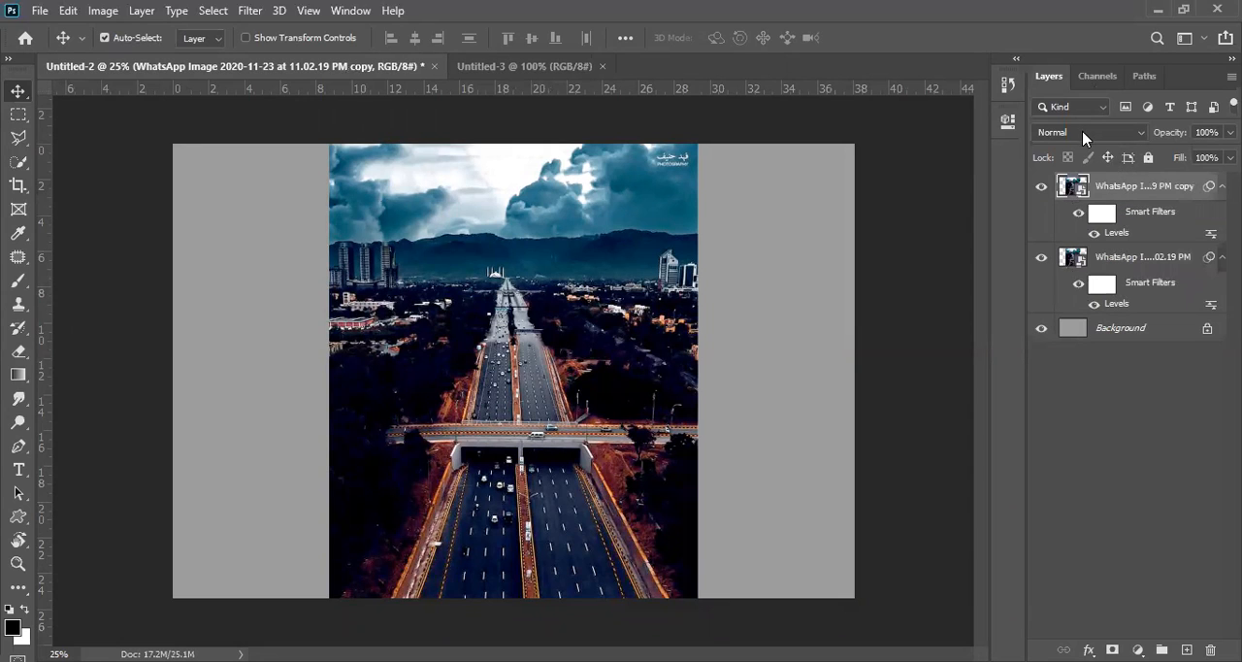
click(1083, 133)
click(1068, 282)
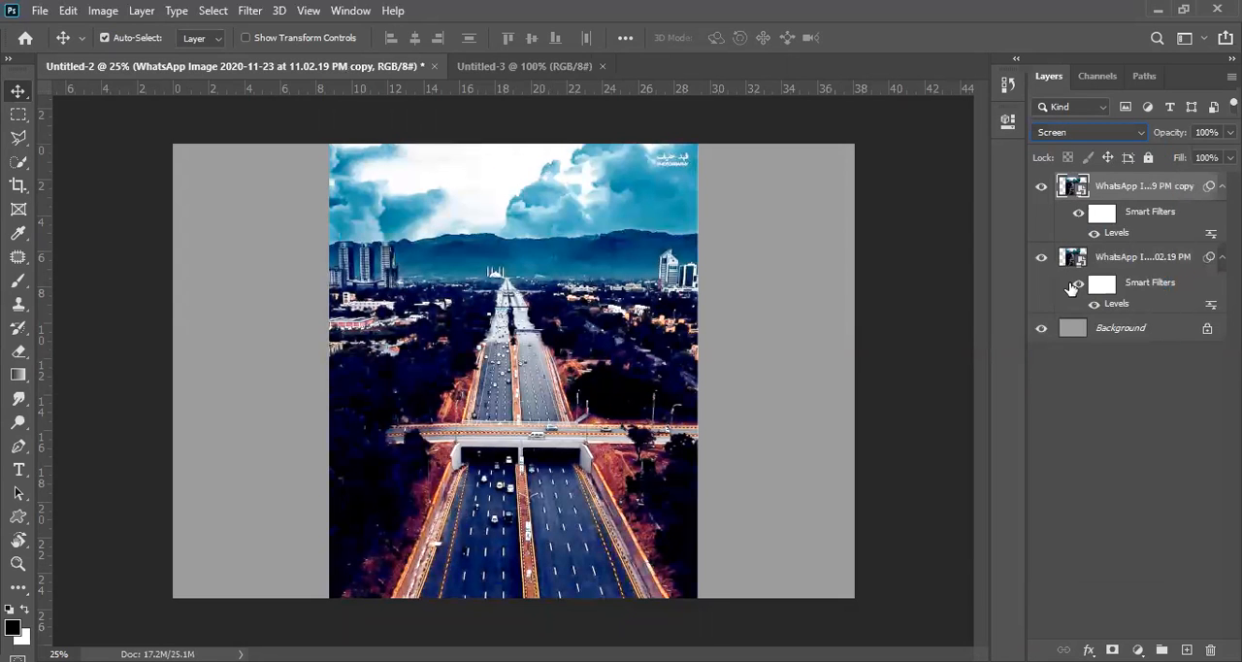
Step: Change the copied layer's blend mode to Lighten and step onward through Vivid Light to Difference
click(1093, 136)
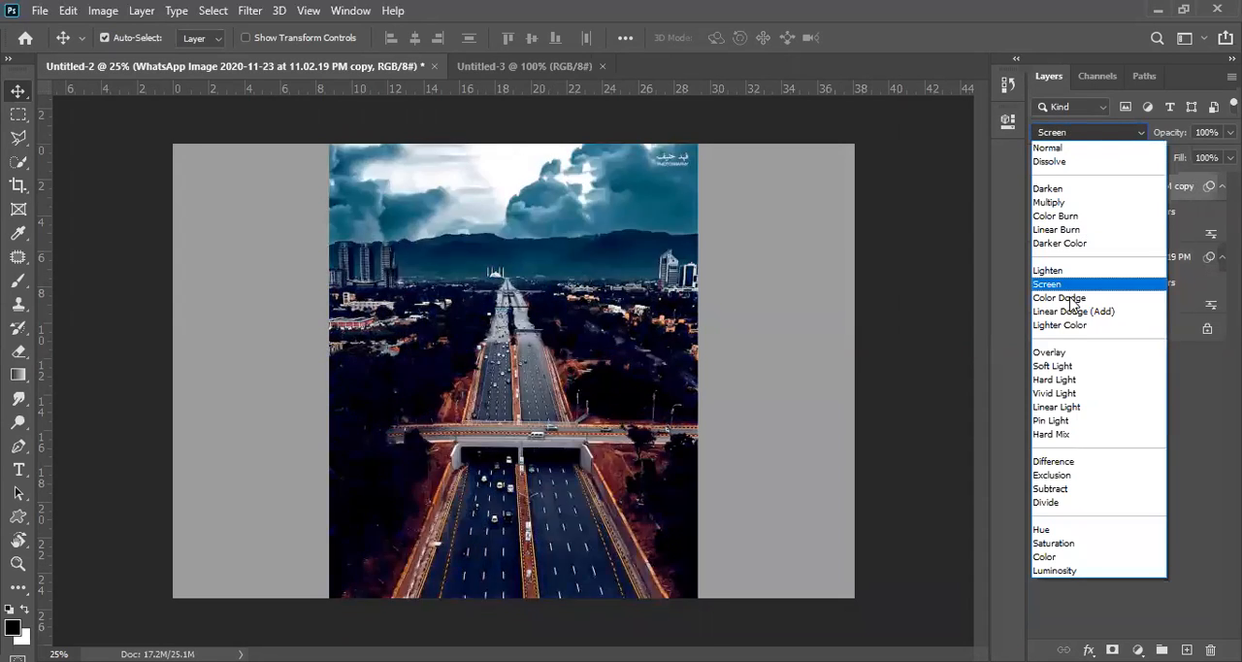
click(1071, 271)
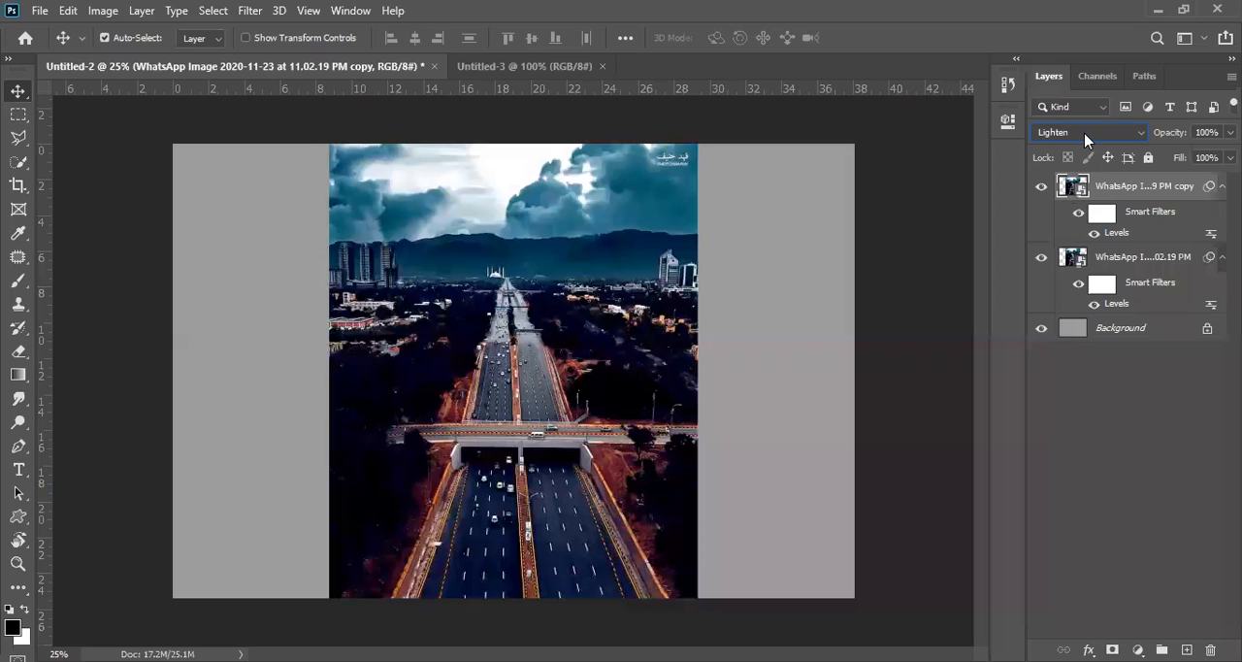
scroll(1085, 139, down, 4)
scroll(1085, 139, down, 4)
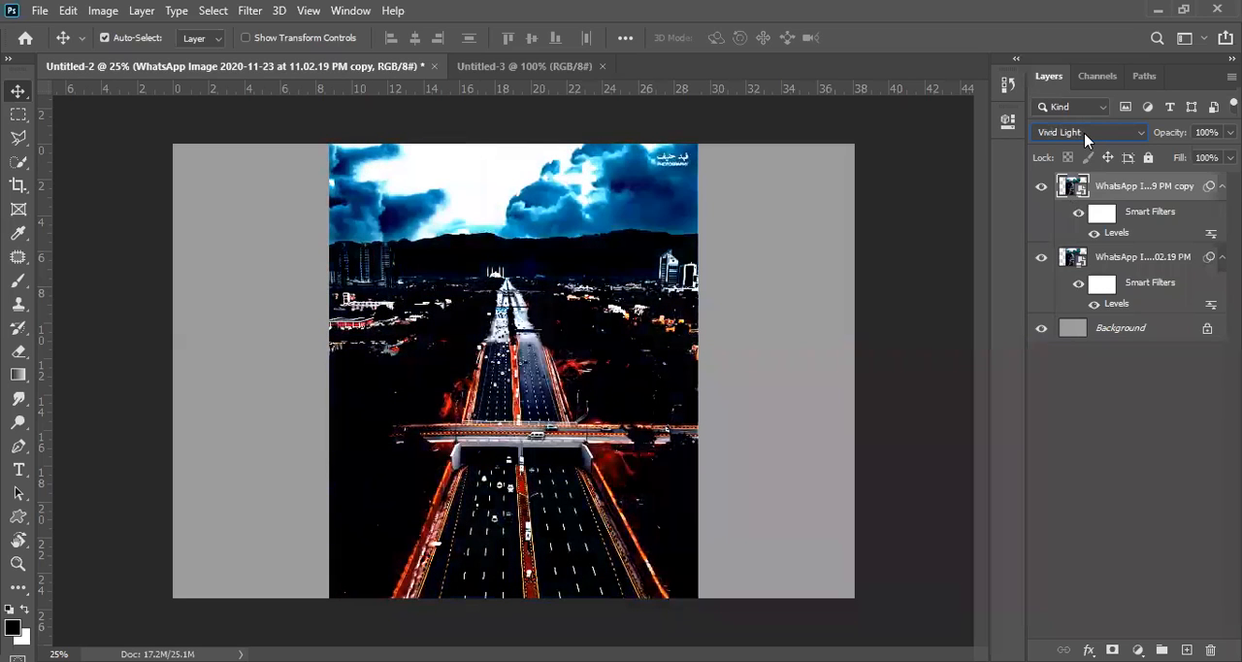
scroll(1085, 139, down, 2)
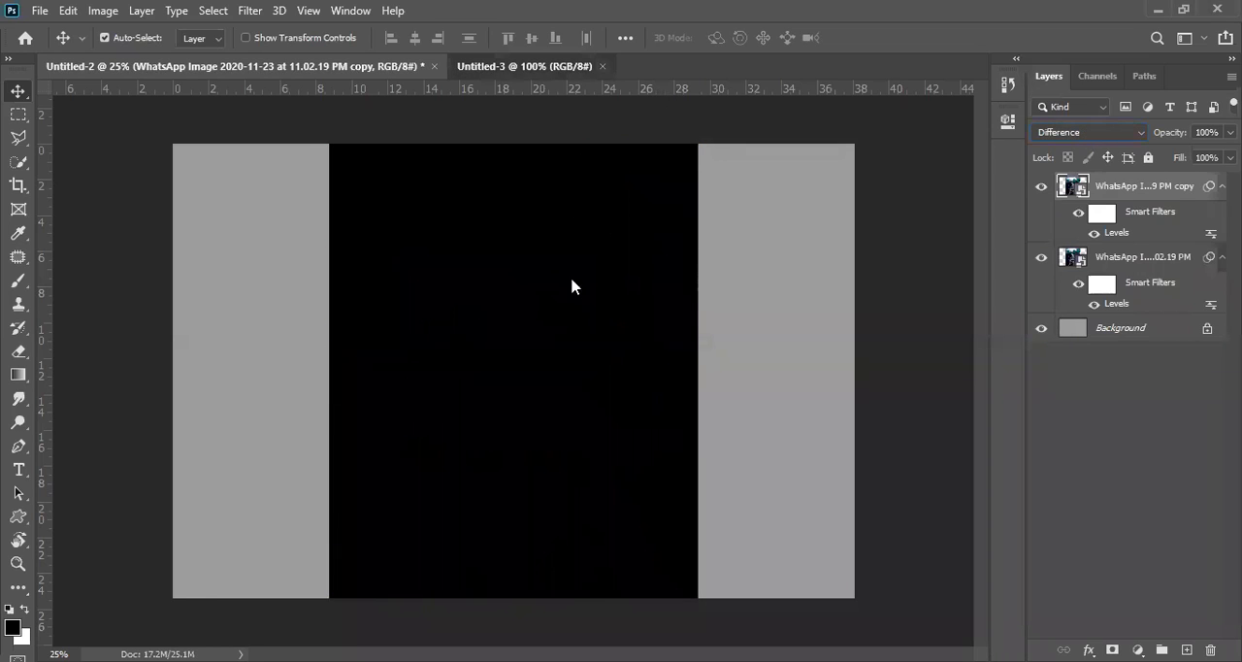
Step: Switch to the Untitled-3 document and expand the toolbar to two columns, with the Move tool active
key(ctrl+Tab)
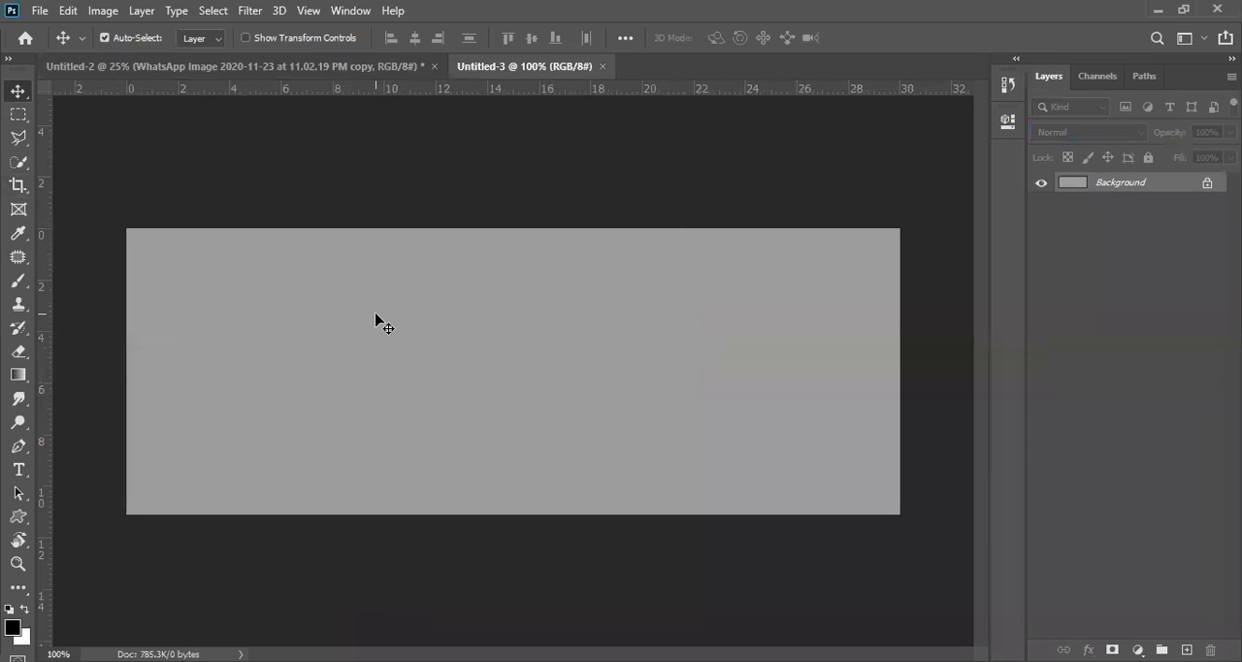
click(8, 59)
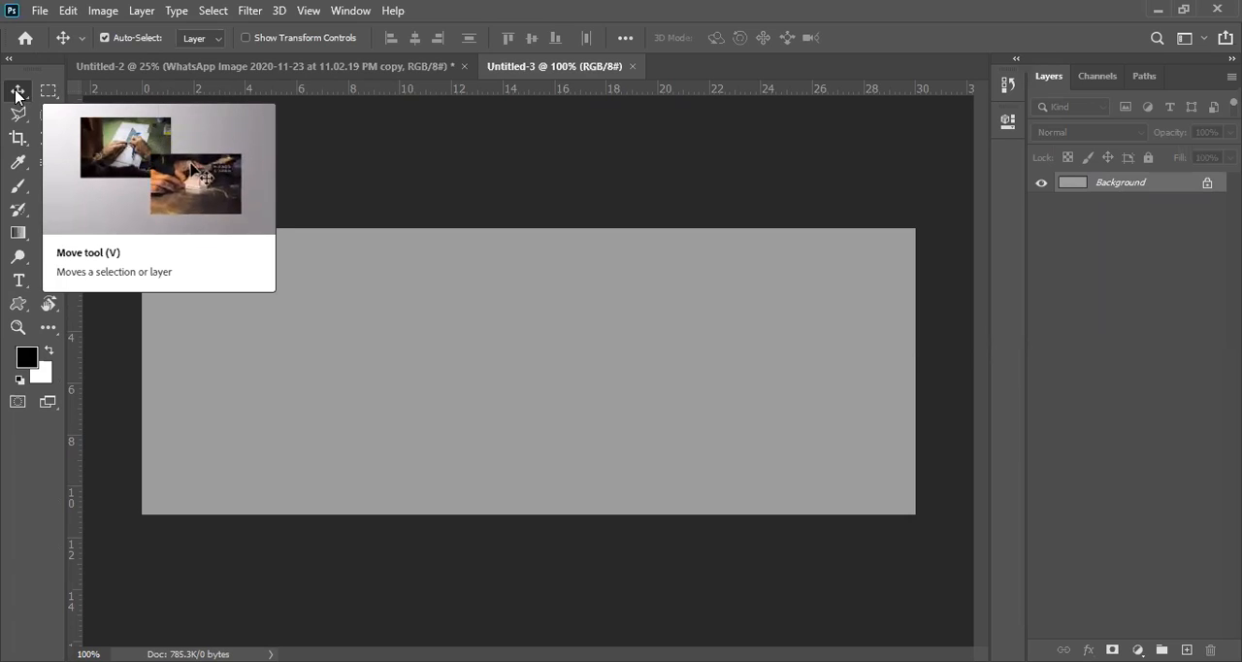
click(16, 92)
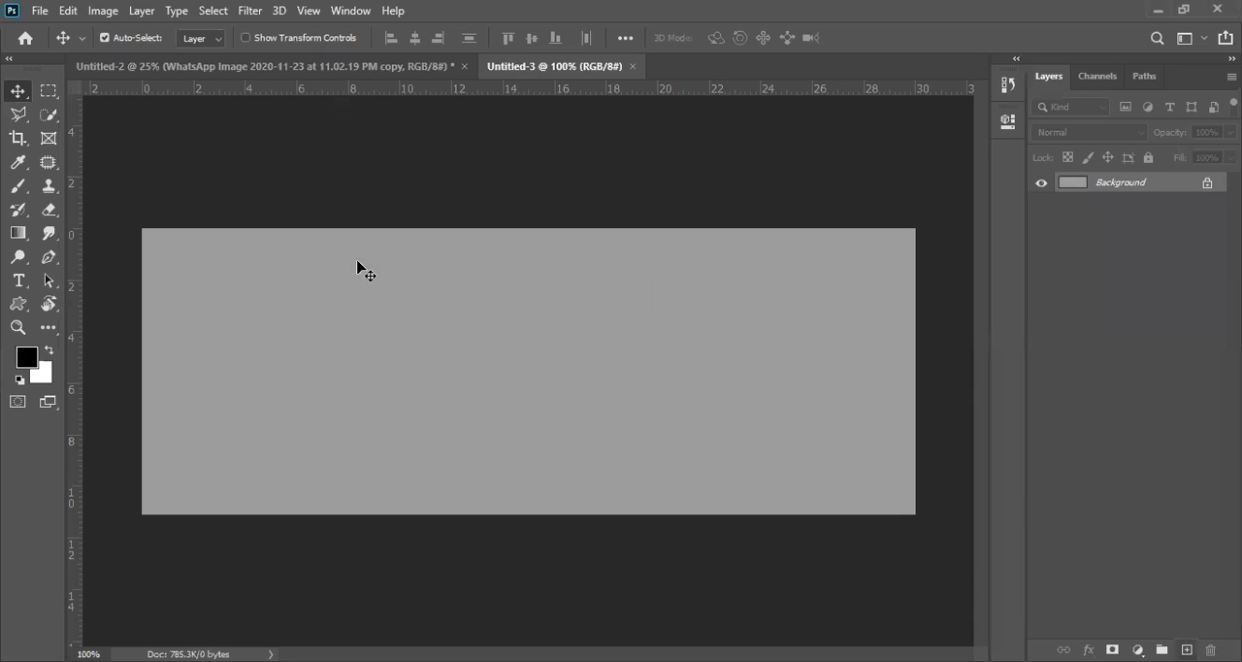
Step: Add the text "Batch 1" in bold Calibri at 117 pt to the grey canvas and commit it
click(437, 369)
text(Batch 1)
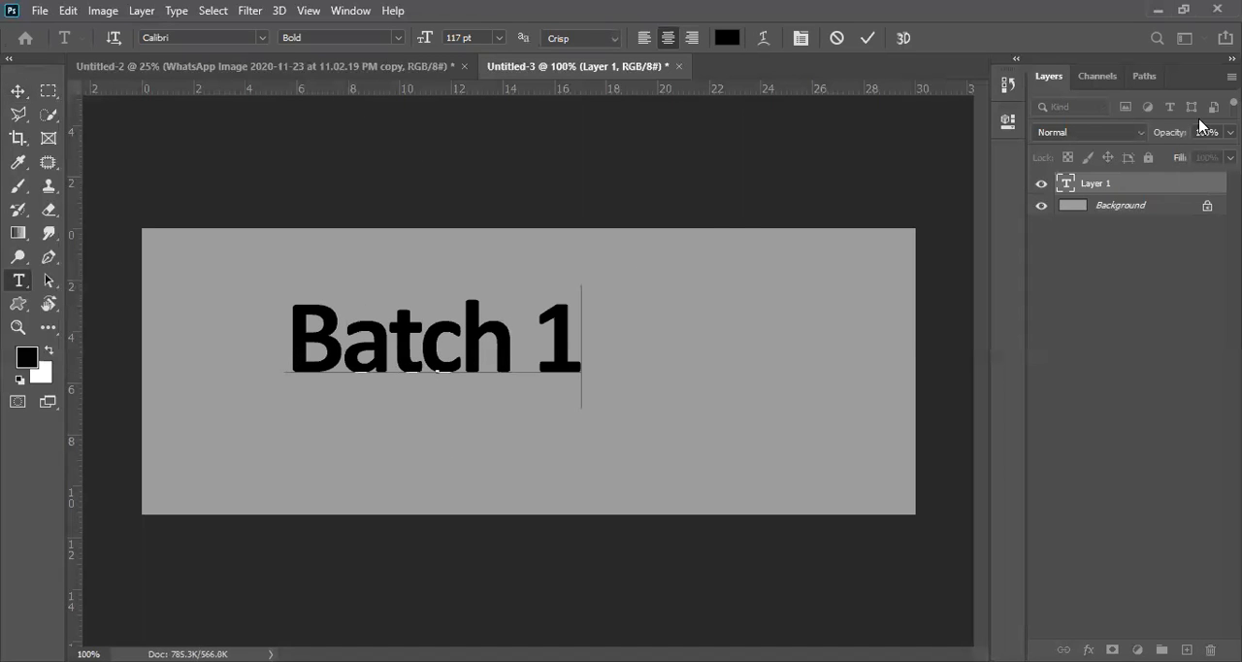
click(10, 95)
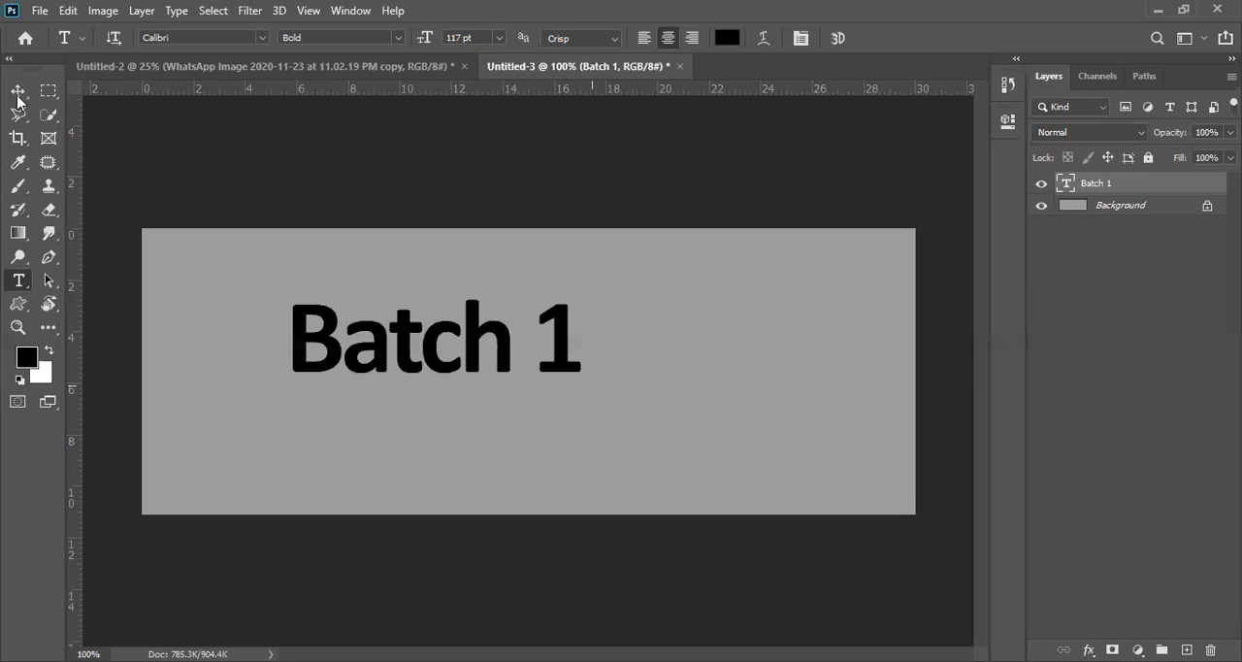
Step: Reposition the "Batch 1" text with the Move tool, ending slightly below mid-height in the canvas's left half
key(v)
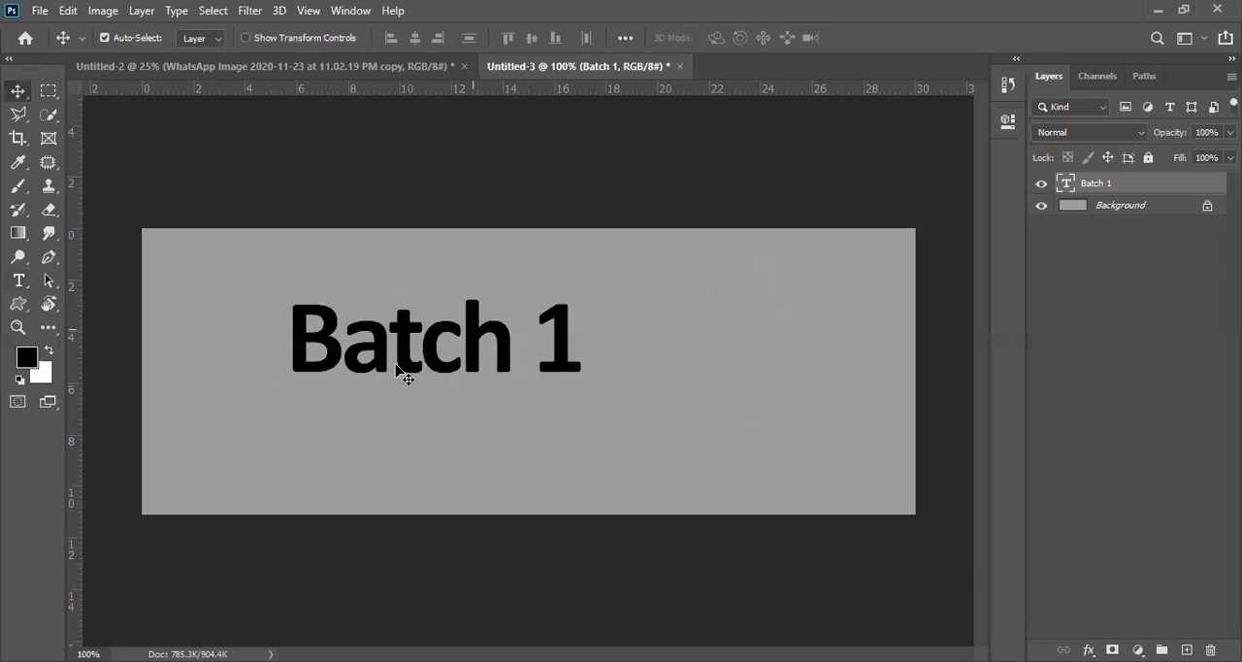
drag(514, 368, 631, 286)
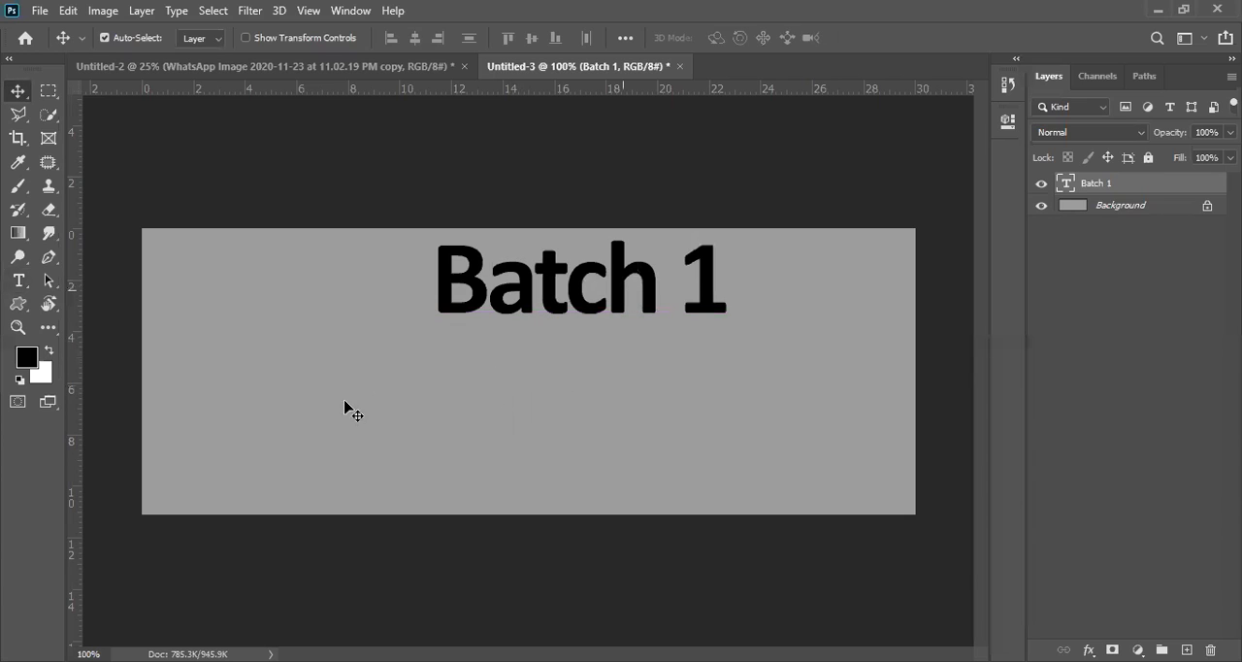
drag(626, 285, 337, 414)
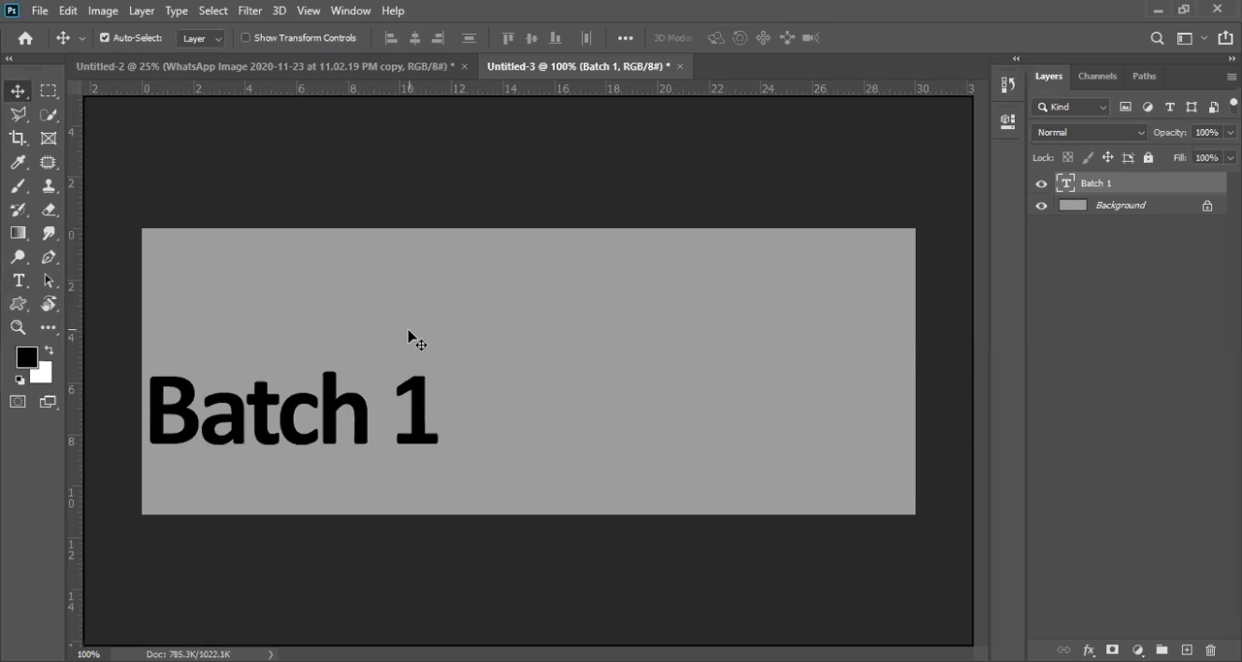
mouse_move(352, 411)
mouse_down()
mouse_move(410, 407)
mouse_move(425, 381)
mouse_up()
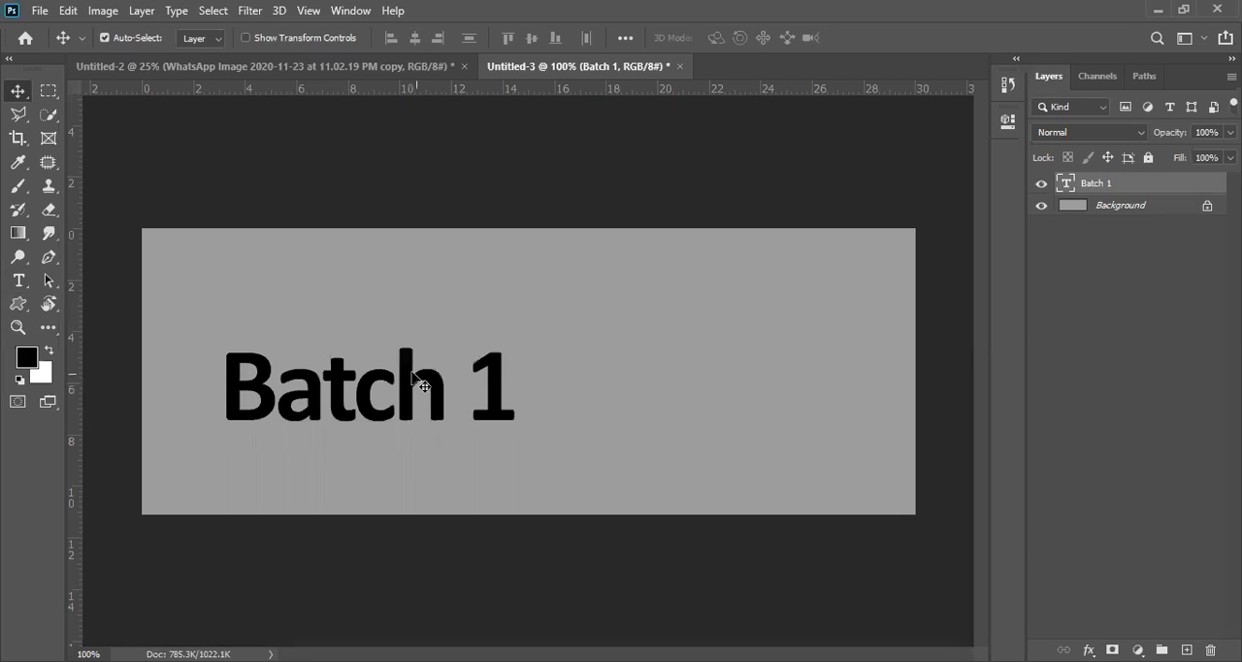
Step: Look over the marquee and lasso tool variants and draw a rectangular marquee selection overlapping the top of the "Batch 1" text
click(43, 95)
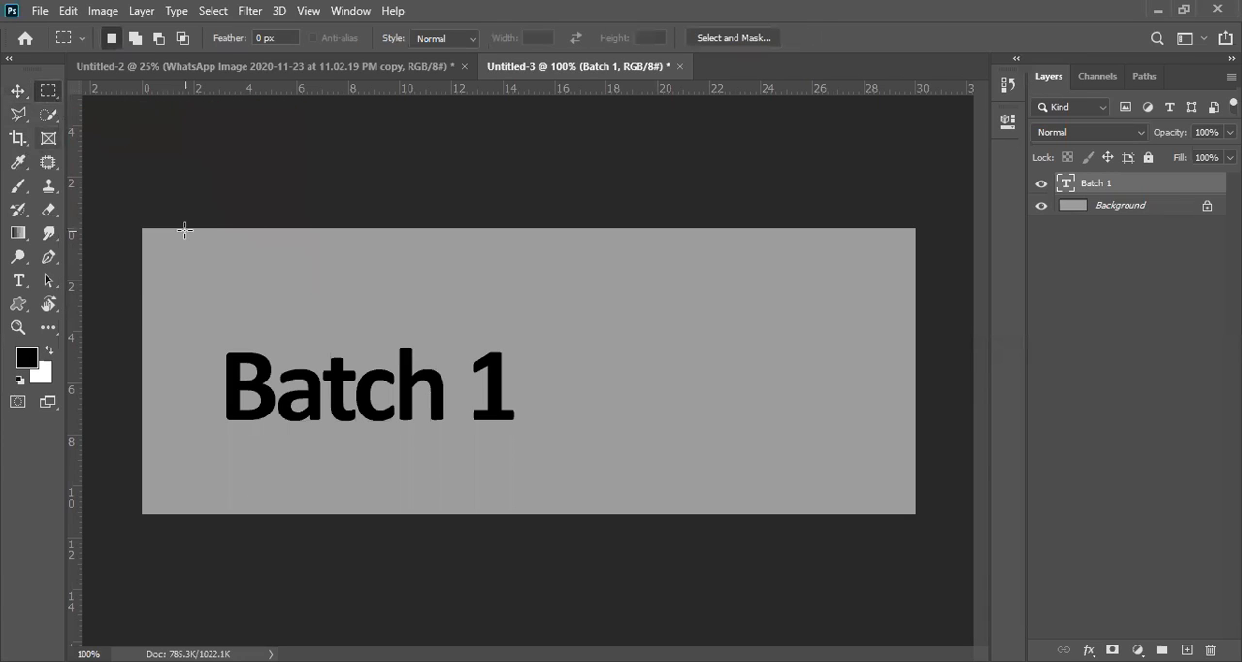
right_click(51, 97)
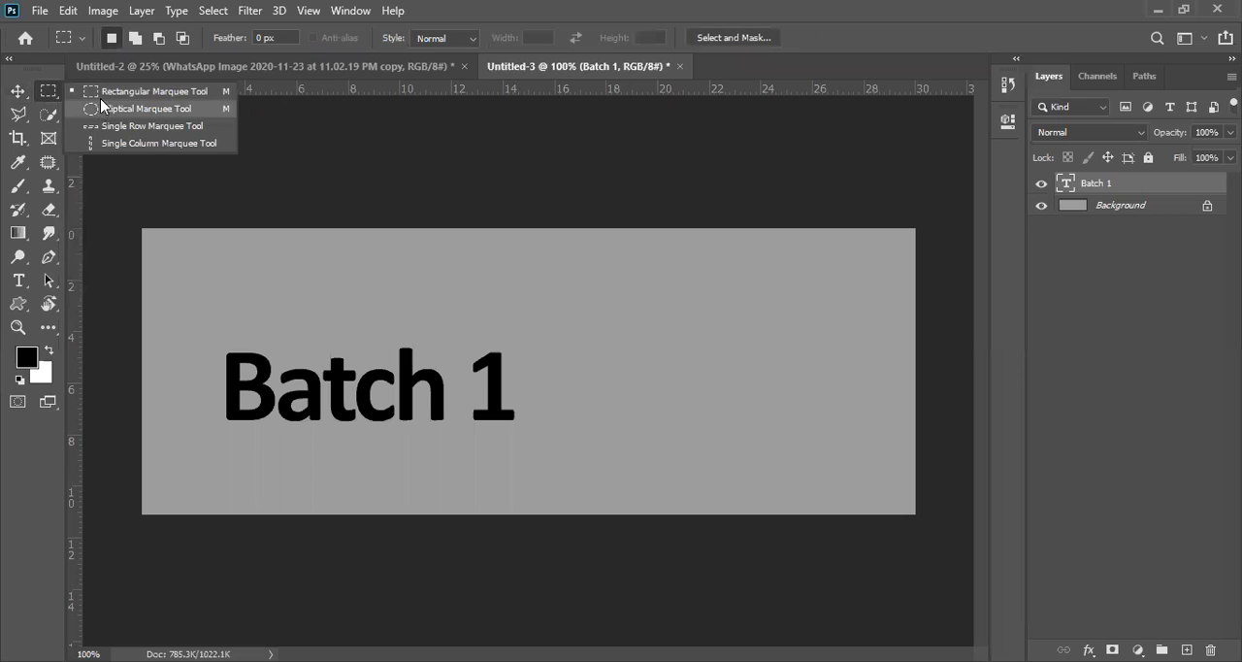
click(24, 117)
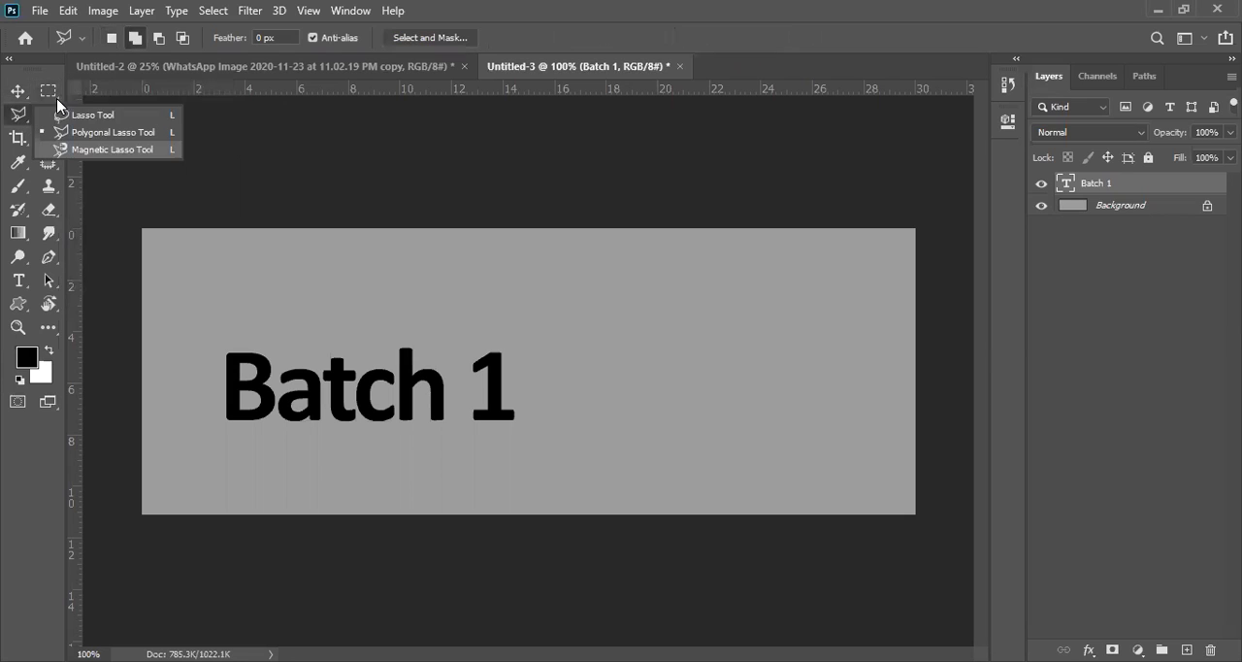
click(48, 92)
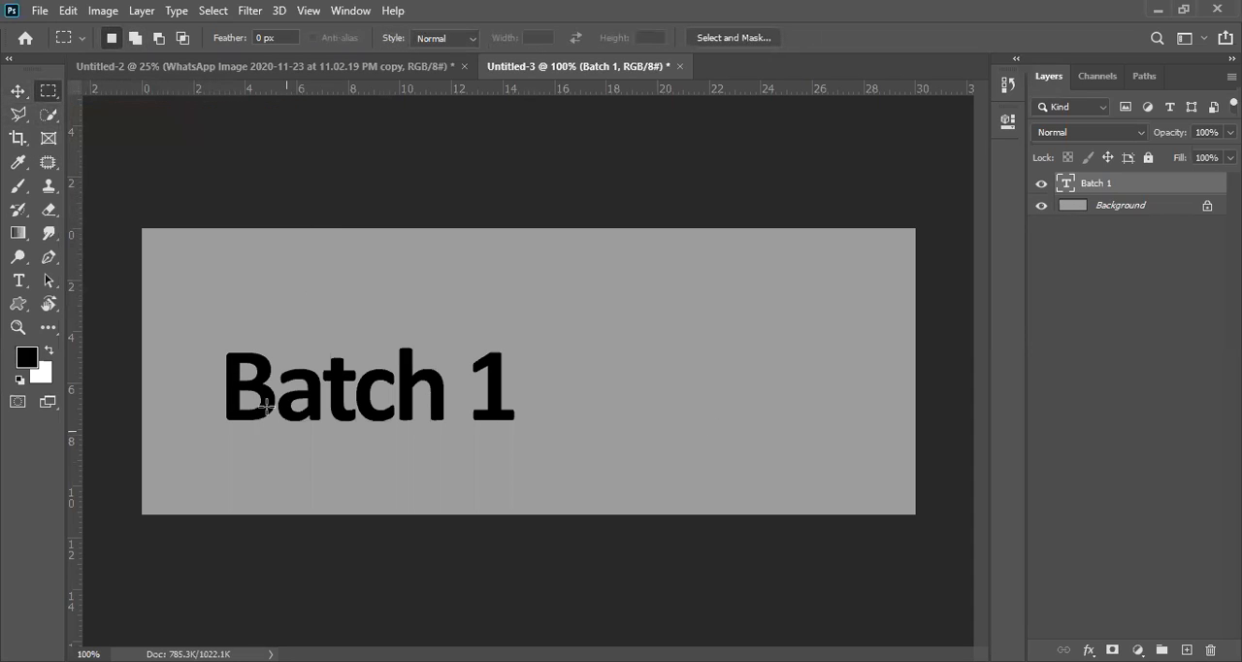
drag(313, 255, 693, 387)
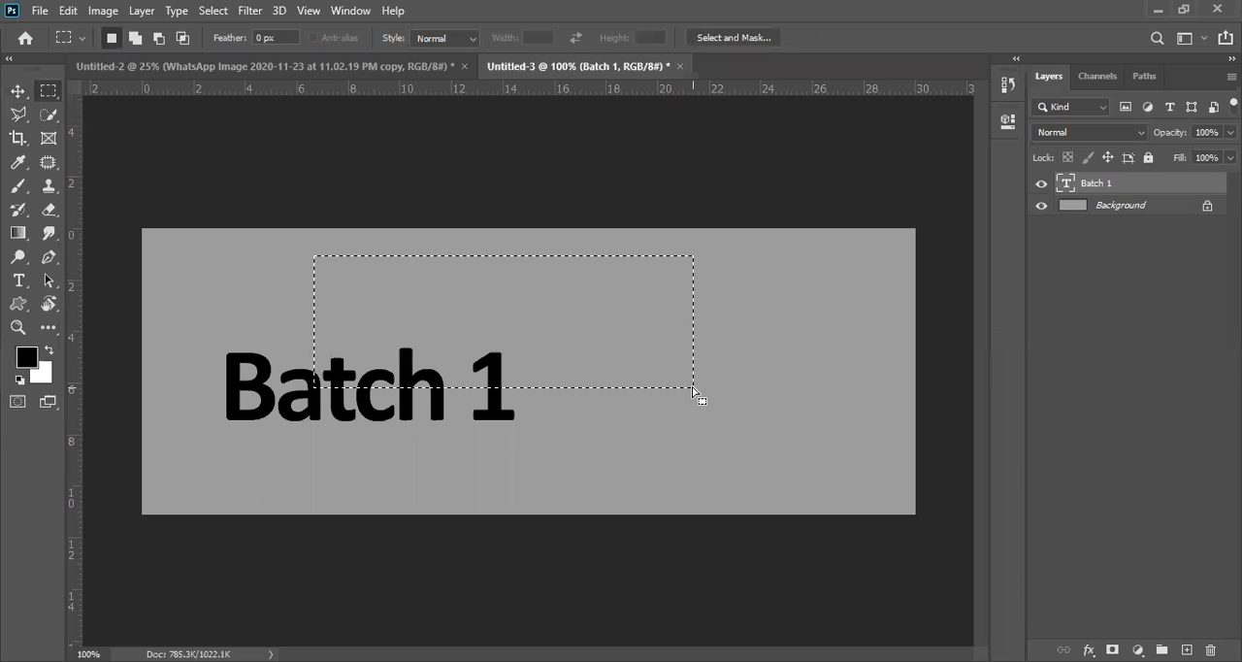
Step: Replace the selection with a nearly circular Elliptical Marquee selection around most of the word "Batch"
right_click(46, 97)
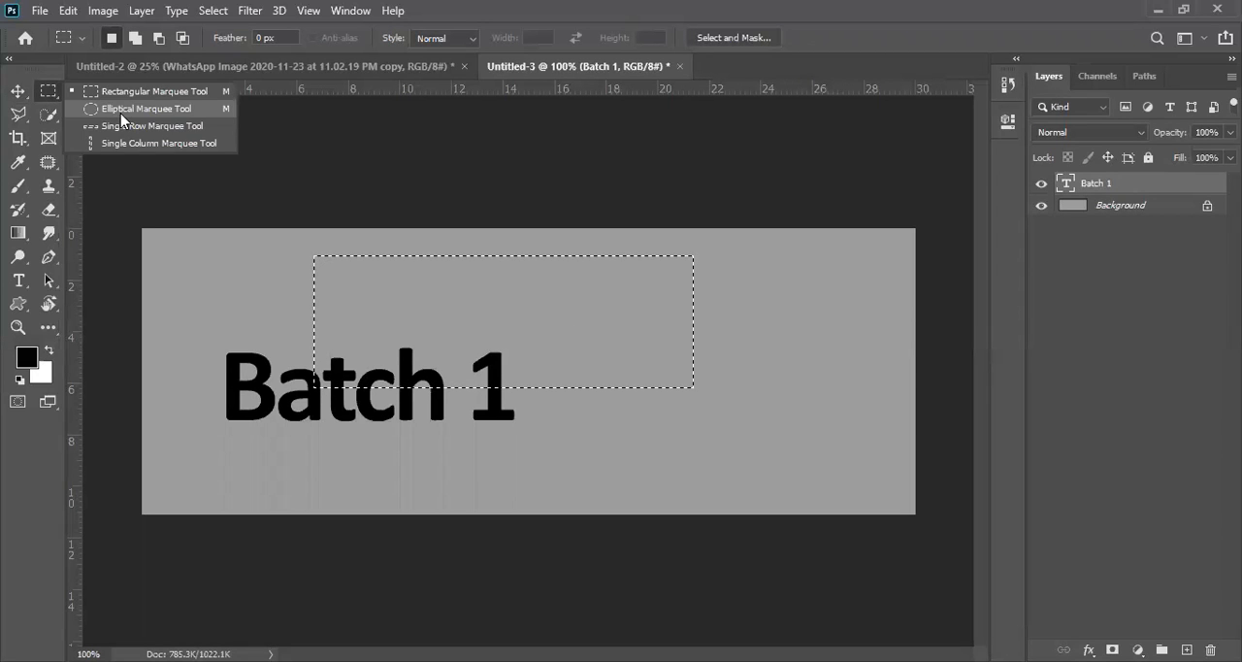
click(121, 108)
click(204, 274)
drag(204, 274, 412, 465)
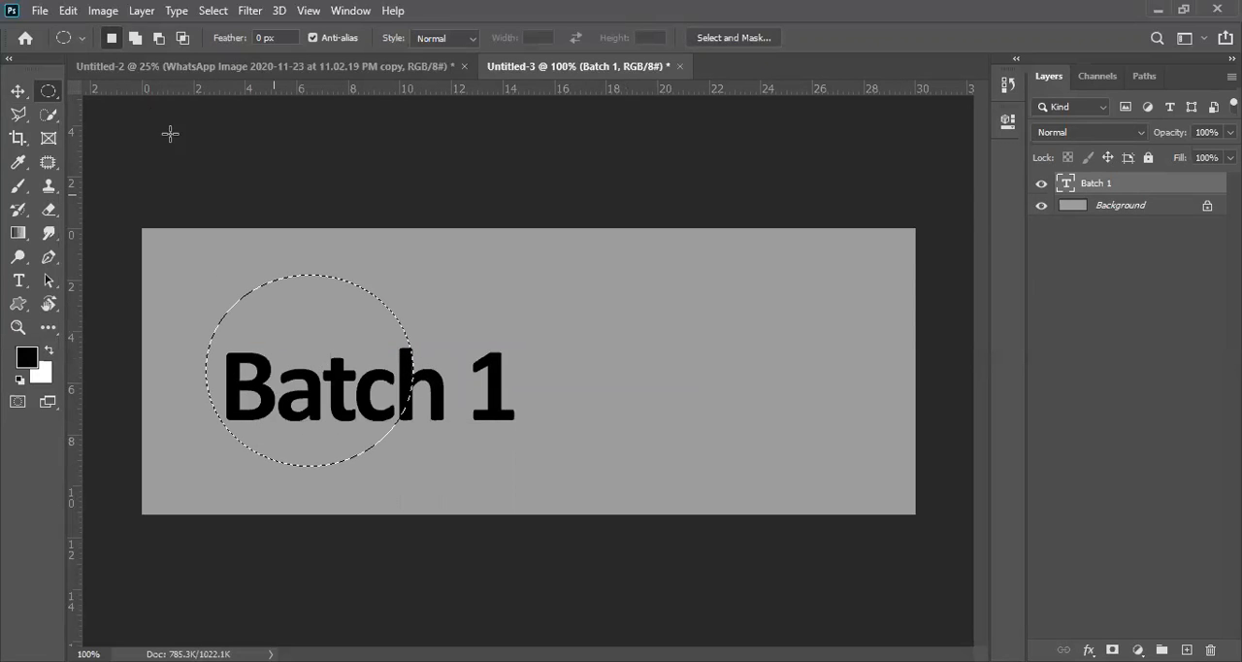
Step: Replace the circular selection with a Single Row Marquee selection across the full canvas width, just above the "Batch 1" text
right_click(53, 97)
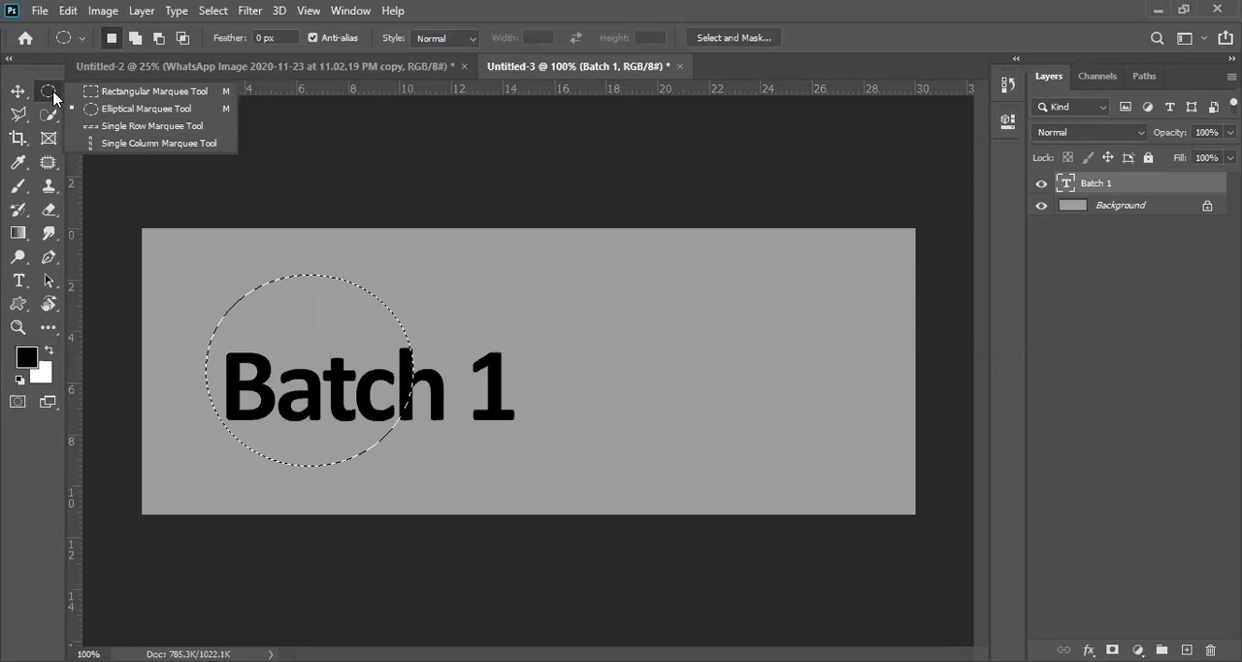
click(127, 130)
drag(734, 291, 790, 324)
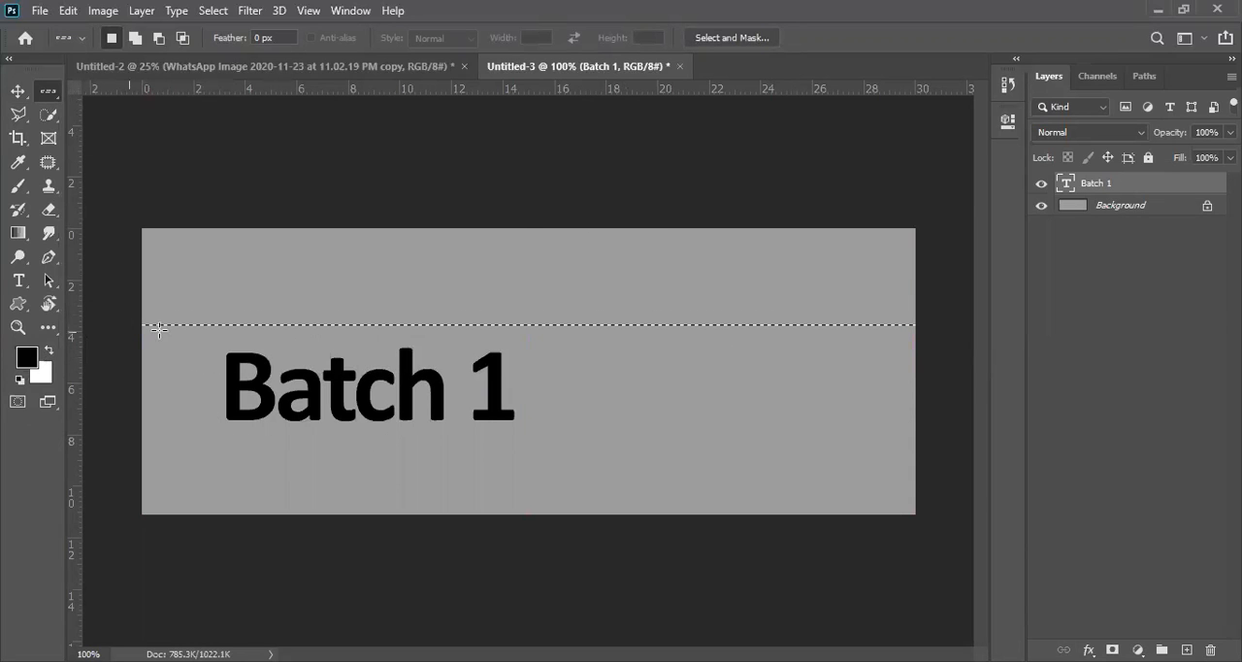
right_click(50, 97)
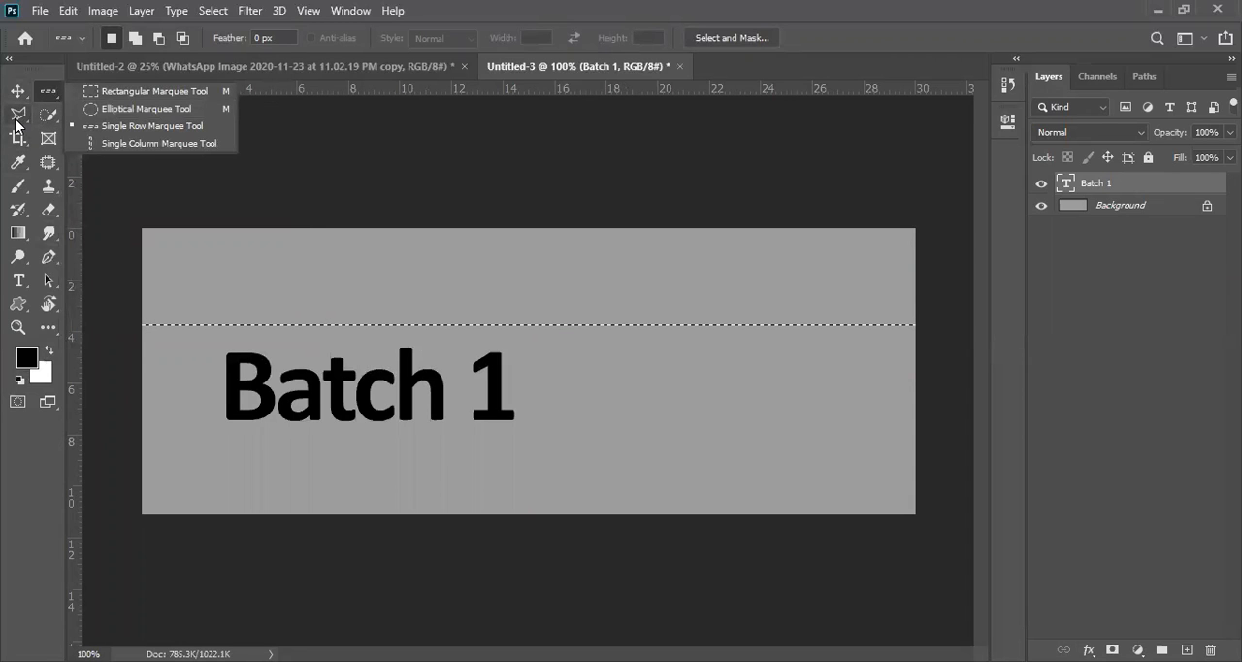
click(7, 129)
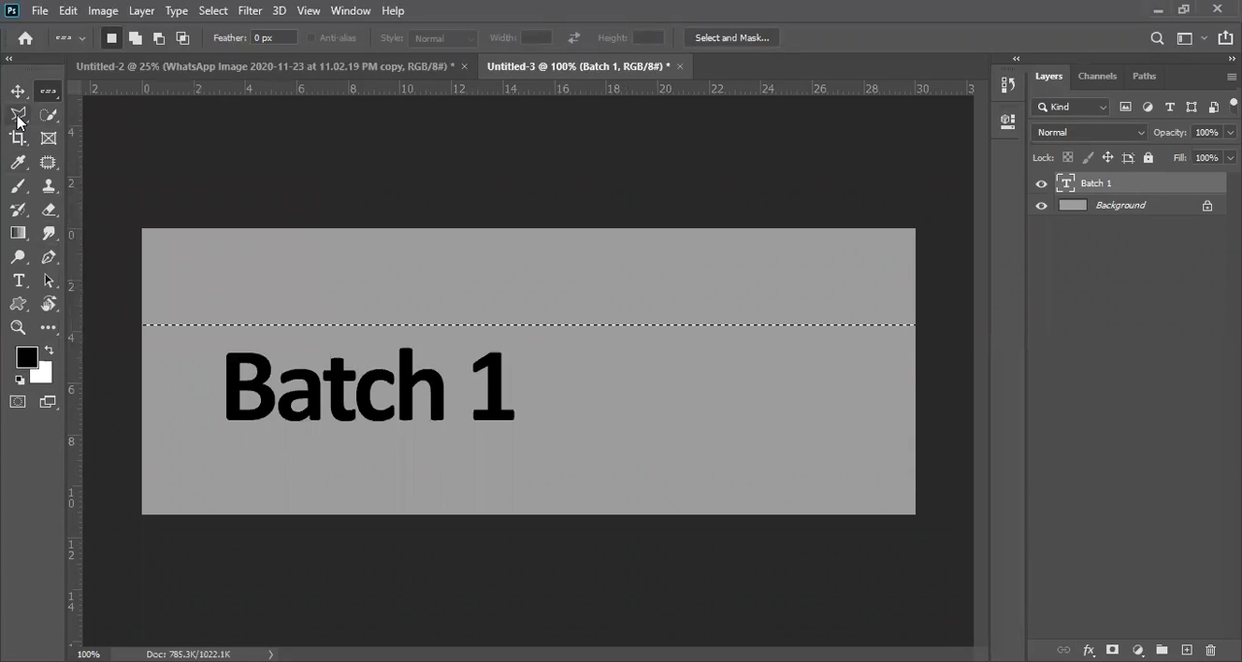
Step: Draw a freehand Lasso selection beside the "Batch 1" text, and replace it with a larger freehand loop around "tch 1"
click(19, 117)
right_click(19, 117)
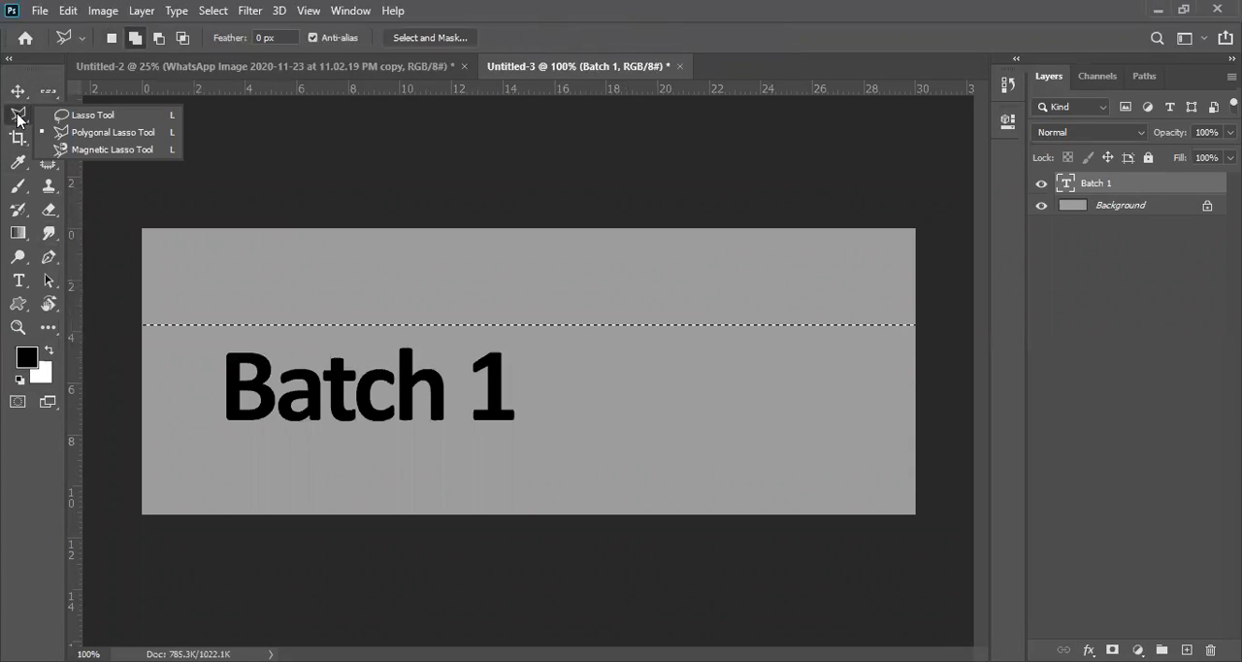
click(93, 117)
mouse_move(645, 431)
mouse_down()
mouse_move(584, 332)
mouse_move(679, 259)
mouse_move(752, 329)
mouse_move(703, 415)
mouse_move(637, 419)
mouse_move(622, 394)
mouse_move(631, 316)
mouse_move(679, 297)
mouse_move(692, 349)
mouse_move(647, 348)
mouse_move(662, 361)
mouse_move(666, 332)
mouse_move(678, 347)
mouse_move(660, 379)
mouse_up()
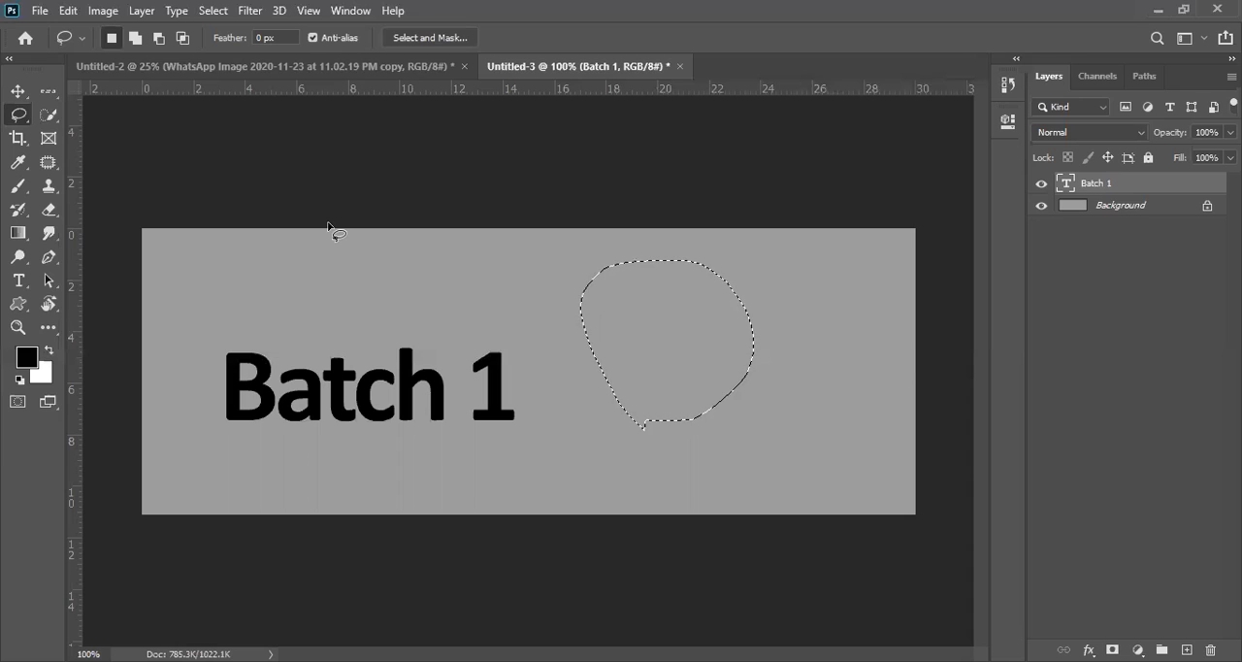
click(369, 307)
key(ctrl+z)
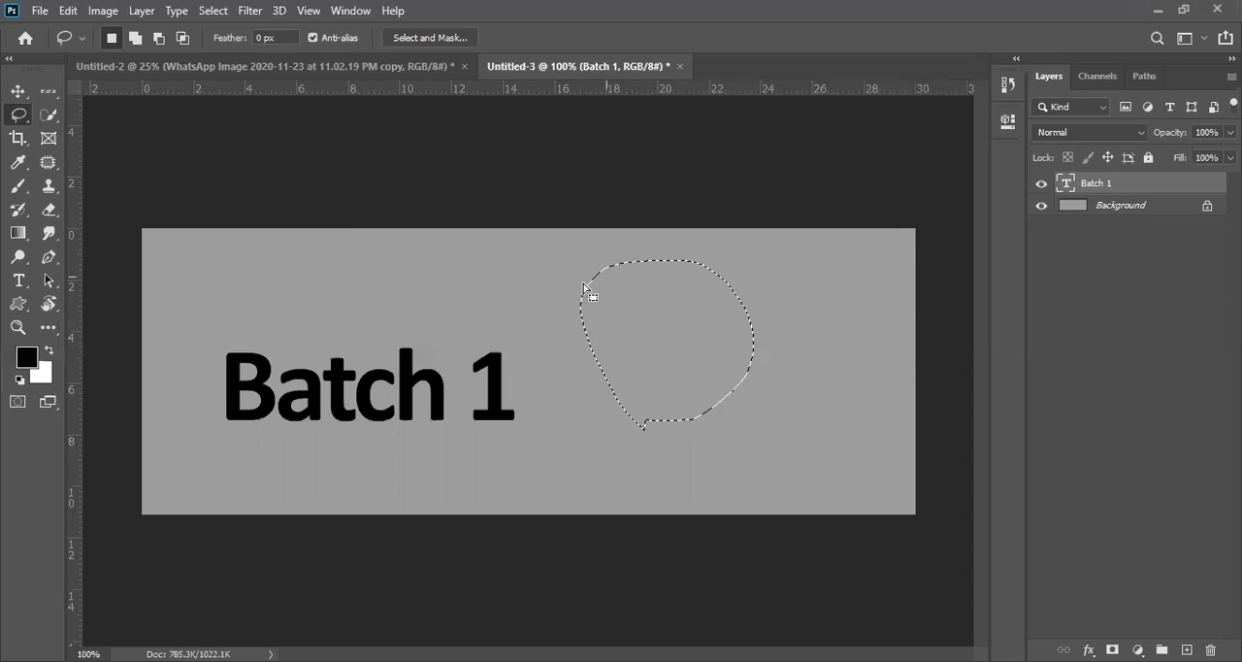
mouse_move(307, 307)
mouse_down()
mouse_move(516, 275)
mouse_move(631, 398)
mouse_move(544, 450)
mouse_move(363, 421)
mouse_move(323, 360)
mouse_up()
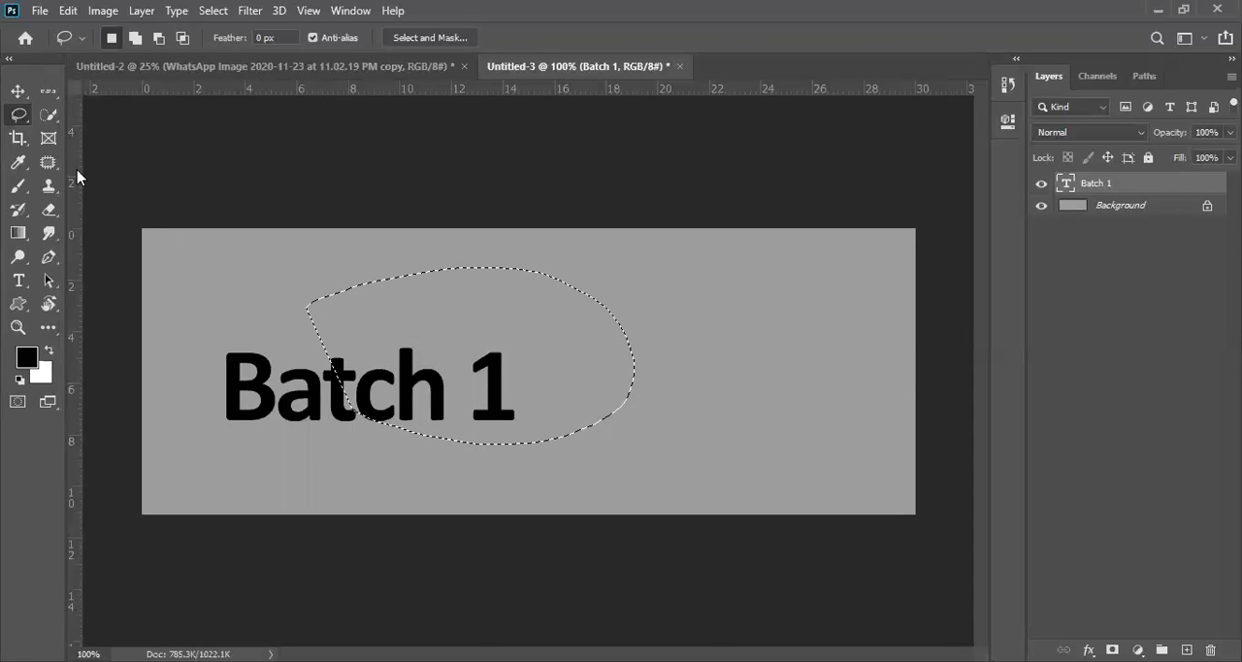
Step: Add a curved, C-like Polygonal Lasso selection in the canvas's right half, beside the freehand loop
right_click(27, 125)
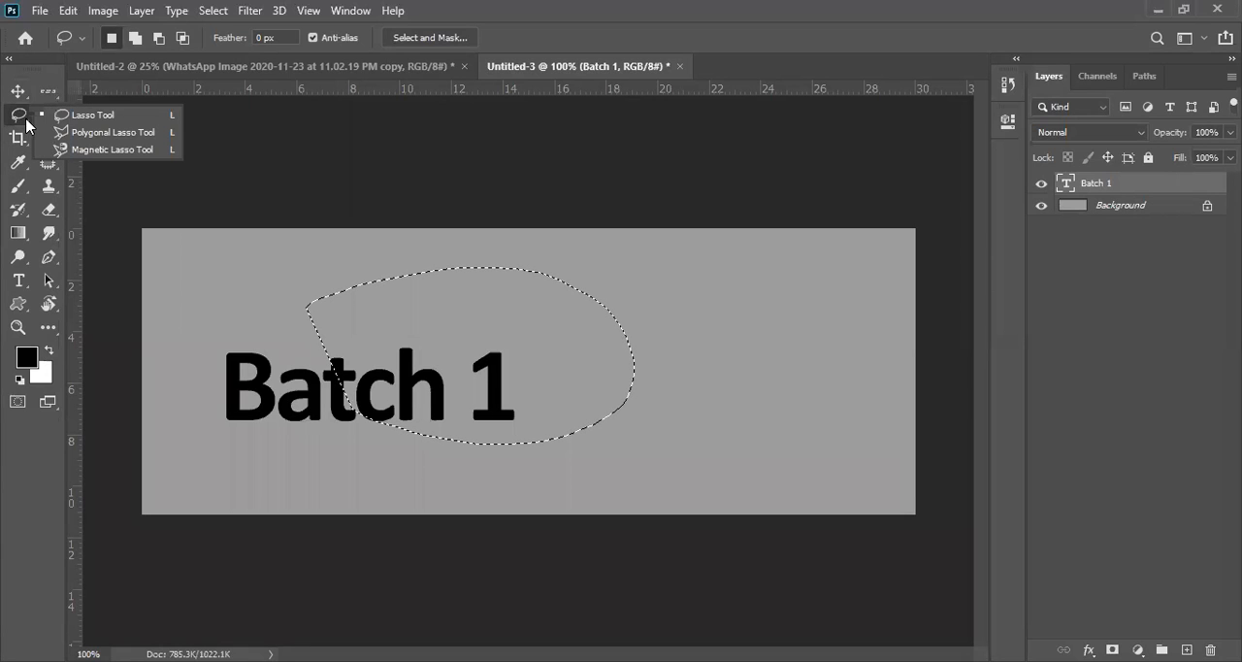
click(85, 133)
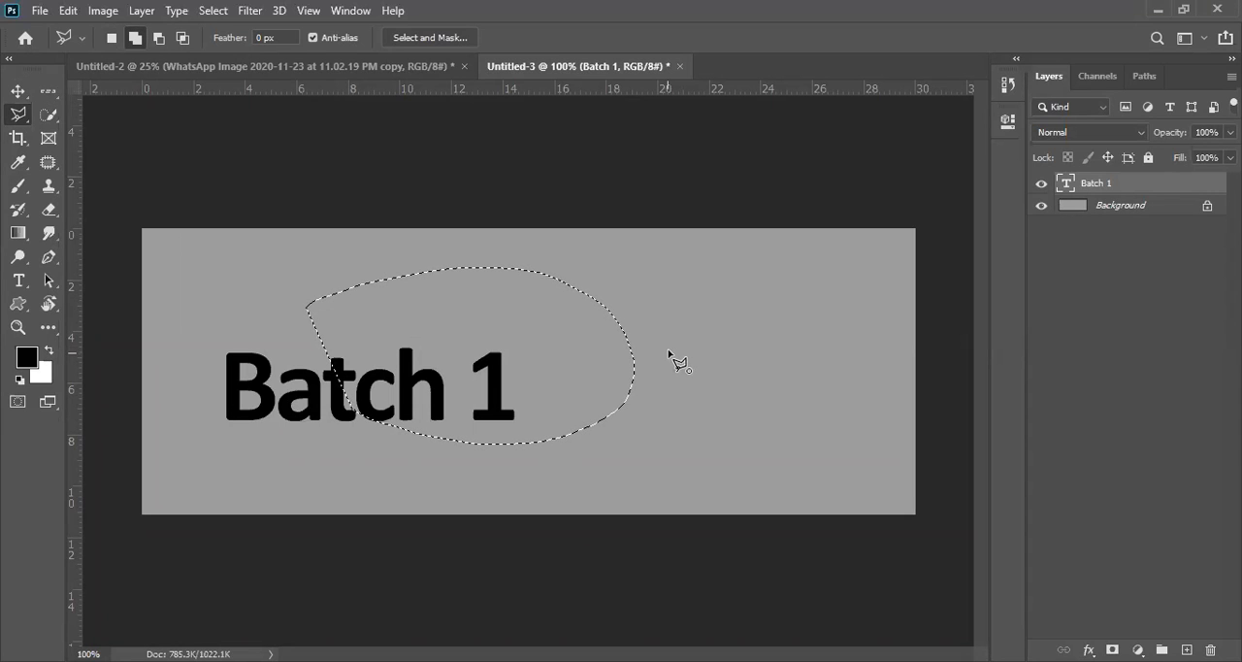
key(Escape)
click(668, 352)
click(641, 322)
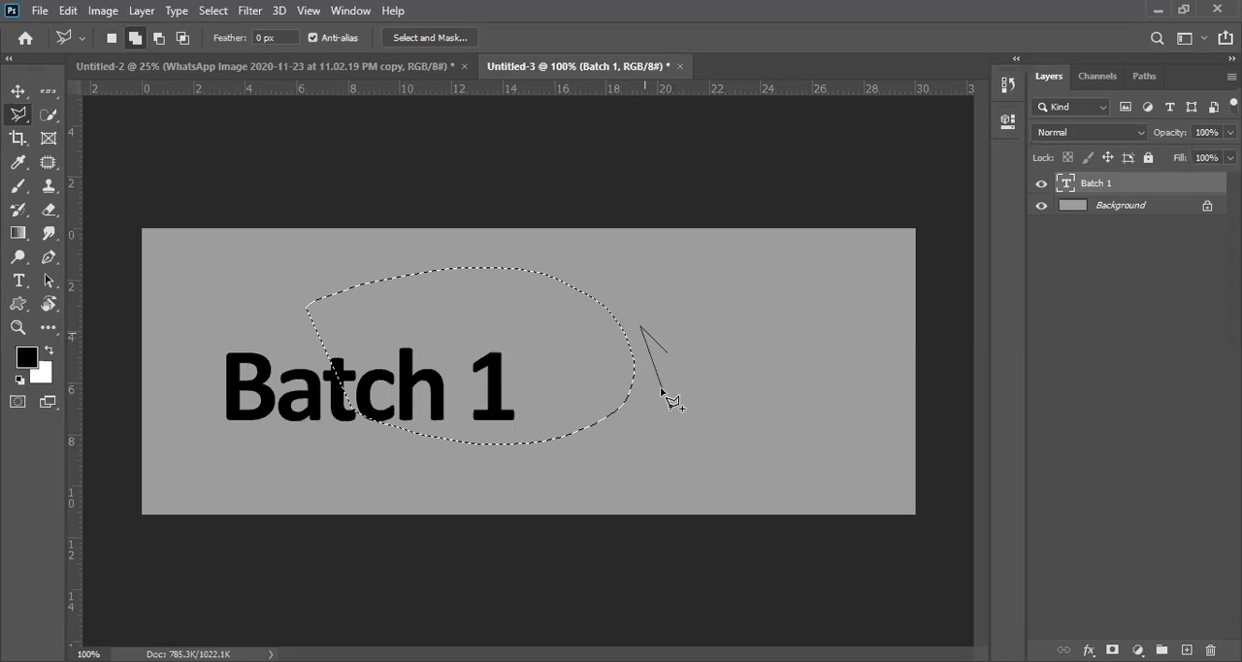
click(648, 296)
click(687, 273)
click(752, 294)
click(789, 345)
click(767, 388)
click(712, 420)
click(669, 418)
click(694, 372)
click(750, 332)
click(742, 319)
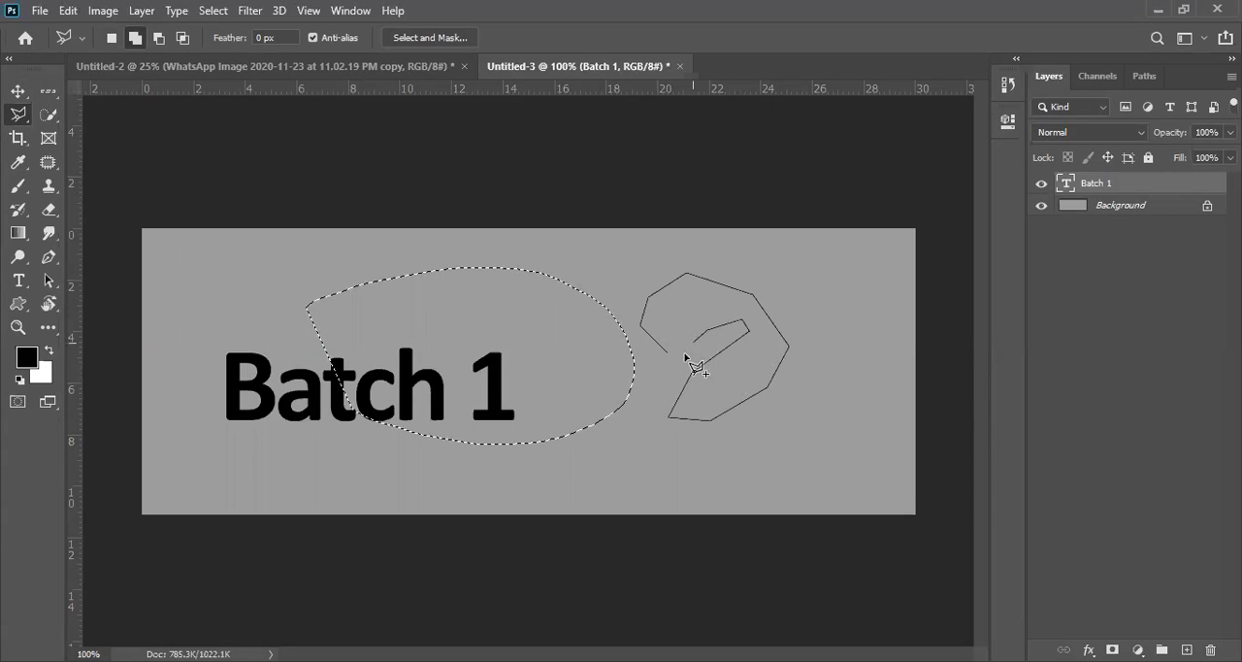
key(Escape)
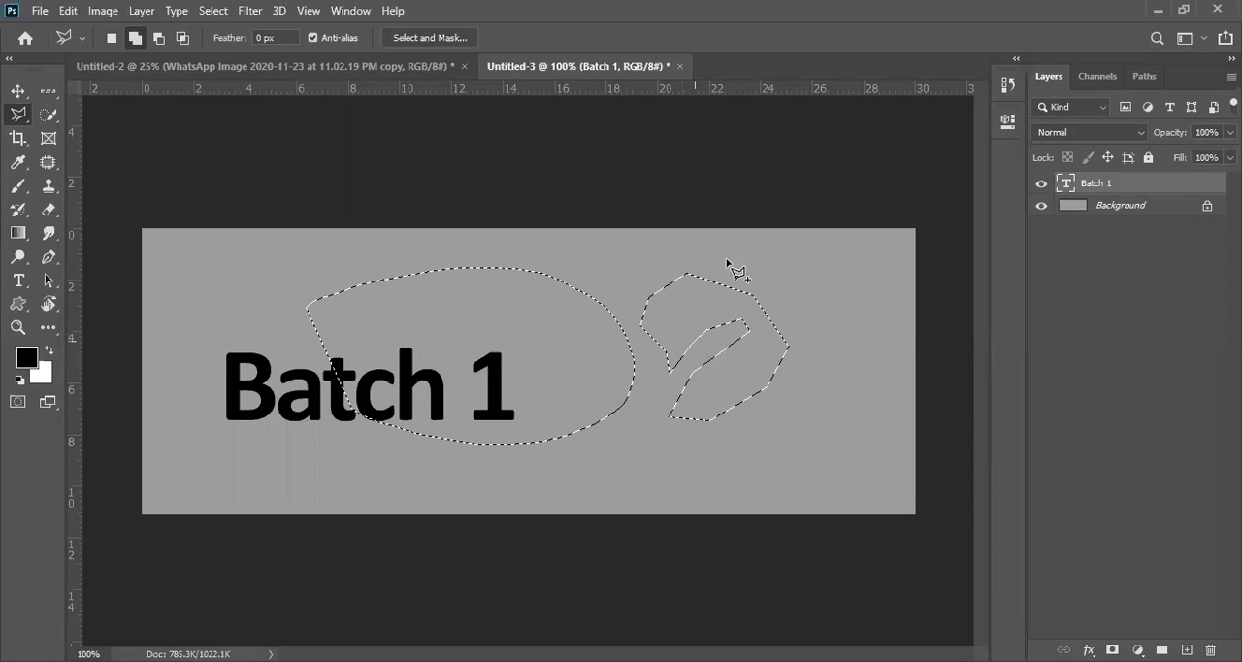
key(ctrl+d)
Step: Look over the lasso and quick selection tool variants, and select the "Batch 1" lettering with the Quick Selection tool
right_click(27, 122)
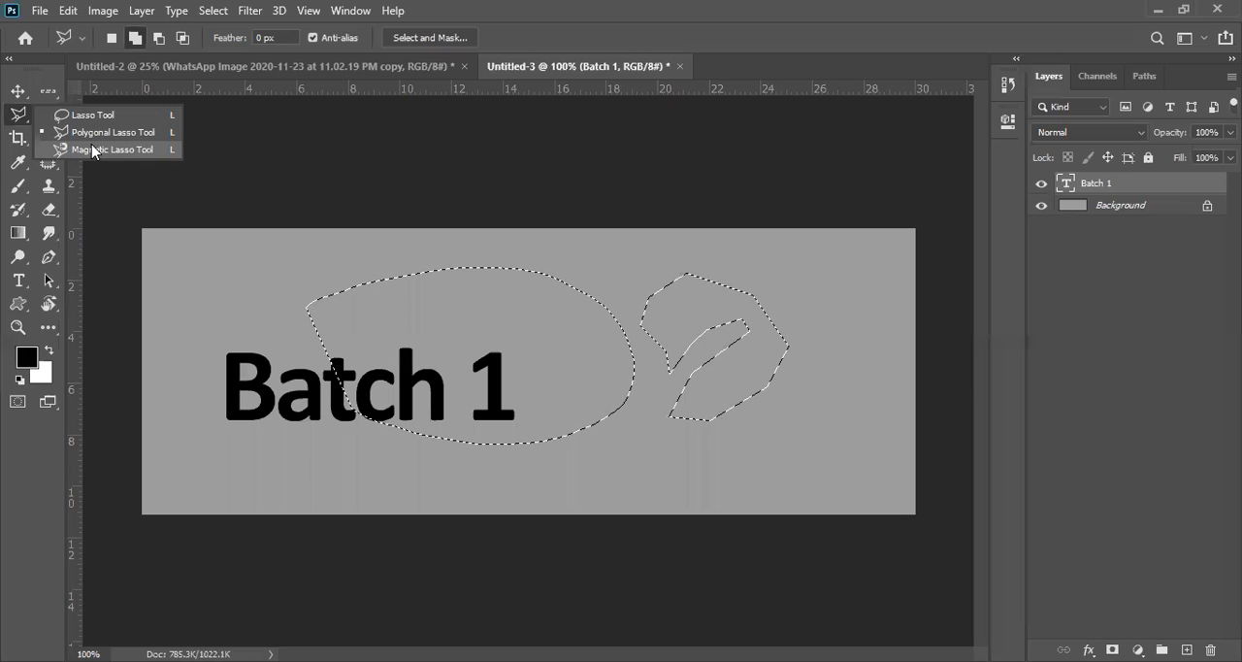
click(29, 121)
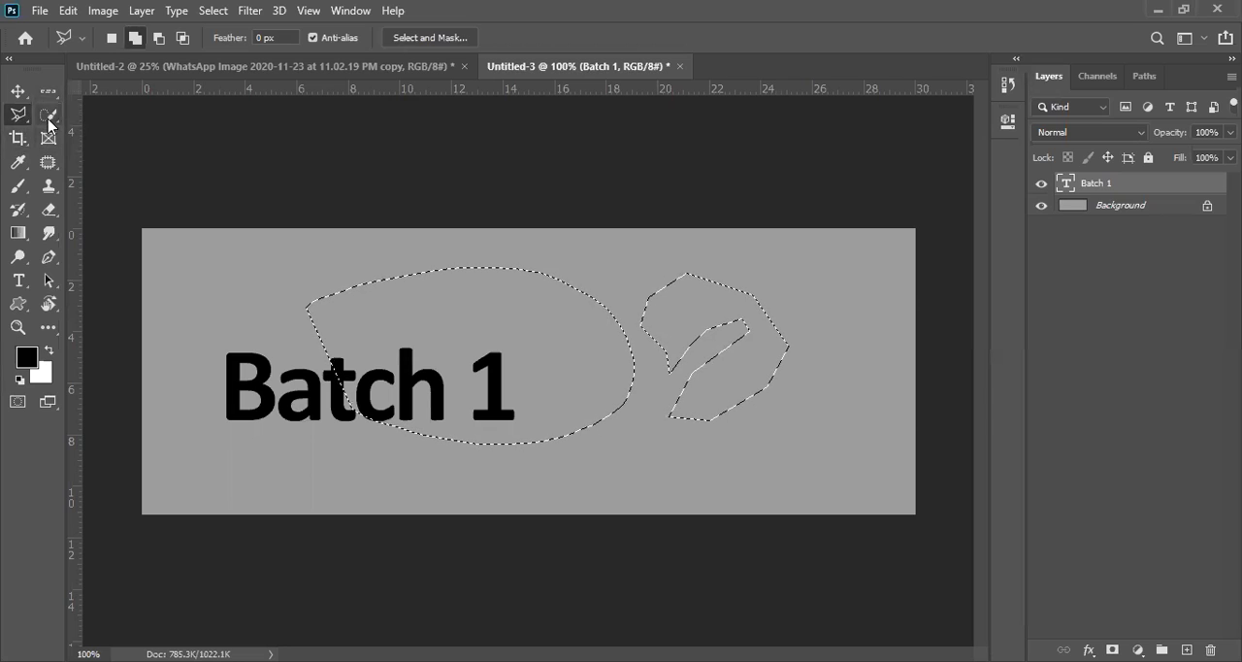
click(50, 118)
right_click(50, 119)
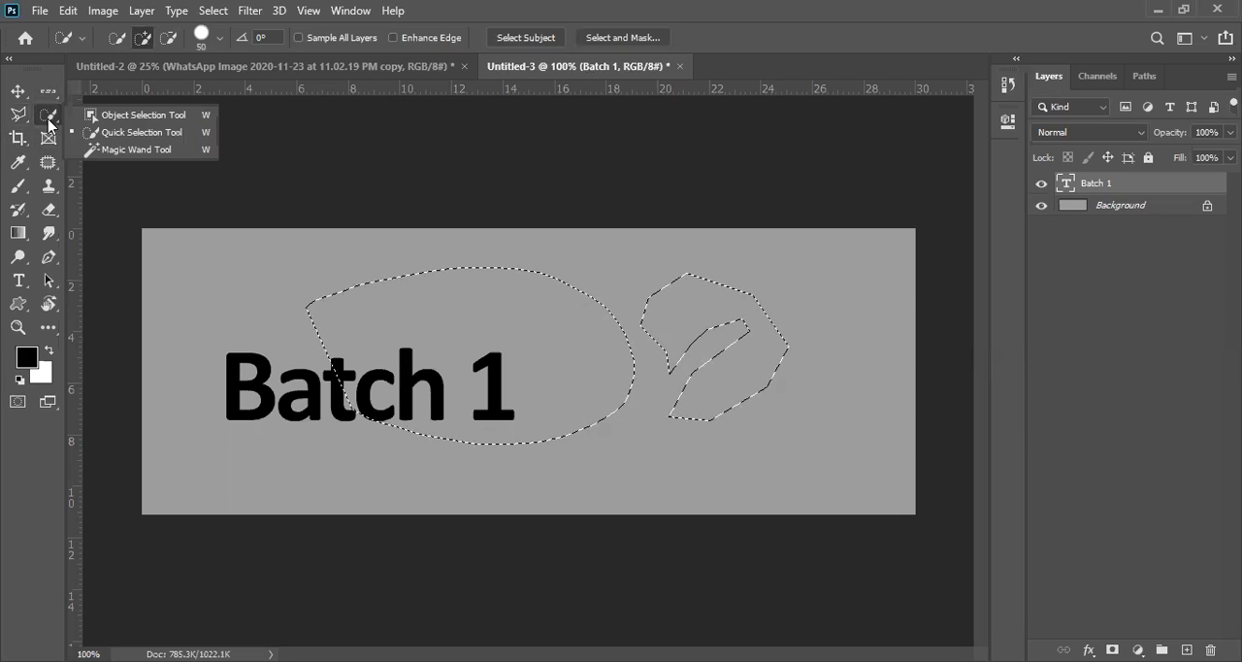
click(144, 200)
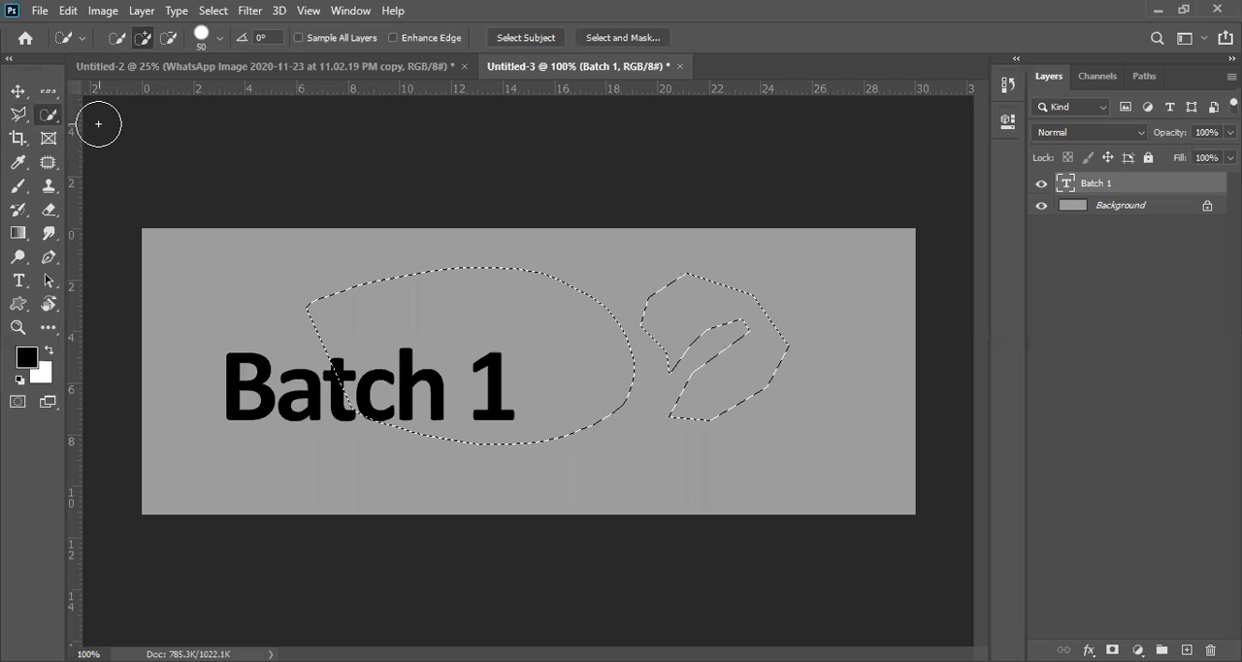
click(262, 376)
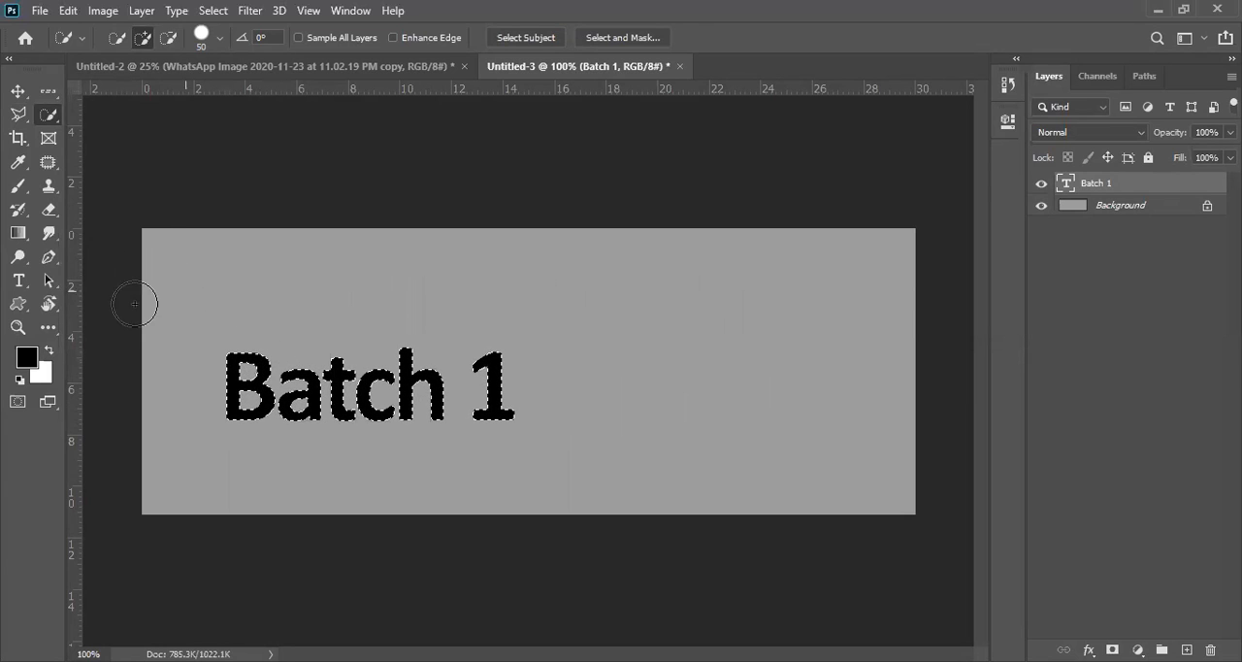
Step: Try extending the crop frame from the lettering selection beyond the canvas's upper, lower and right edges
click(15, 140)
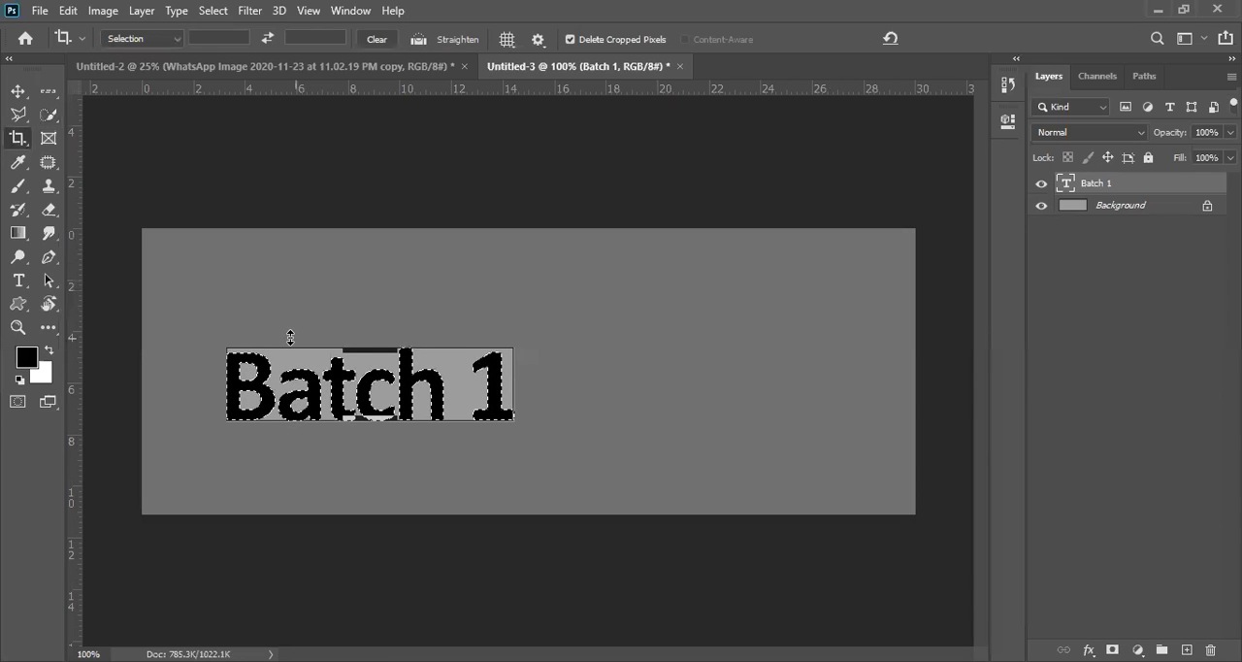
drag(371, 350, 371, 250)
drag(365, 517, 352, 623)
drag(529, 370, 721, 364)
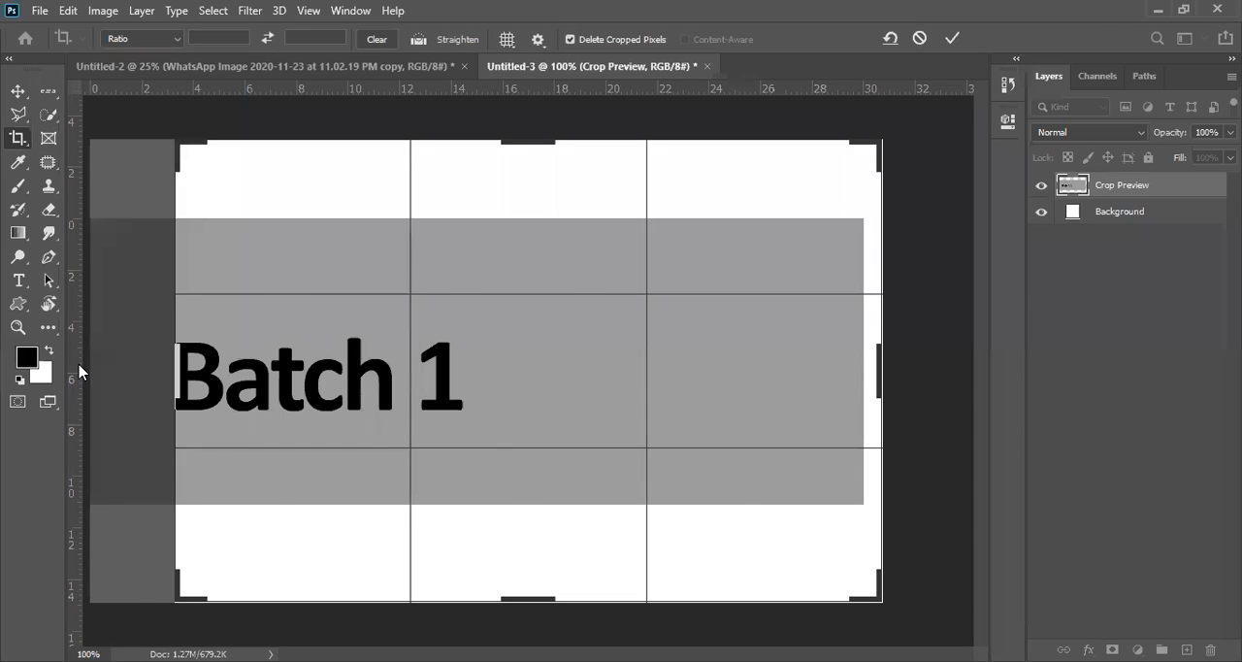
key(Return)
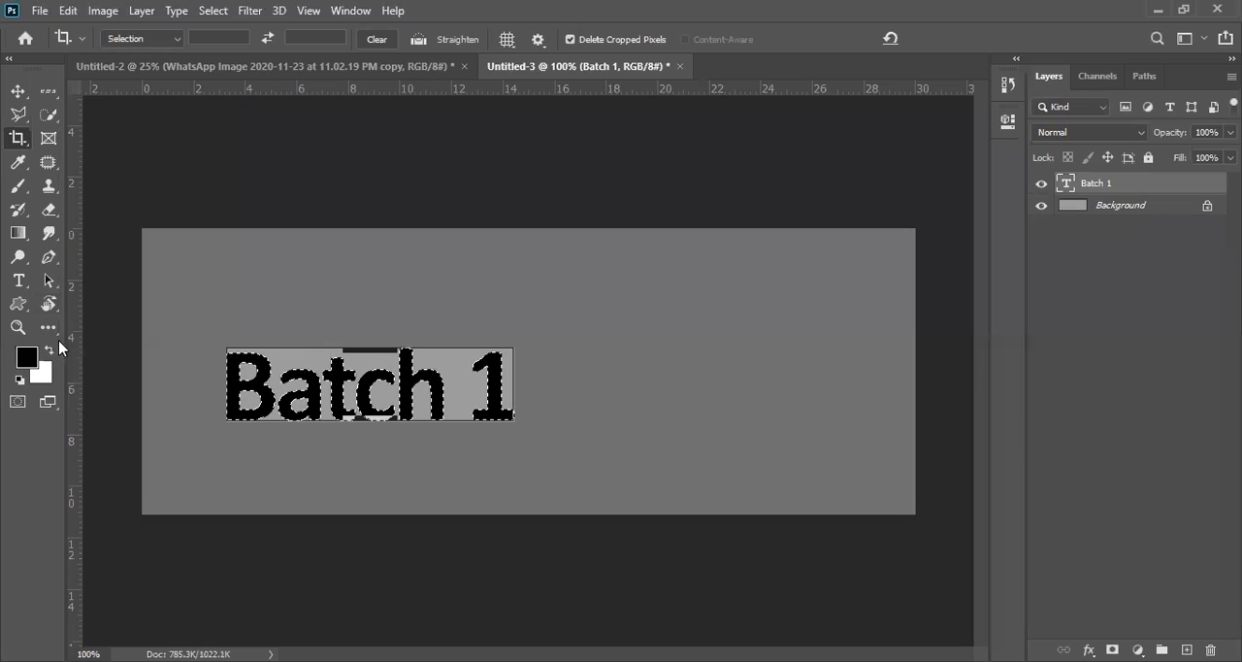
Step: Clear the selection around the lettering and delete the "Batch 1" text layer, leaving only the grey background
click(20, 92)
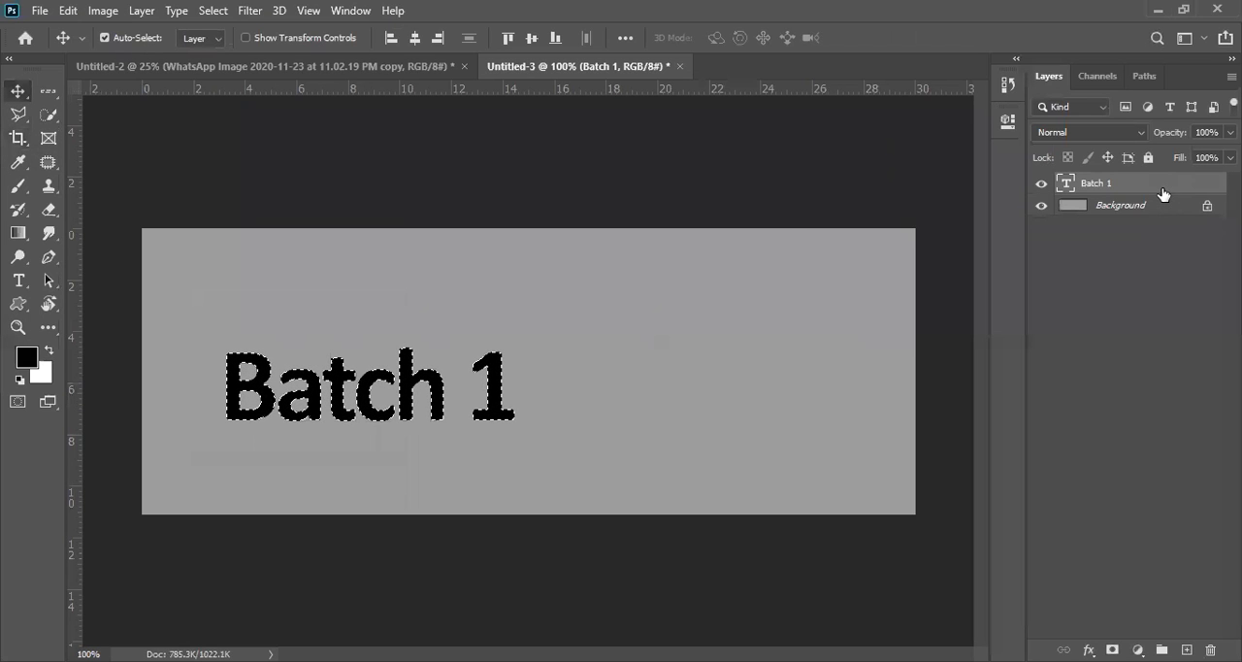
key(Delete)
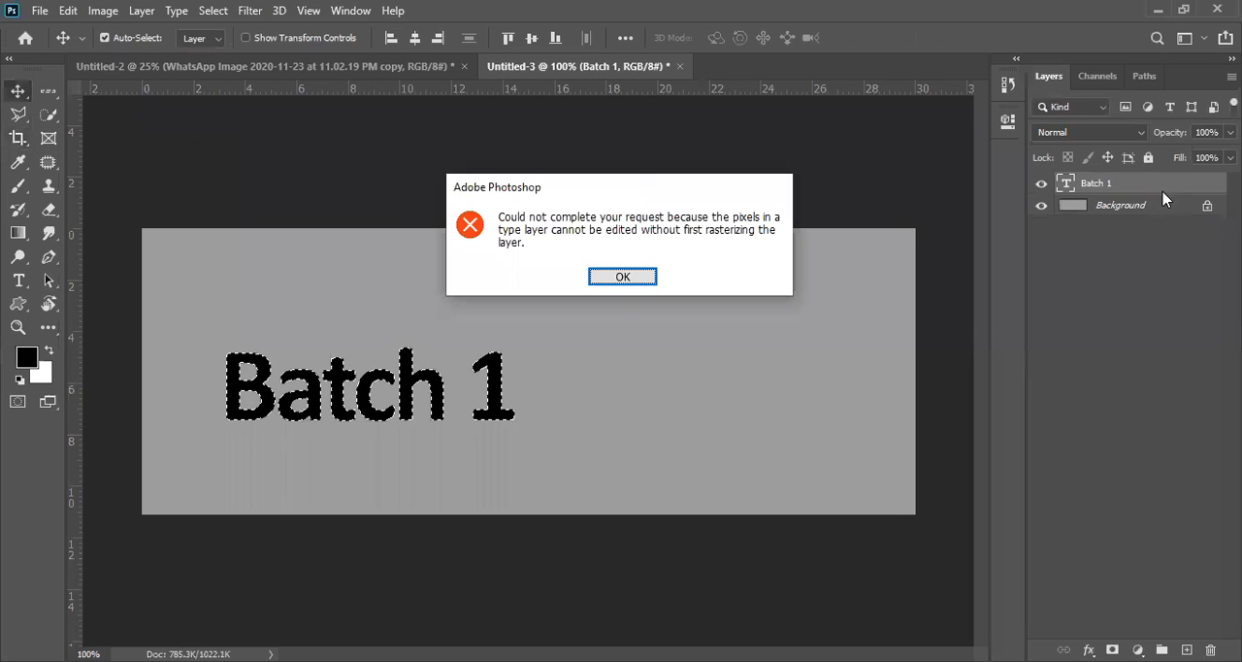
click(617, 284)
key(ctrl+d)
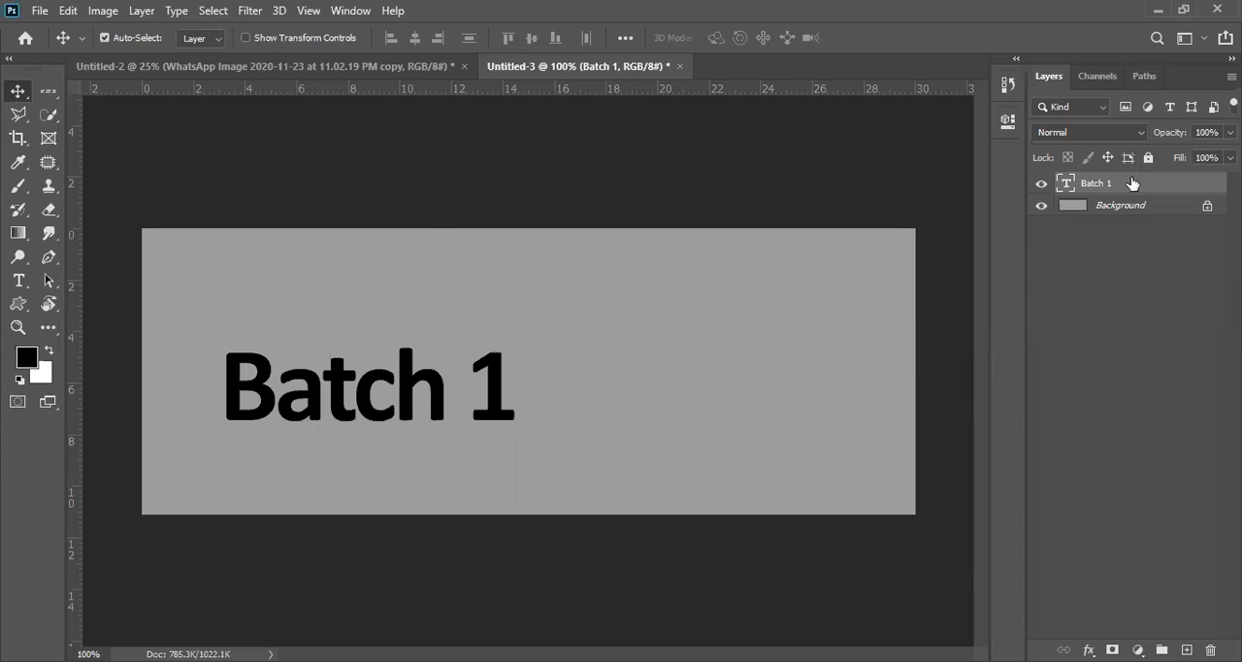
key(Delete)
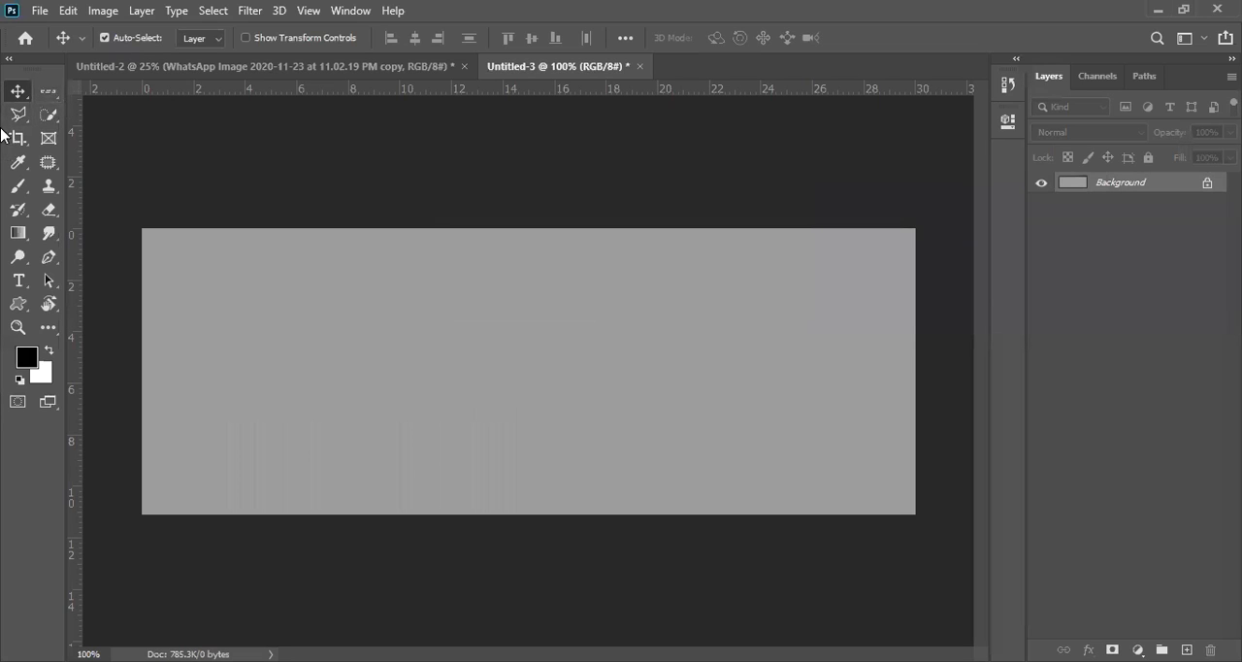
Step: Switch from the Single Row Marquee to the Rectangular Marquee tool for selecting on the empty grey canvas
click(49, 91)
right_click(56, 93)
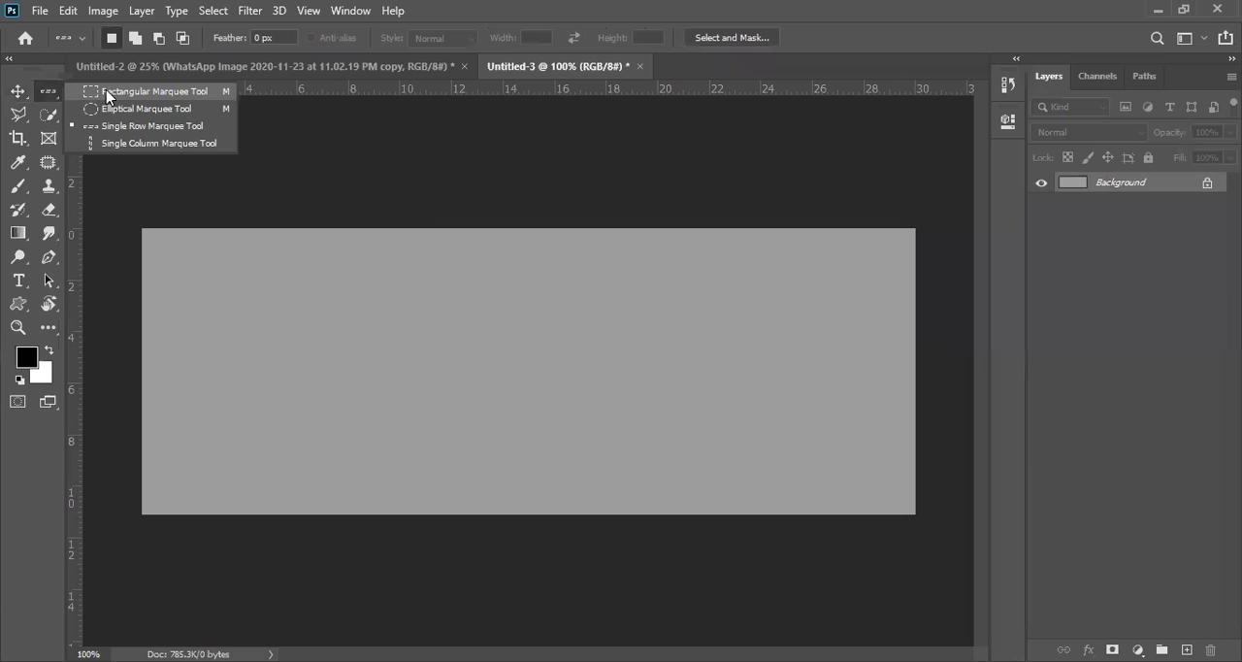
click(106, 90)
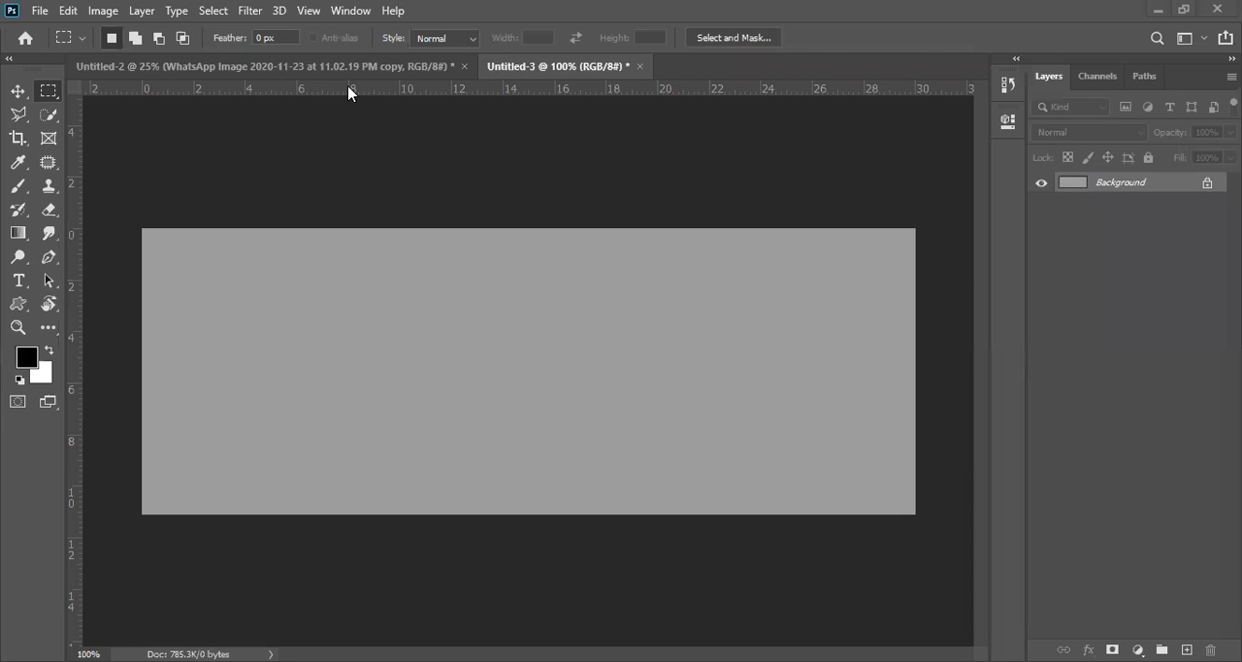
Step: Switch to the Untitled-2 document and delete the Difference-blended photo copy, keeping the original highway photo layer
key(ctrl+Tab)
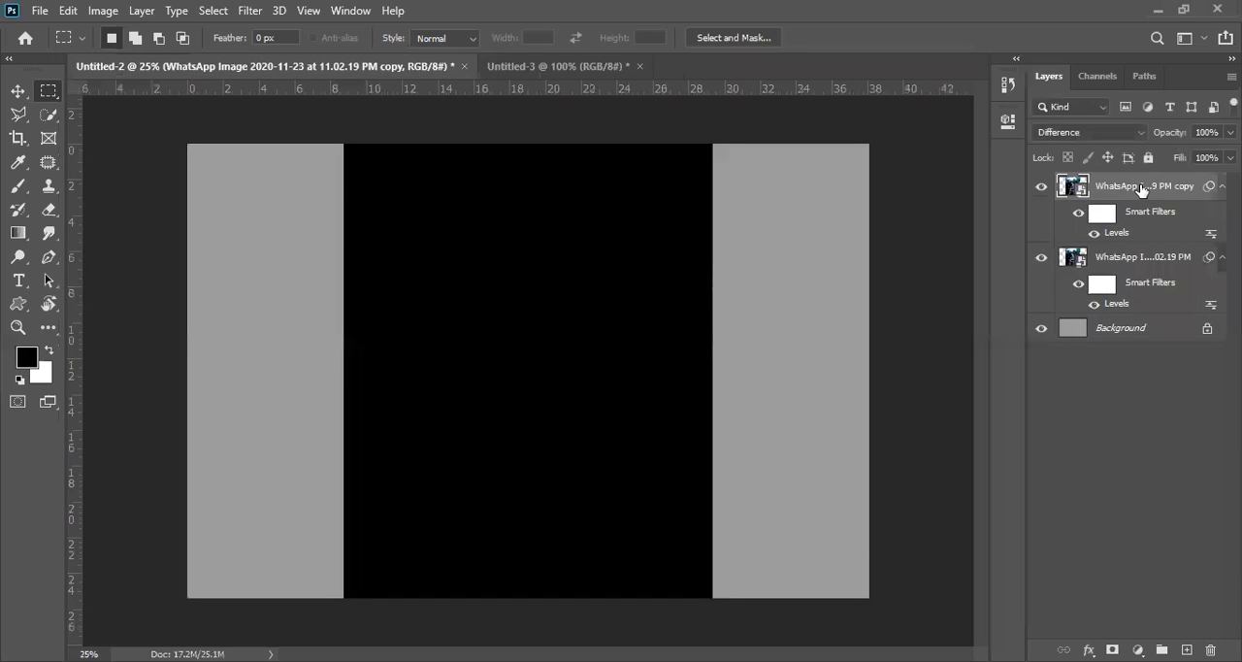
key(Delete)
key(Delete)
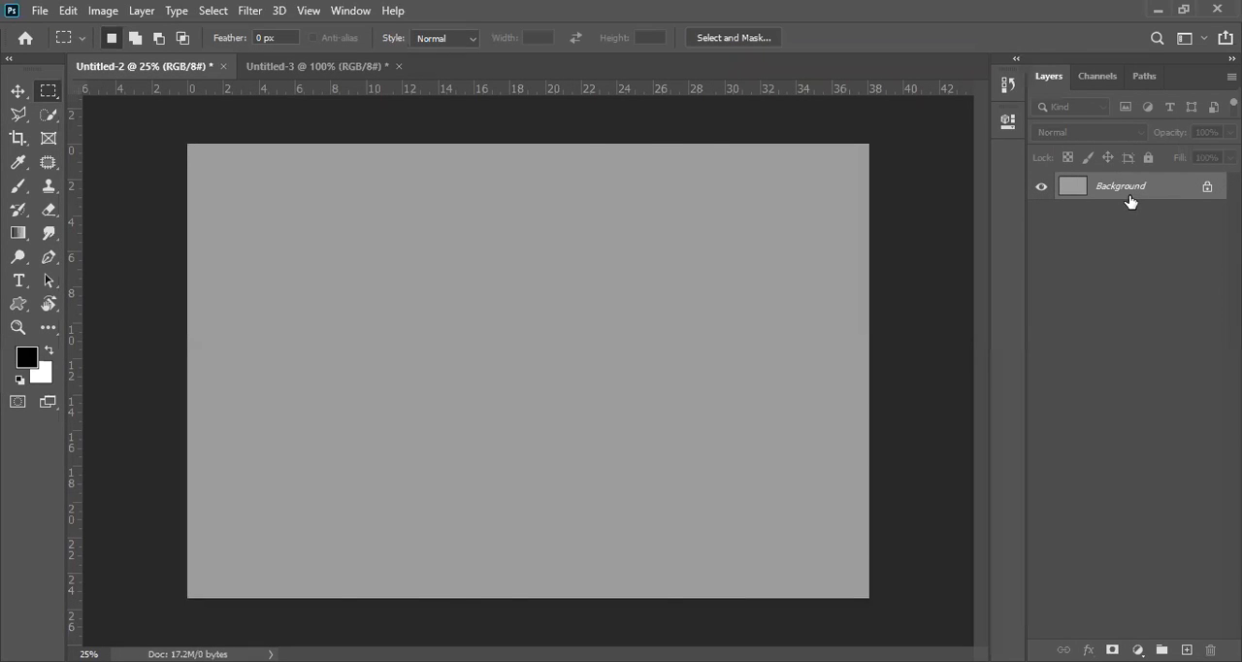
key(ctrl+z)
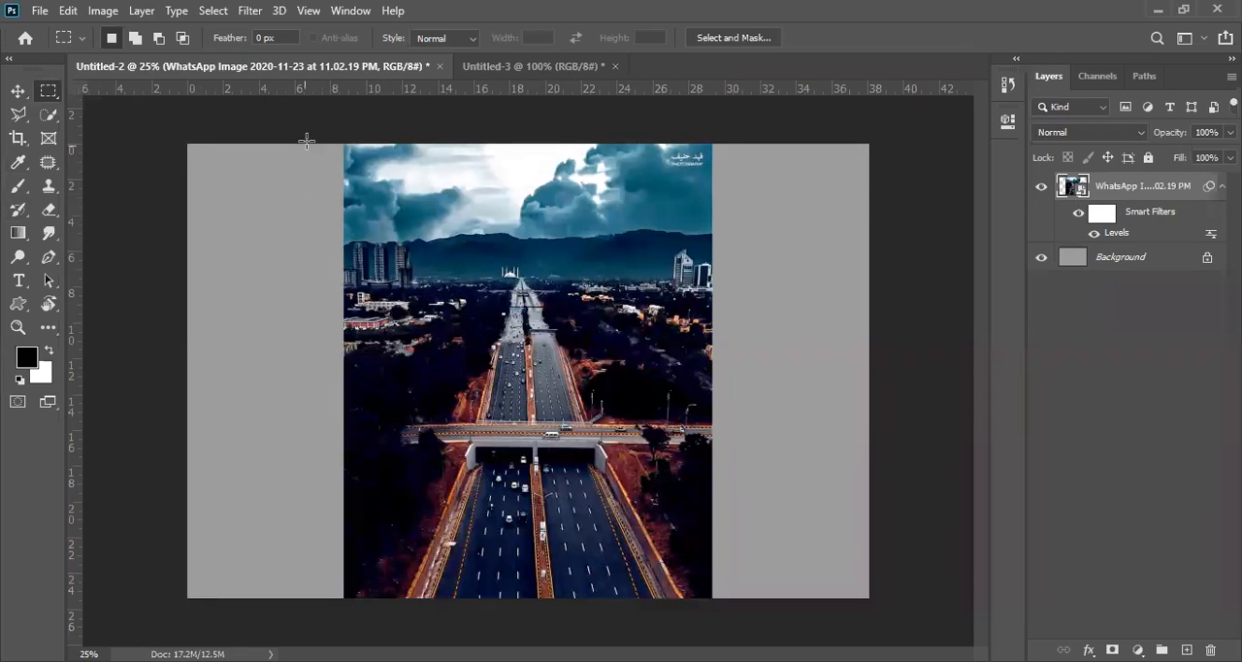
Step: Try cropping the highway photo to a wide central area above the overpass, and undo the crop
click(21, 141)
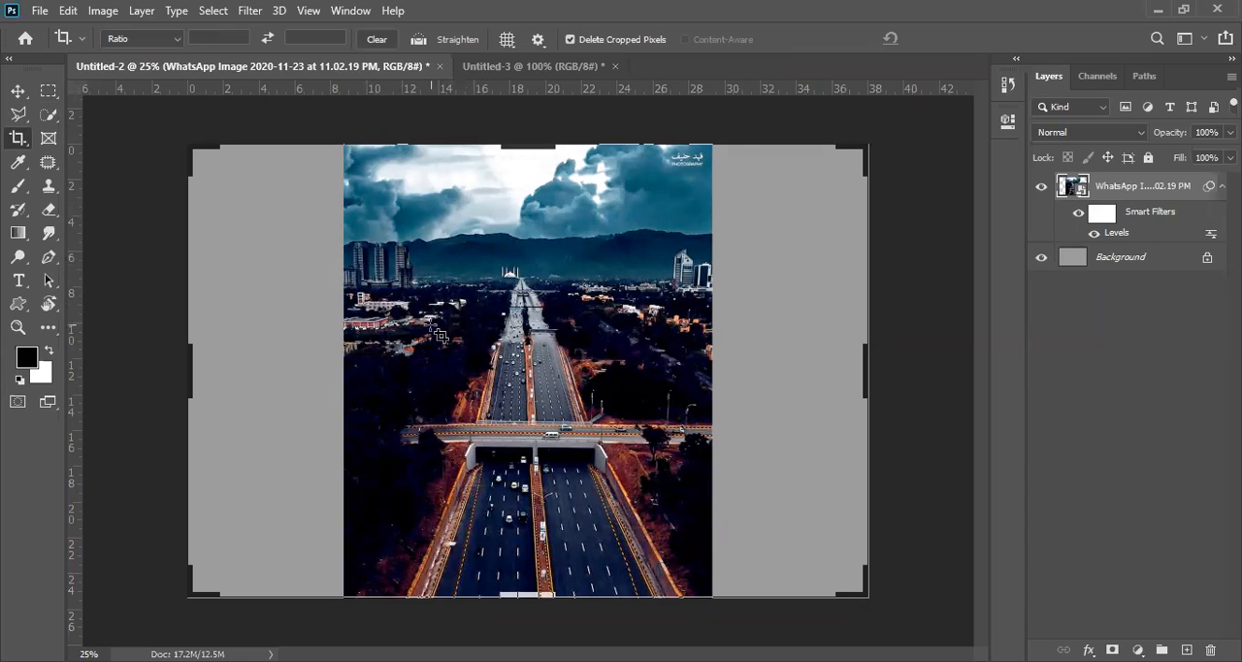
drag(418, 288, 677, 492)
drag(391, 372, 385, 372)
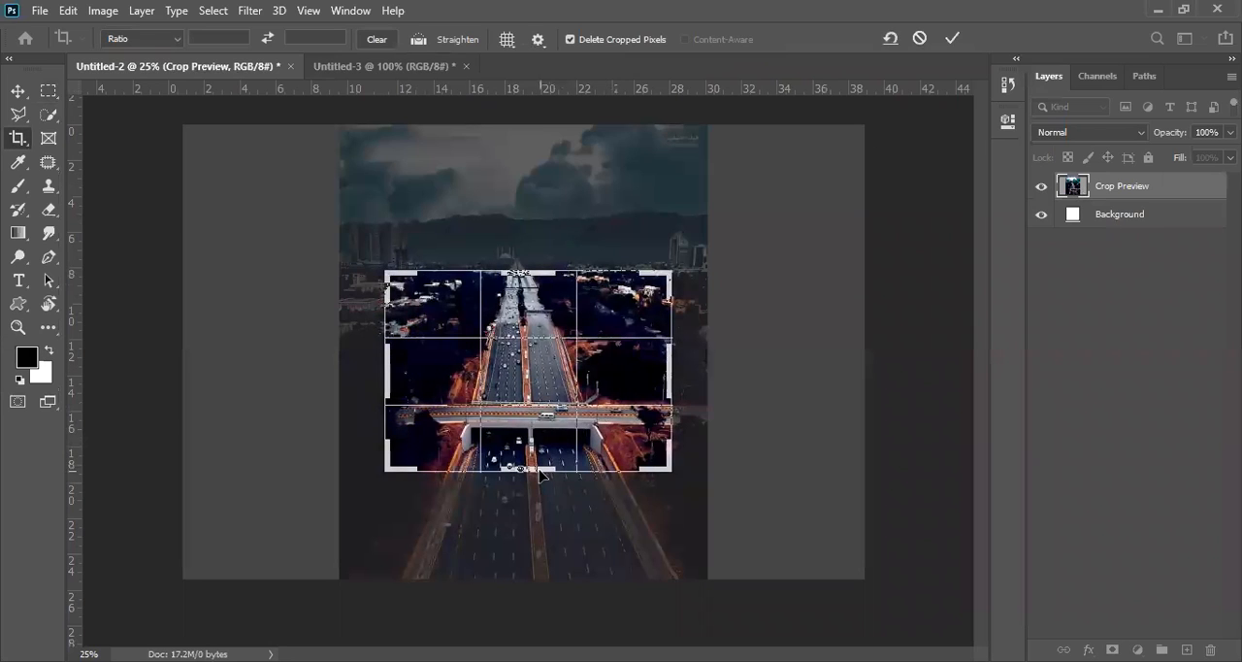
drag(521, 271, 521, 232)
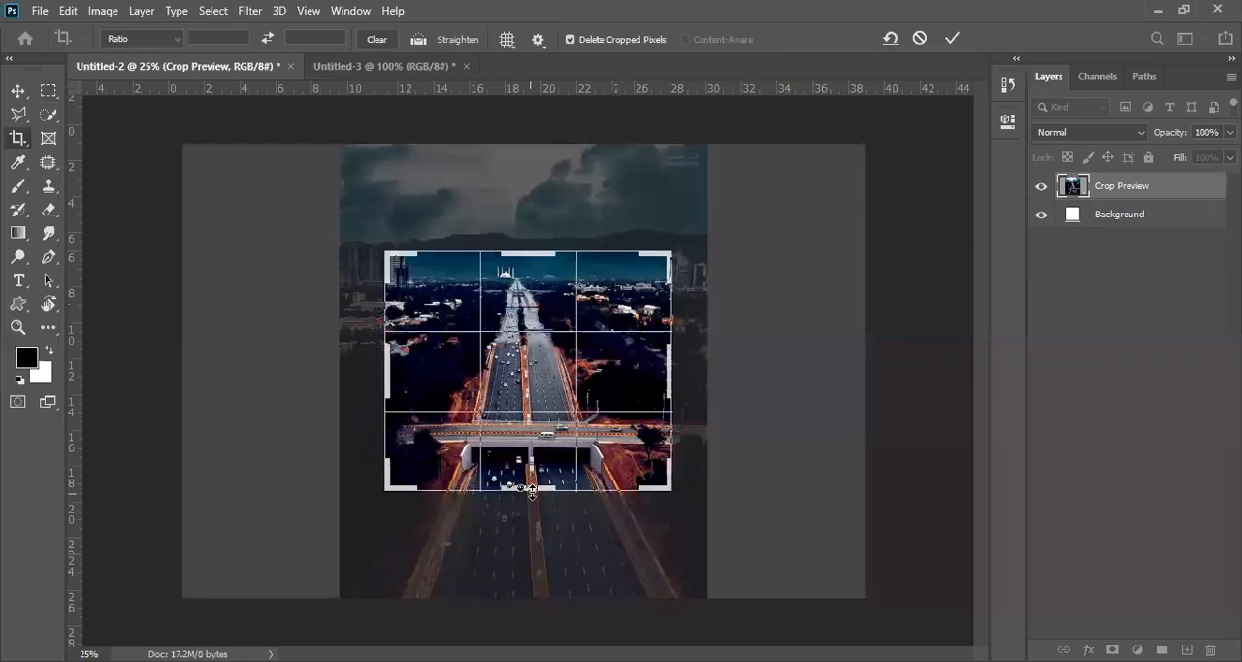
drag(531, 490, 531, 453)
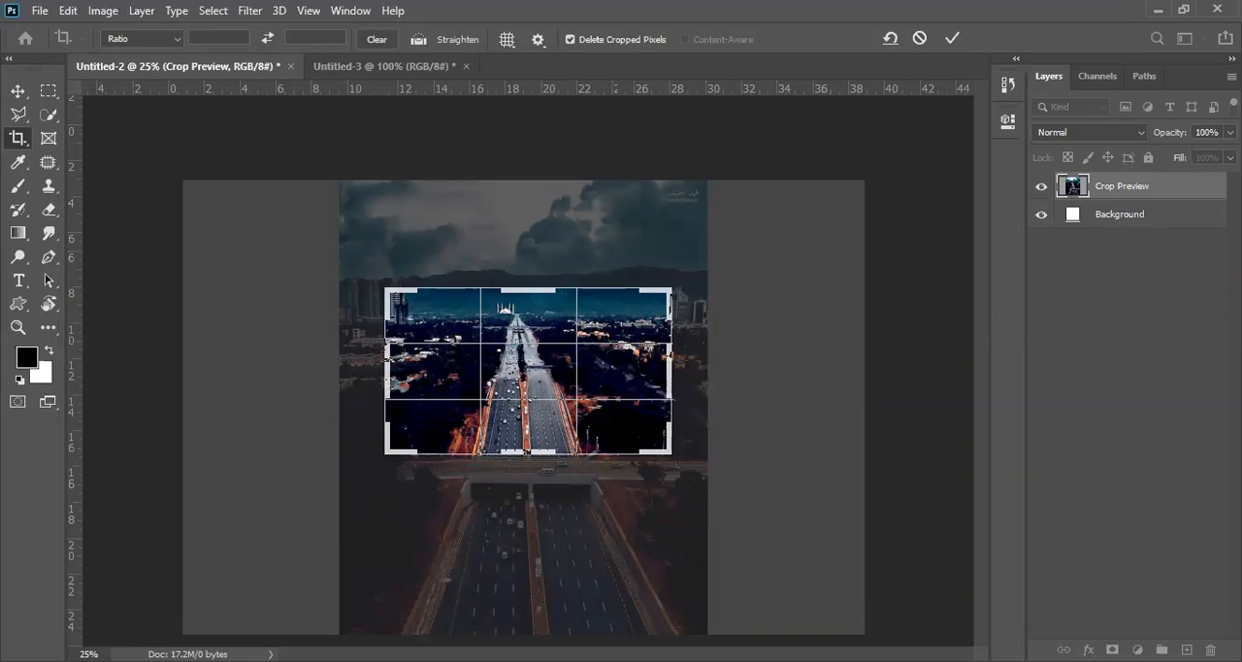
key(Return)
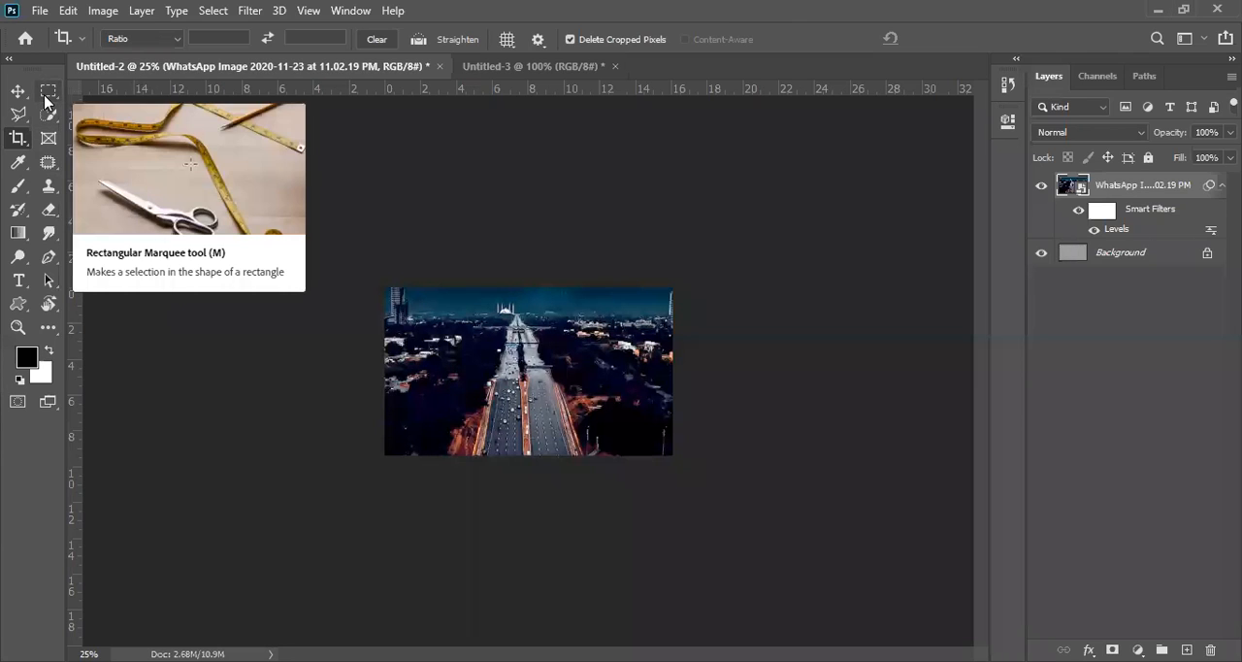
key(ctrl+z)
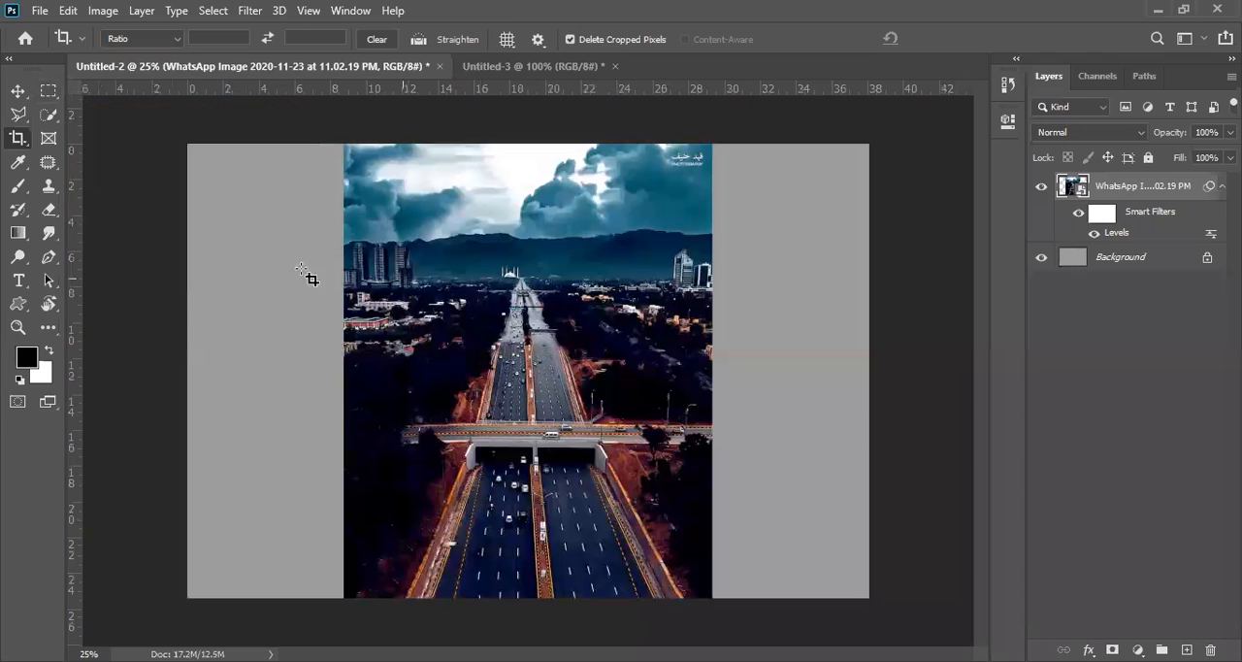
Step: Select a rectangle across the clouds and skyline, activate the Brush tool, then deselect and restore the selection
click(48, 91)
drag(401, 191, 605, 312)
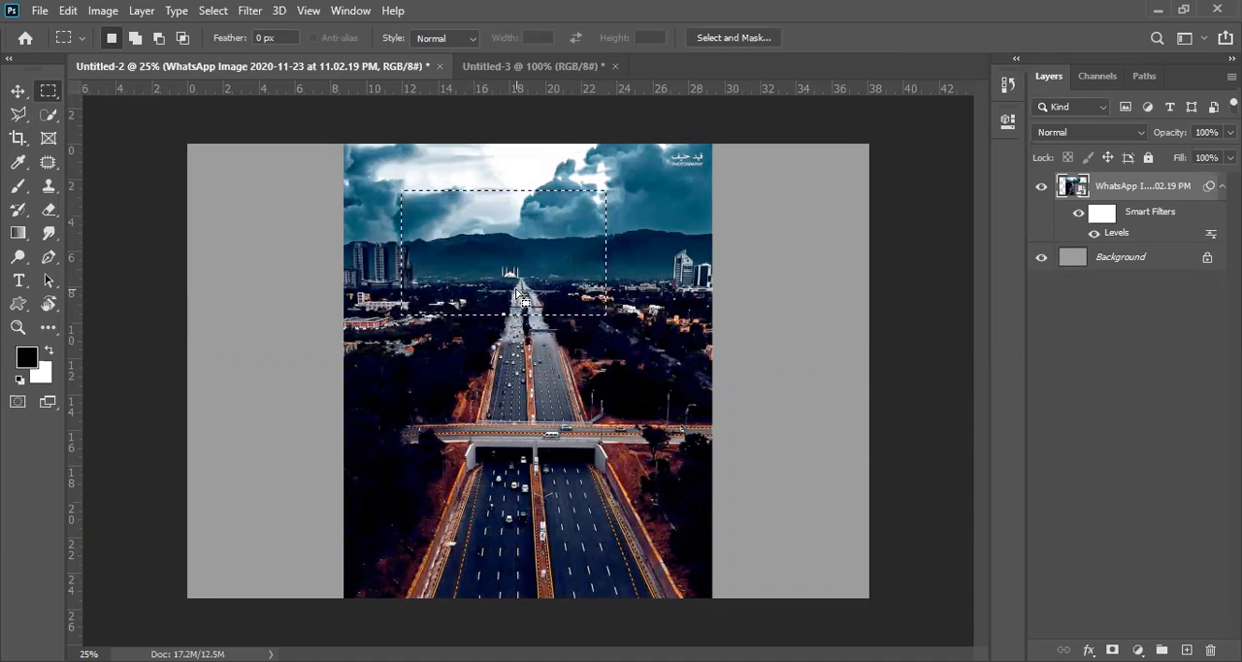
click(19, 187)
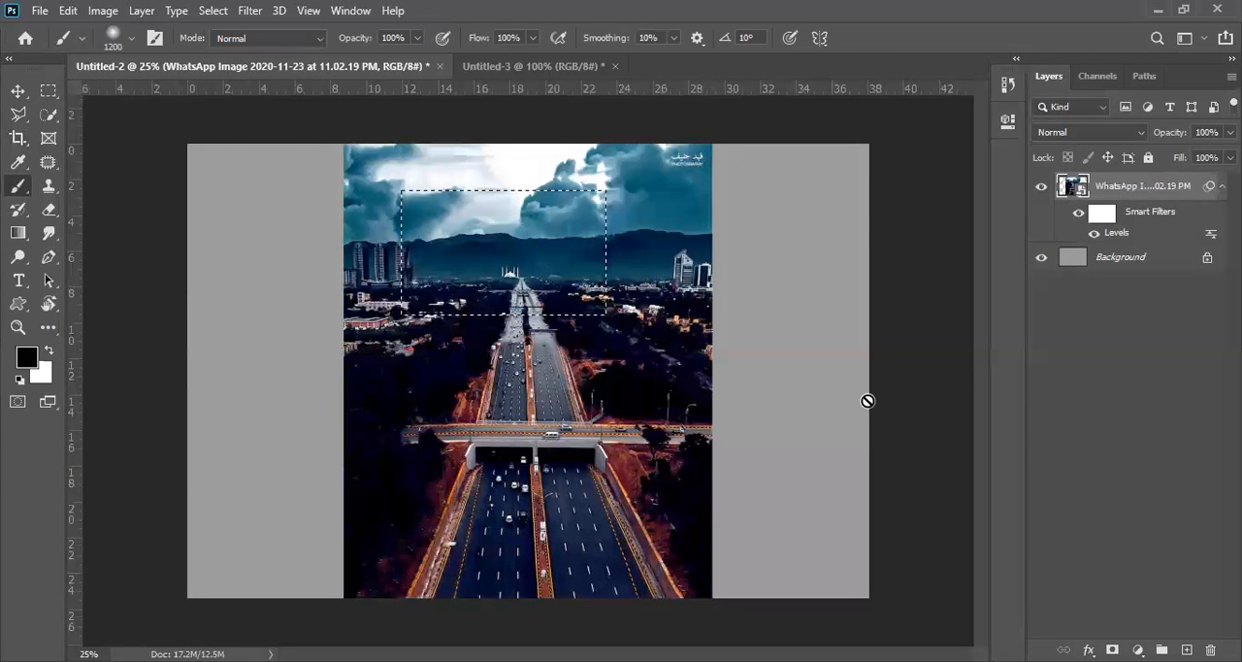
key(ctrl+d)
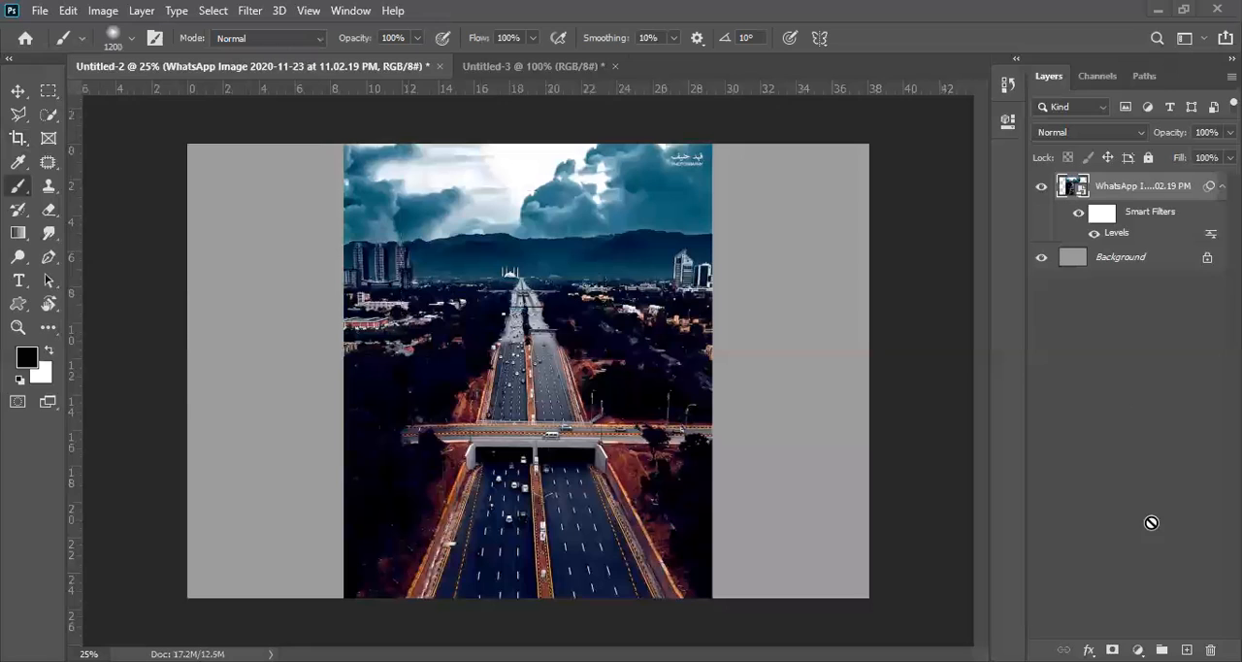
key(ctrl+shift+d)
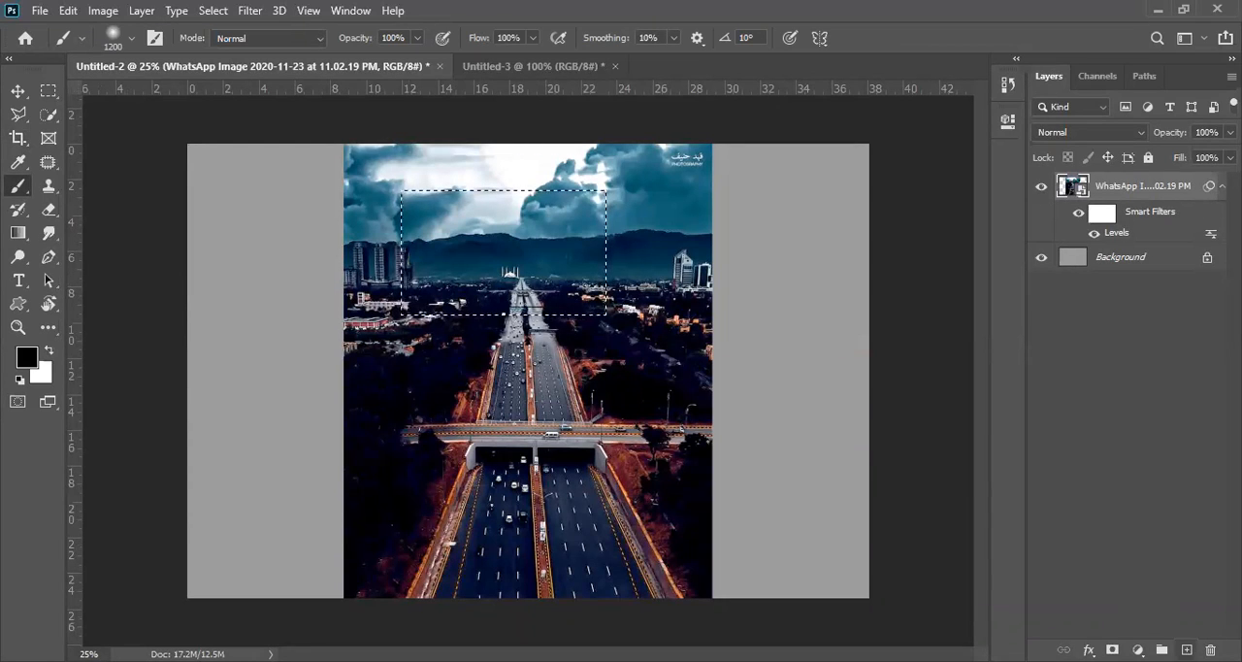
Step: Add a new empty layer above the highway photo and reduce the soft round brush to 69 px
click(1186, 650)
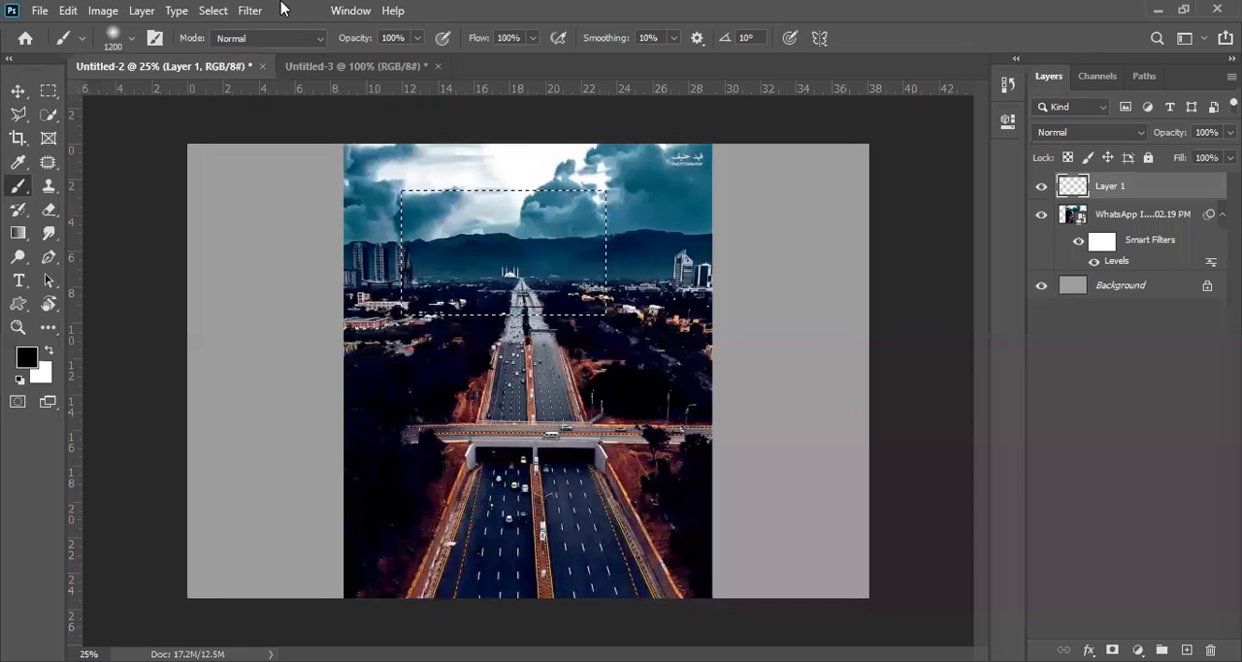
click(131, 39)
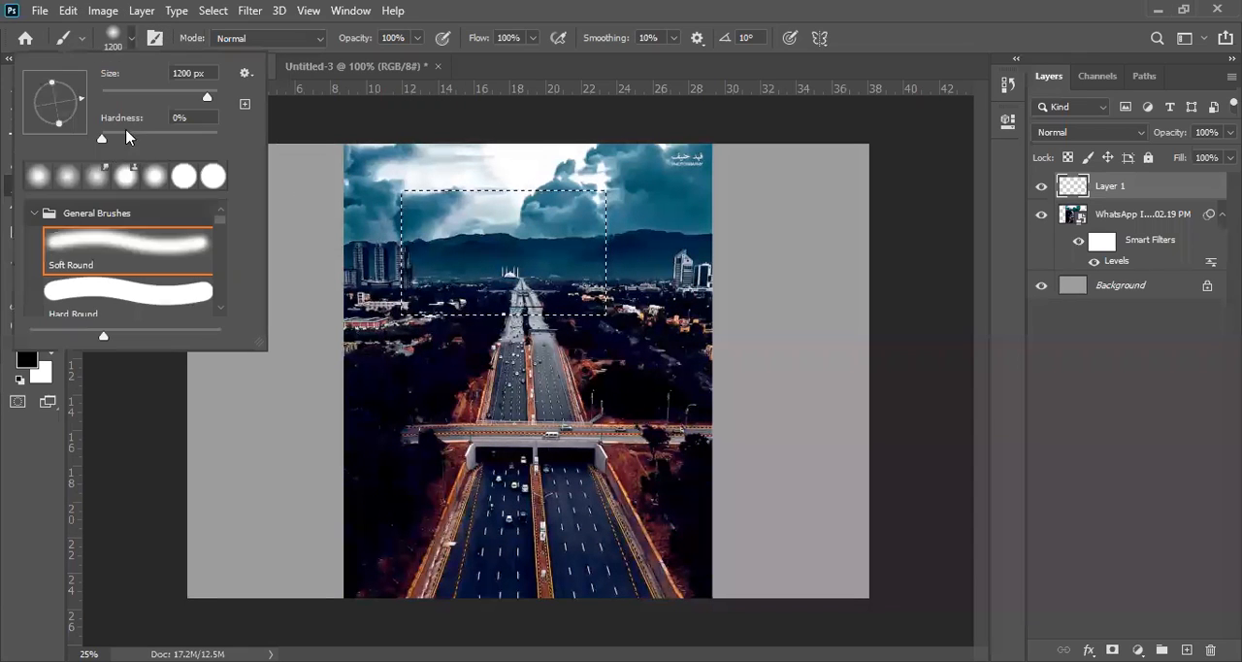
click(141, 95)
click(498, 390)
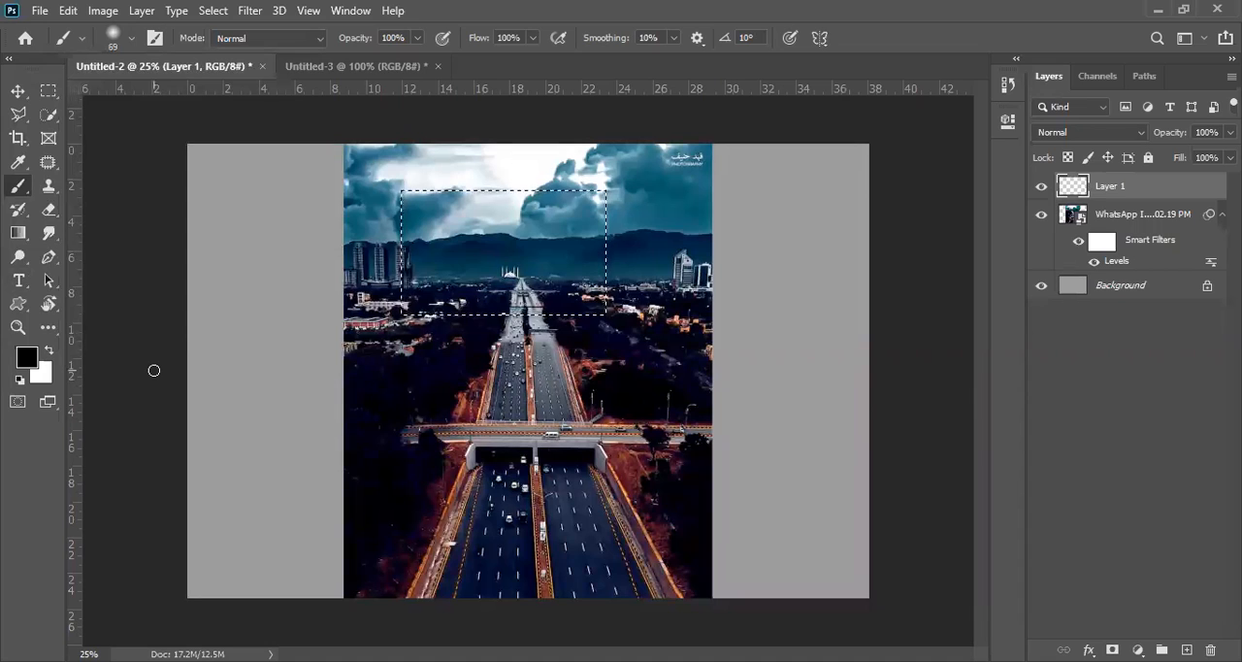
Step: Enlarge the brush to 400 px and paint soft black strokes inside the rectangular selection on the new layer
key(bracketright)
key(bracketright)
key(bracketright)
key(bracketright)
key(bracketright)
key(bracketright)
key(bracketright)
key(bracketright)
key(bracketright)
key(bracketright)
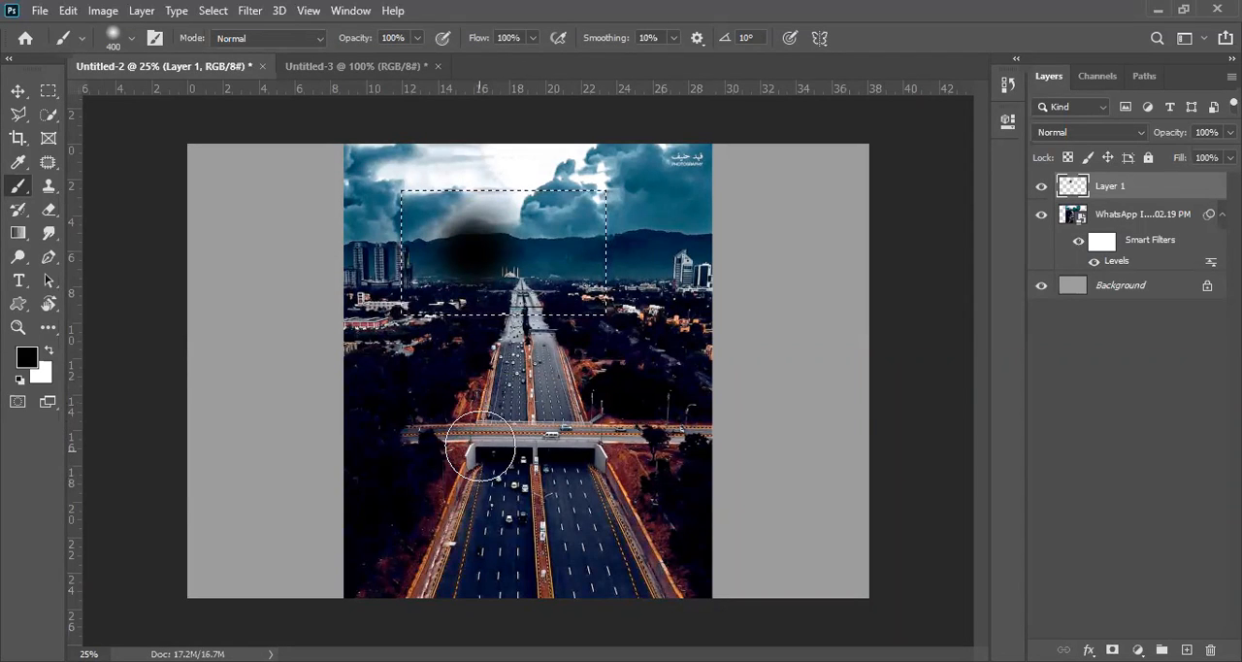
click(533, 291)
drag(582, 197, 611, 138)
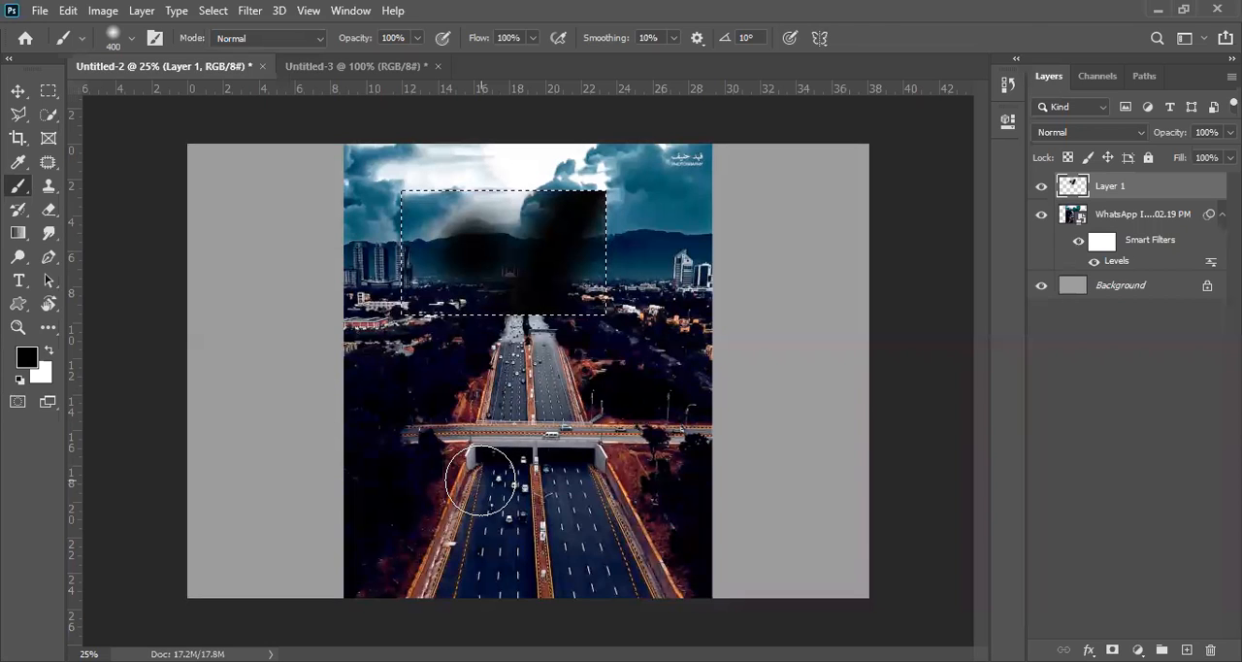
Step: Place the Red_and_Brown_Transparent_Butterfly_Clipart image over the painted area, commit it and return to the Brush tool
click(40, 11)
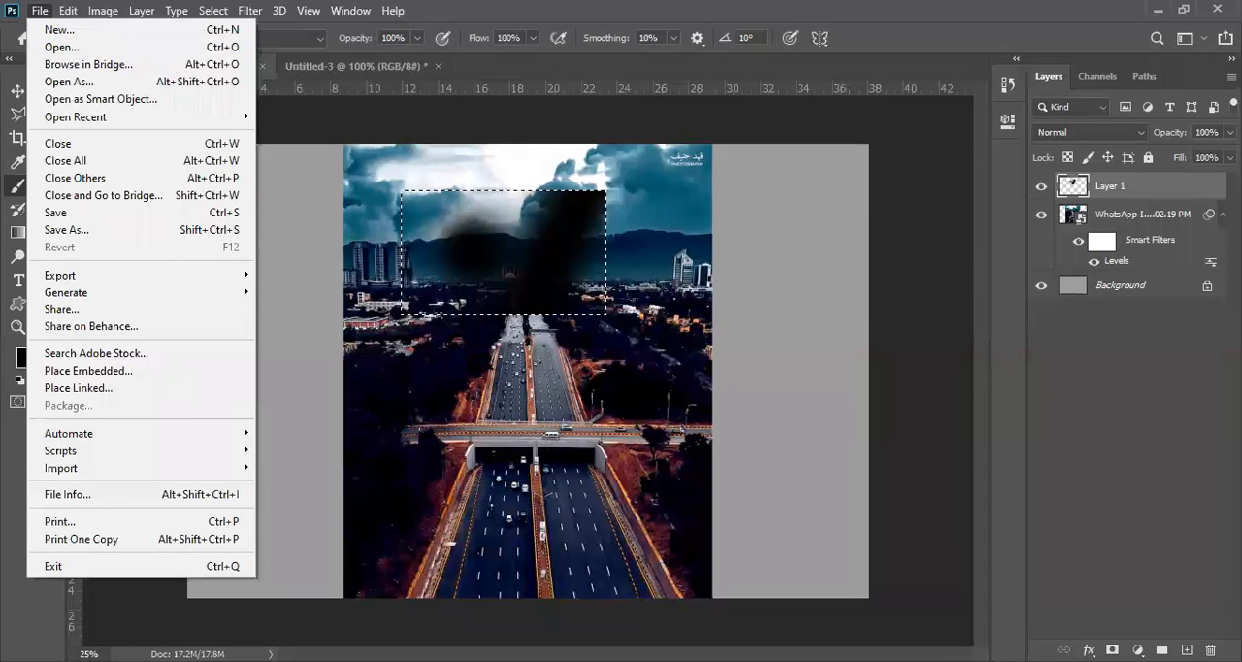
key(Escape)
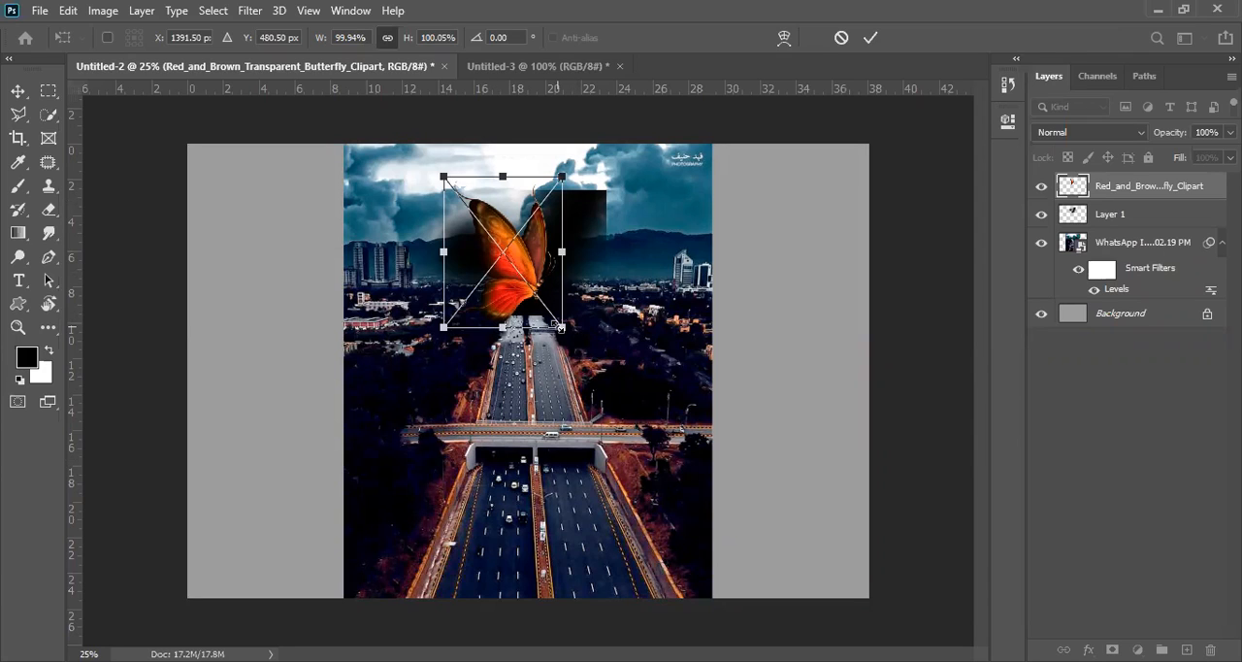
click(38, 11)
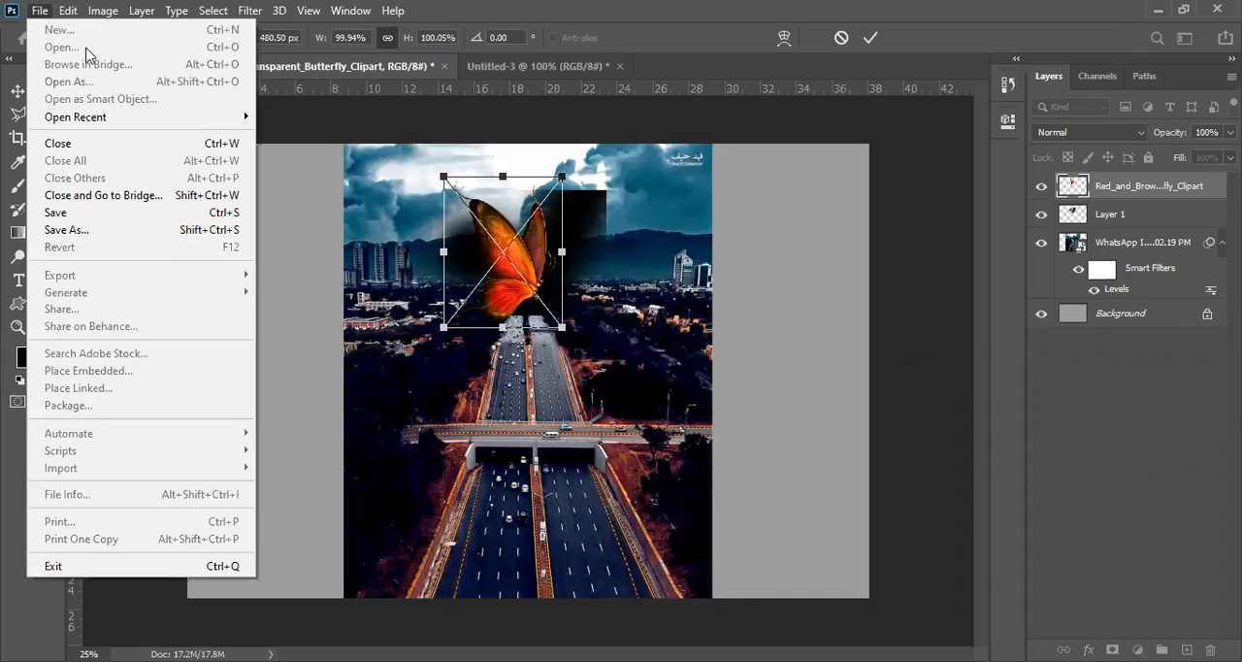
click(541, 424)
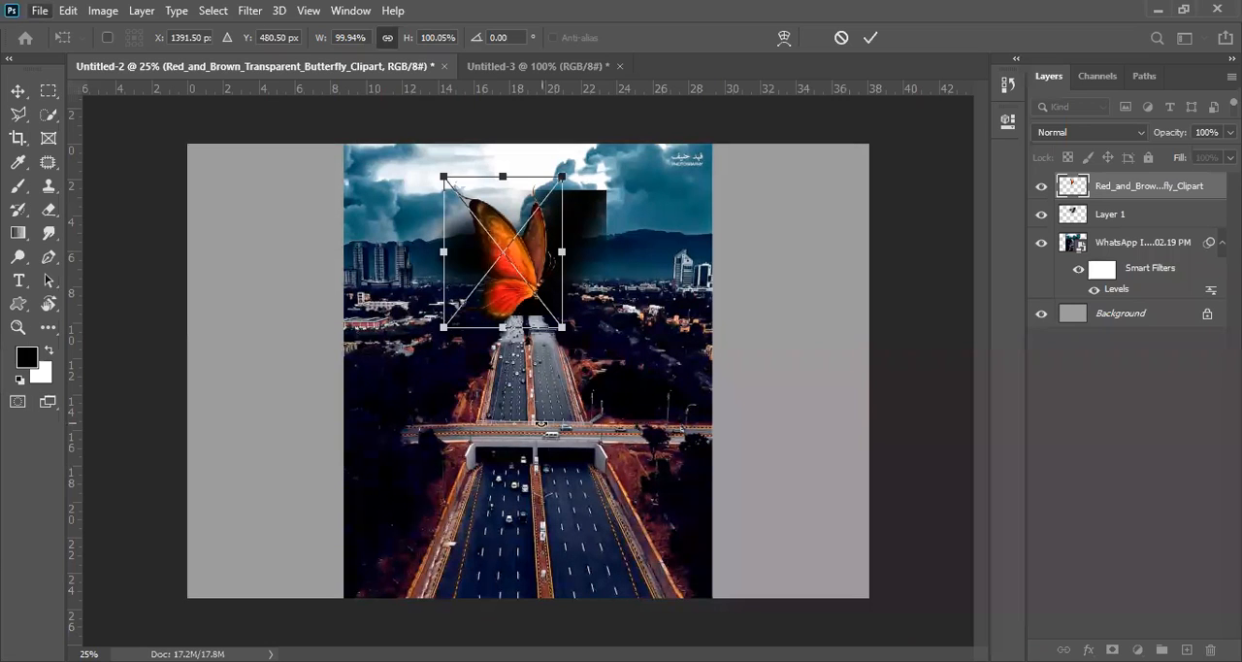
key(Return)
key(b)
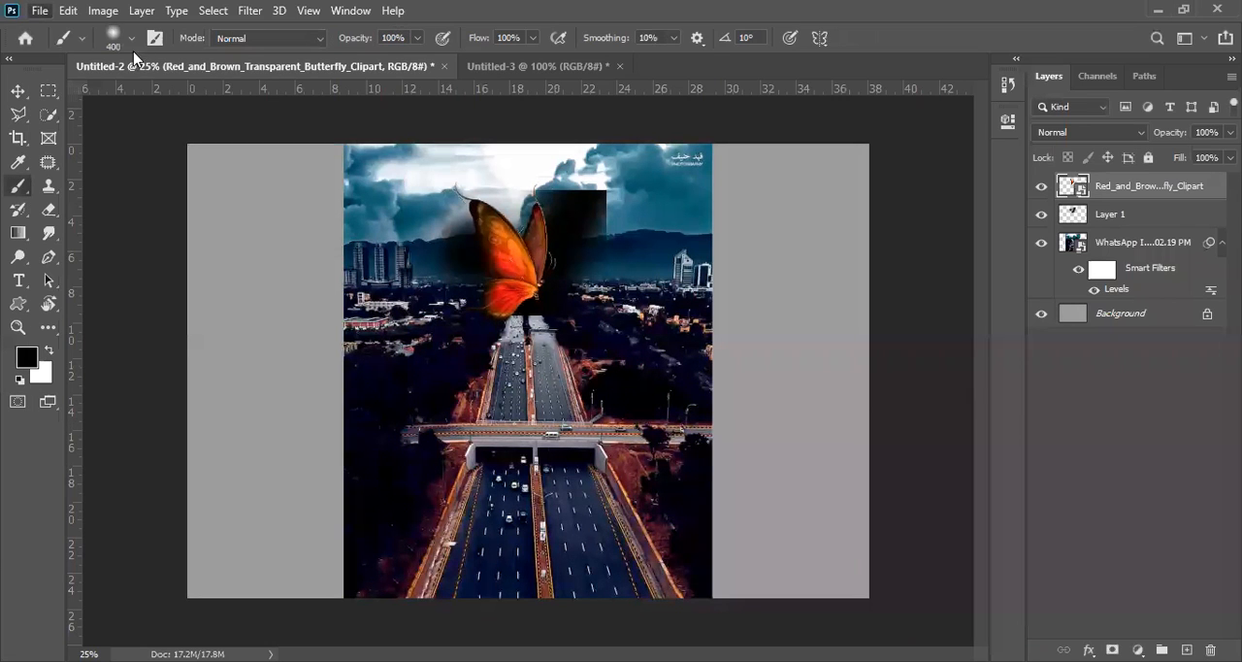
Step: Open Cat1.jpg from the Shining Butterfly folder as a separate document
click(39, 12)
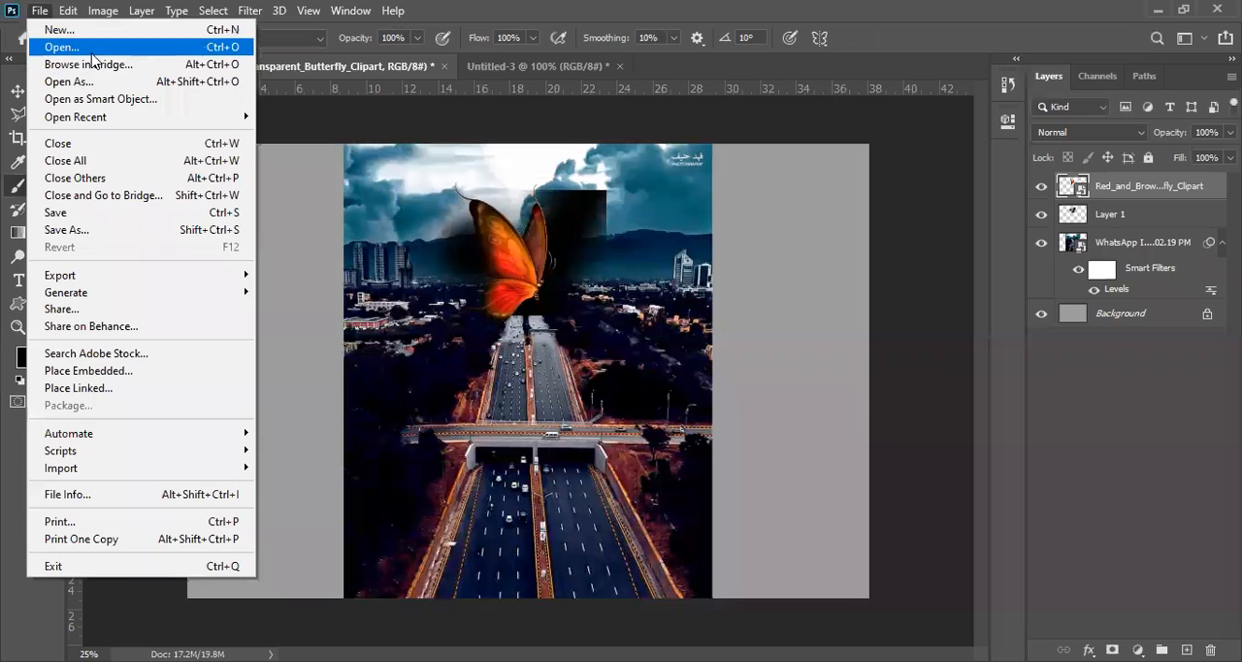
click(92, 49)
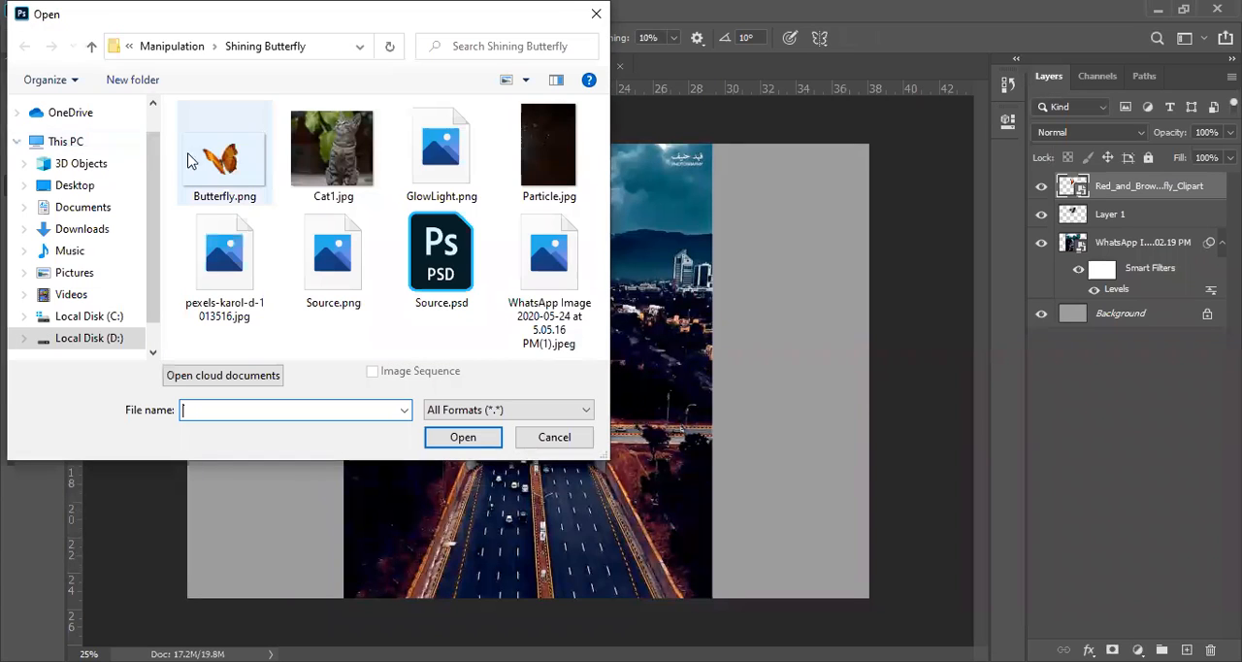
click(356, 165)
click(490, 439)
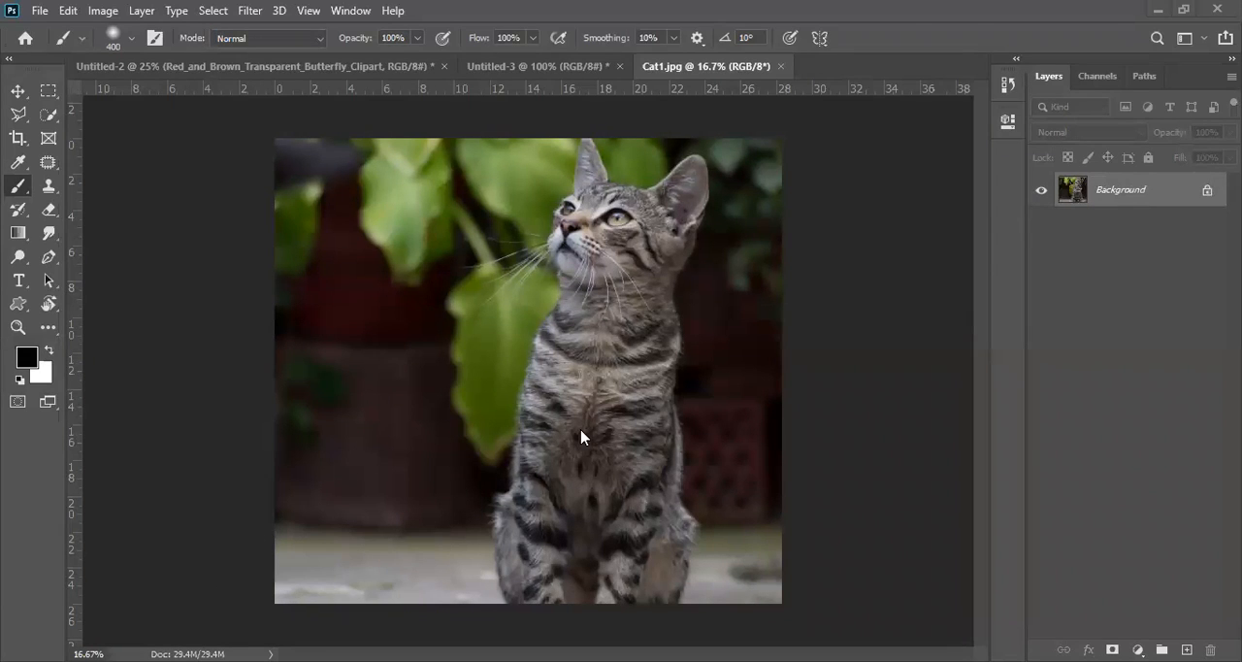
Step: Look over the recently opened files and open Lantern In Jungle.psd
click(37, 11)
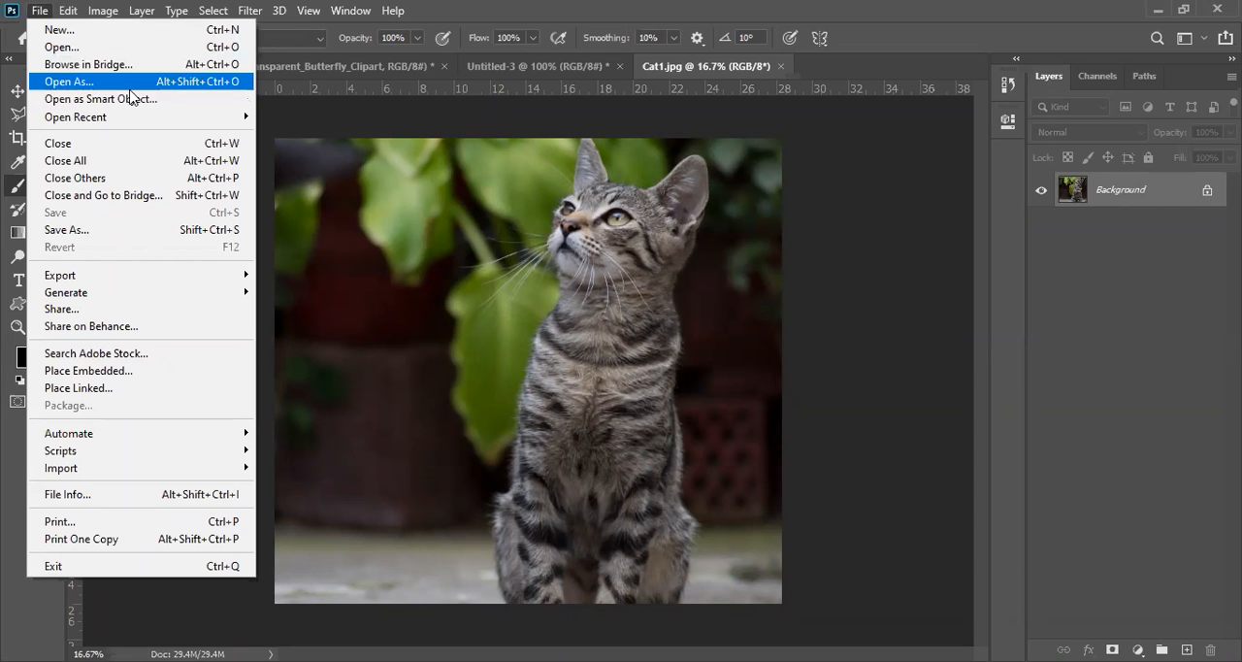
mouse_move(129, 120)
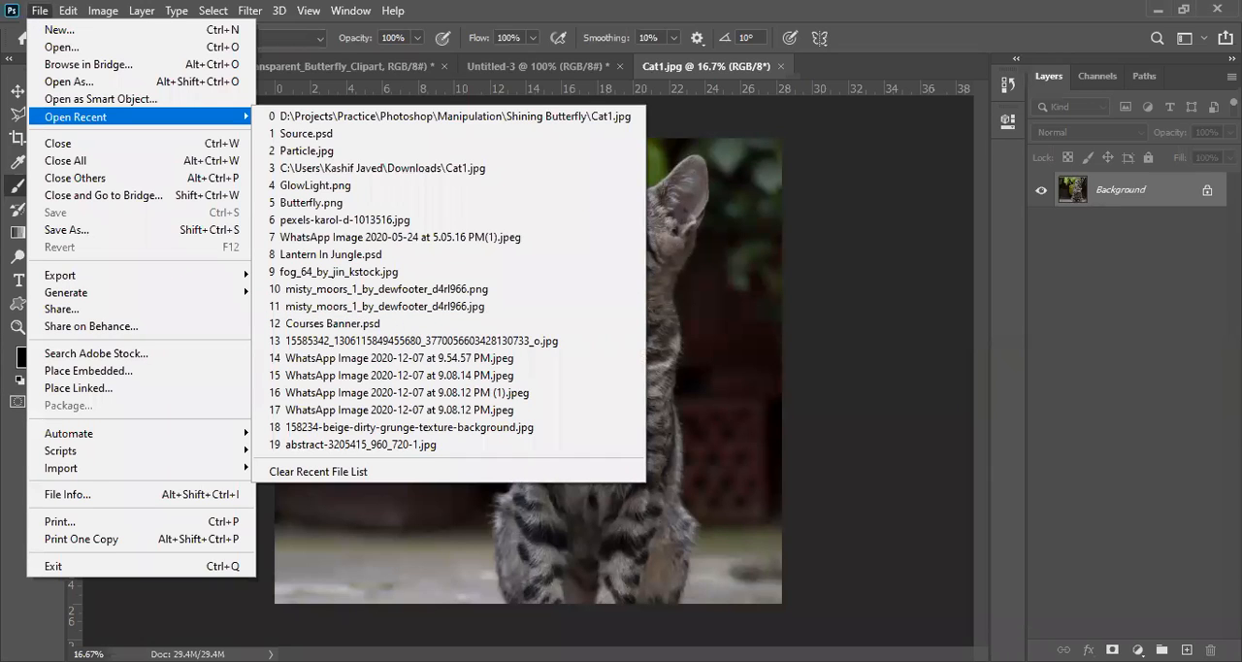
key(Escape)
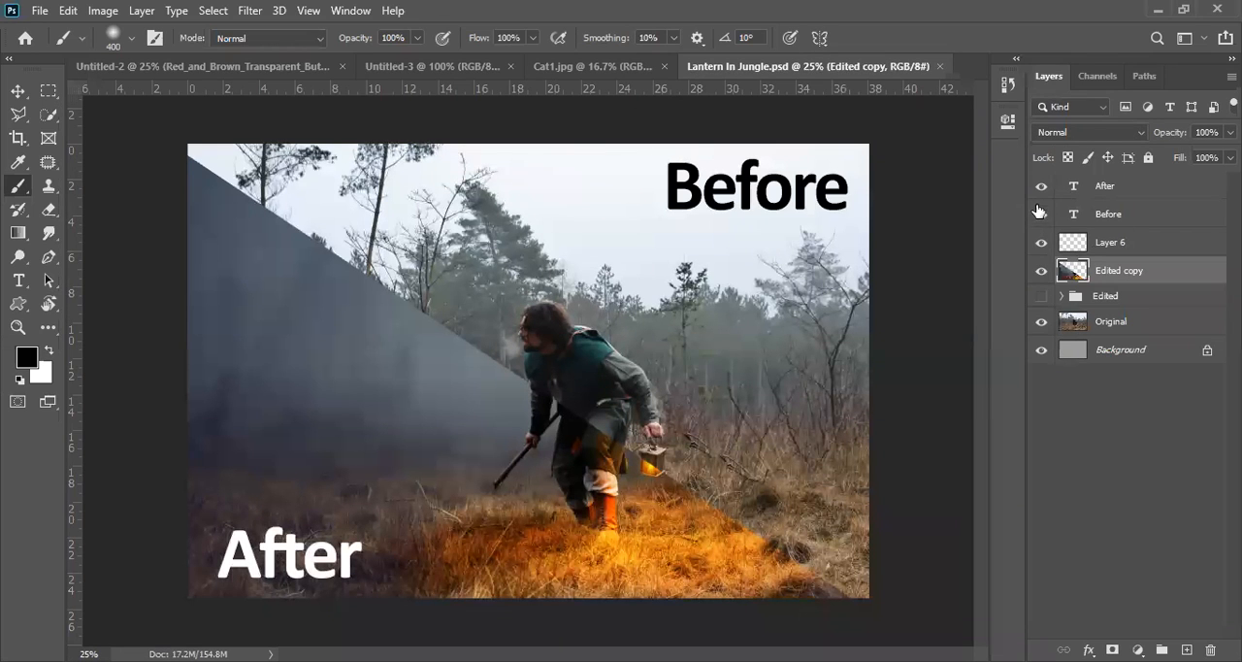
Step: Hide the After, Before, Layer 6 and Edited copy layers, and toggle the Edited group's visibility to compare it with the original
drag(1041, 191, 1040, 275)
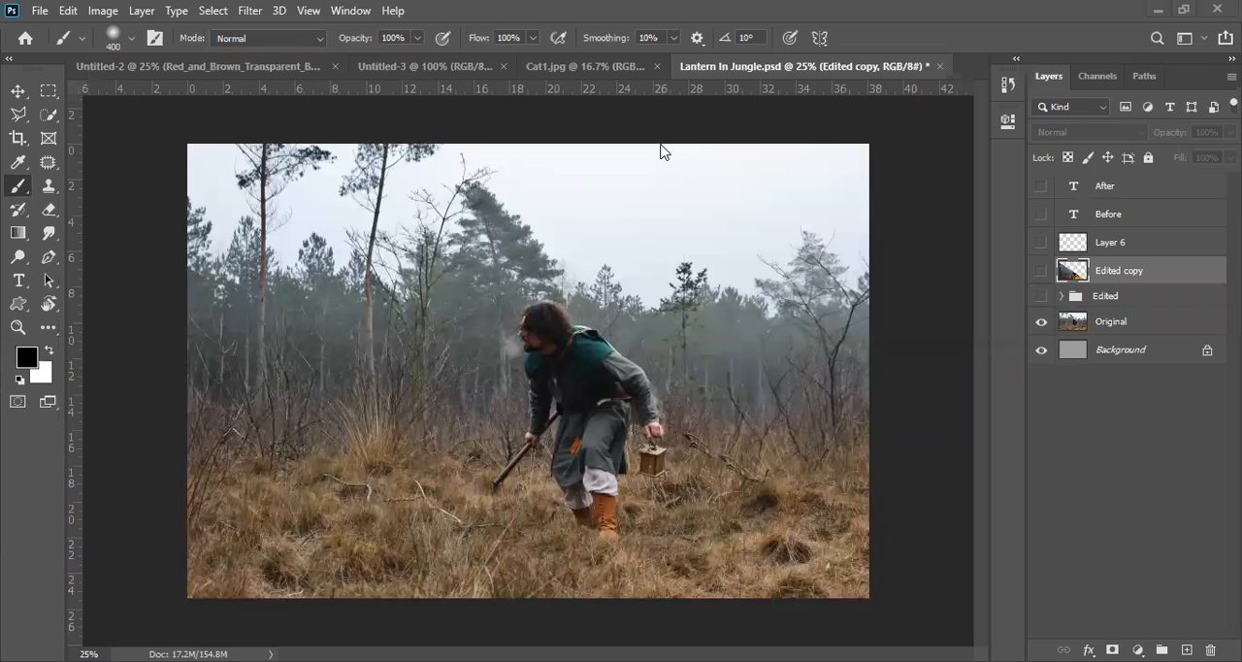
click(1042, 296)
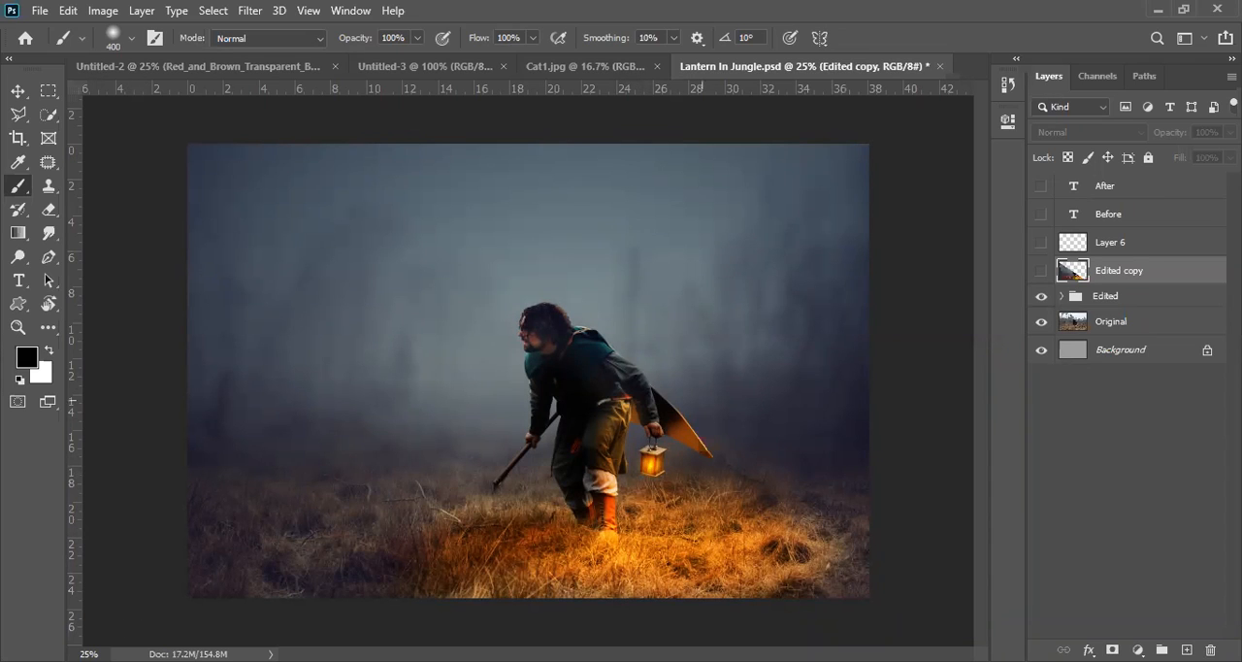
click(1040, 303)
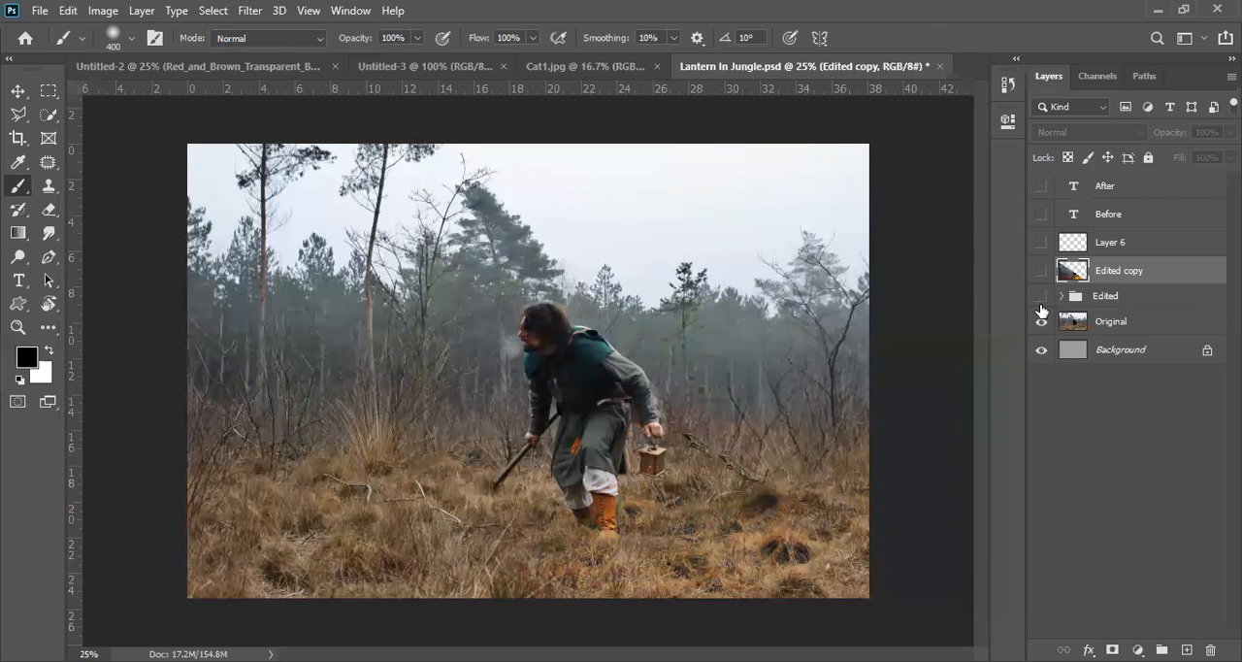
click(1041, 301)
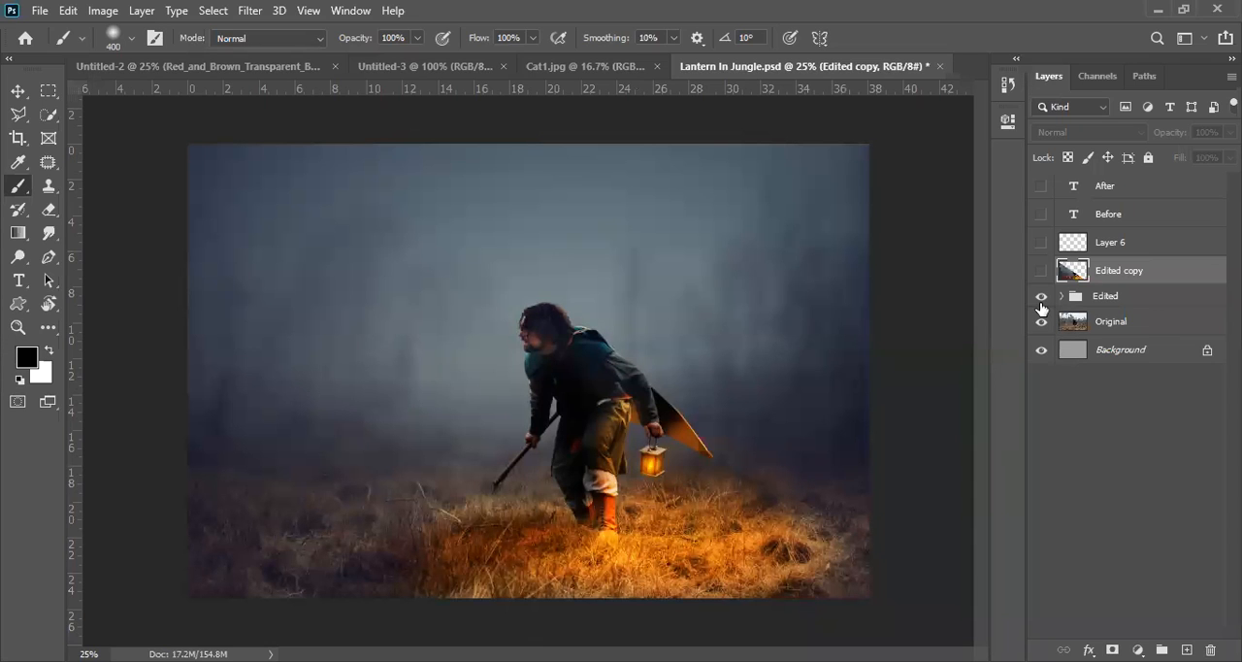
click(1042, 297)
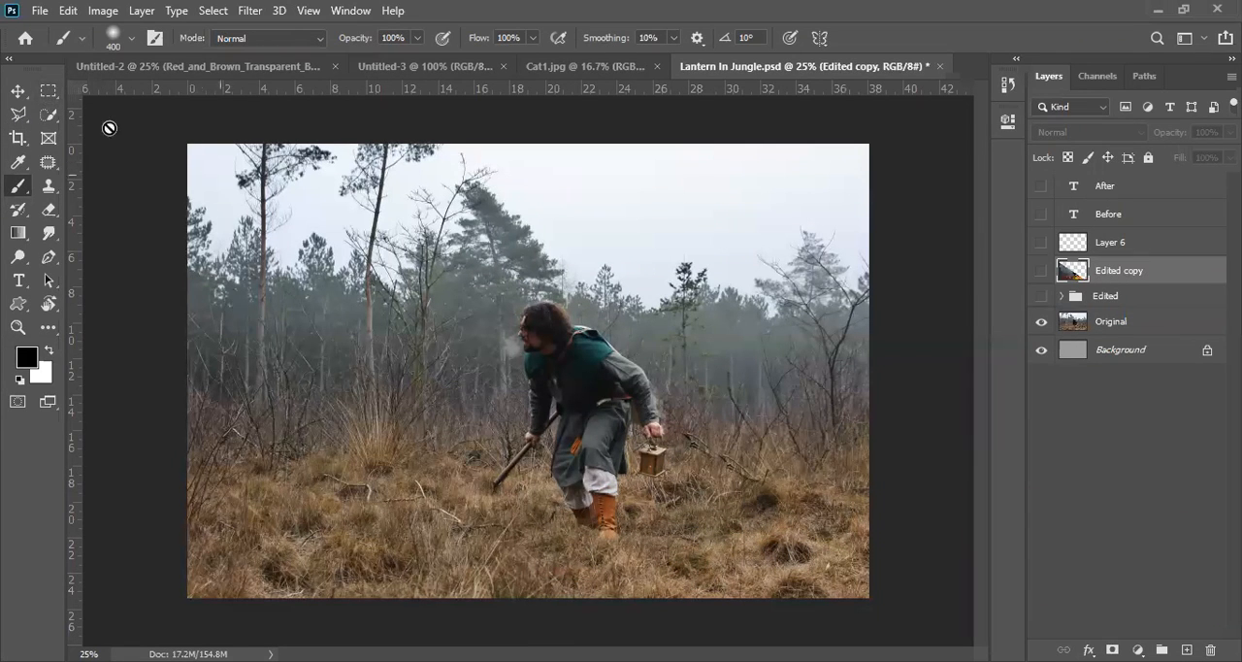
Step: Draw a rectangular marquee selection around the man, clear it and reselect it
click(46, 92)
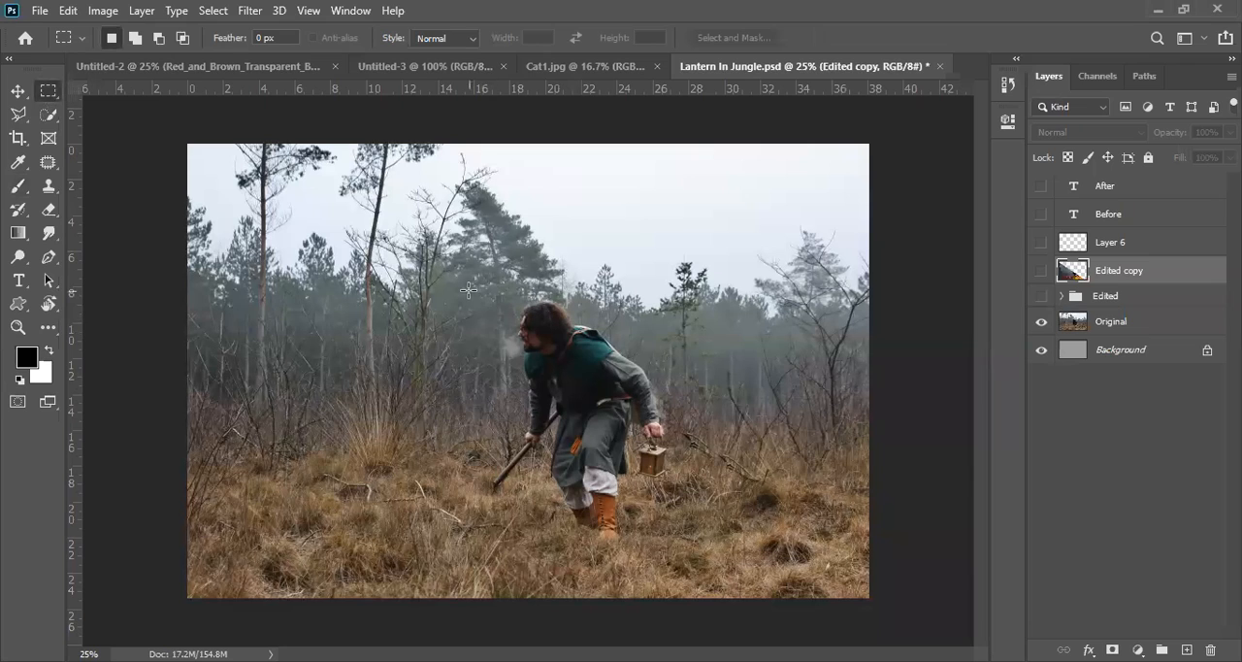
drag(466, 260, 680, 543)
click(663, 143)
key(ctrl+shift+d)
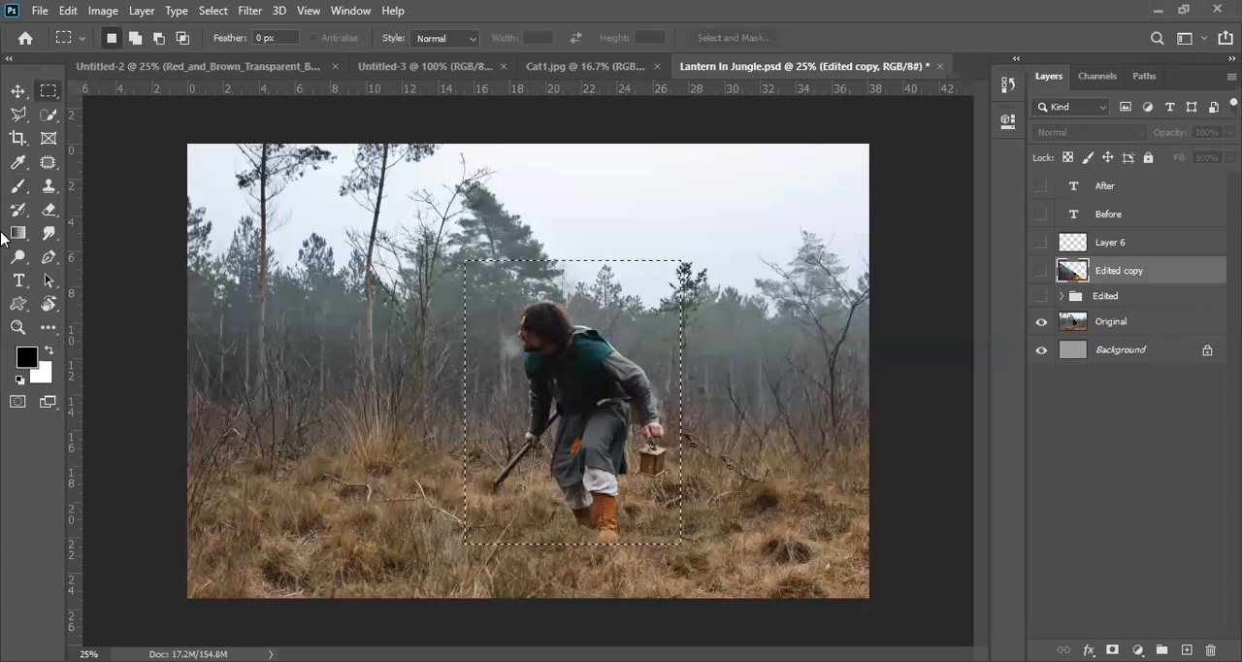
Step: Replace the rectangular selection with an elliptical marquee covering the trees and part of the man
right_click(49, 92)
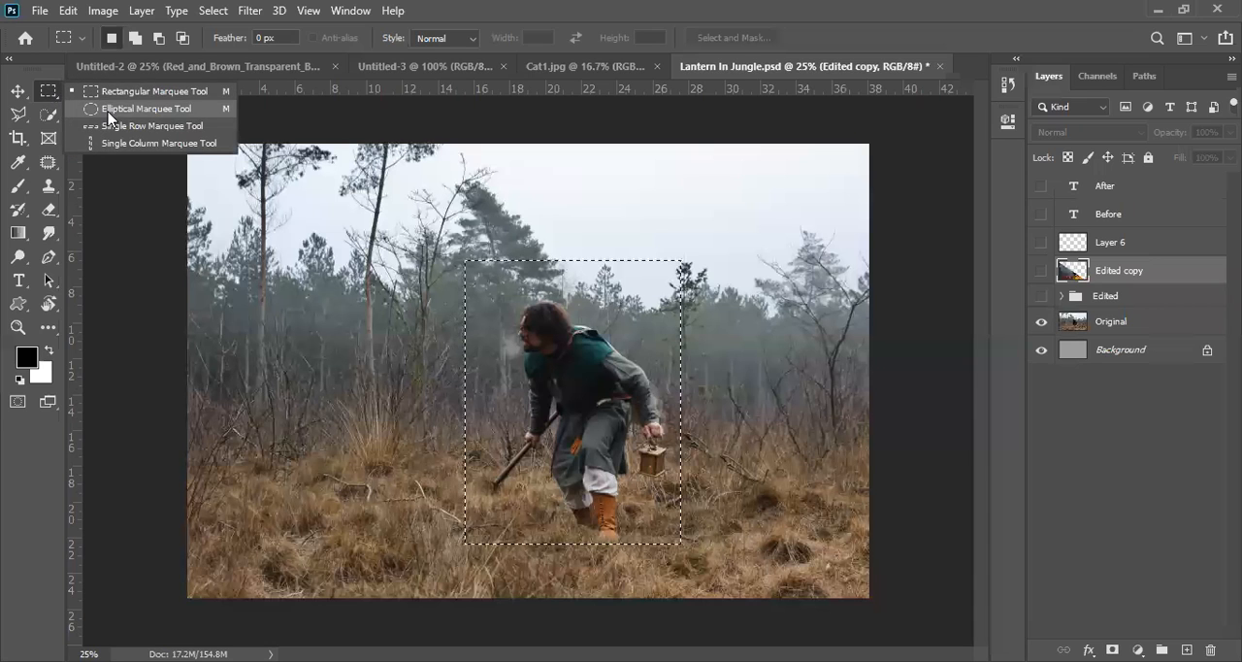
click(146, 108)
drag(262, 247, 623, 543)
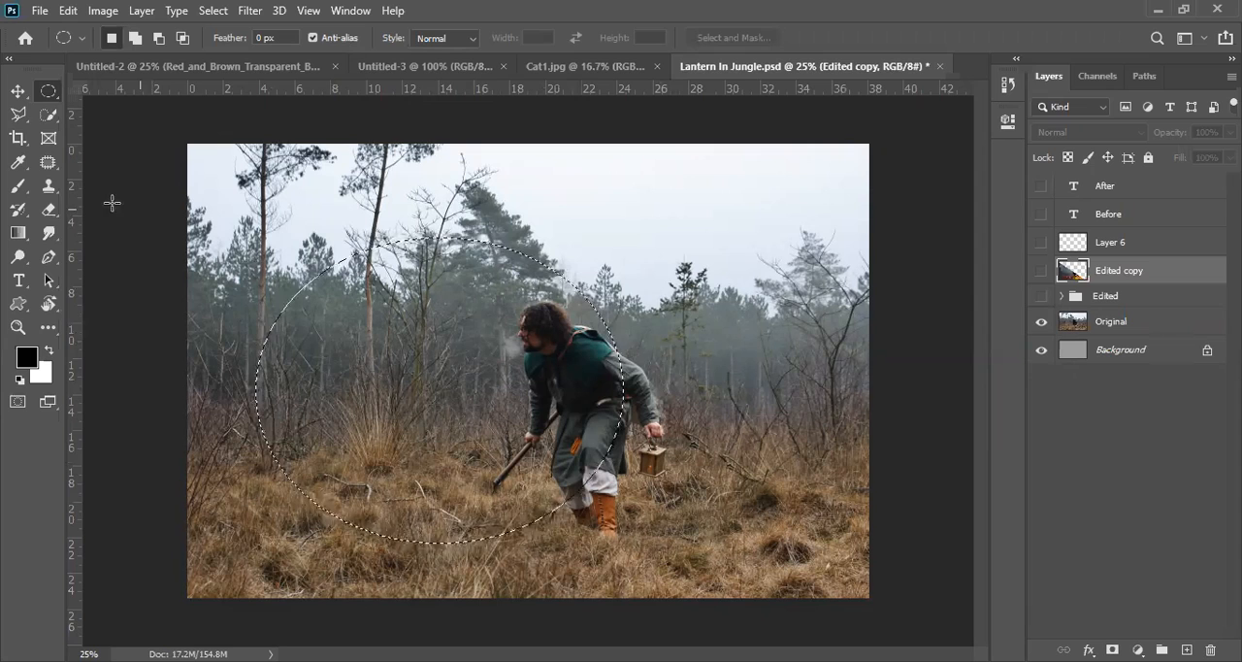
Step: Look over the Quick Selection tool and the other tools grouped with it
click(46, 117)
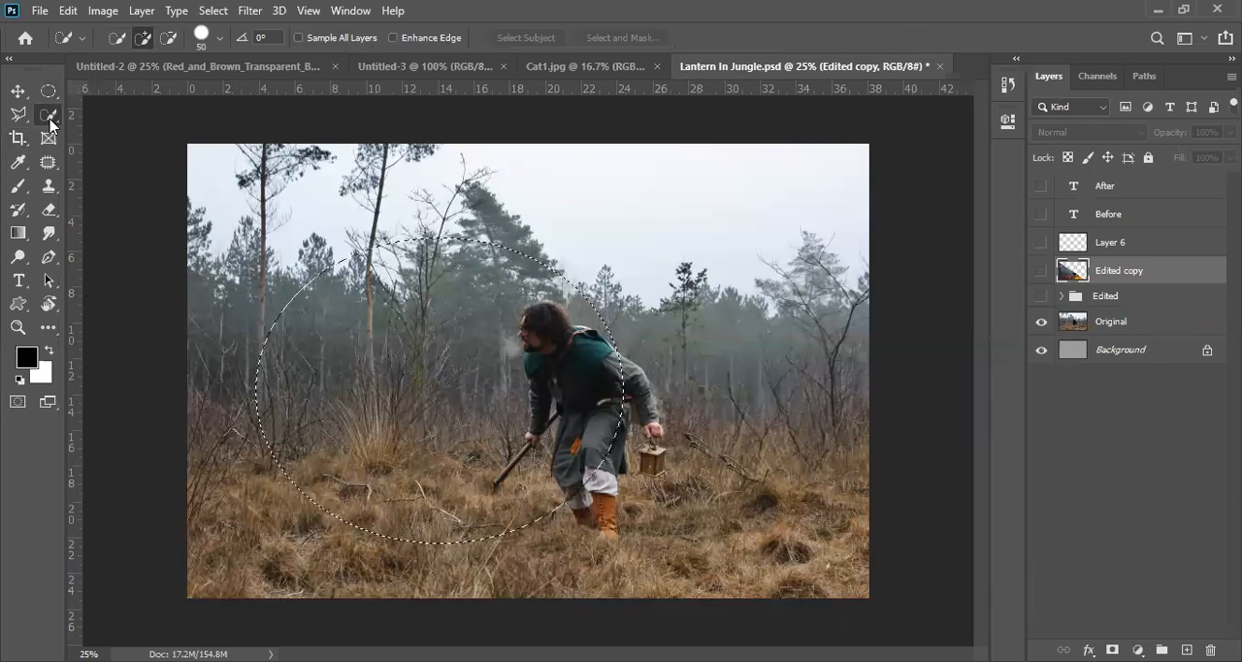
right_click(48, 118)
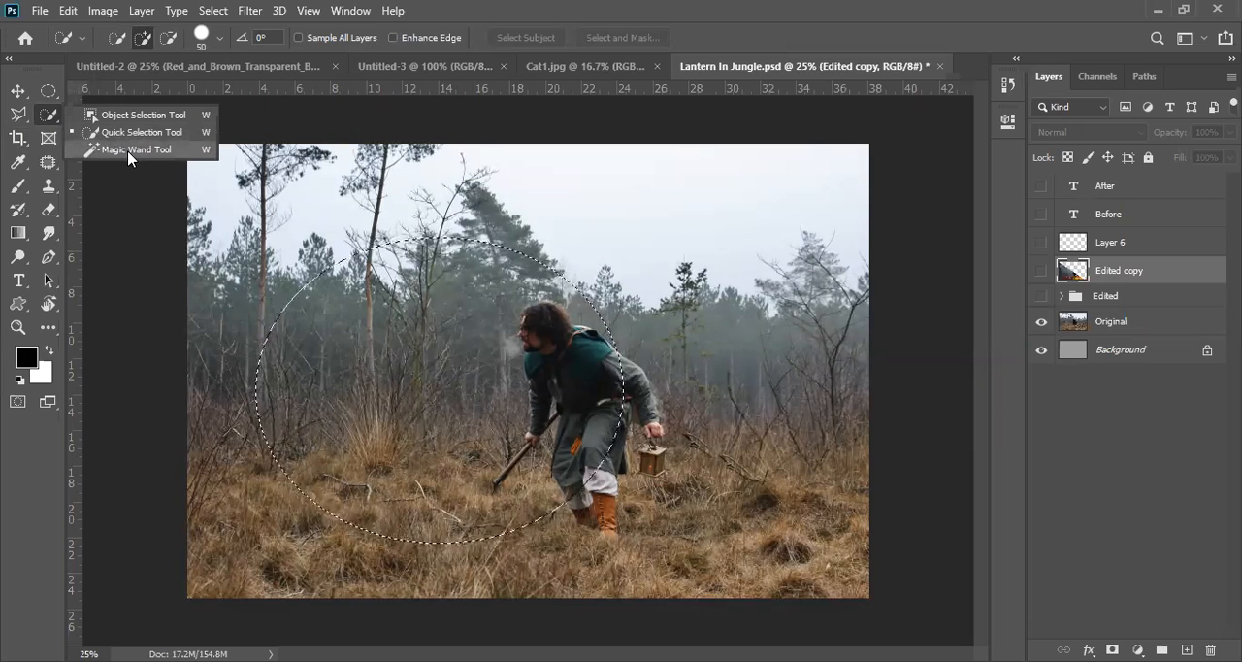
click(44, 121)
Step: Clear the elliptical selection and start a Polygonal Lasso outline where the man's raised sleeve meets the white edge of his cape
click(18, 115)
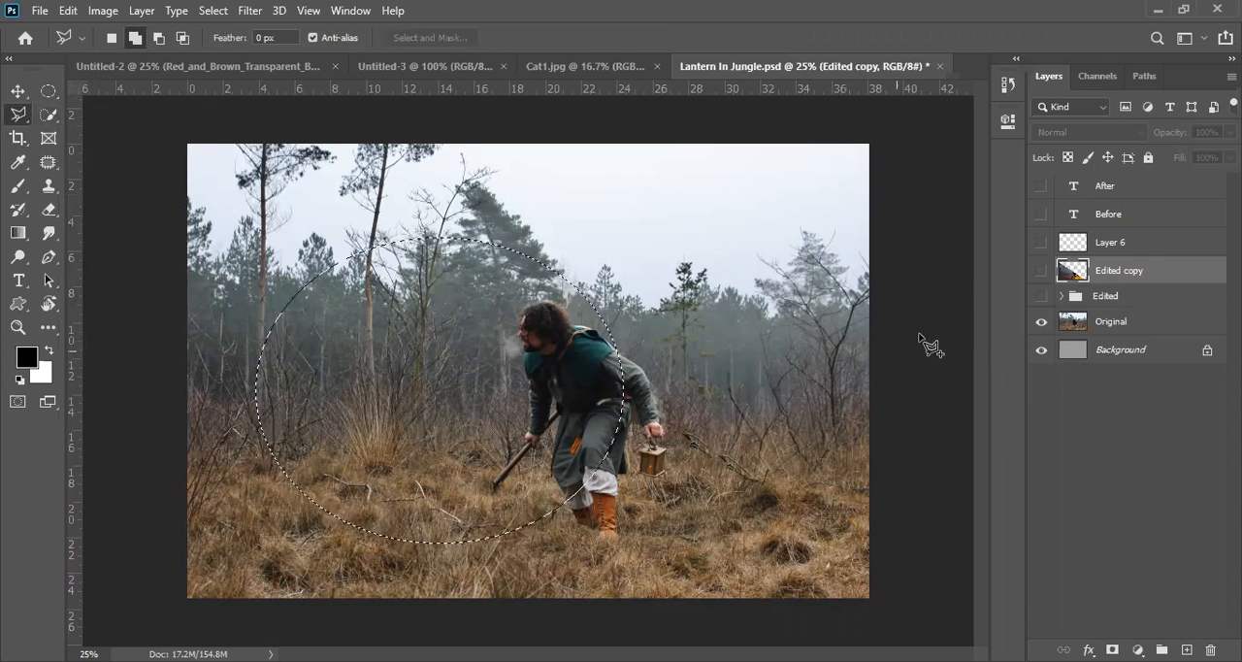
key(ctrl+d)
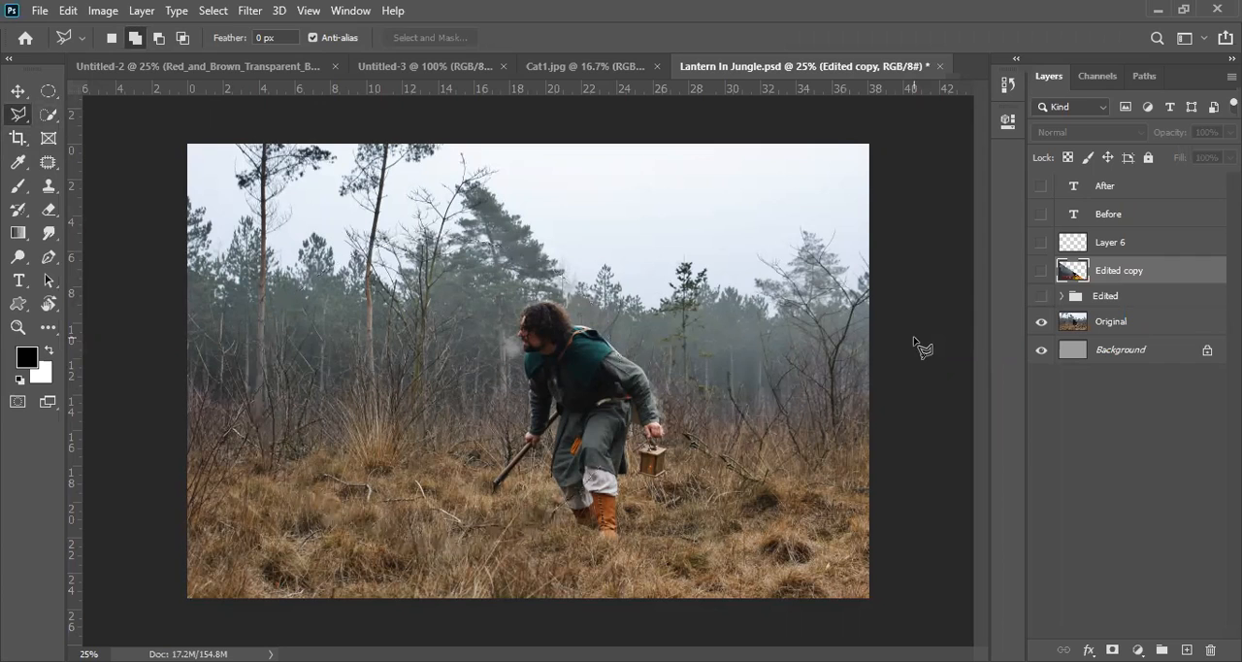
ctrl+click(555, 344)
ctrl+click(555, 344)
ctrl+click(555, 344)
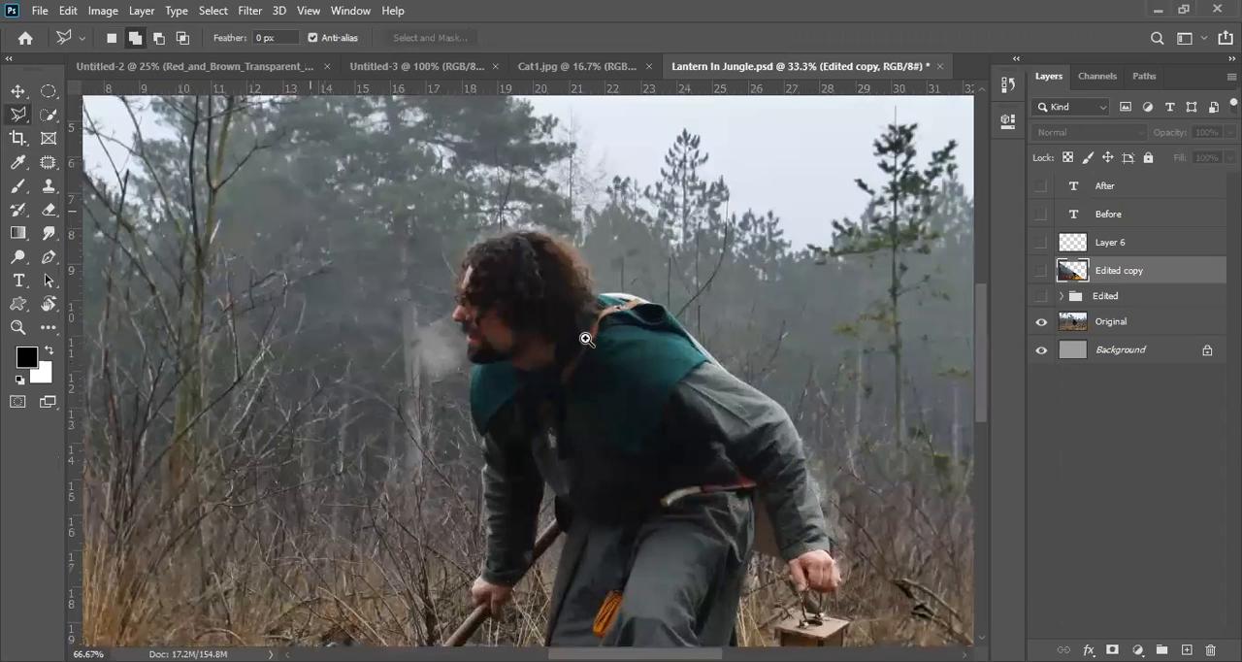
ctrl+click(674, 305)
ctrl+click(674, 305)
ctrl+click(674, 304)
mouse_move(671, 333)
mouse_down()
mouse_move(572, 424)
mouse_move(461, 287)
mouse_up()
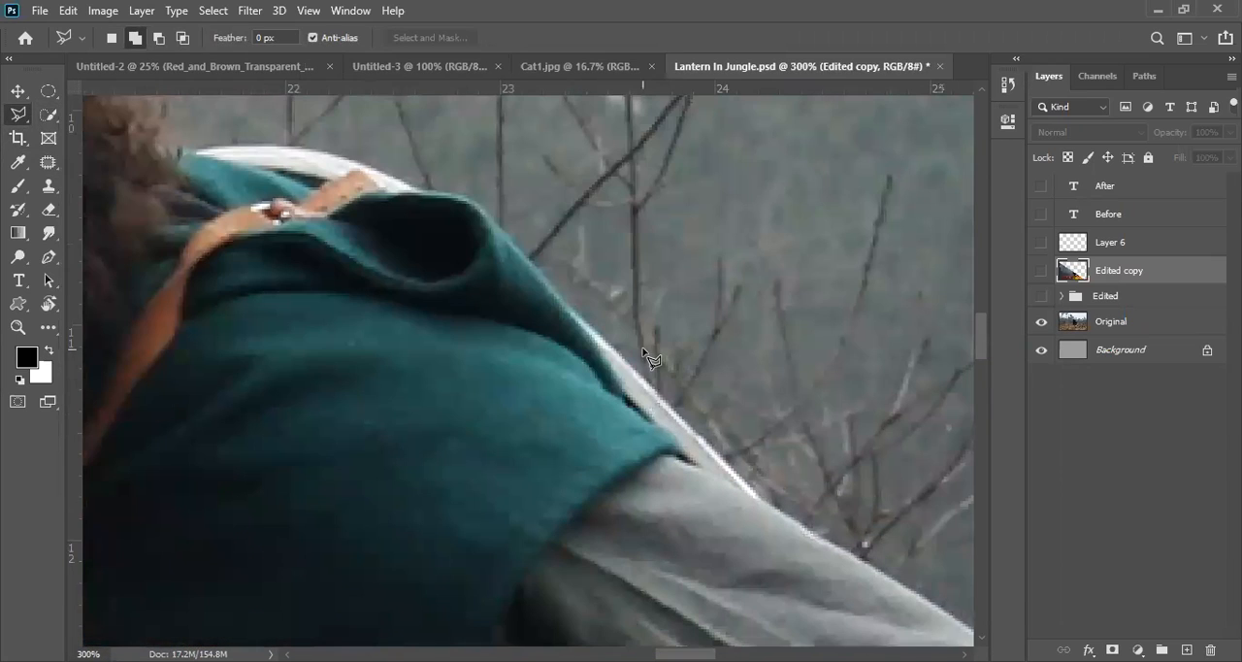
click(777, 508)
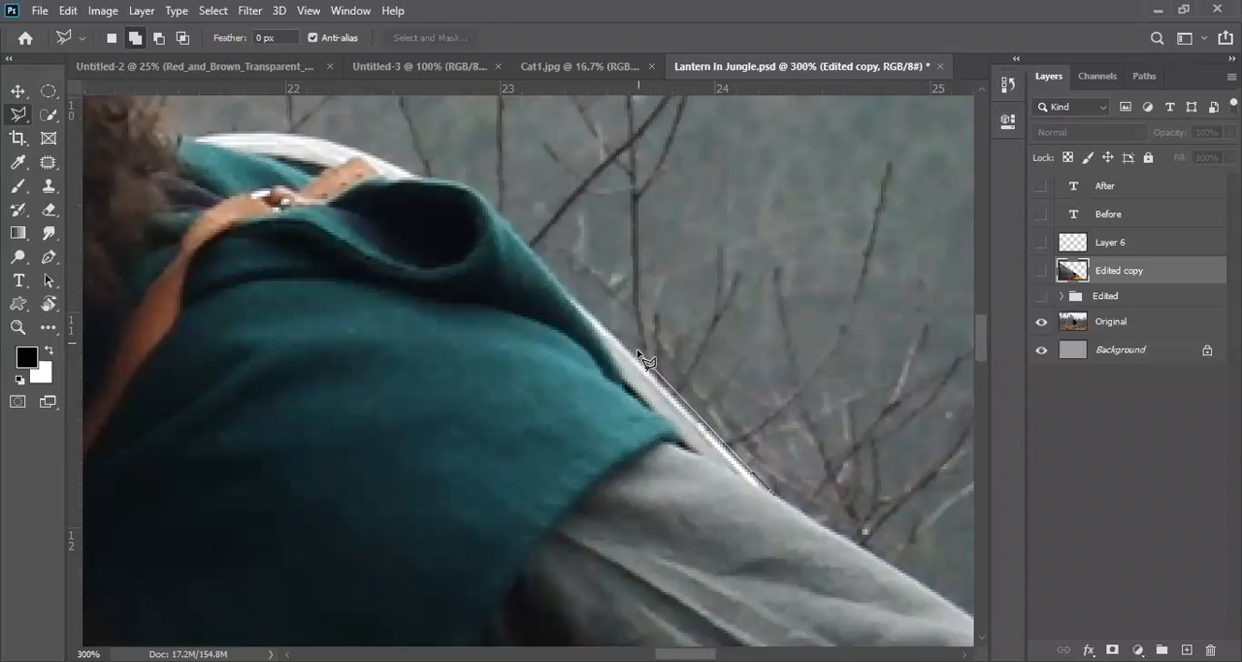
Step: Place stray lasso points over the background branches and remove them back to the starting point
click(824, 243)
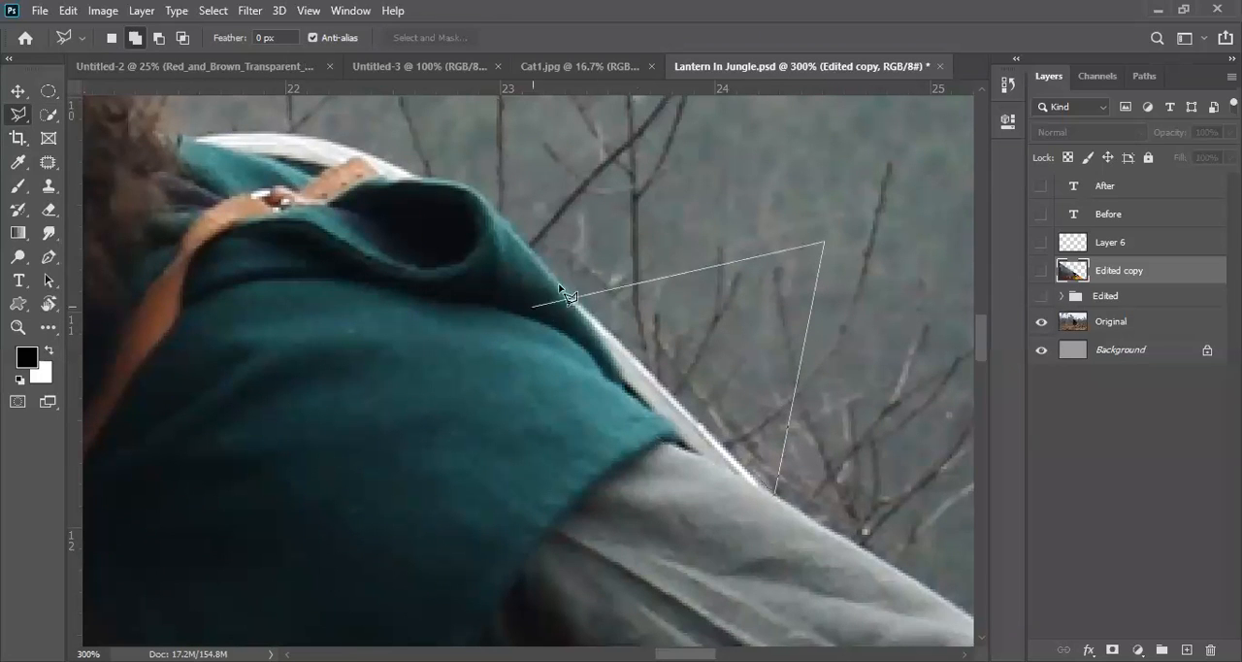
click(648, 219)
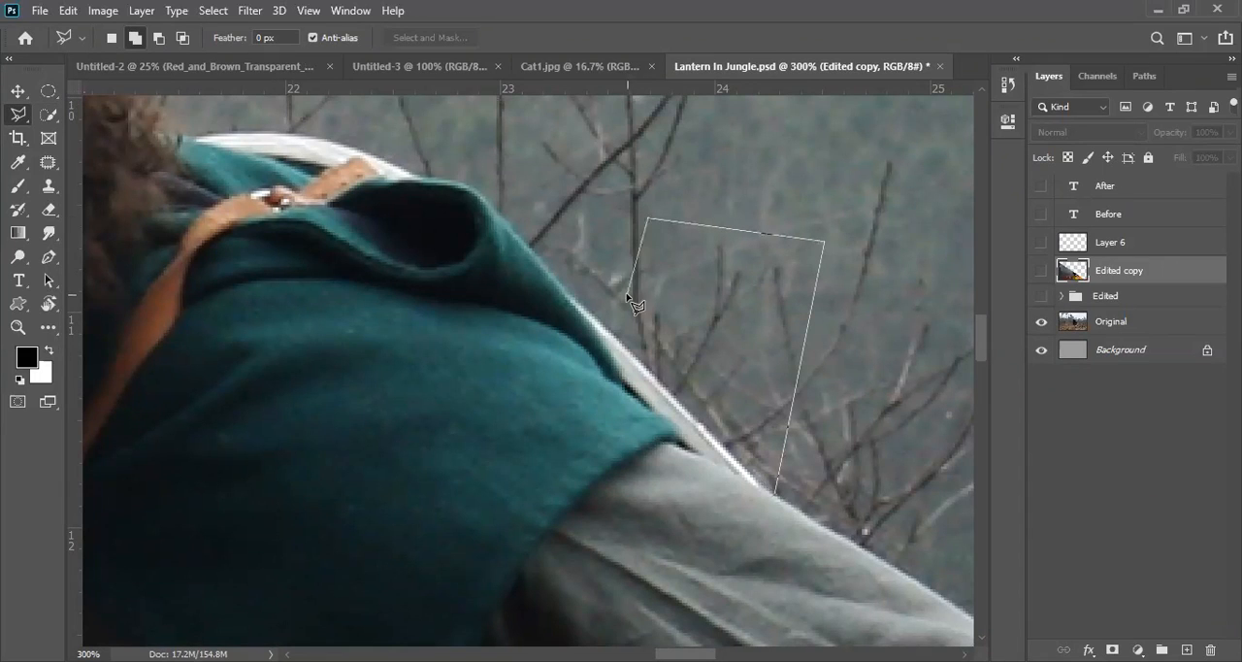
click(675, 325)
click(727, 375)
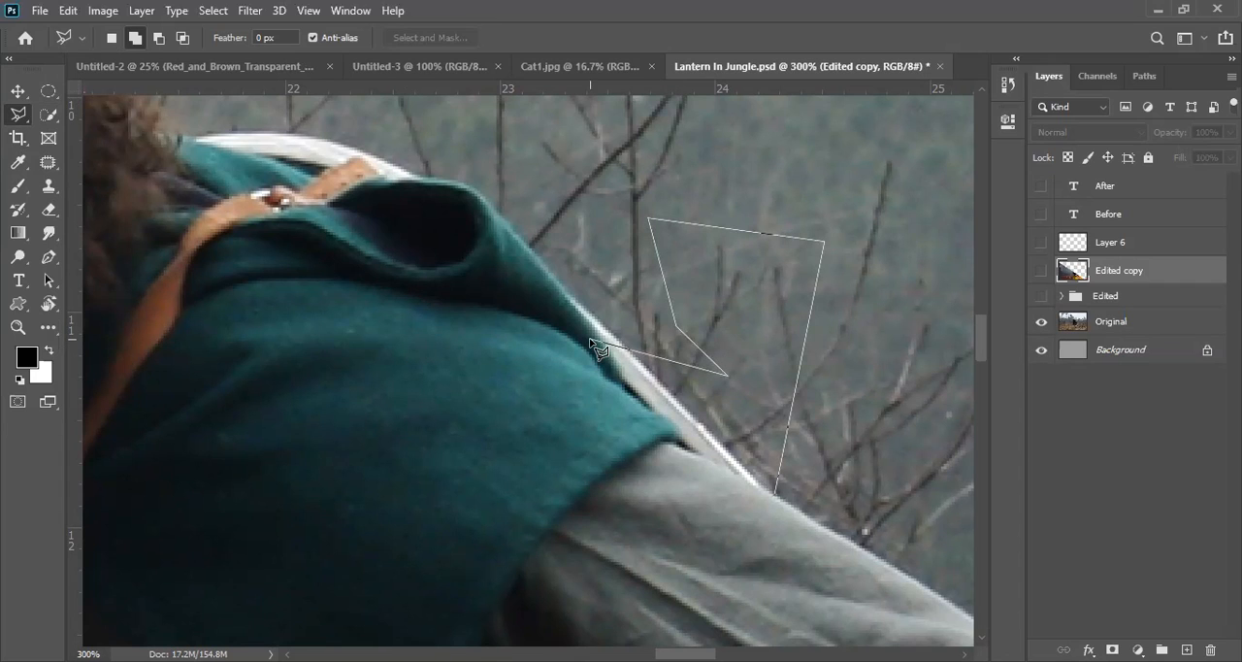
key(BackSpace)
key(BackSpace)
key(BackSpace)
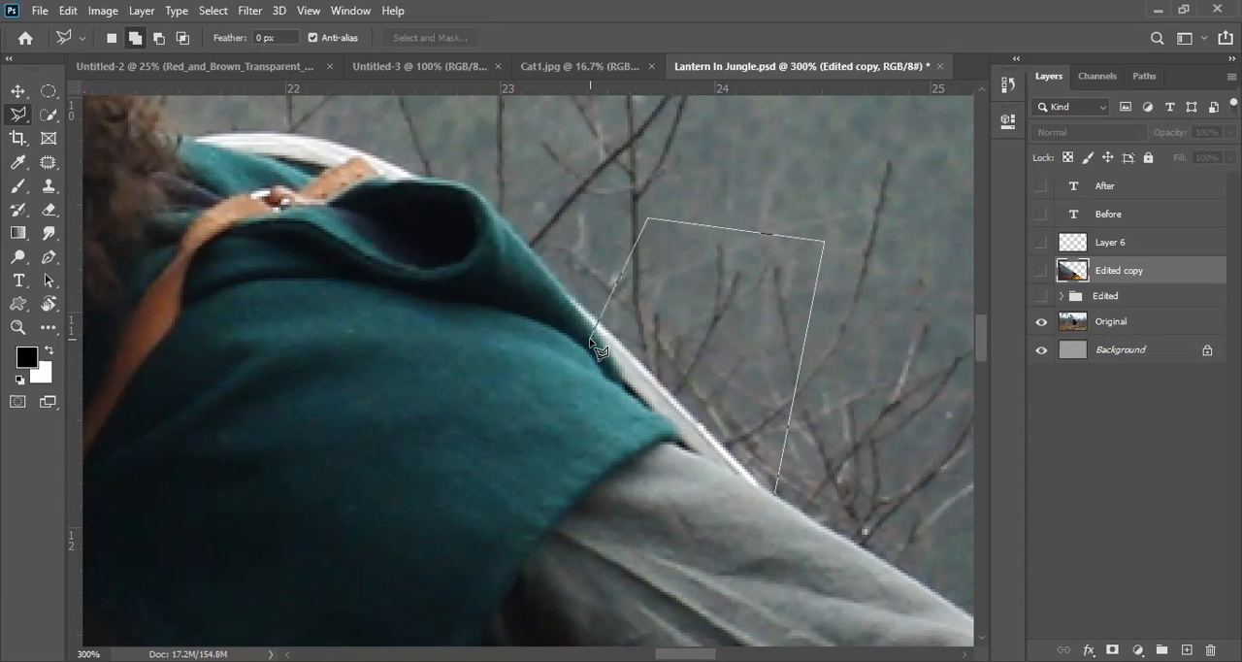
key(BackSpace)
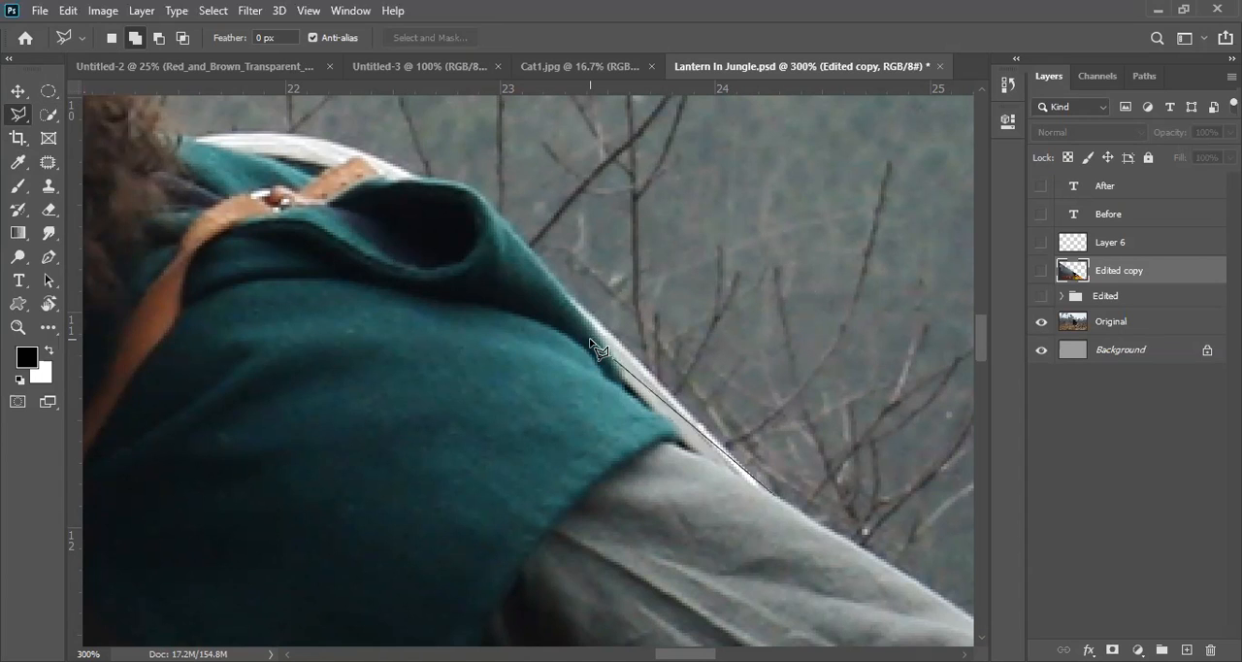
Step: Trace the lasso outline along the cape's outer edge to the neck, then down across the cape towards the upper arm
click(597, 321)
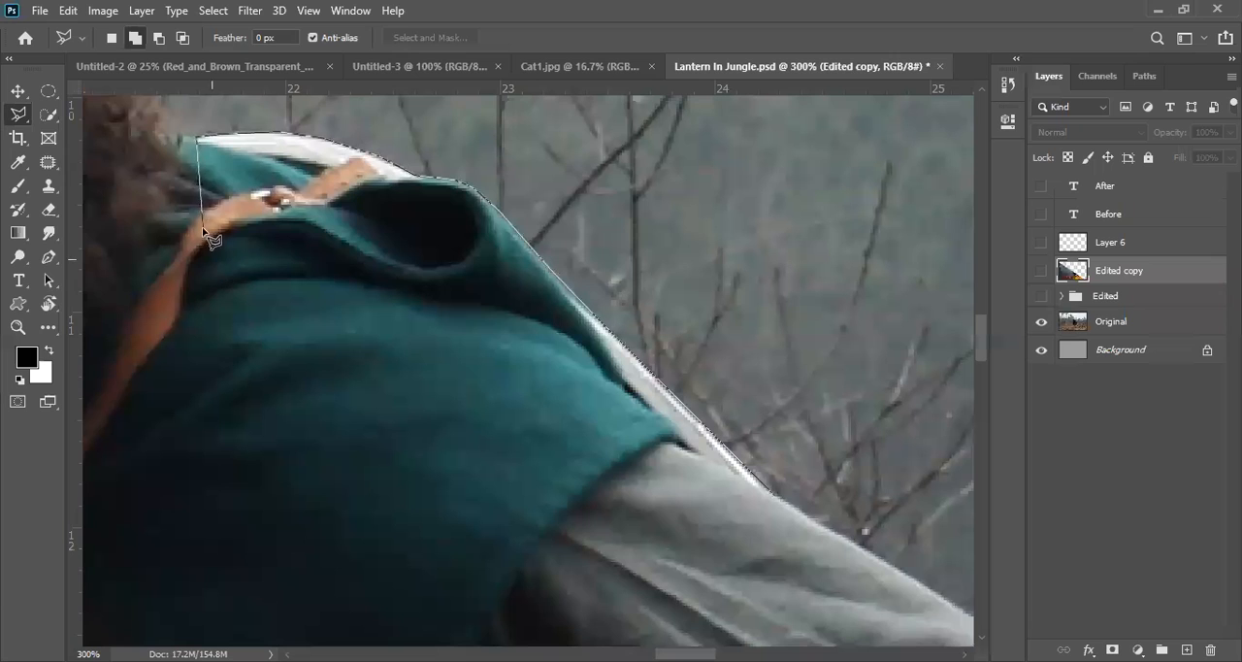
click(186, 298)
click(257, 439)
click(367, 529)
click(524, 547)
click(570, 608)
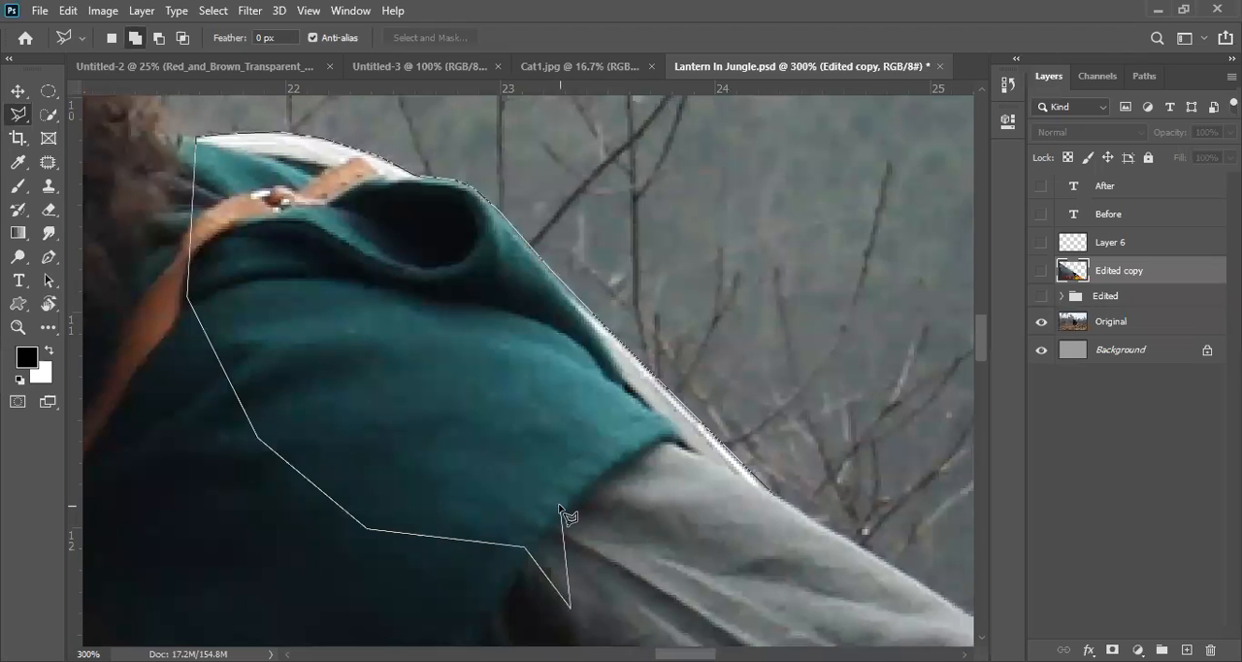
drag(584, 573, 367, 244)
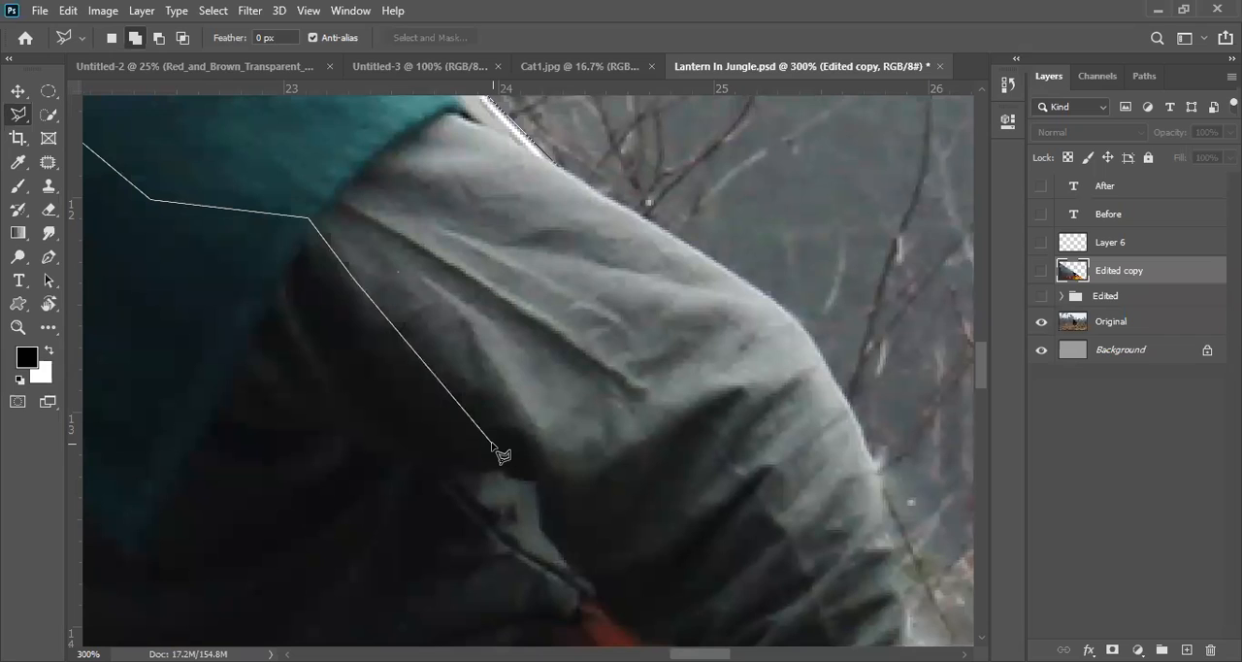
drag(502, 457, 475, 276)
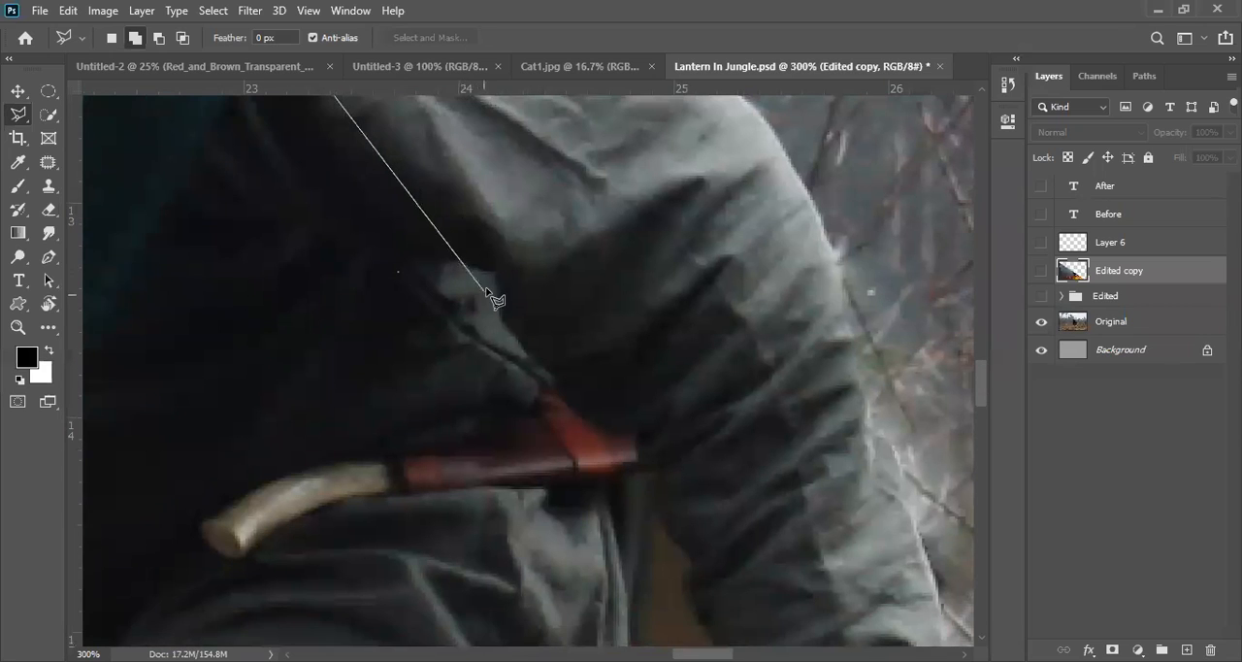
Step: Continue the lasso outline along the inner edge of the upper arm, past the red sheath and across the sleeve
click(491, 270)
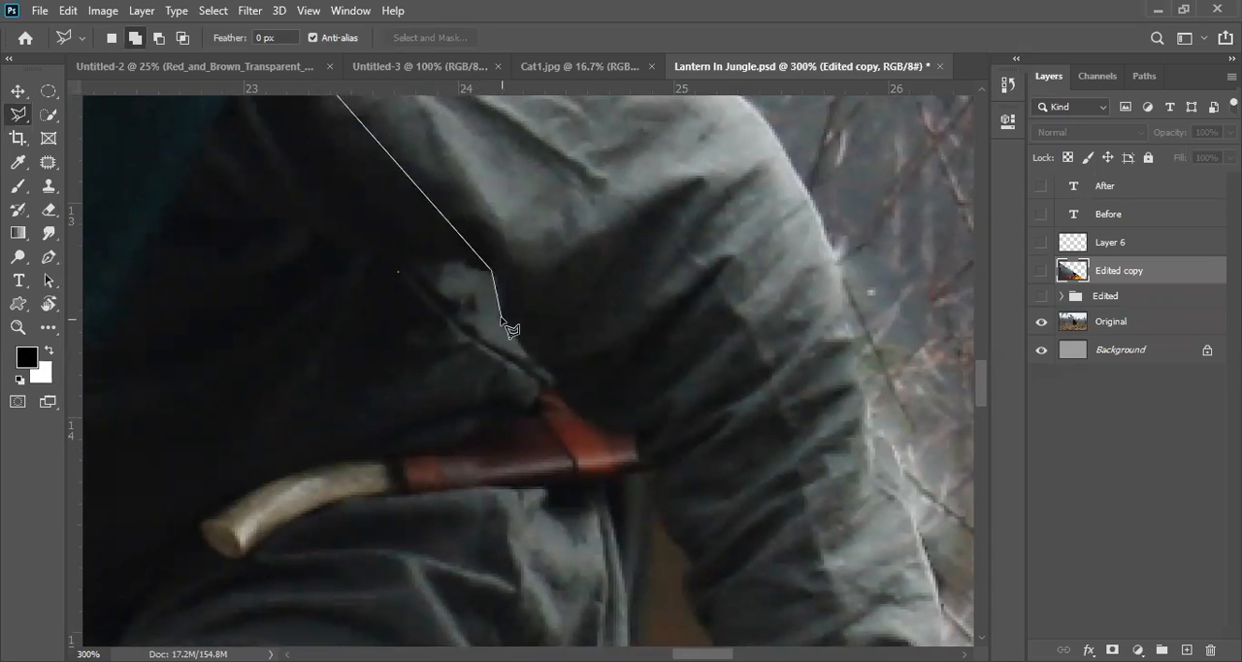
click(500, 320)
click(528, 358)
click(546, 364)
click(579, 416)
click(612, 431)
click(888, 359)
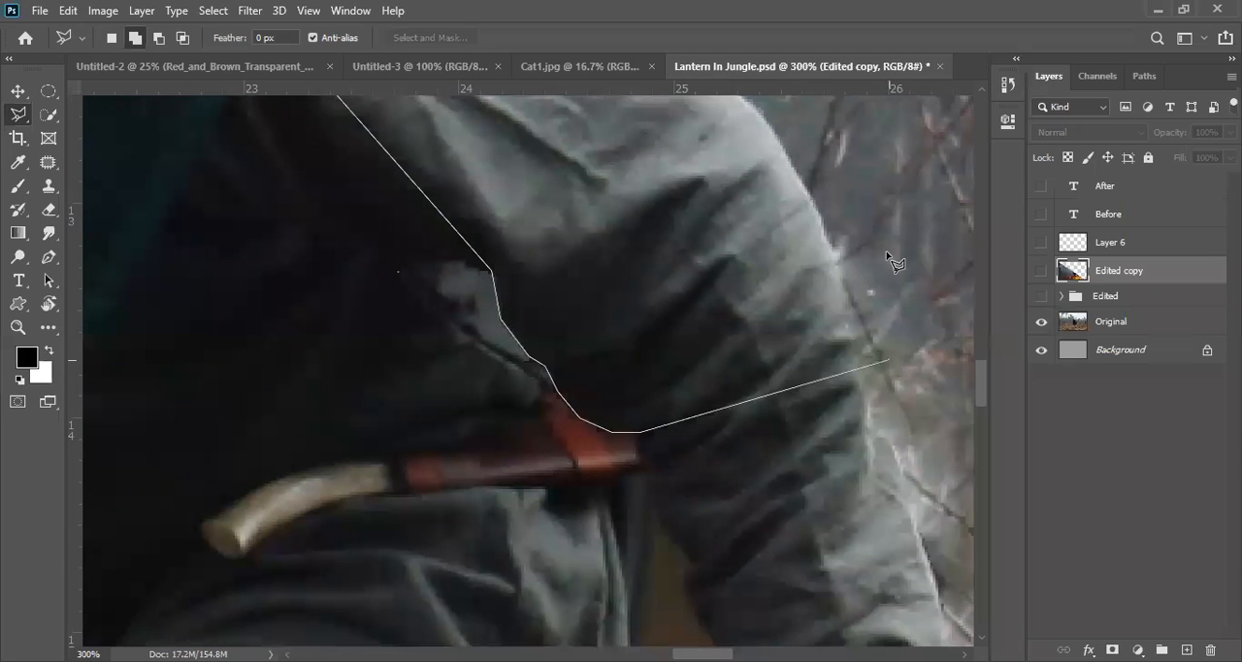
Step: Trace the sleeve's outer edge back up to the starting point and close the lasso selection, keeping it active
drag(821, 193, 792, 377)
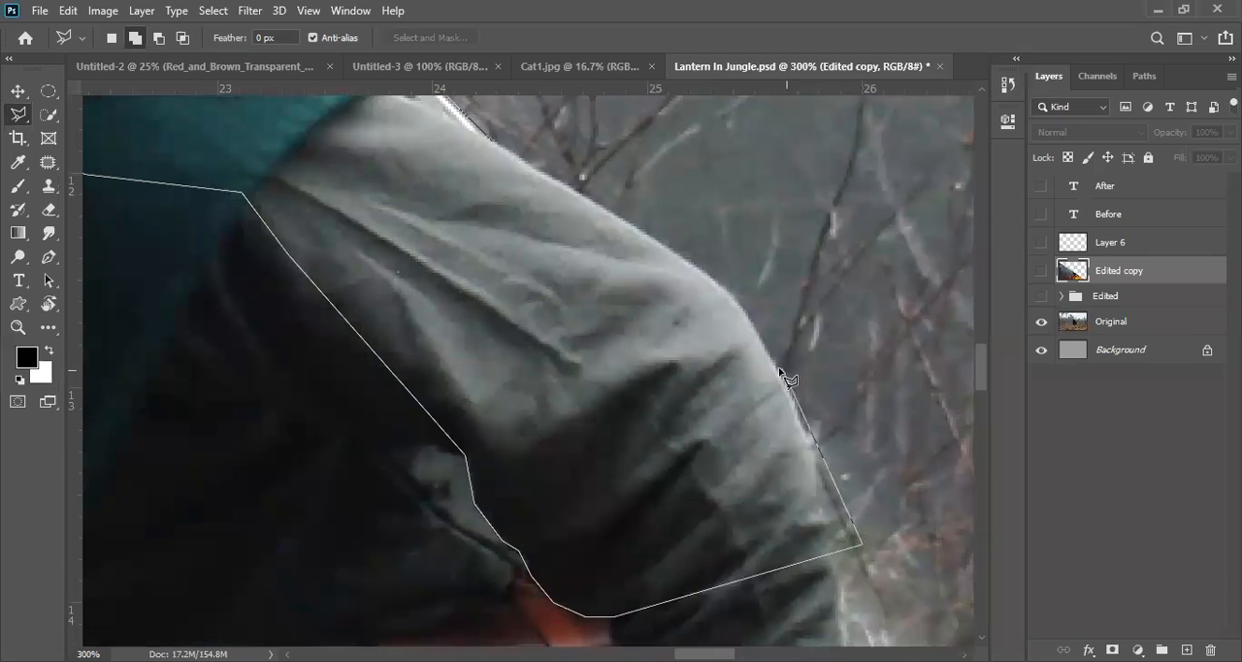
click(738, 300)
click(687, 260)
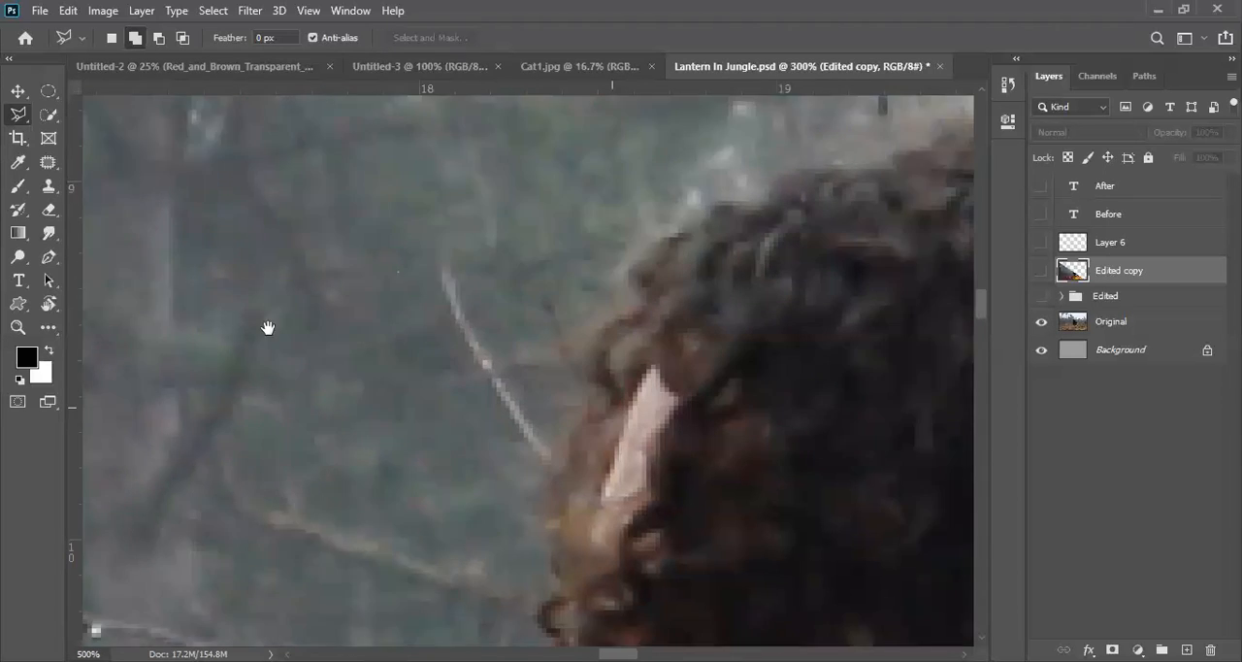
drag(268, 328, 216, 340)
drag(663, 341, 131, 204)
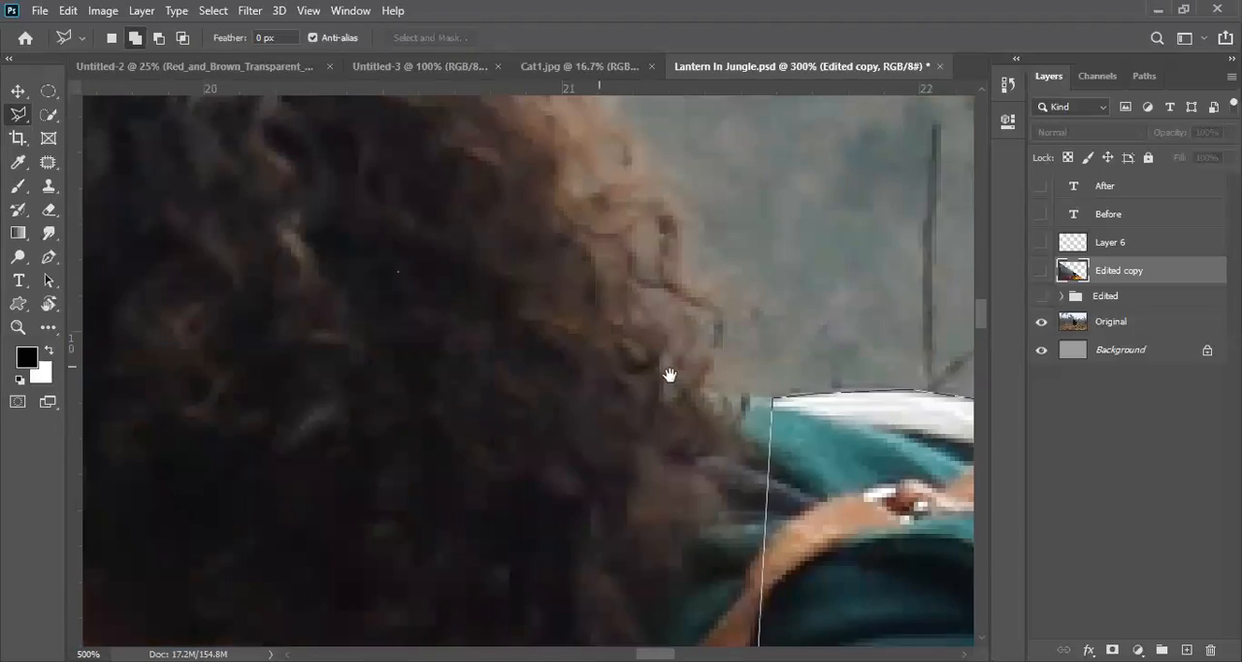
drag(668, 375, 290, 228)
drag(621, 370, 87, 68)
drag(536, 367, 430, 194)
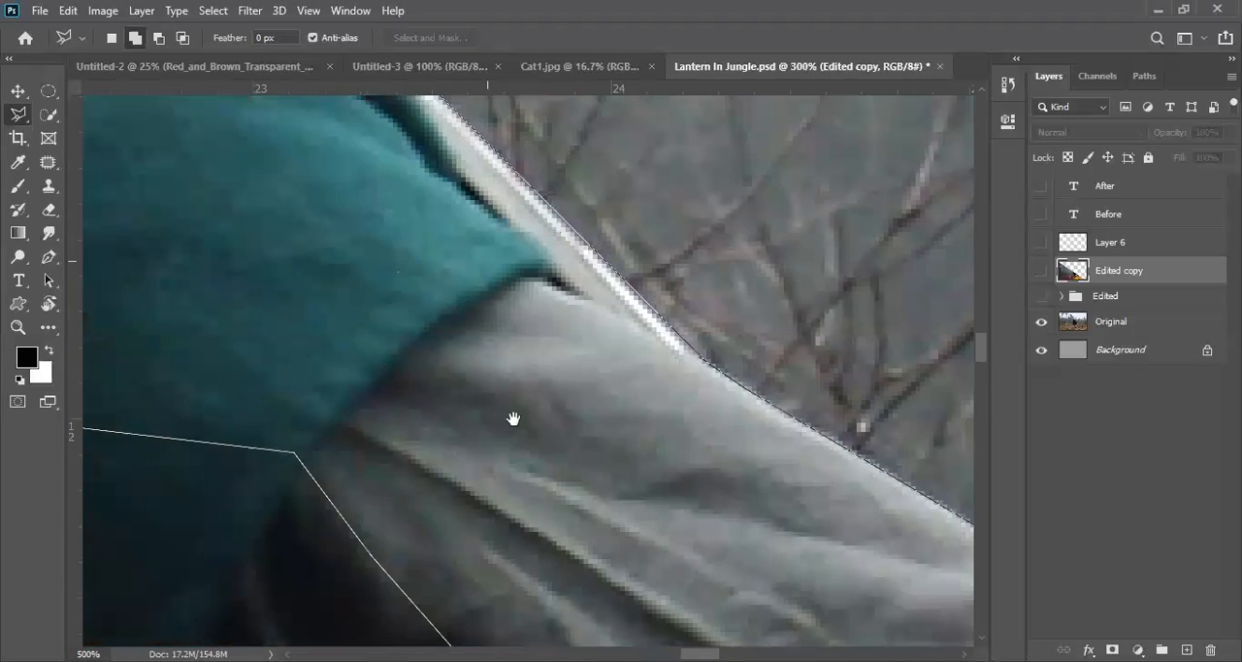
drag(516, 420, 386, 342)
drag(757, 473, 464, 248)
drag(463, 305, 417, 252)
drag(362, 222, 569, 492)
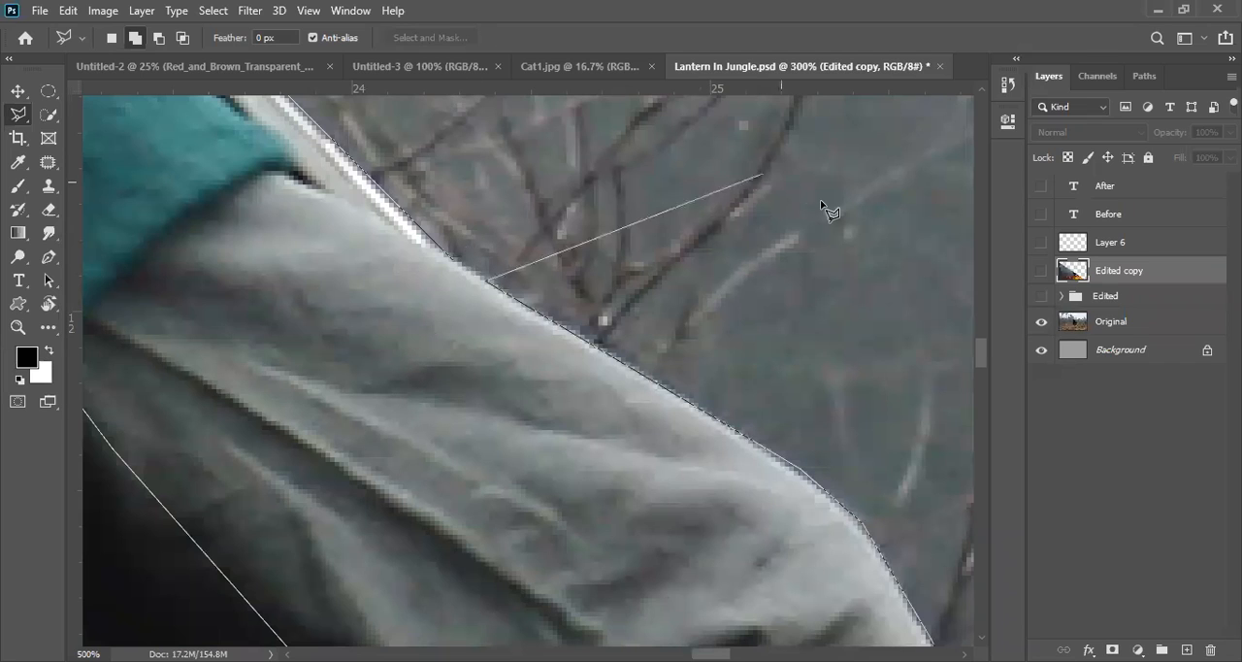
click(452, 257)
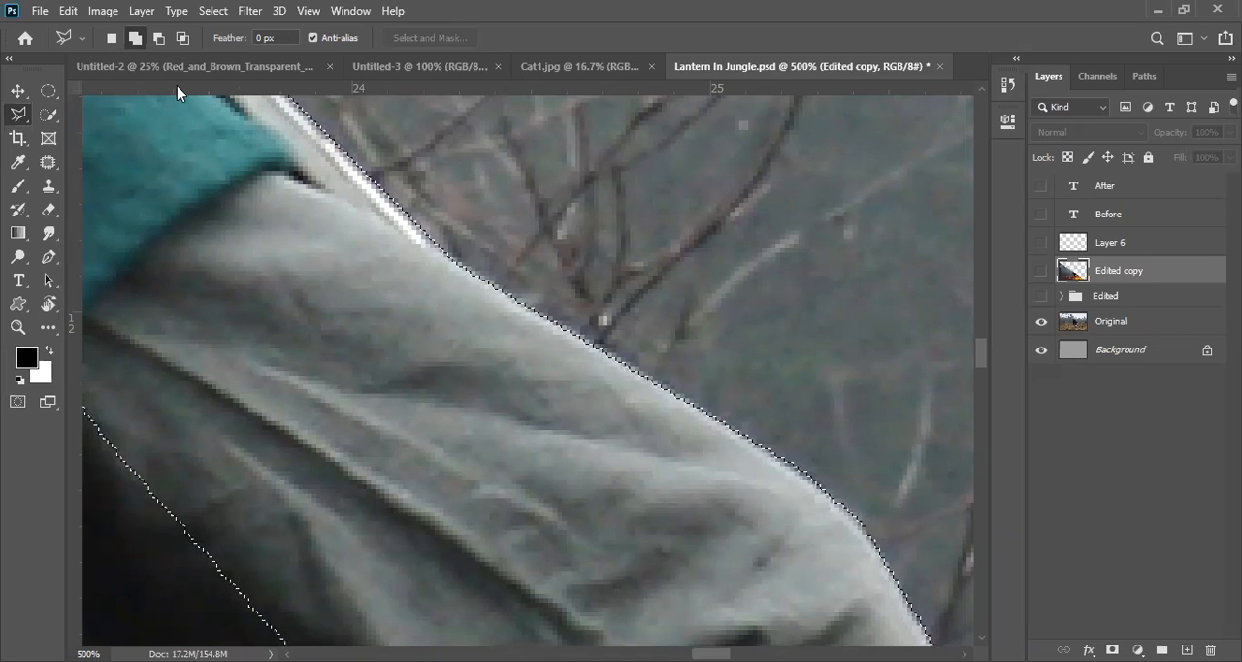
key(ctrl+d)
key(ctrl+z)
Step: Copy the selected shoulder and sleeve area from the Original layer onto a new layer
alt+click(684, 444)
alt+click(684, 444)
alt+click(685, 443)
alt+click(685, 443)
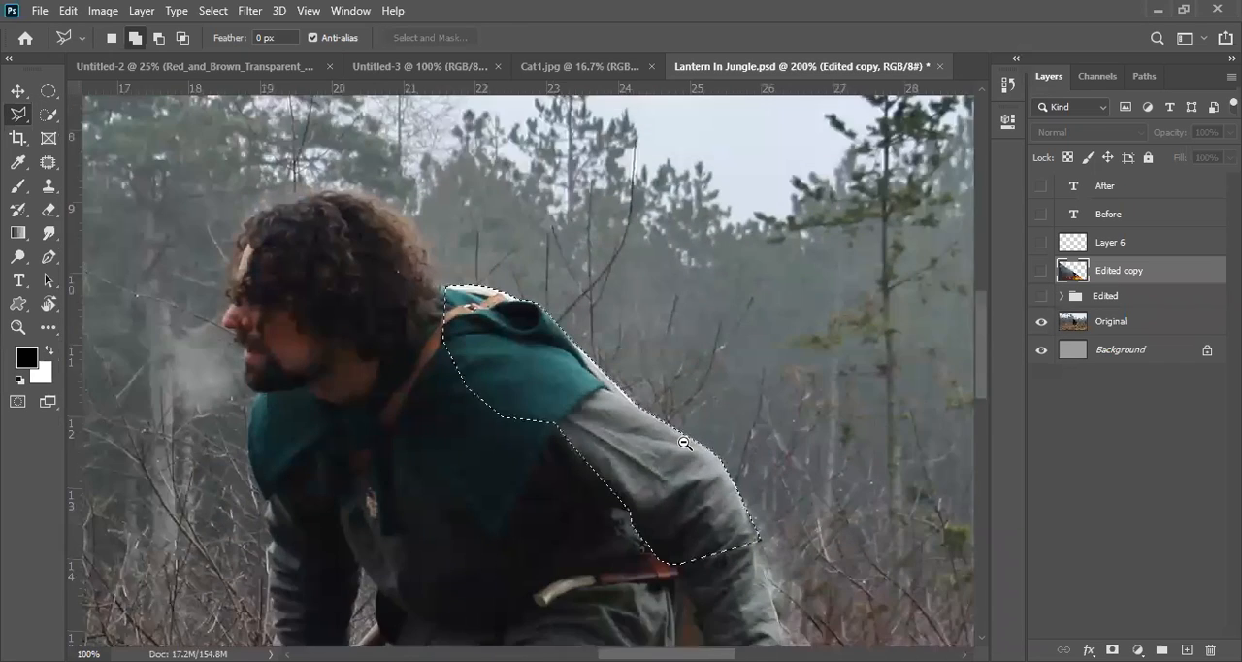
alt+click(684, 443)
alt+click(684, 443)
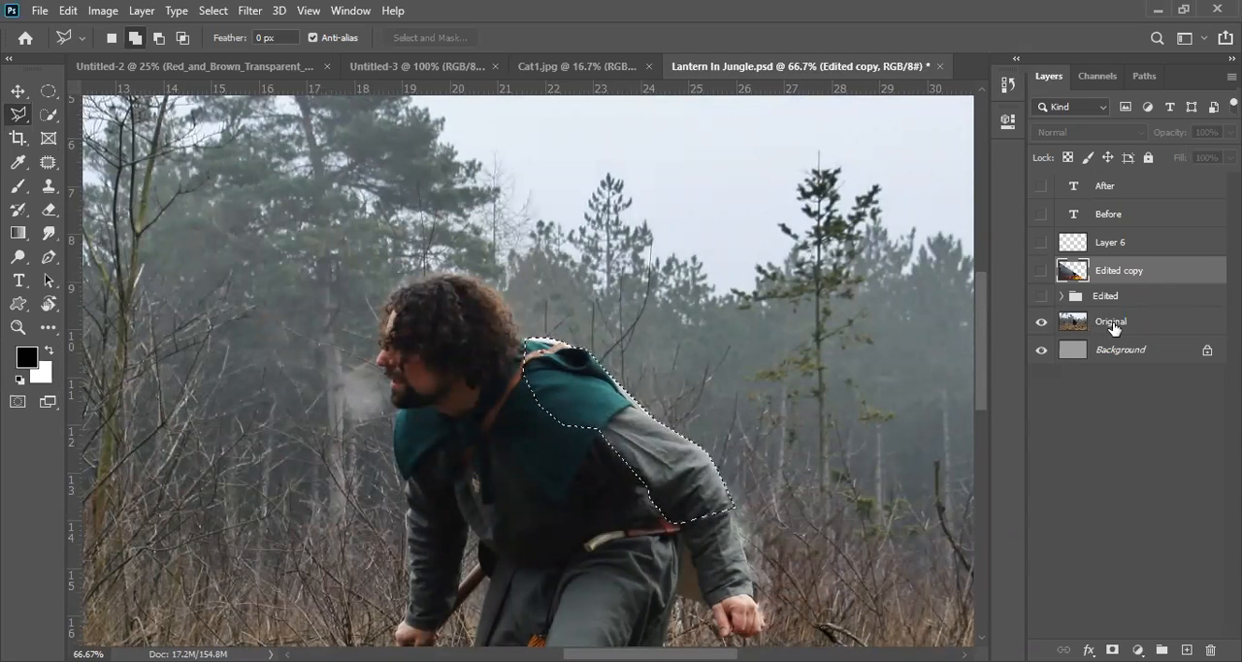
click(1116, 324)
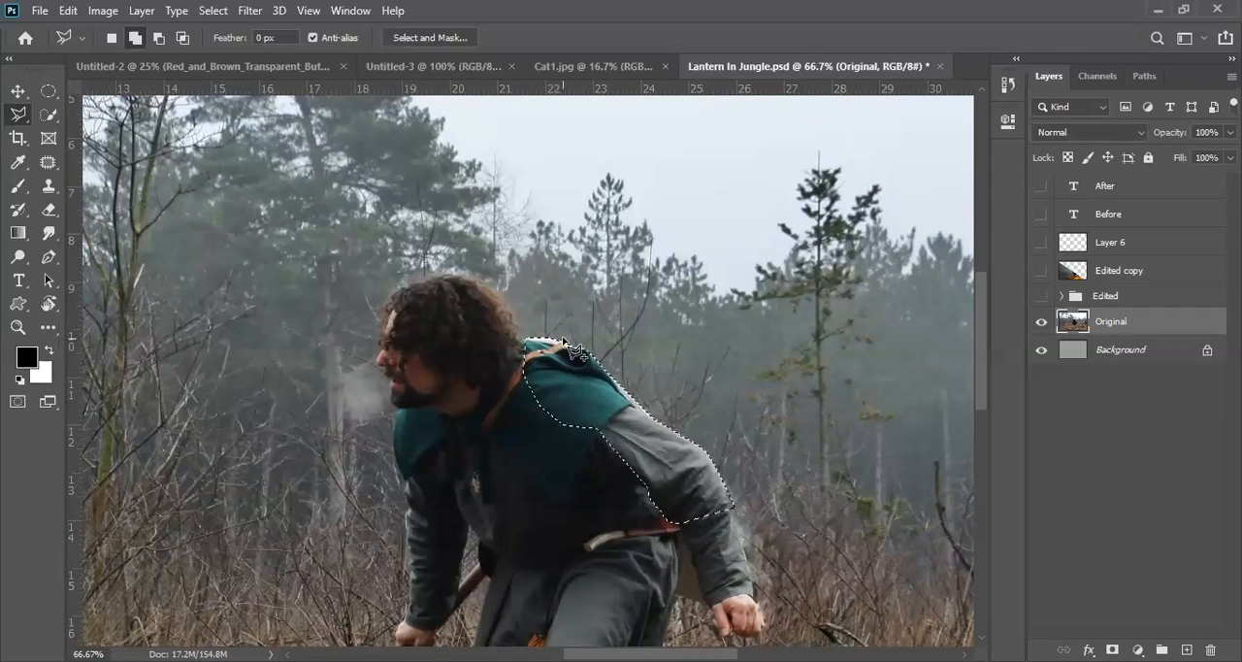
click(15, 91)
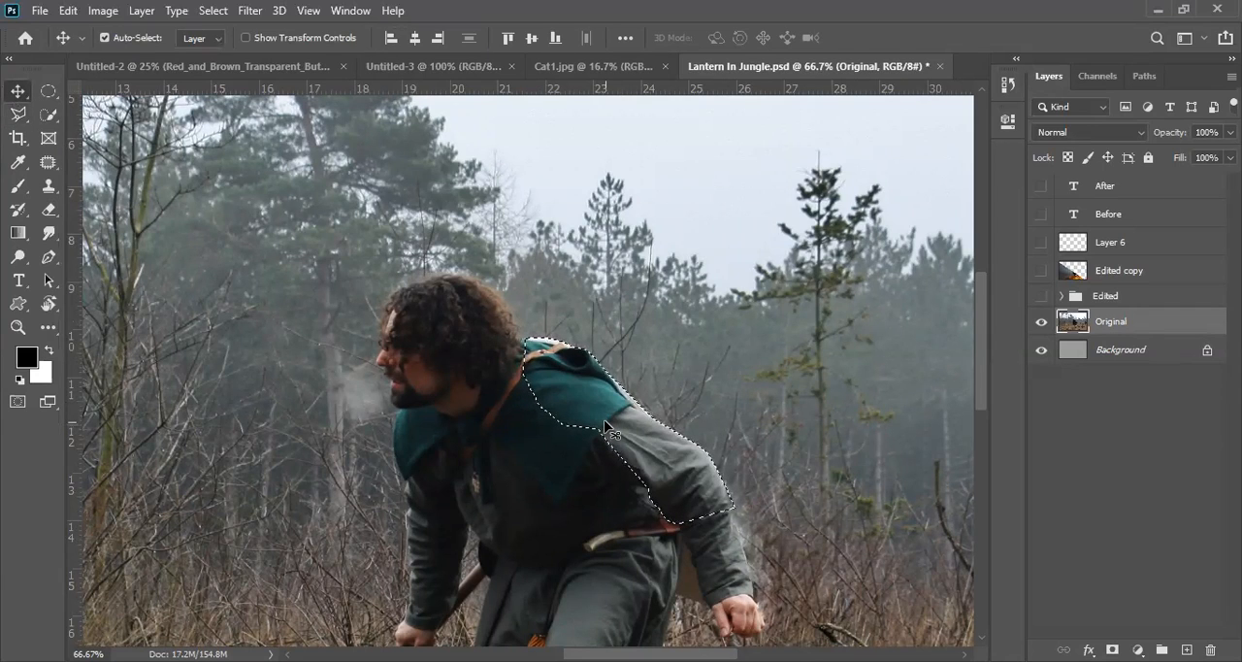
key(ctrl)
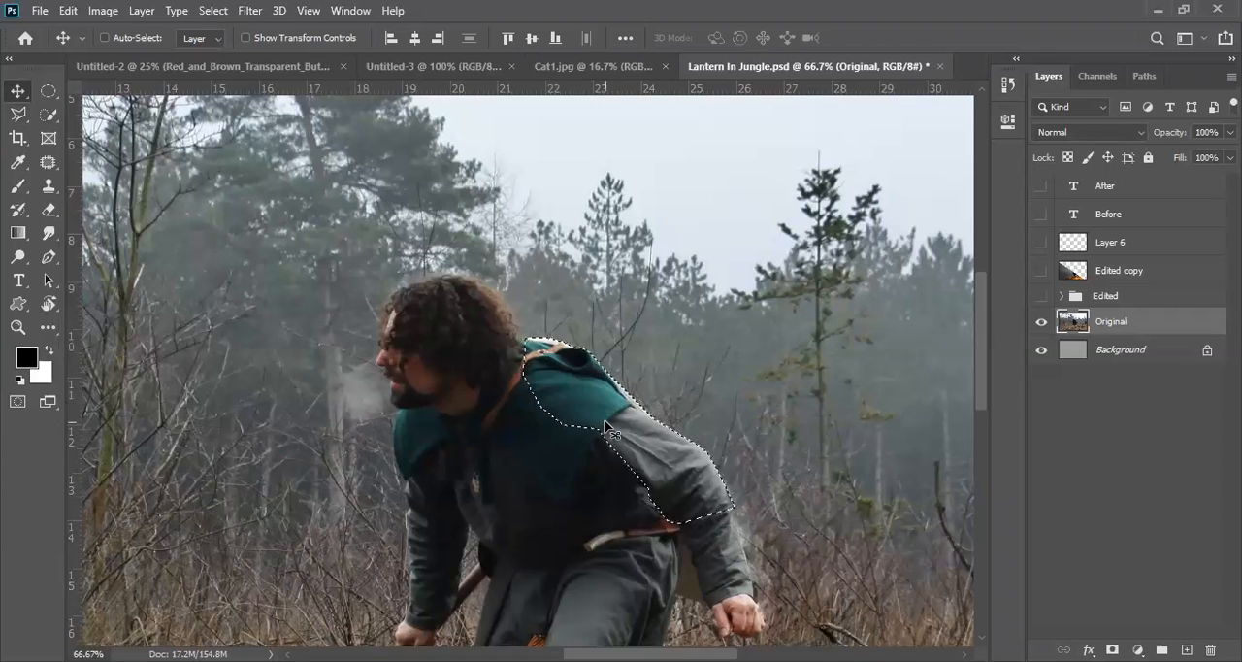
key(ctrl+j)
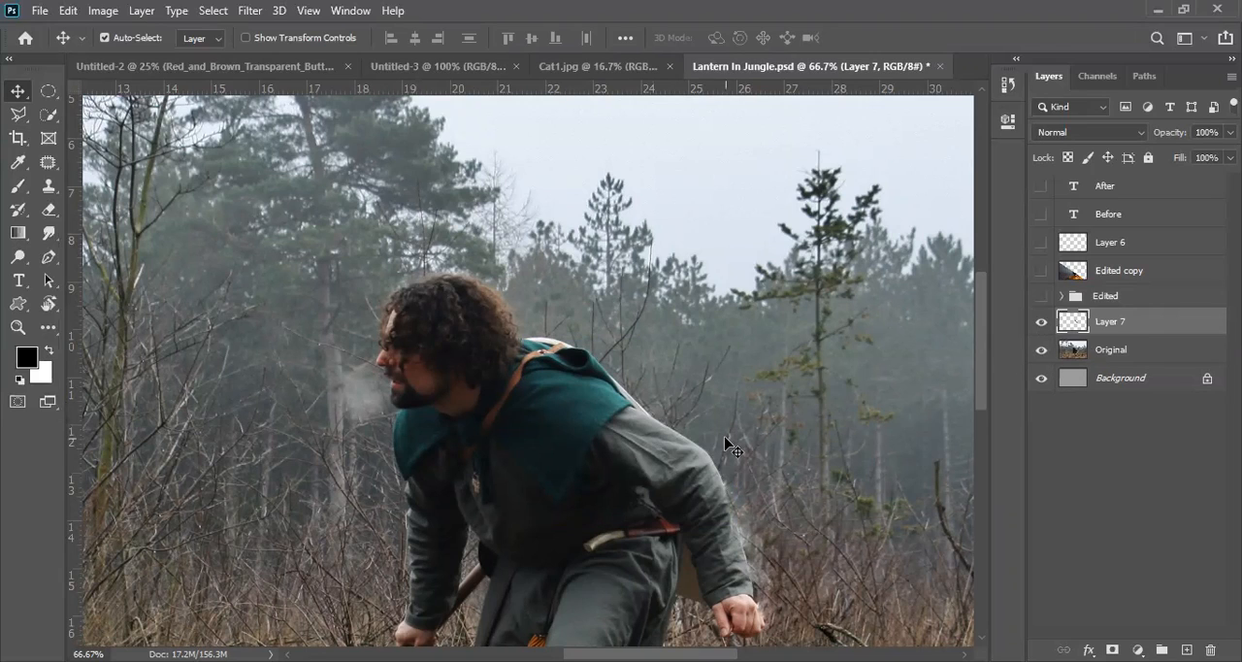
Step: Move the copied sleeve piece up over the trees away from the man, and shift the Original layer separately
drag(653, 454, 732, 323)
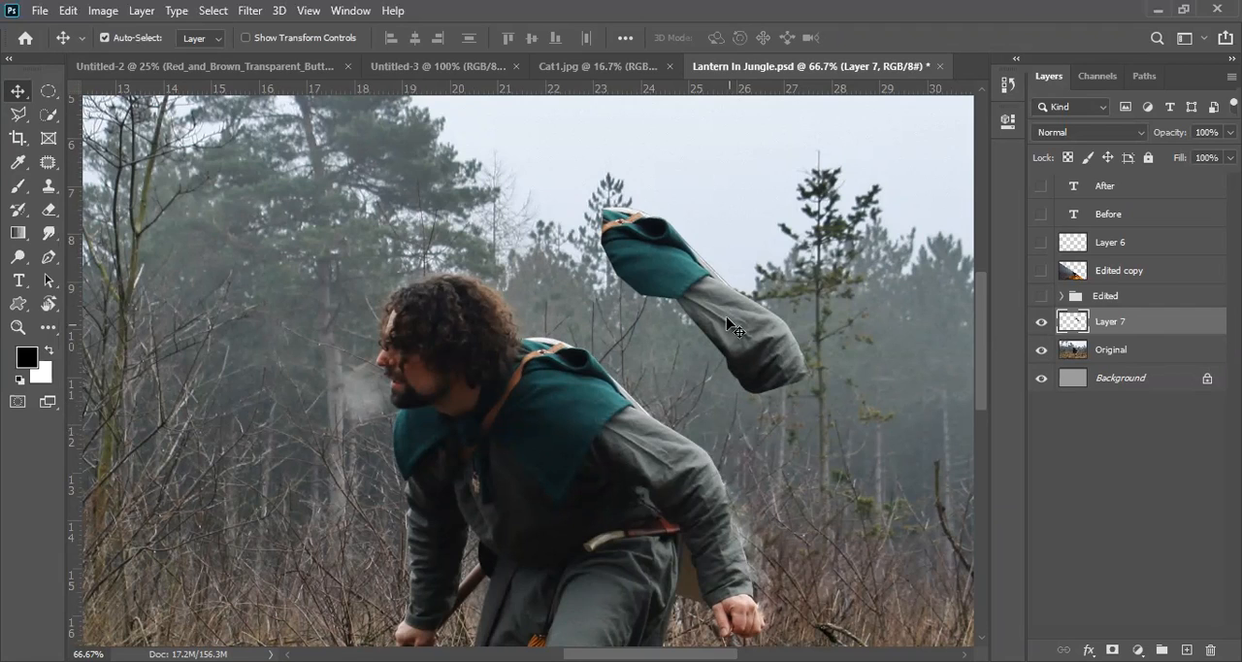
drag(723, 310, 687, 417)
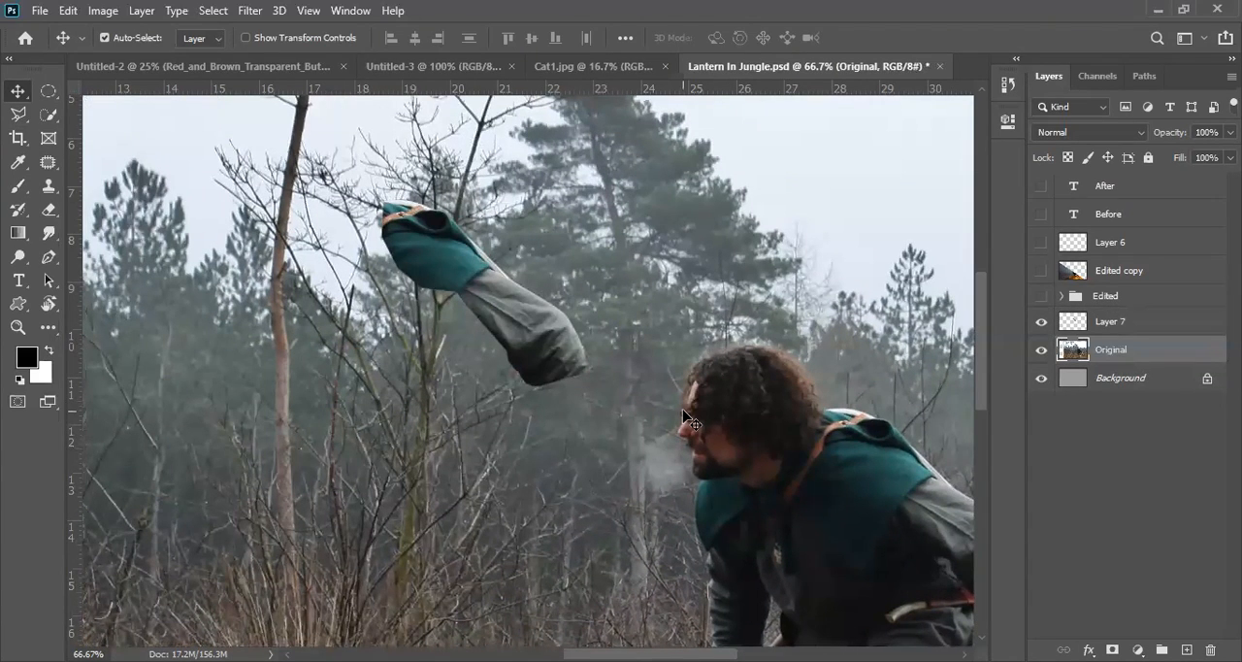
Step: Undo the Original layer's shift and move the copied sleeve piece over the trees behind the man's back
key(ctrl+z)
click(483, 286)
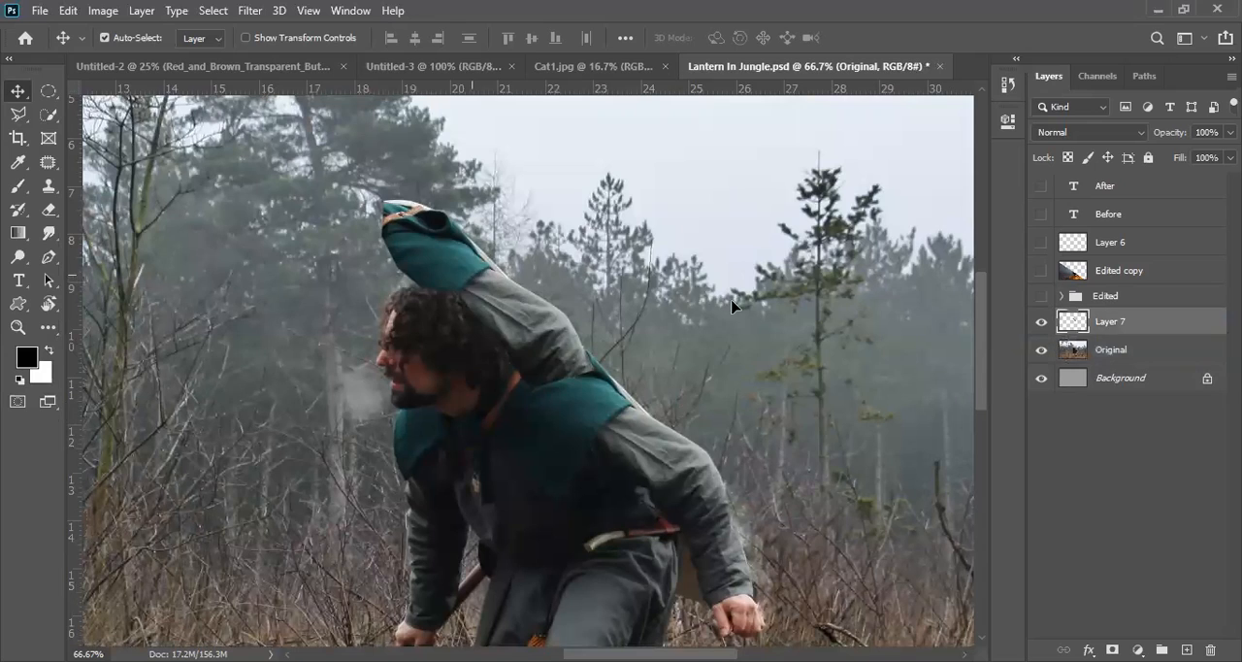
key(ctrl+z)
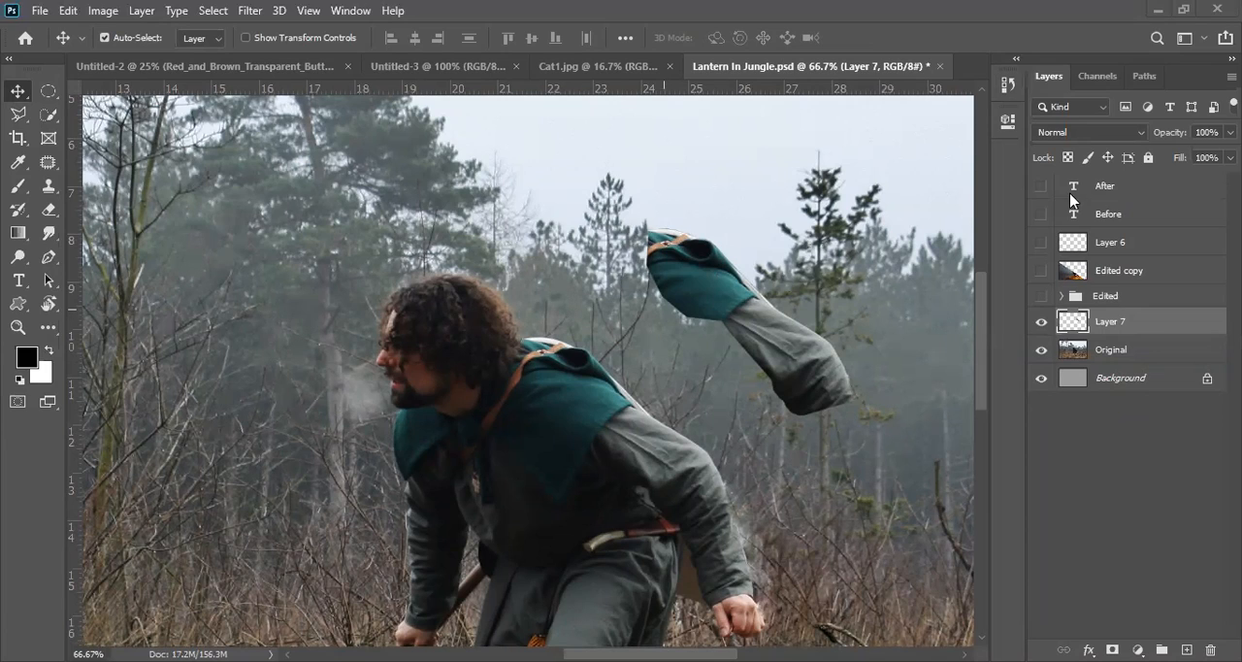
Step: Hide the sleeve piece on Layer 7 and make the Original layer active
click(1041, 322)
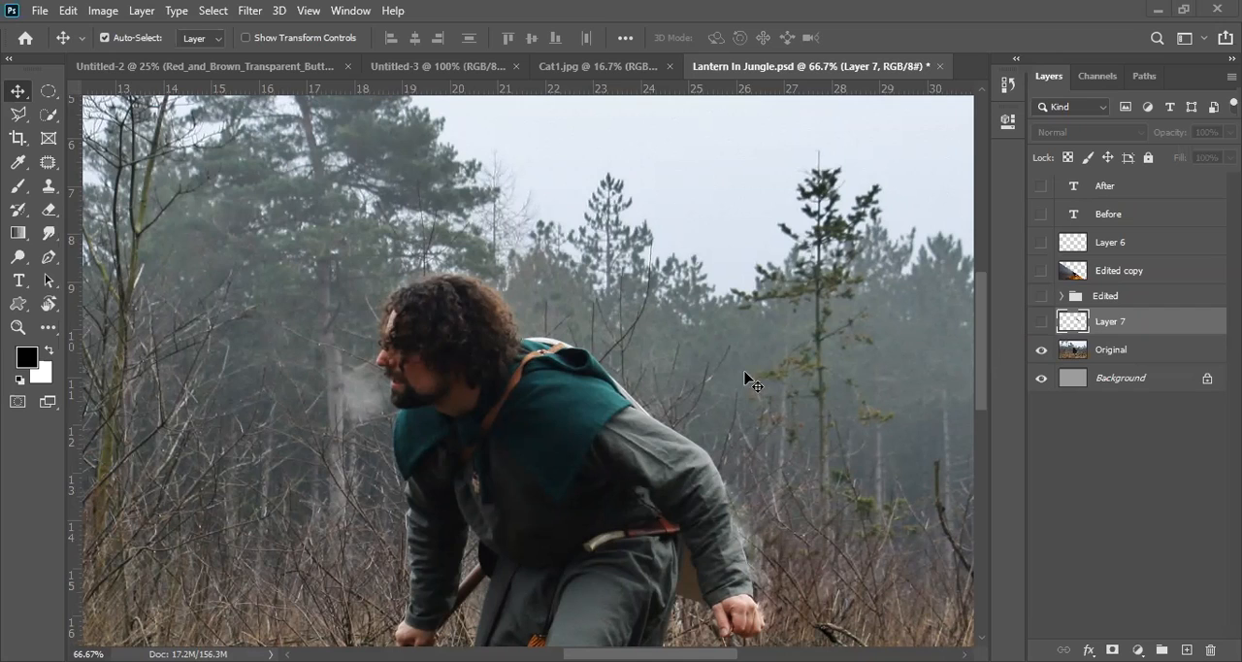
click(538, 406)
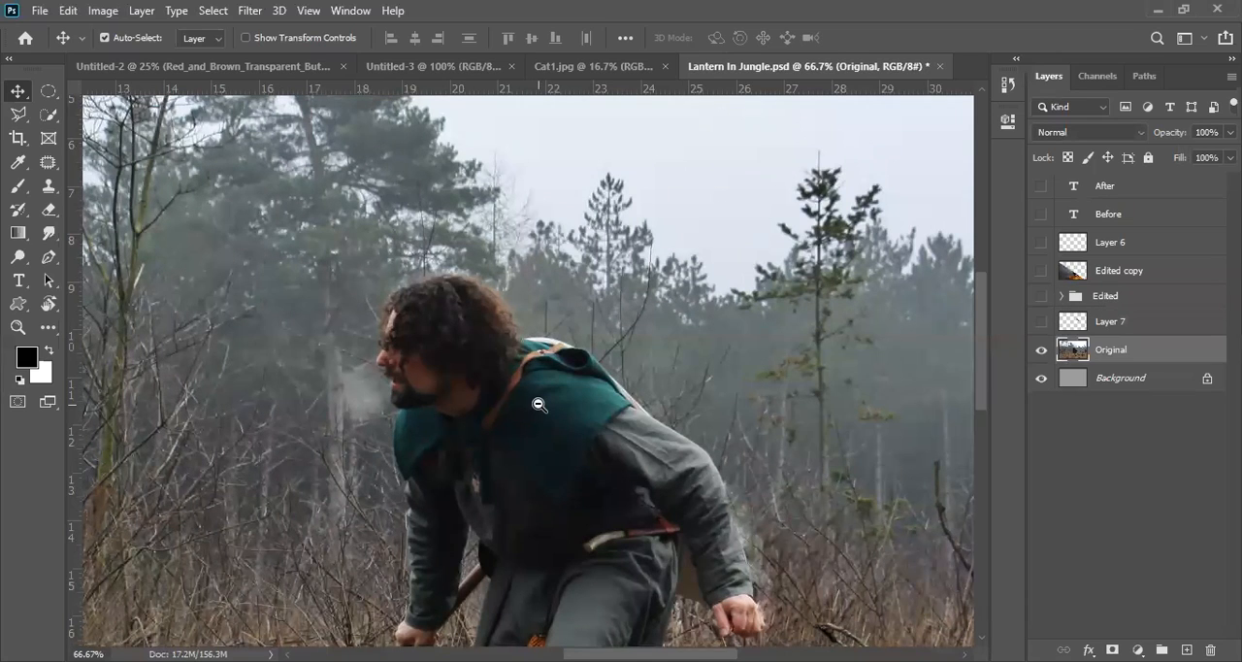
Step: Try painting over the man on the Original layer with a soft black brush at size 400, and undo the painting
key(ctrl+minus)
key(ctrl+minus)
key(ctrl+minus)
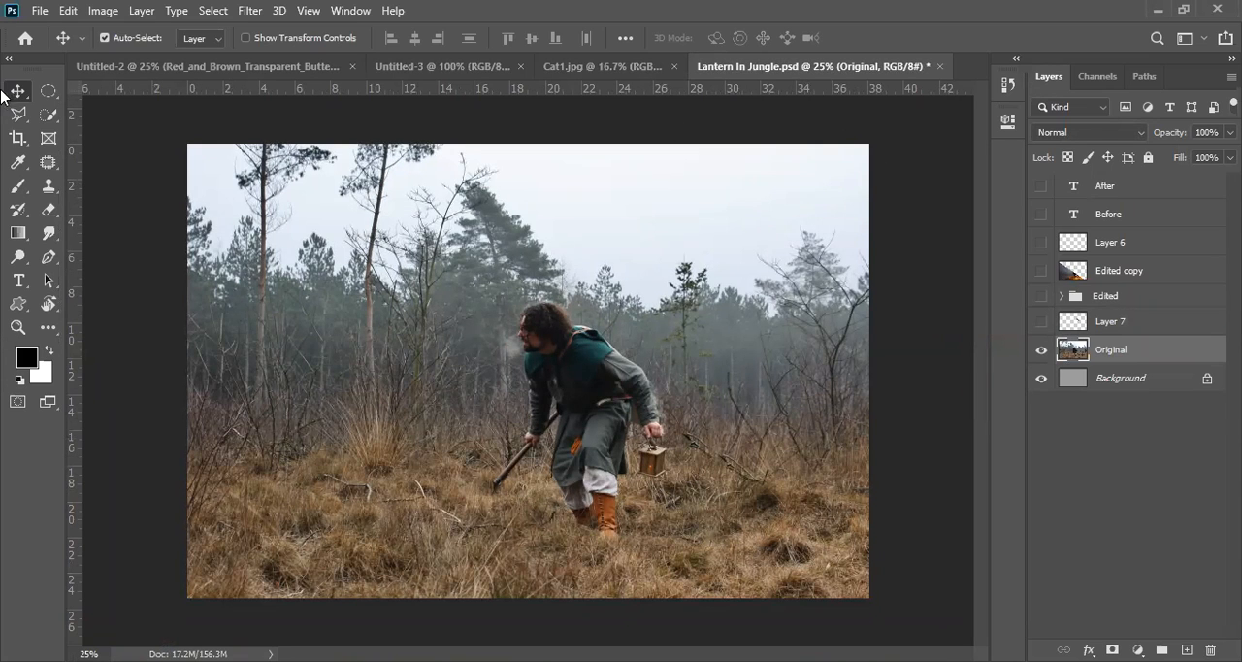
click(21, 191)
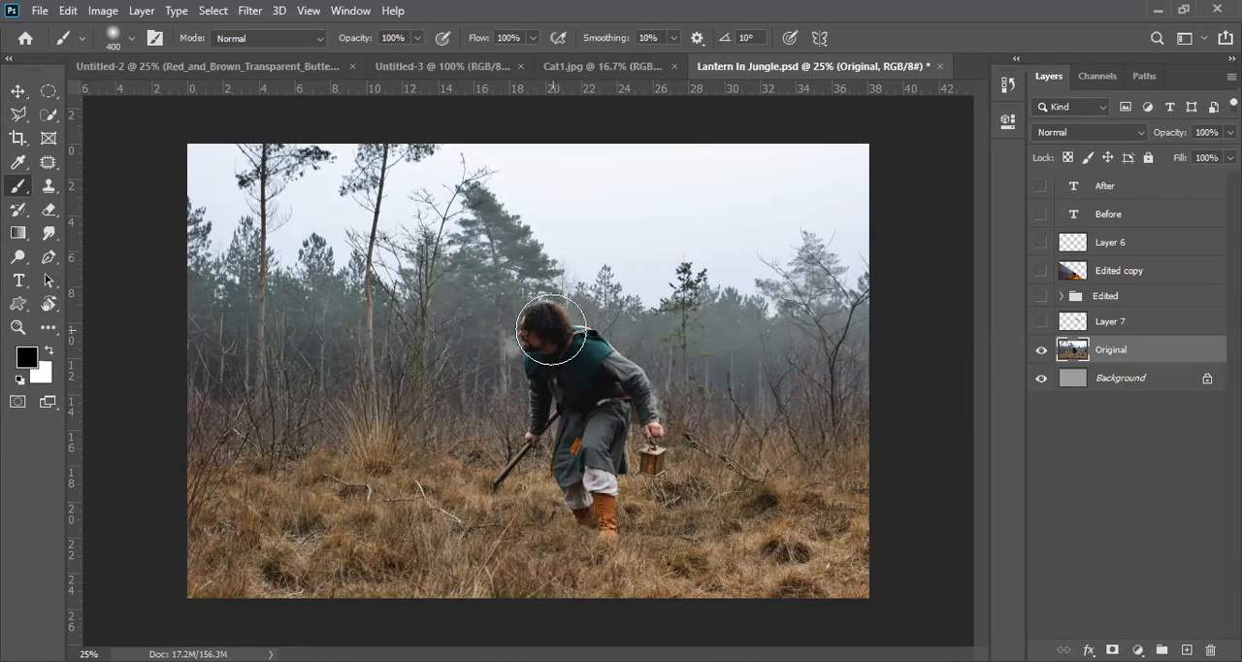
mouse_move(540, 319)
mouse_down()
mouse_move(593, 406)
mouse_move(599, 506)
mouse_move(607, 387)
mouse_move(575, 332)
mouse_move(554, 324)
mouse_move(561, 448)
mouse_move(615, 382)
mouse_move(611, 477)
mouse_up()
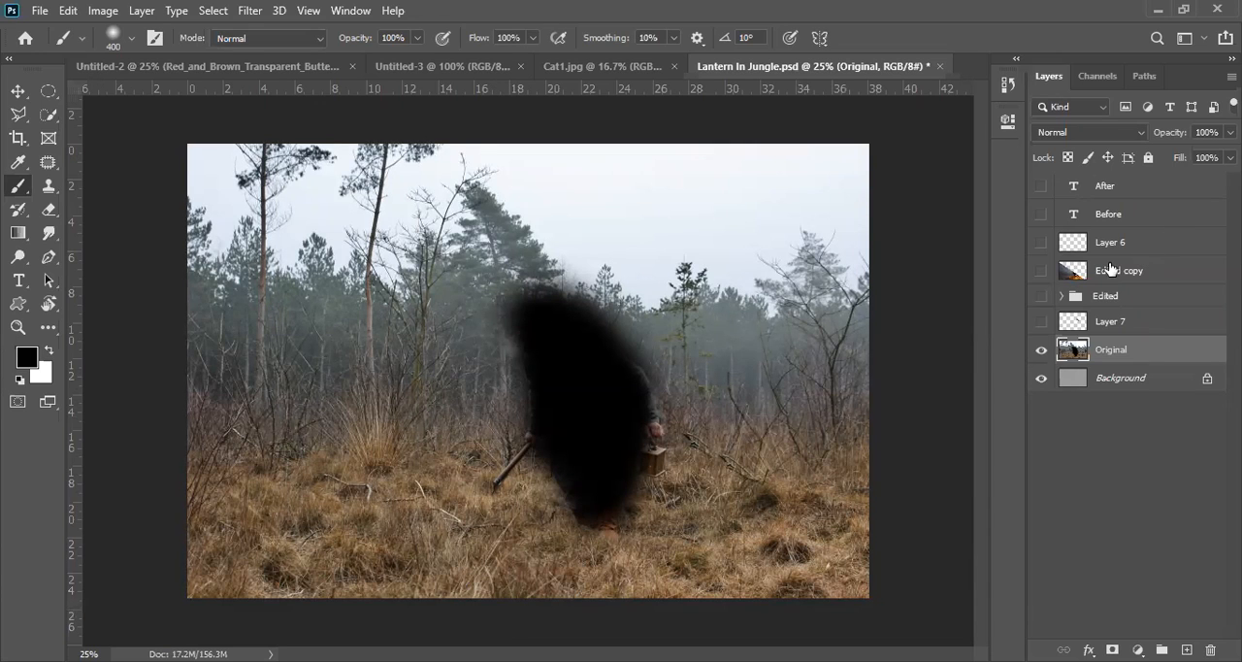
key(ctrl+z)
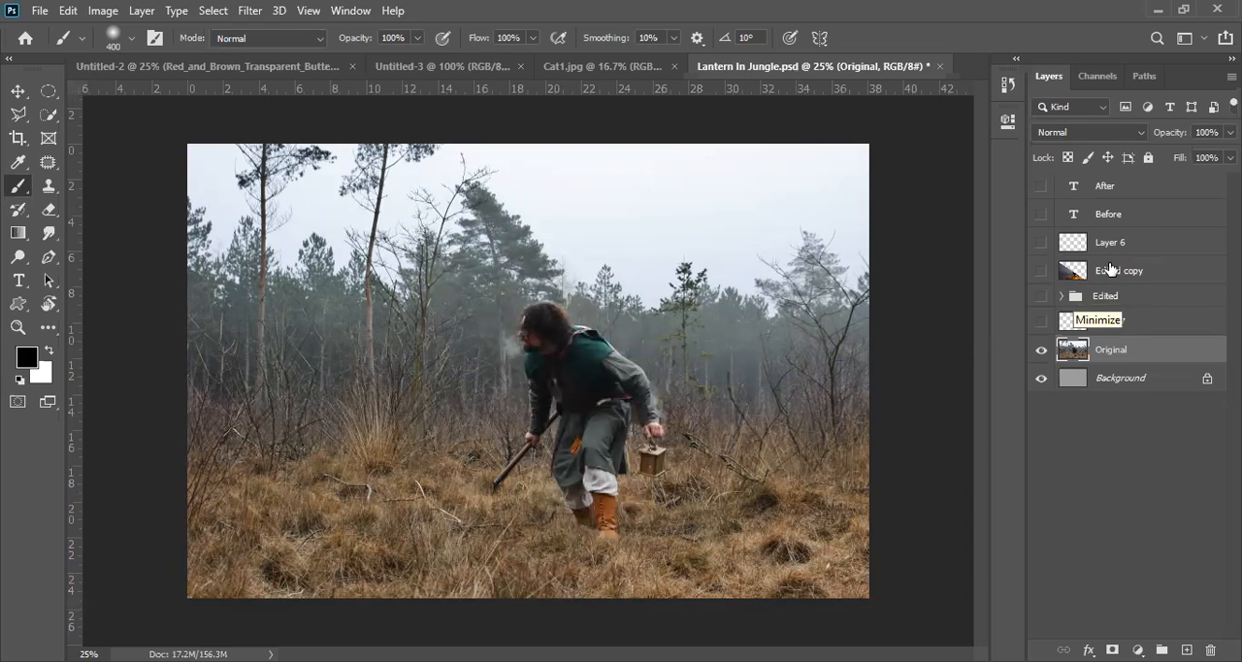
Step: Expand the Edited group and load Layer 1's outline as an active selection around the man
click(1061, 296)
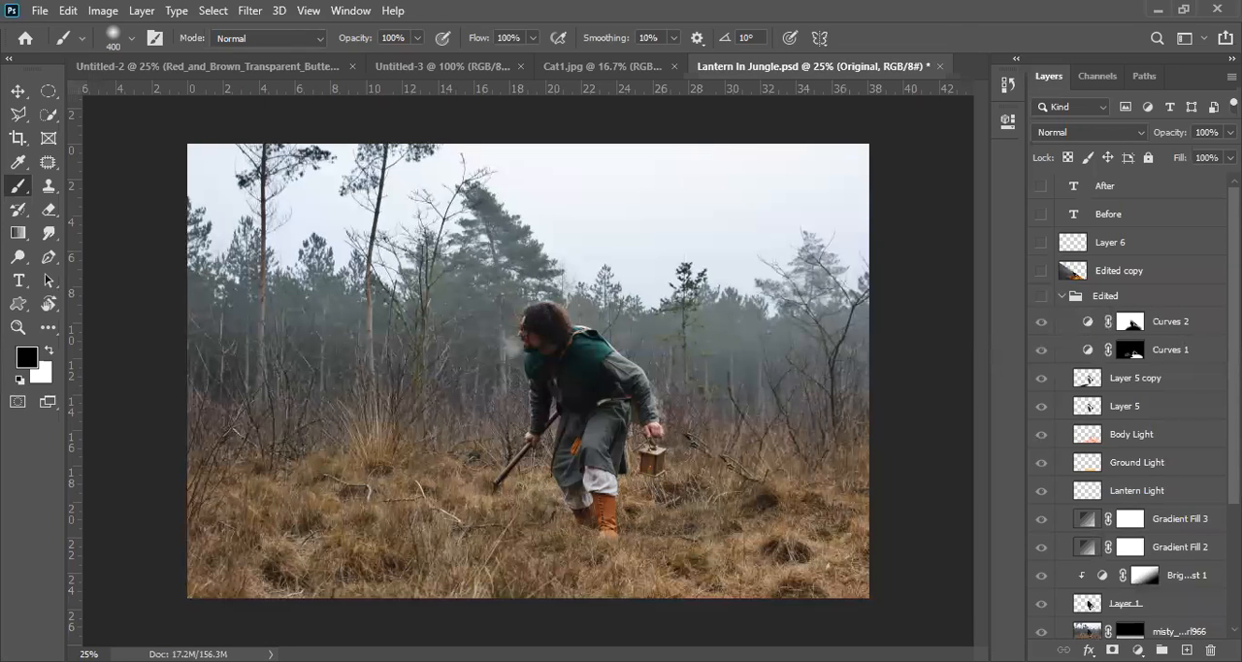
scroll(1125, 408, down, 3)
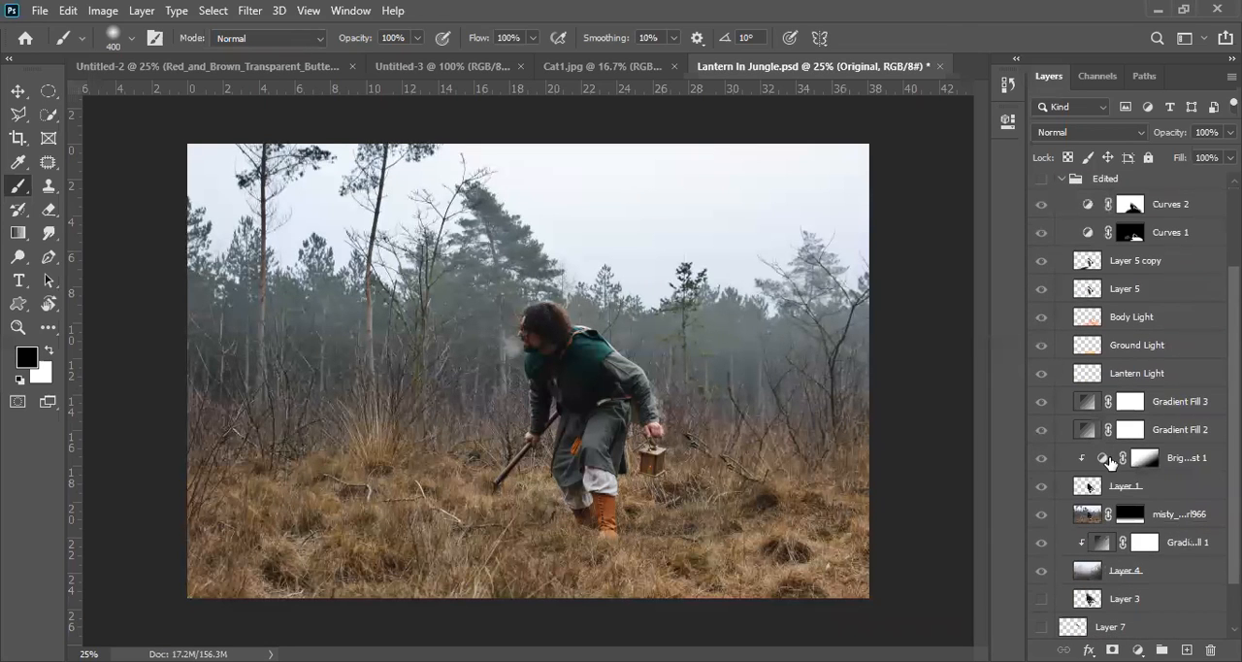
ctrl+click(1088, 485)
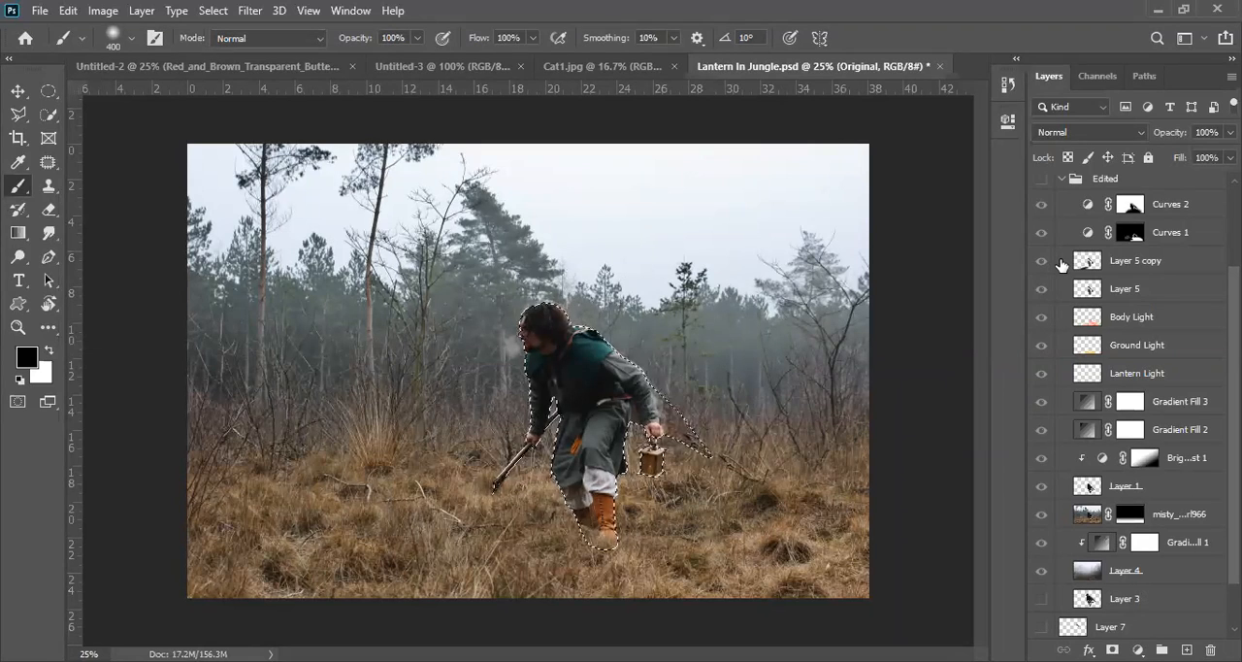
key(ctrl+d)
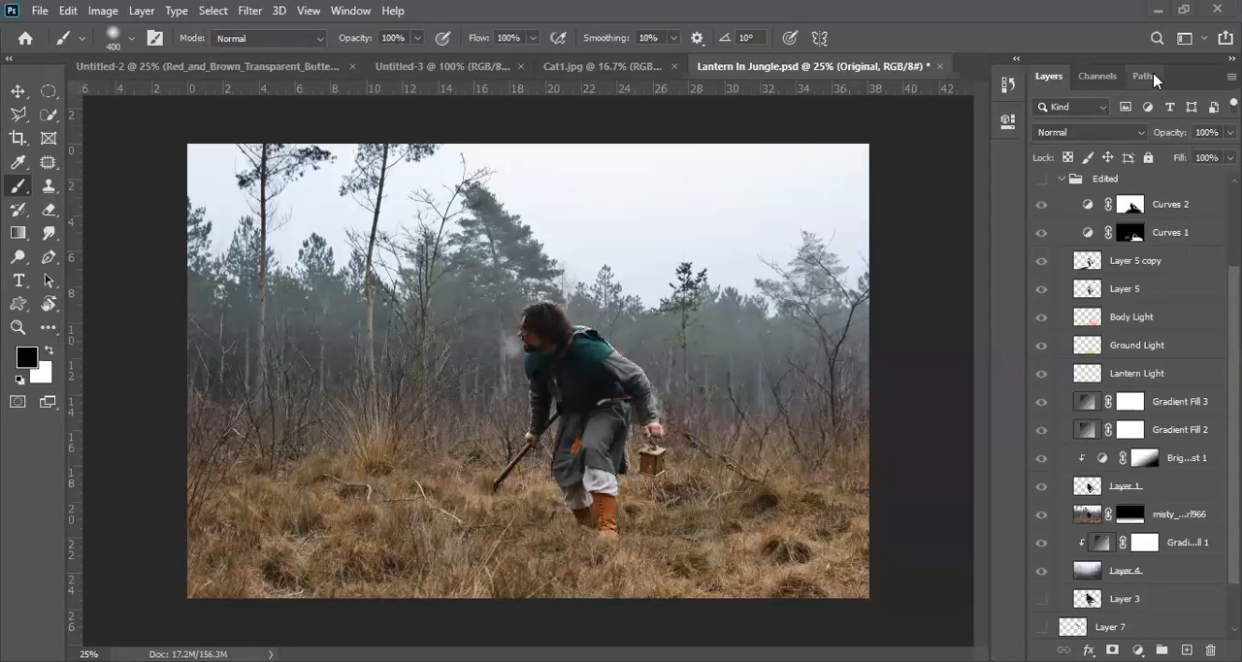
key(ctrl+z)
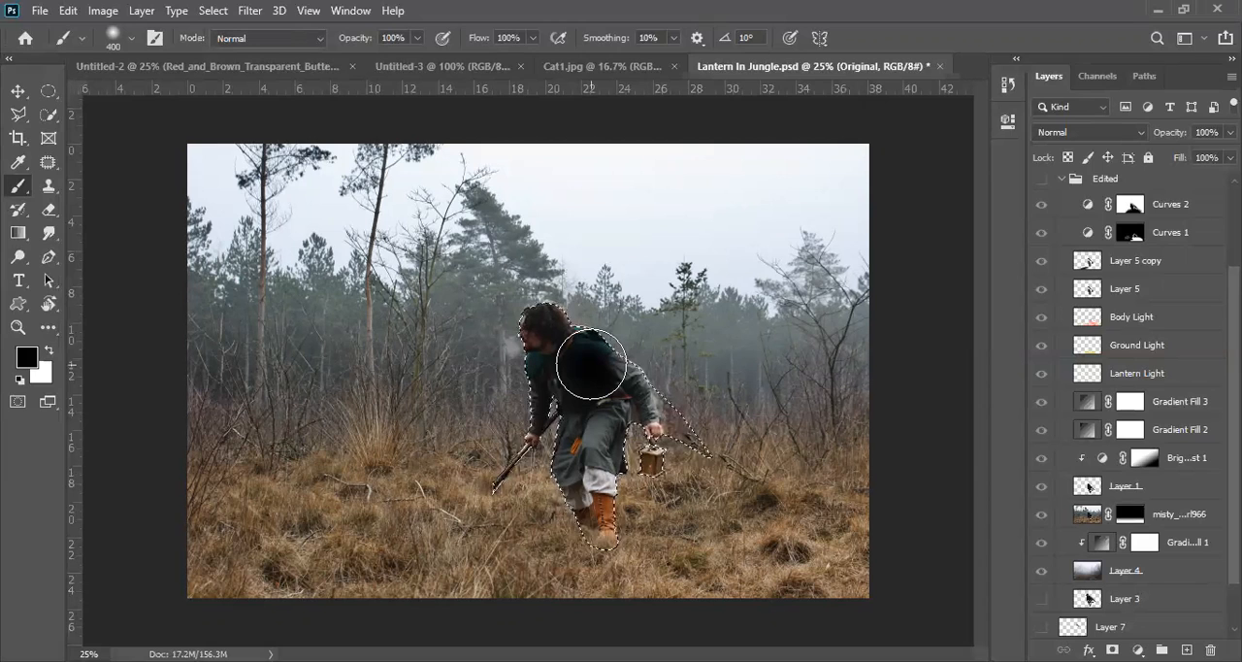
Step: Try painting the selected man black with the brush inside the selection, and undo the strokes
drag(590, 364, 548, 330)
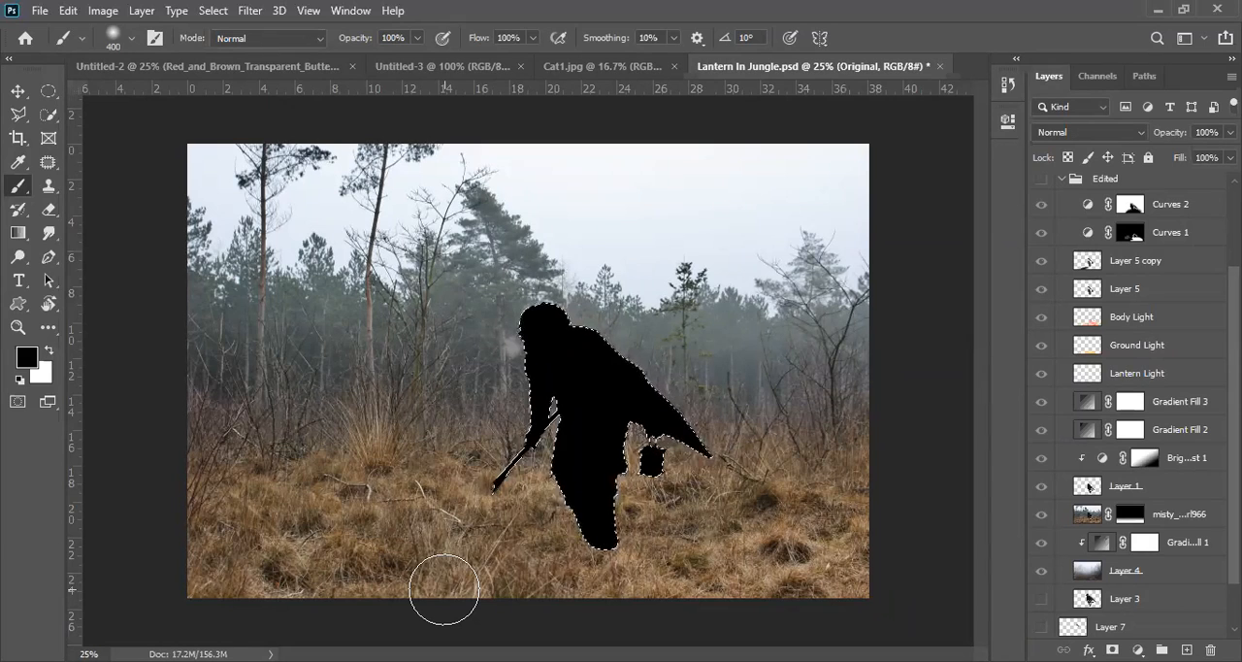
key(ctrl+z)
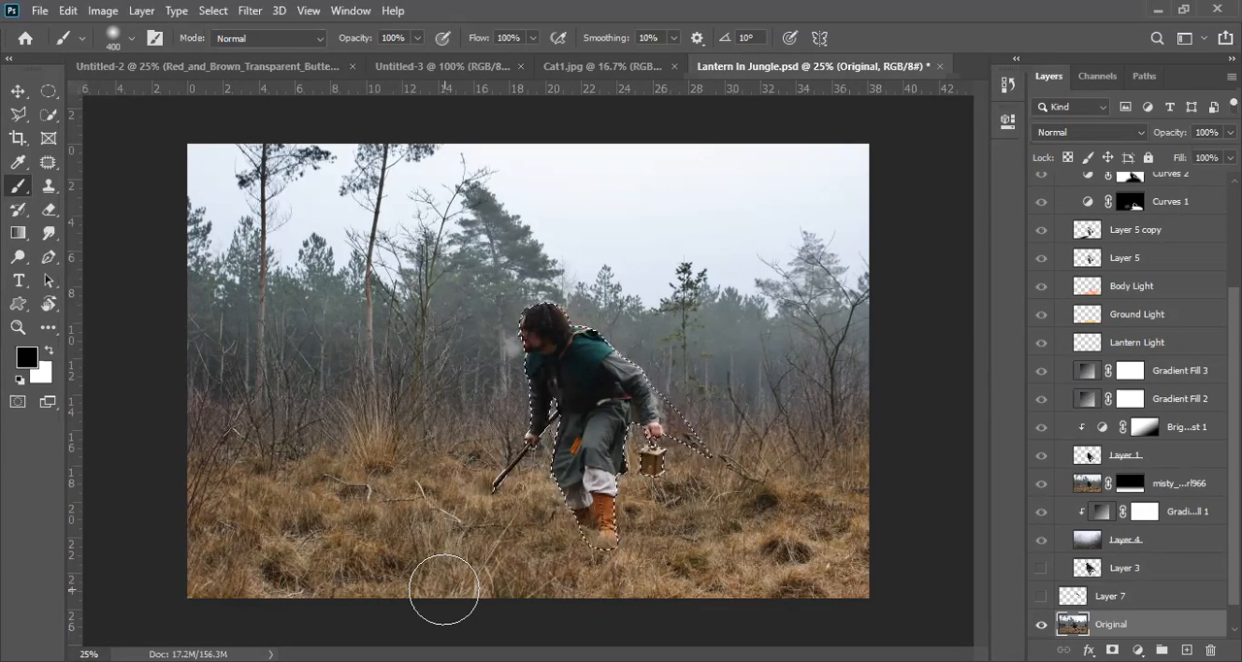
Step: Copy the selected man from the Original layer onto a new layer, testing the copy with an undone move and a visibility toggle
key(ctrl+j)
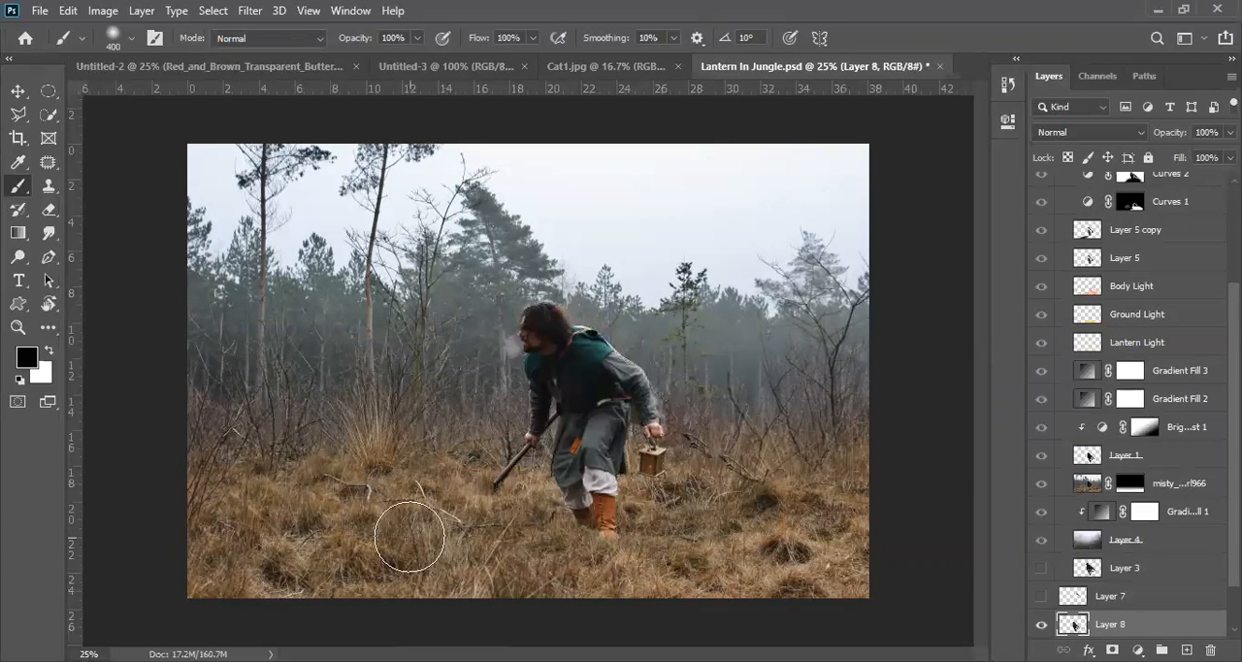
click(18, 92)
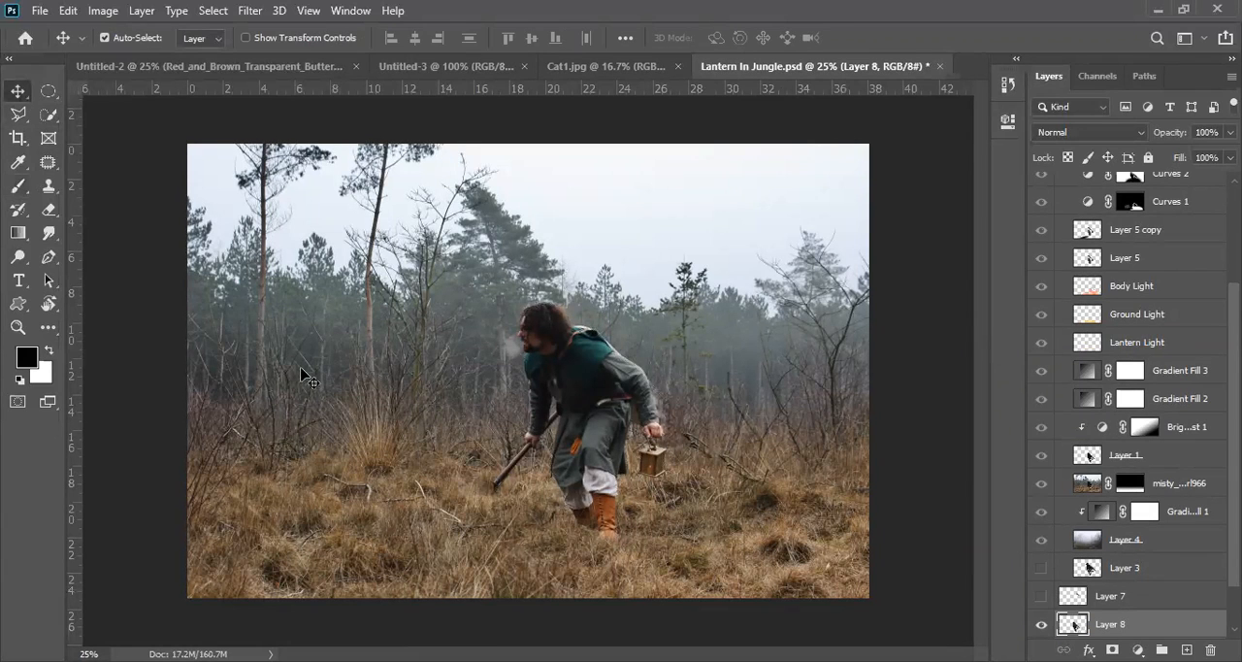
drag(492, 502, 581, 375)
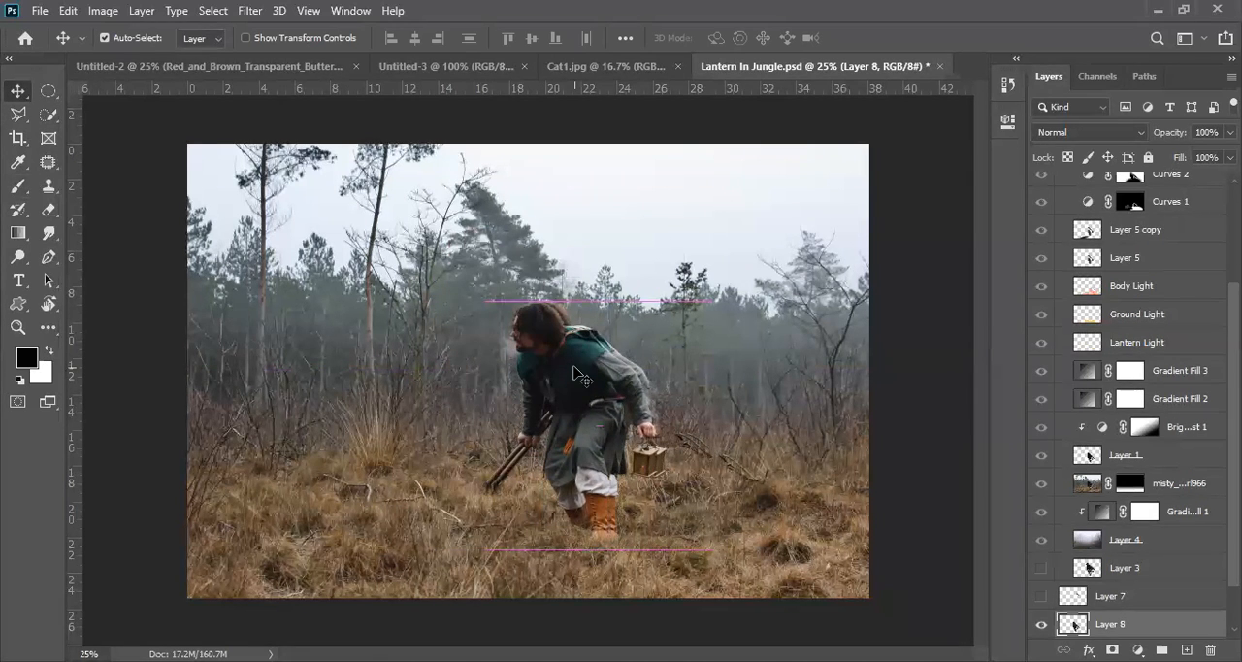
key(ctrl+z)
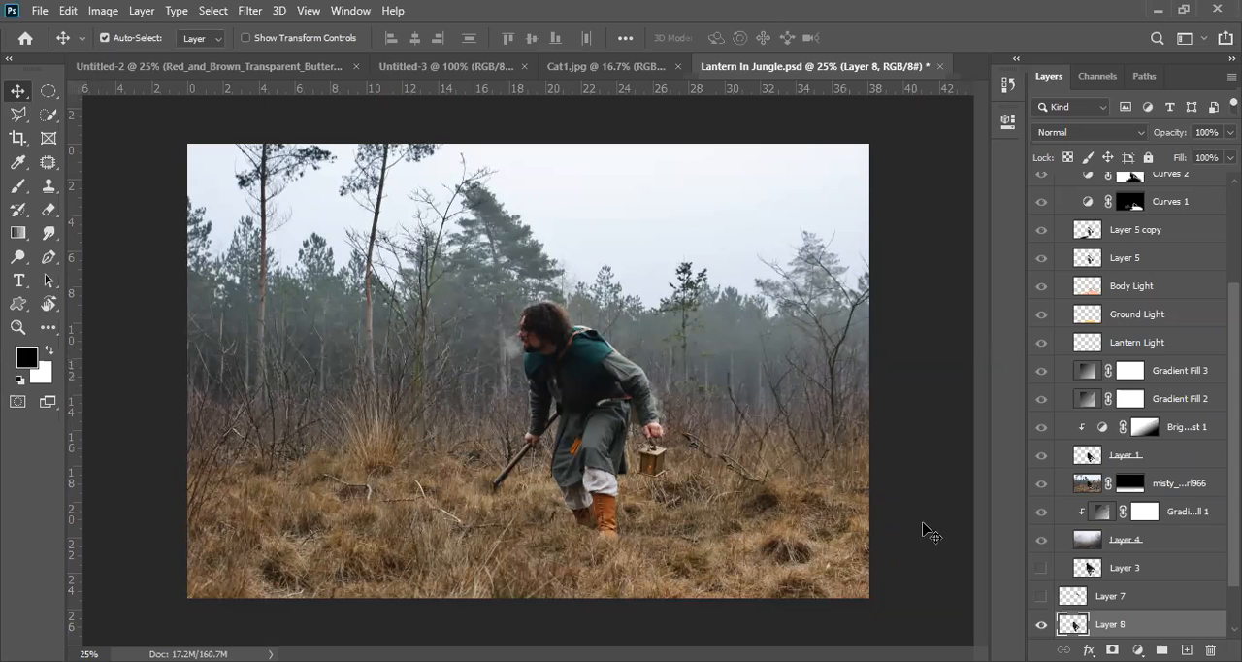
click(1045, 626)
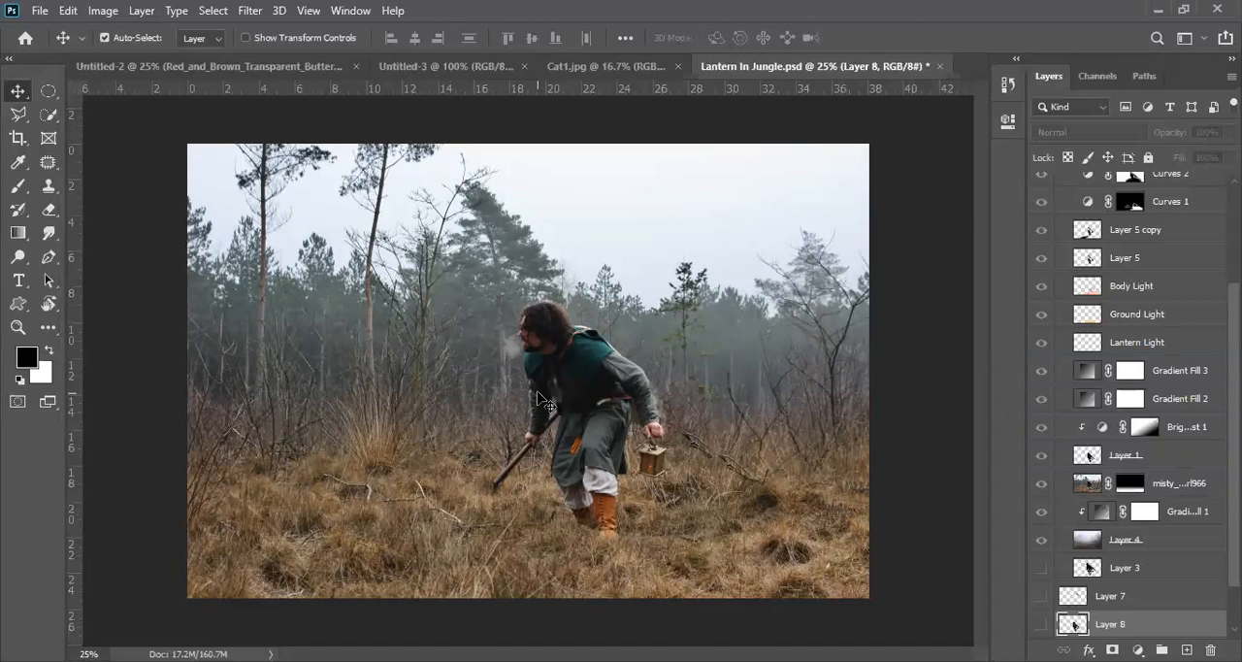
click(1040, 625)
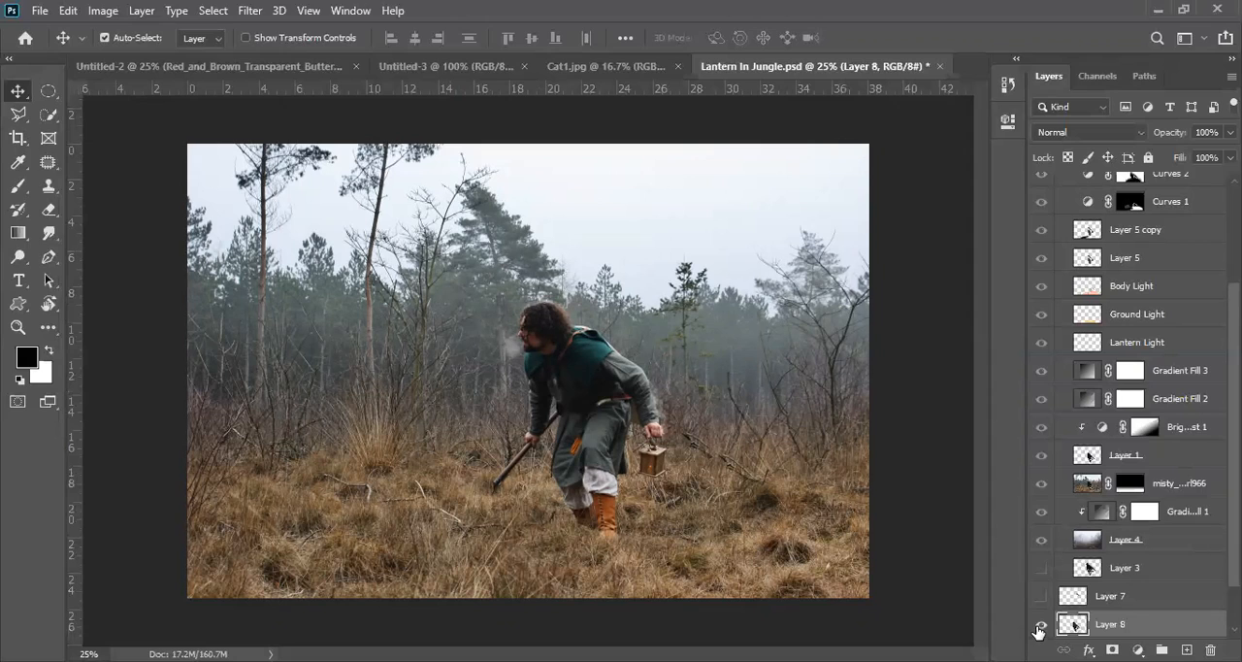
Step: Set Layer 8's blend mode to Screen and examine the effect on the man up close
click(1098, 133)
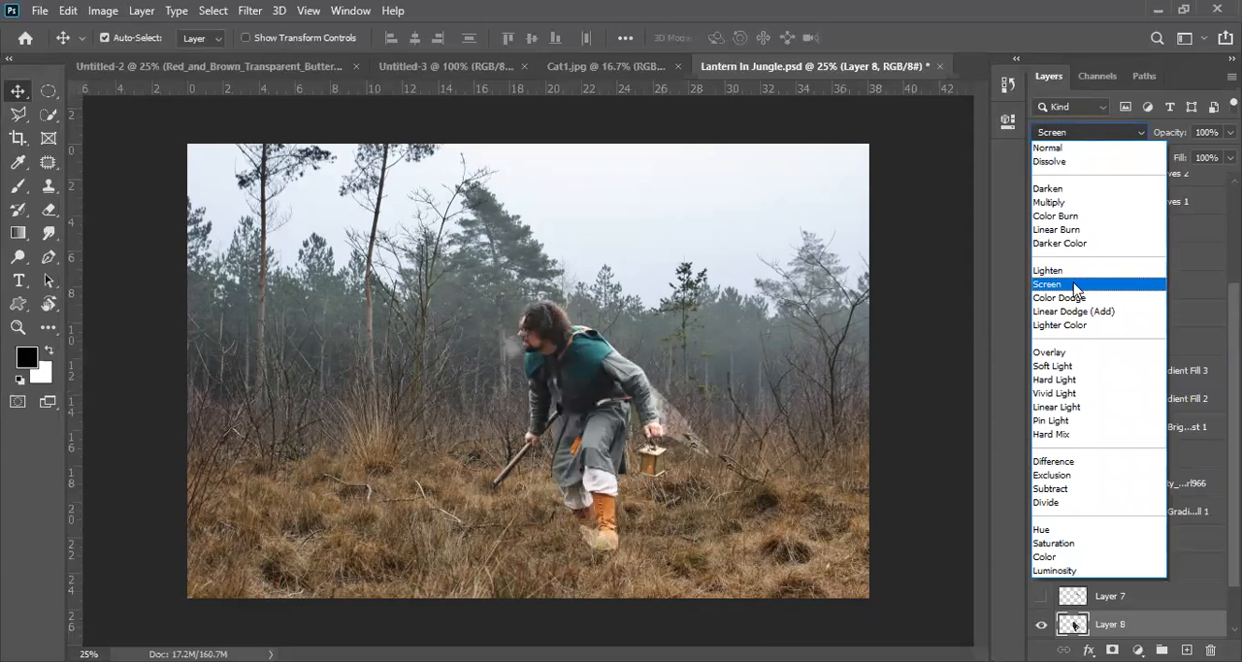
click(1074, 286)
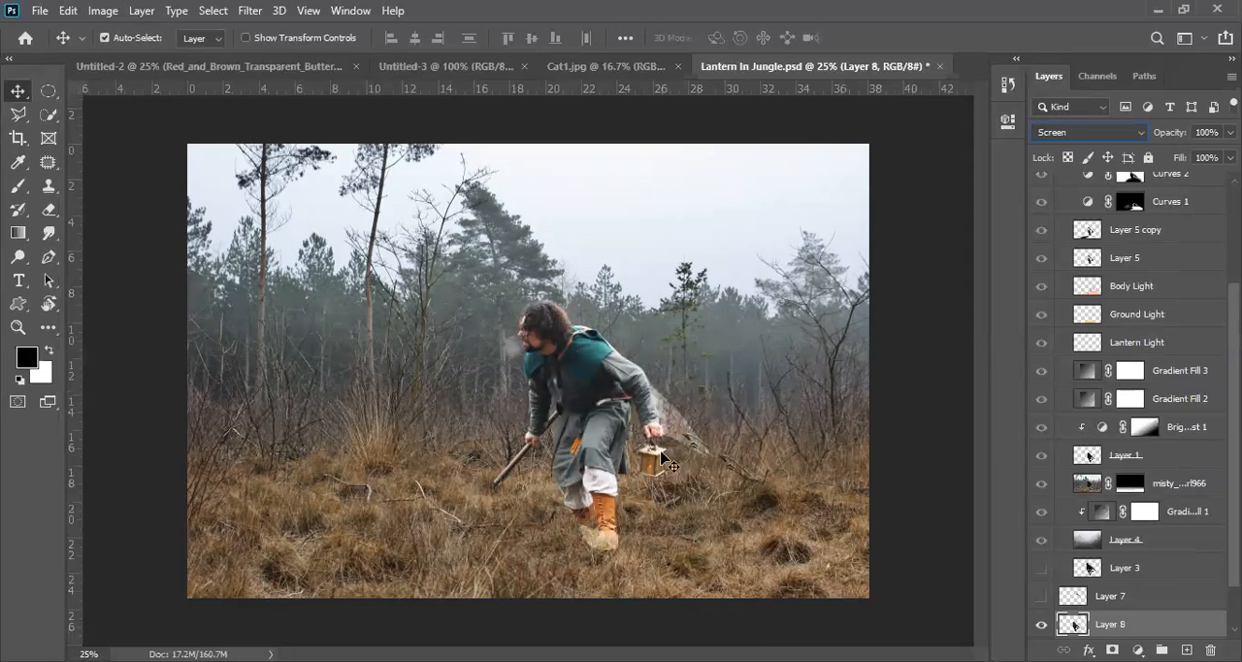
ctrl+click(532, 366)
ctrl+click(533, 366)
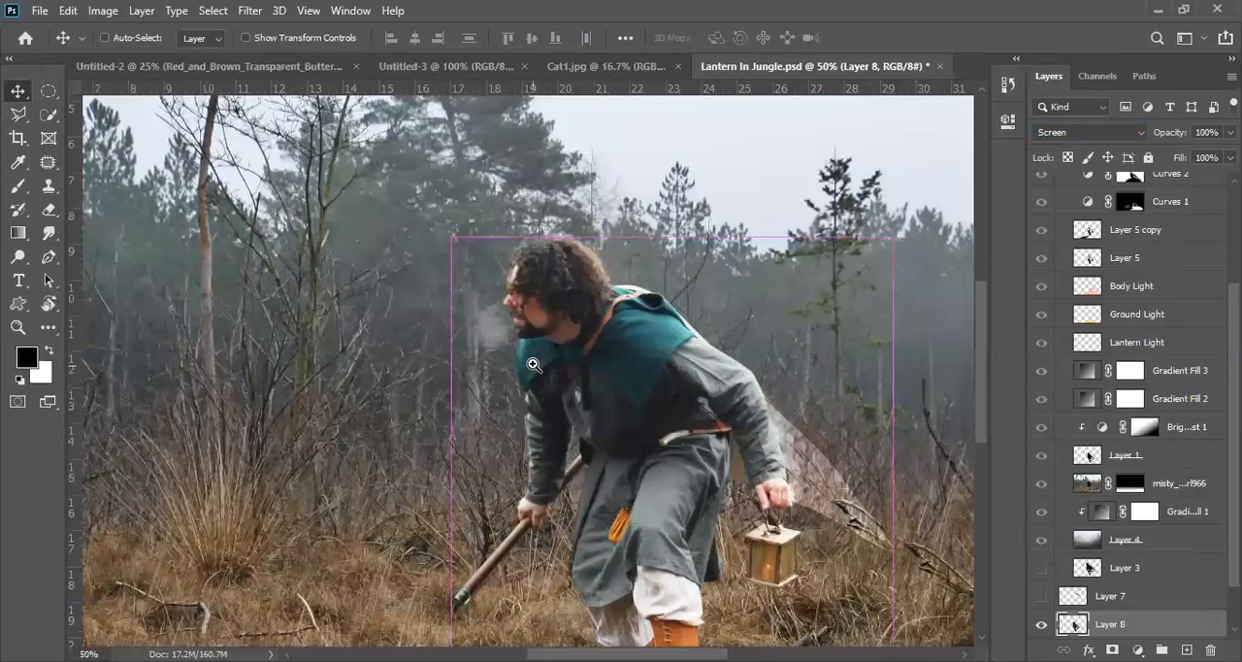
ctrl+click(533, 366)
drag(580, 307, 395, 316)
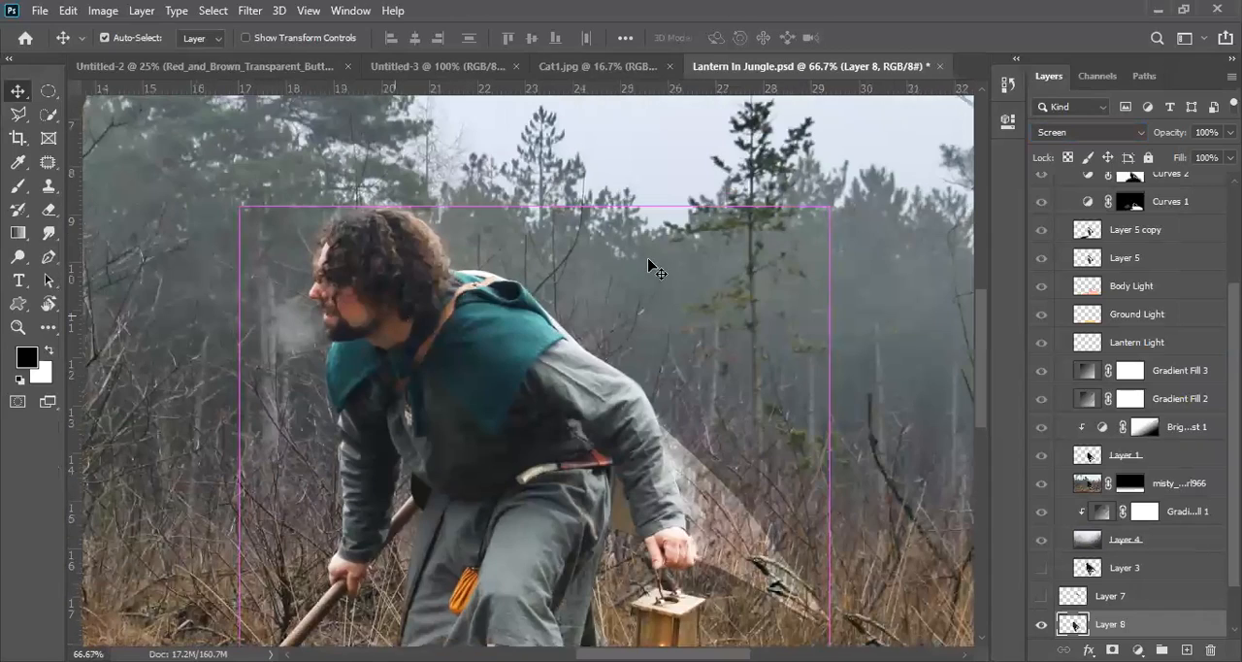
Step: Try Overlay on Layer 8 and cycle through the neighbouring blend modes, ending on Linear Burn
click(1087, 139)
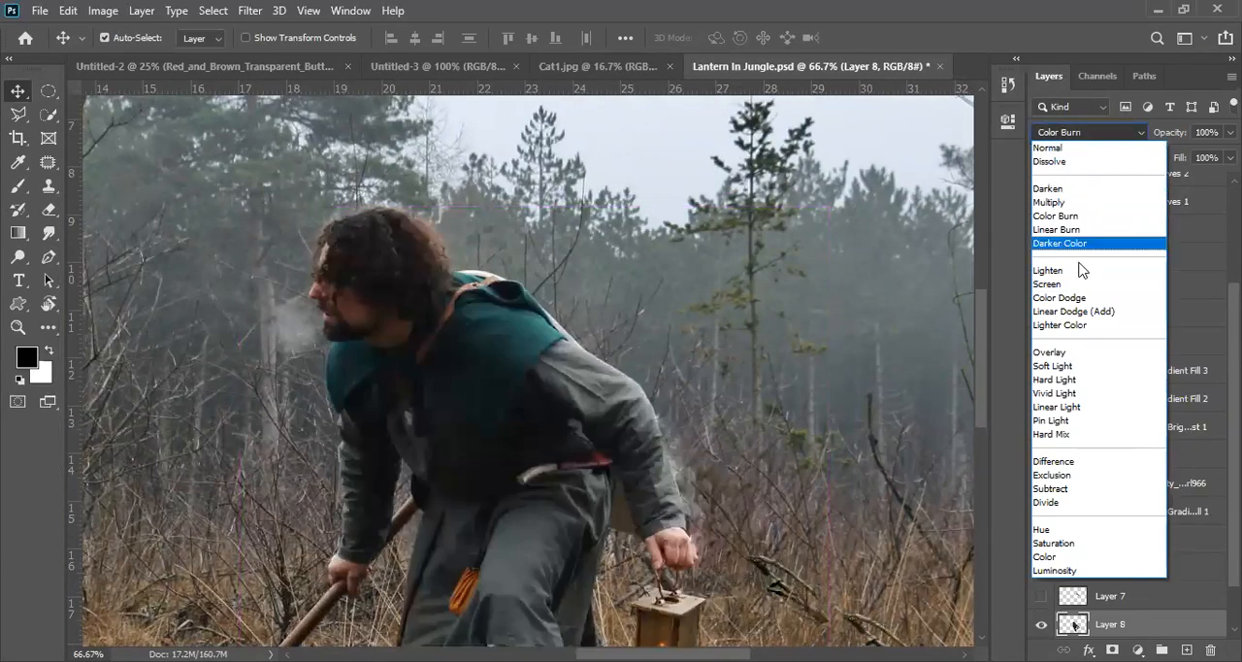
click(1067, 351)
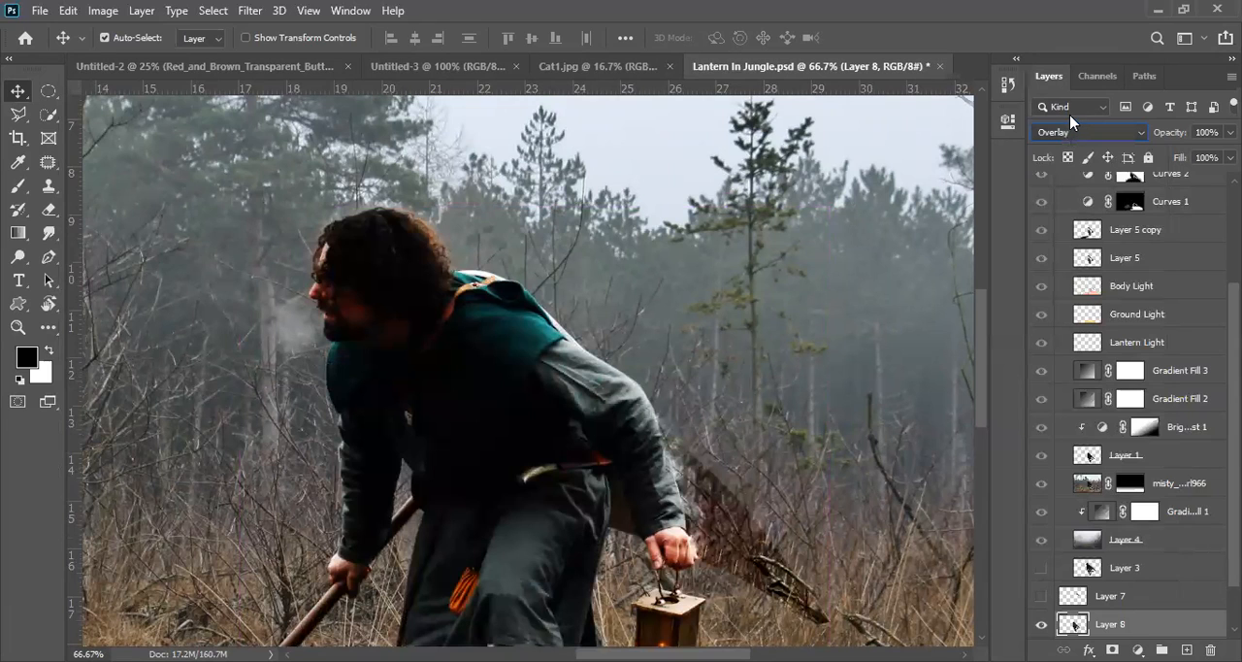
key(Down)
key(Down)
key(Down)
key(Down)
key(Up)
key(Up)
key(Up)
key(Up)
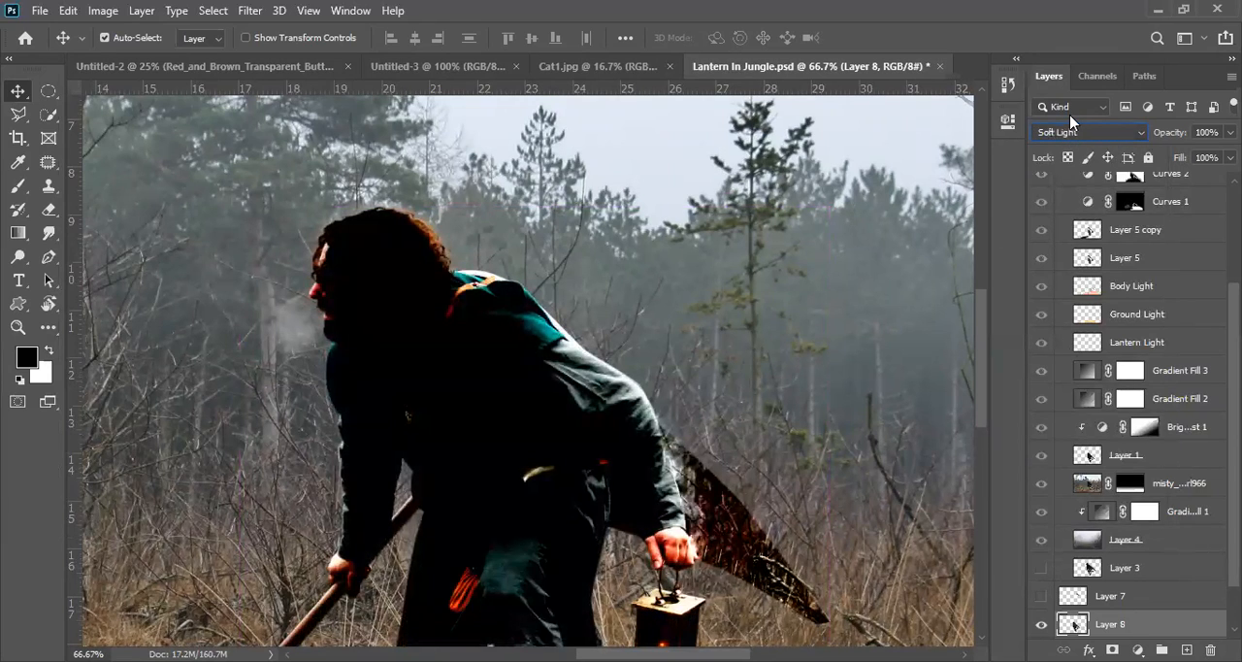
key(Up)
key(Up)
key(Up)
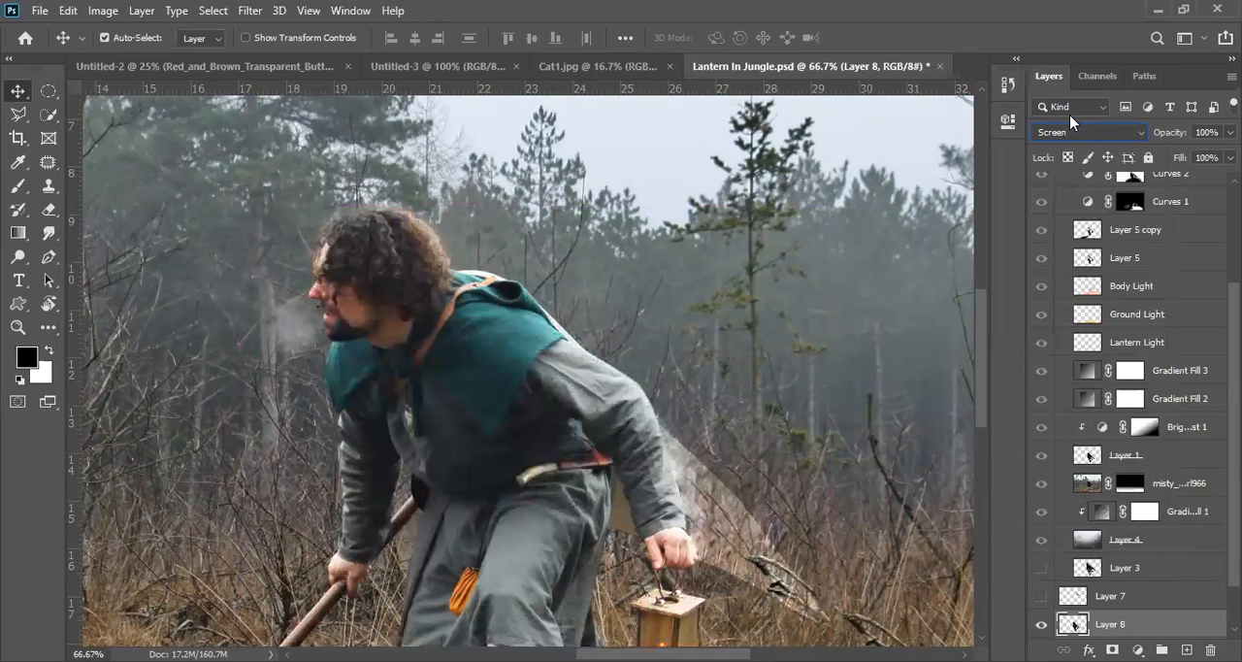
key(Up)
key(Up)
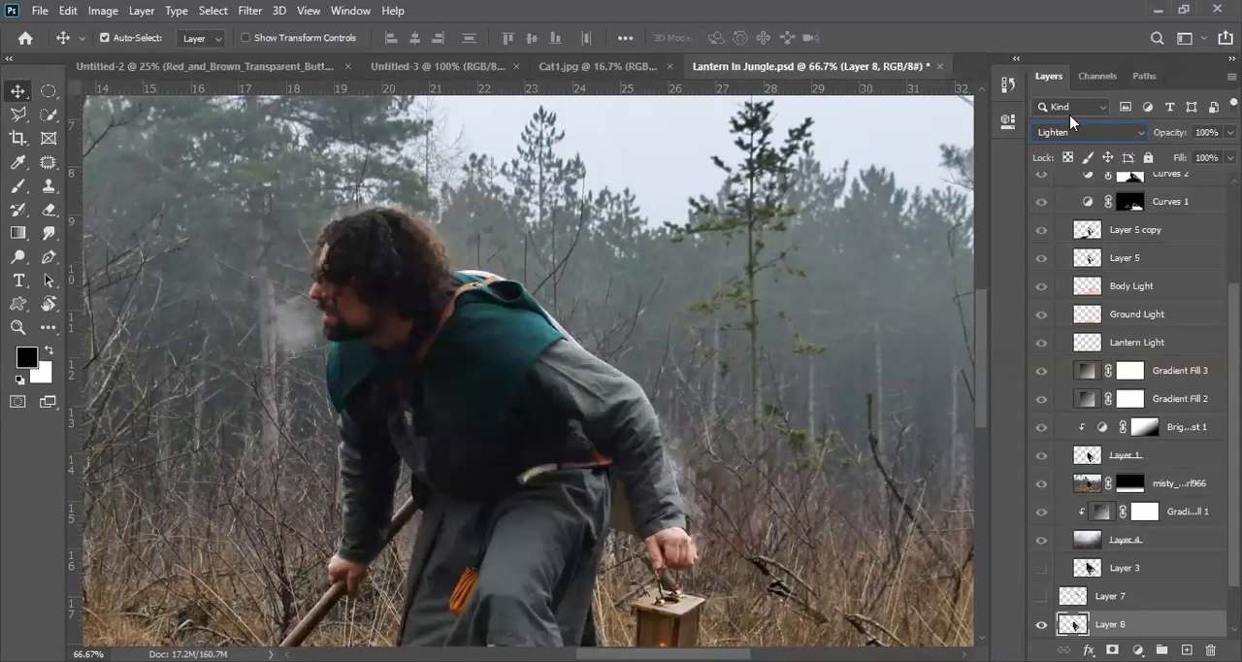
key(Up)
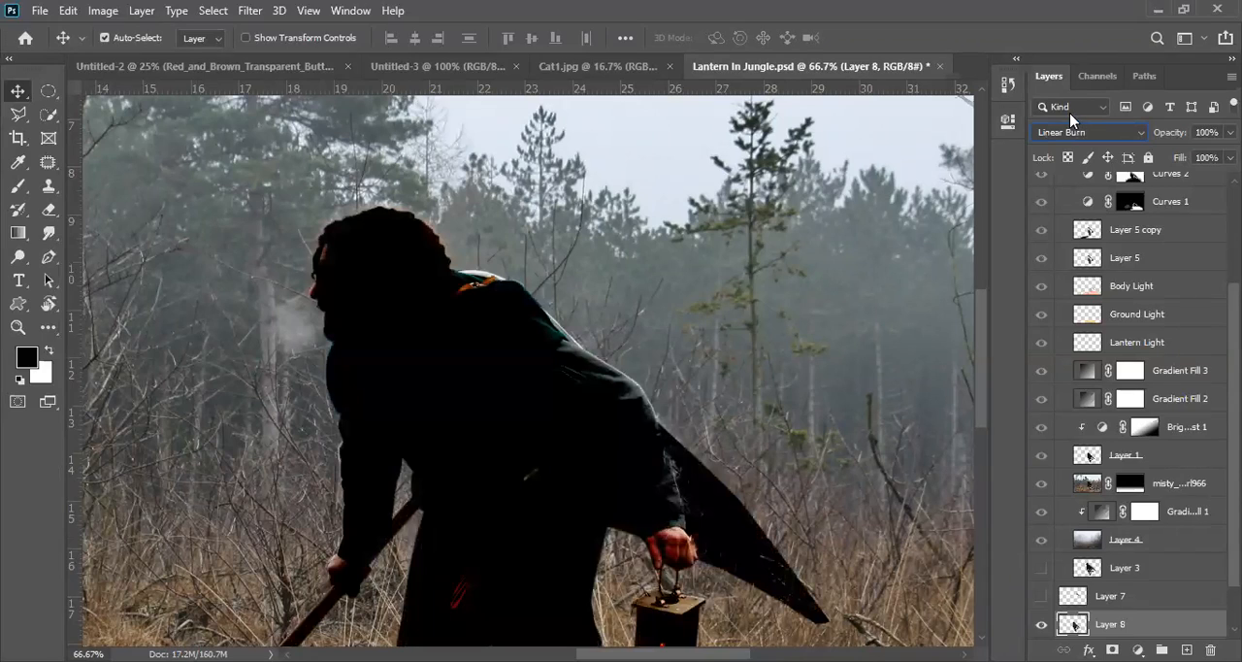
Step: Compare Multiply and Linear Burn on Layer 8 and set its blend mode to Darker Color
scroll(349, 412, down, 2)
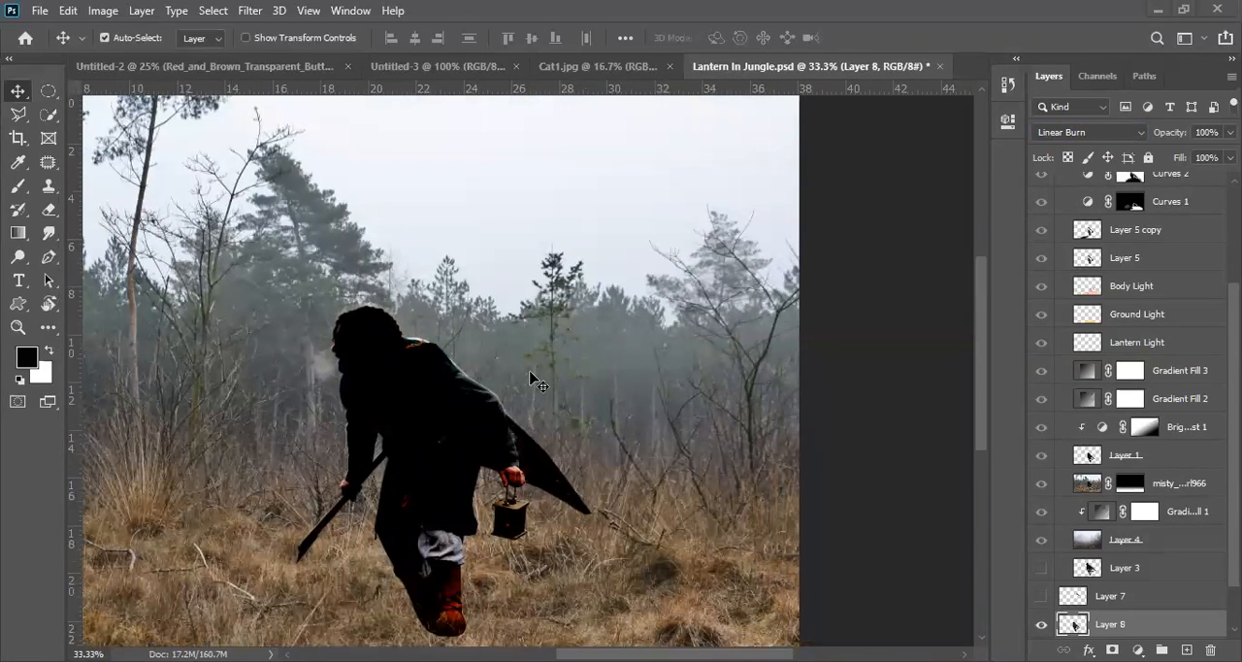
click(1108, 138)
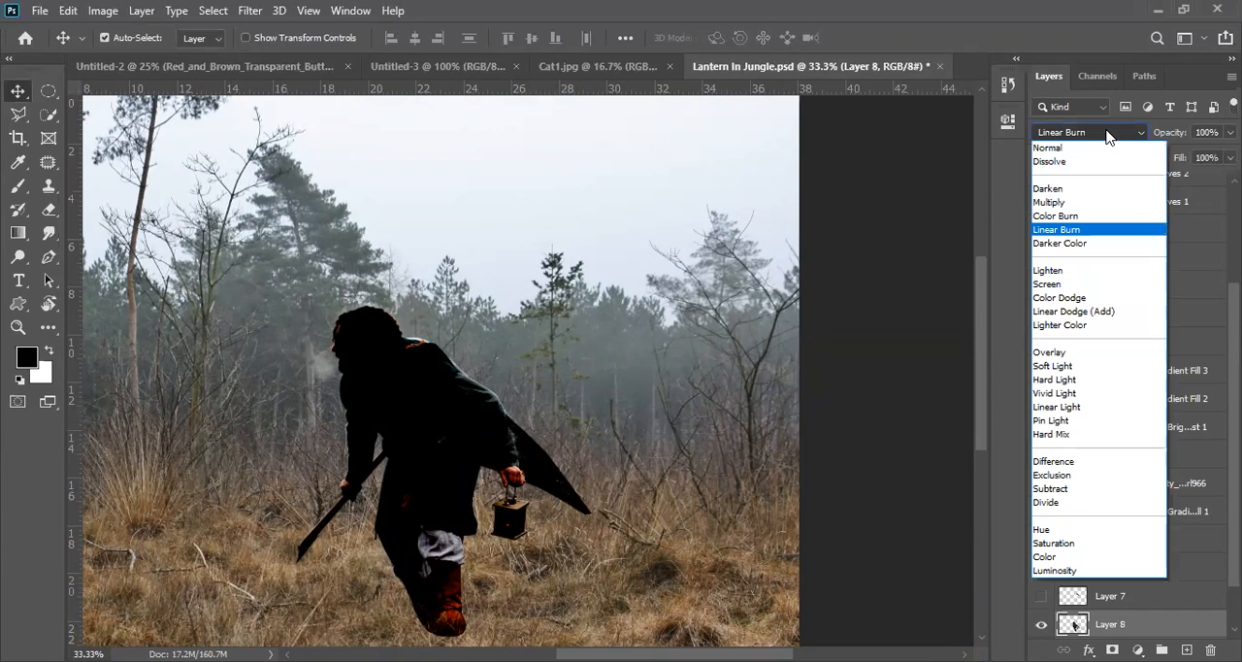
click(1105, 134)
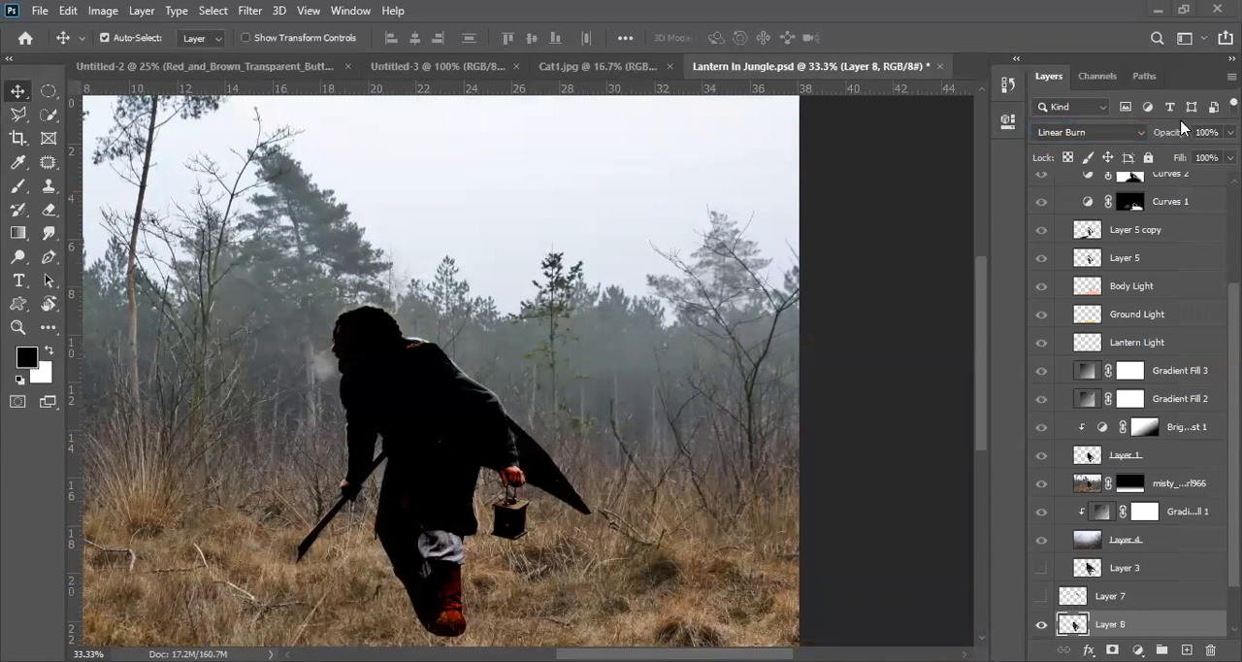
click(1098, 139)
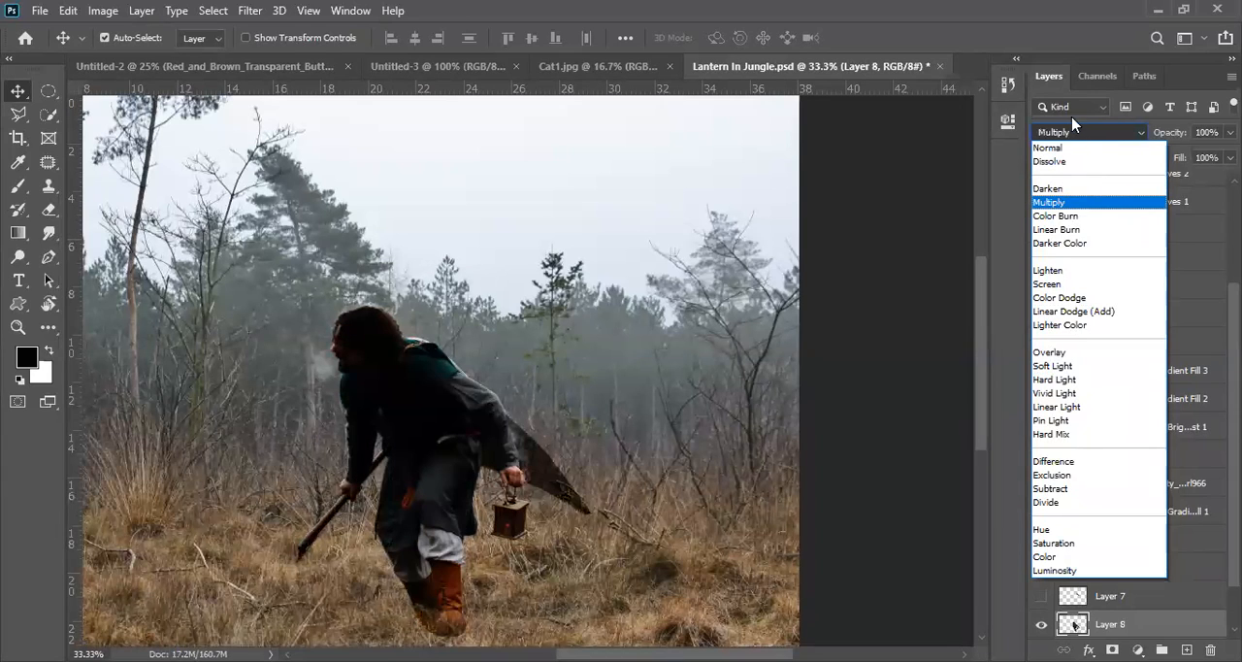
click(1056, 229)
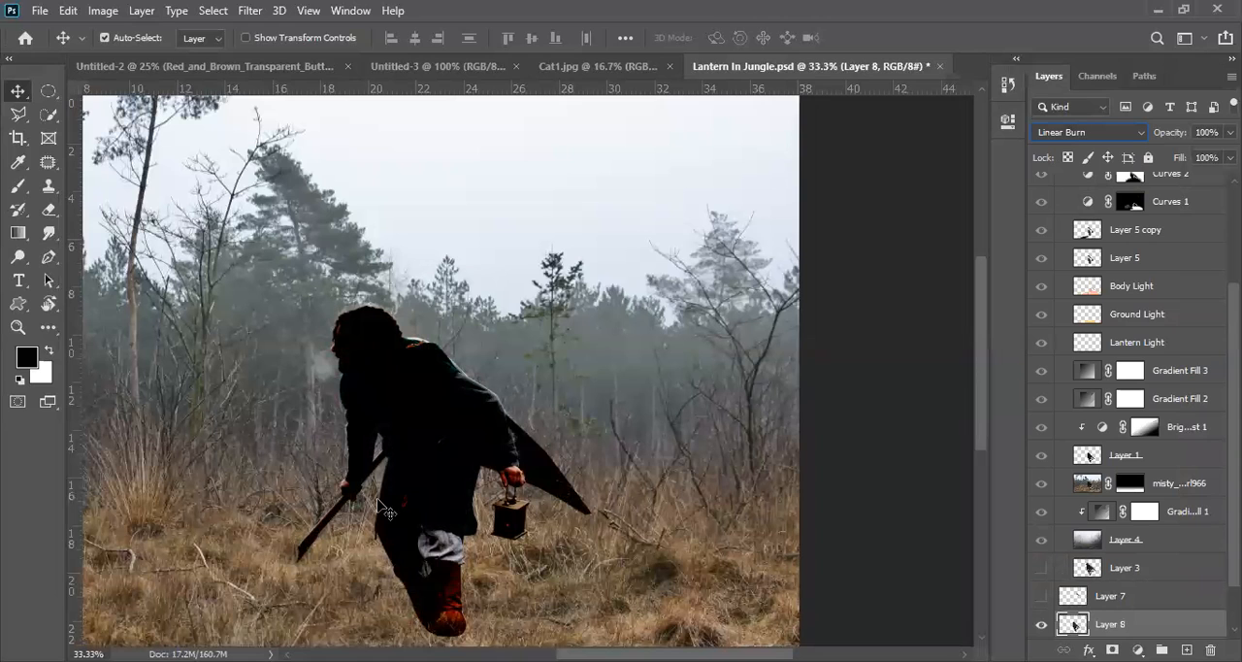
key(shift+plus)
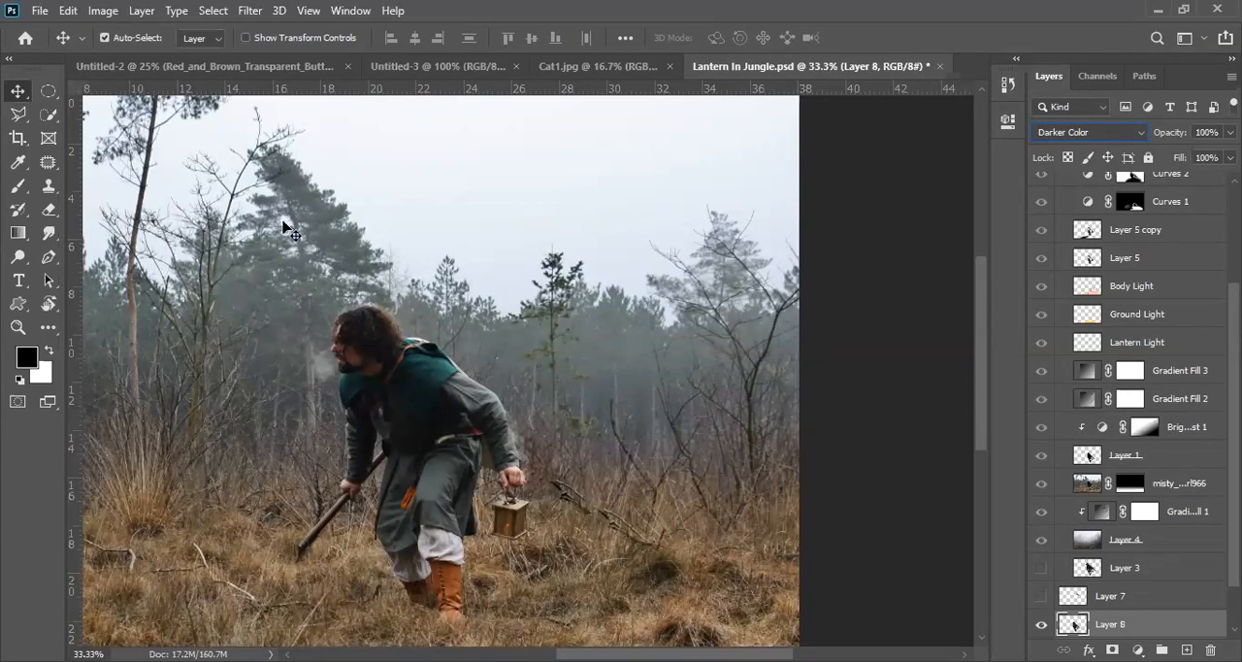
Step: Load Layer 1's outline as a selection and copy and paste the man from Layer 8 onto a new layer
ctrl+click(1089, 569)
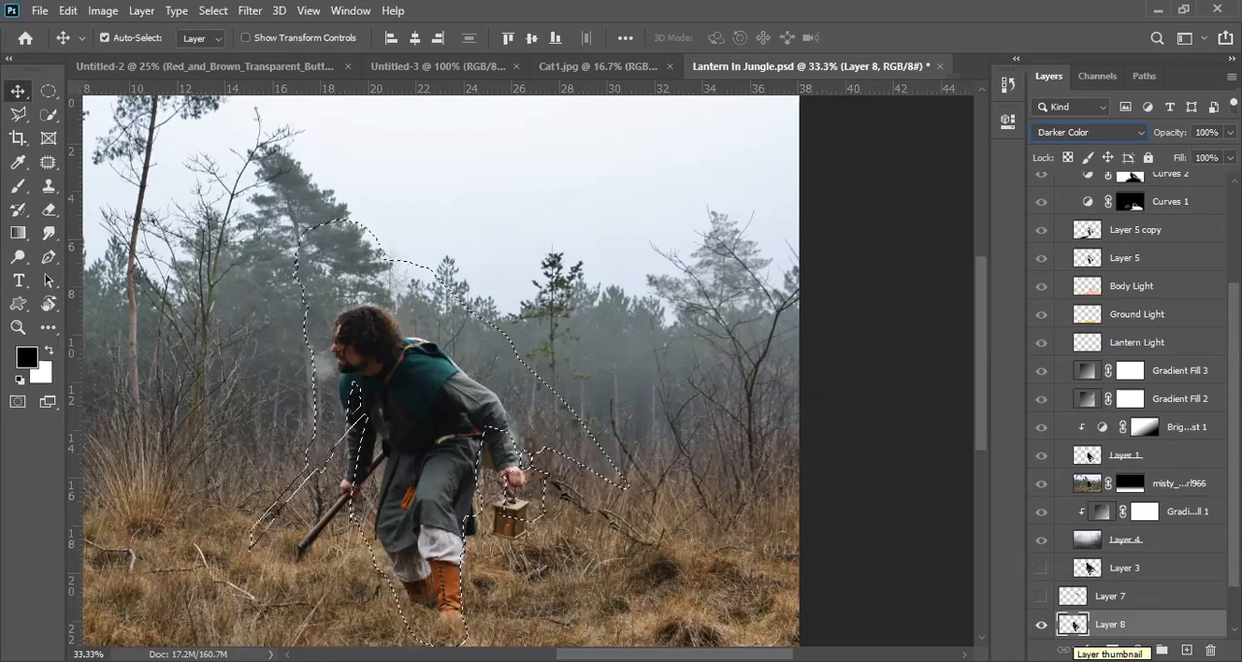
key(ctrl+d)
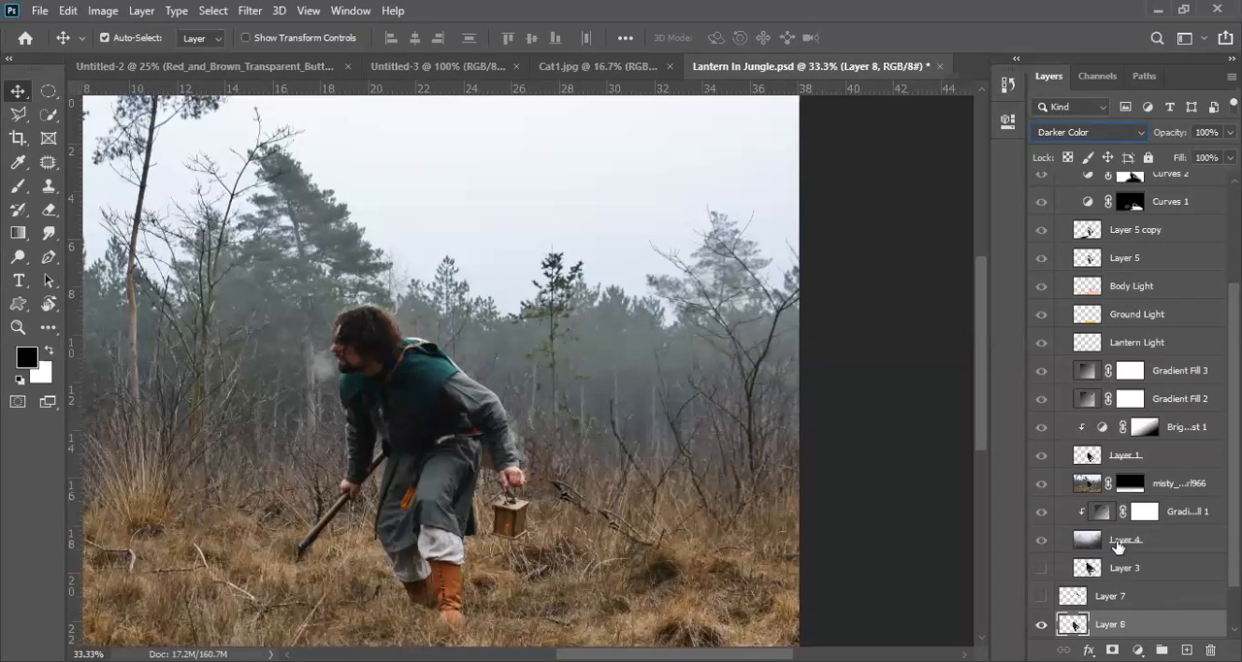
ctrl+click(1090, 456)
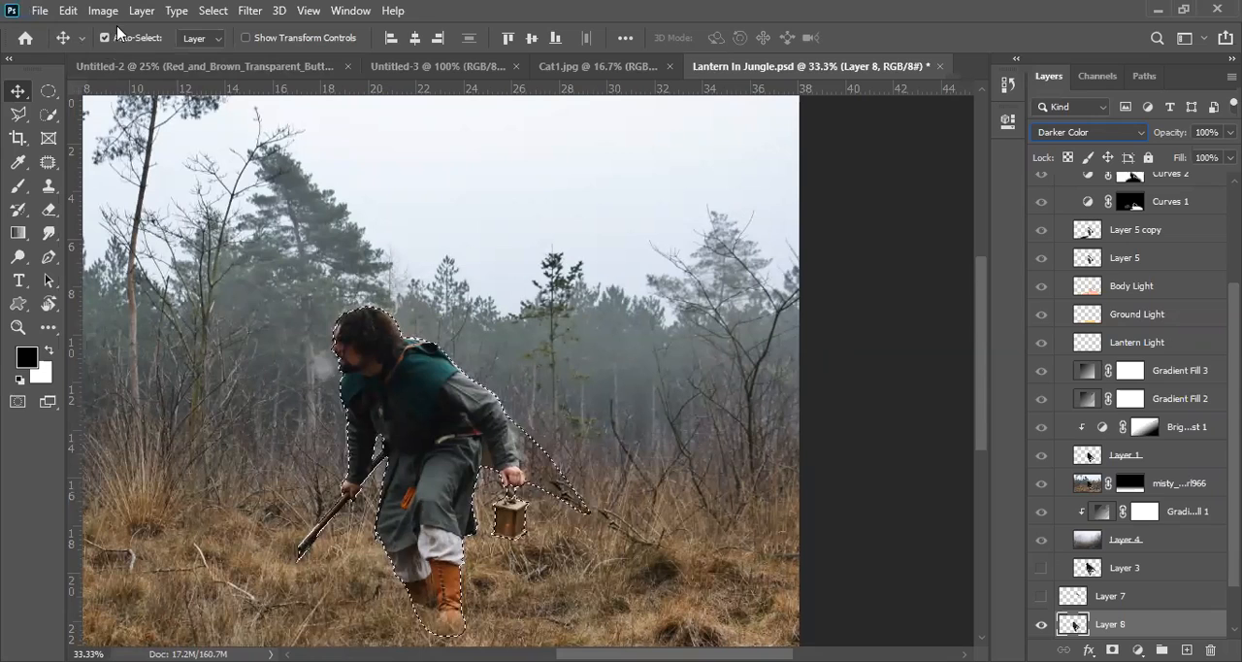
click(68, 11)
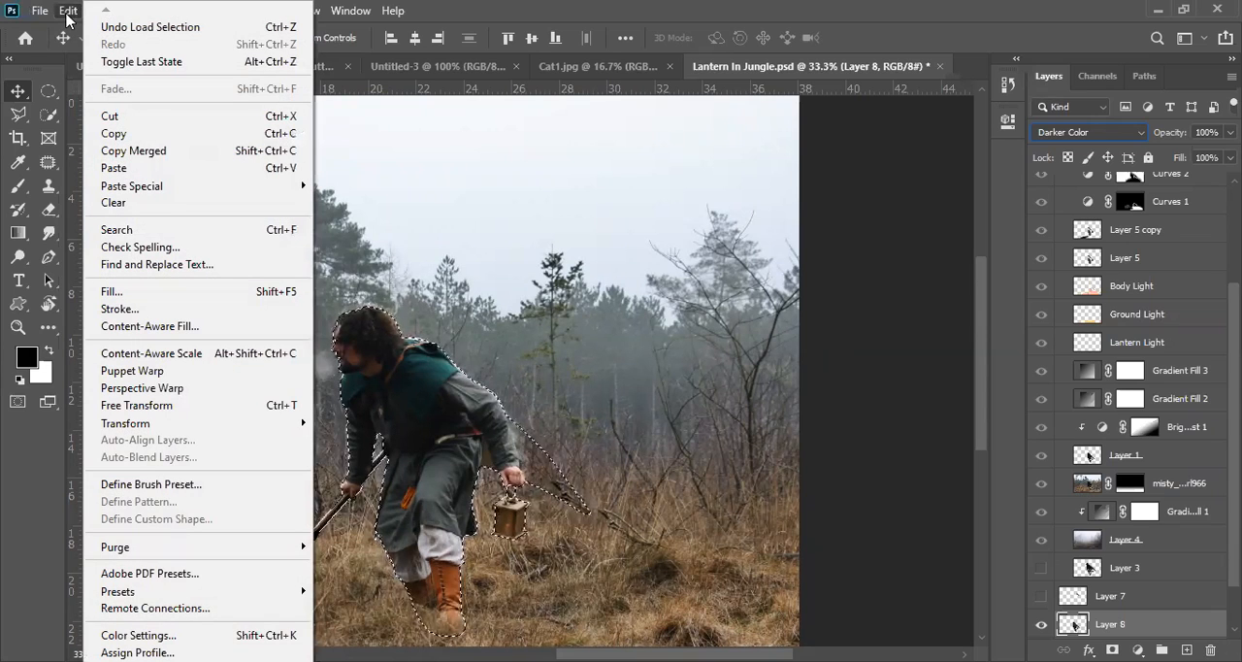
click(123, 137)
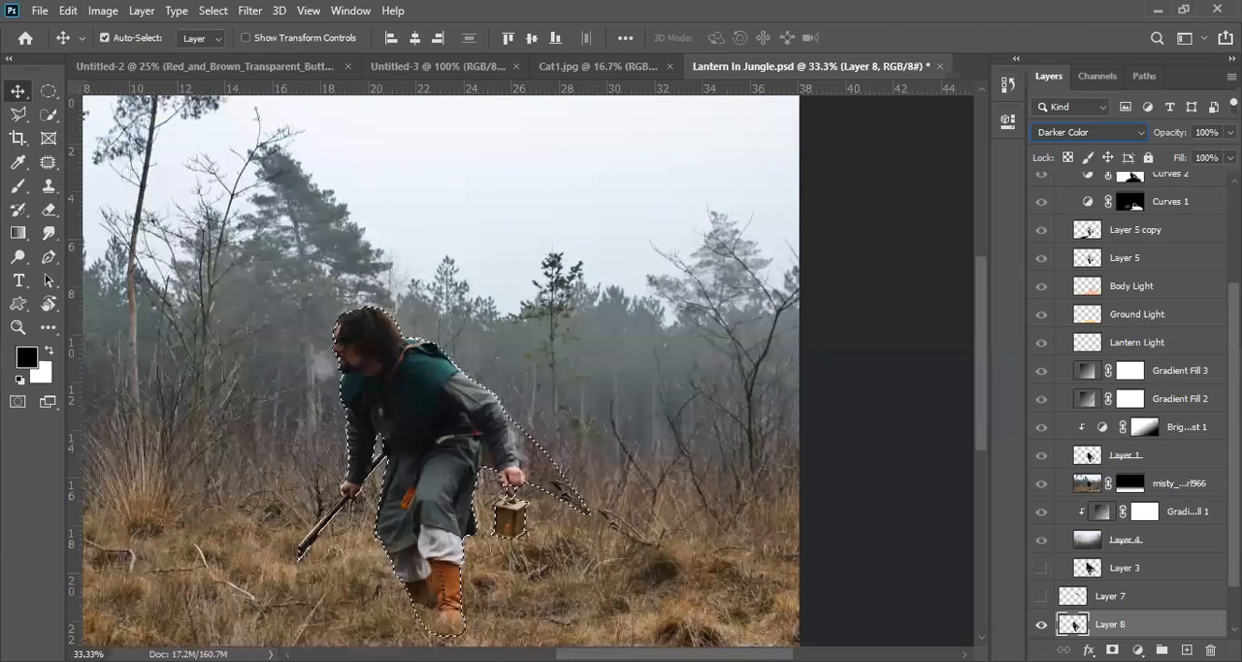
click(68, 10)
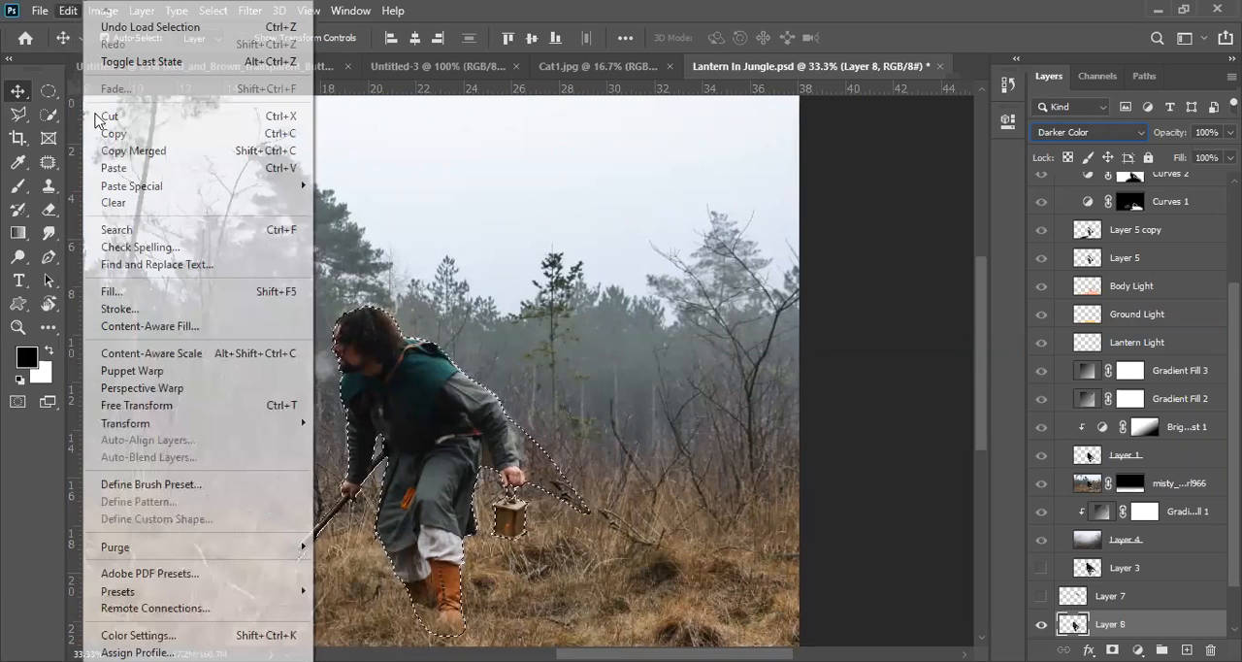
click(158, 173)
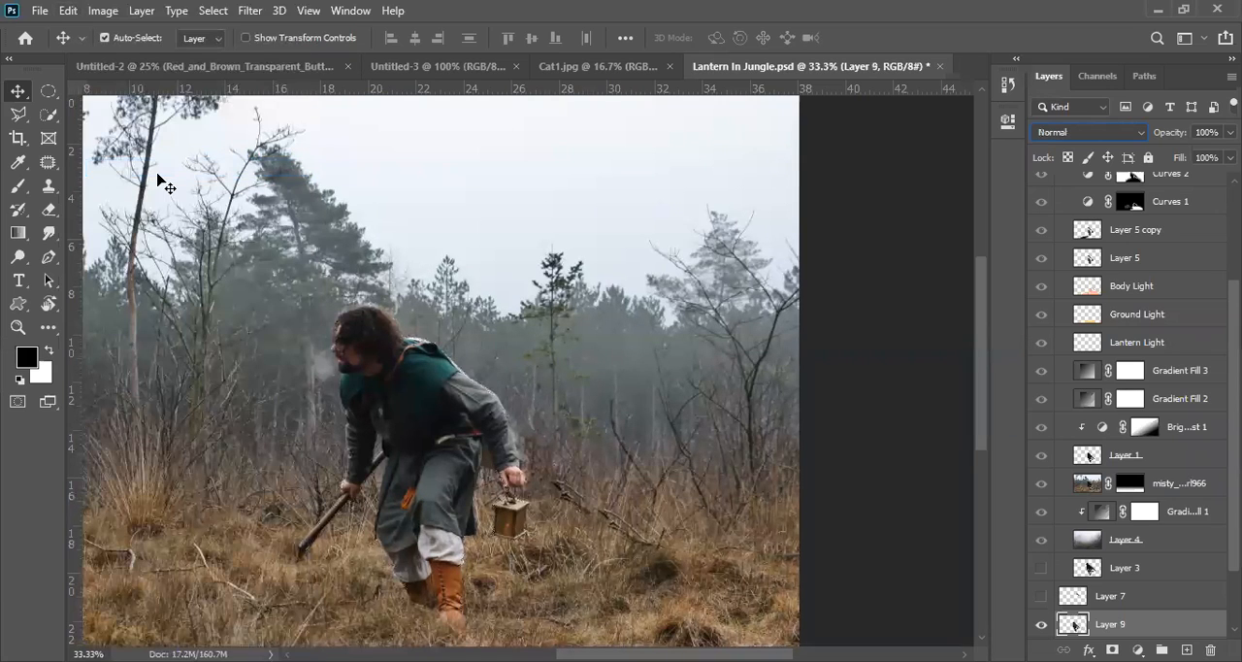
Step: Try moving the pasted man up above the original figure, and undo the move
drag(412, 370, 434, 233)
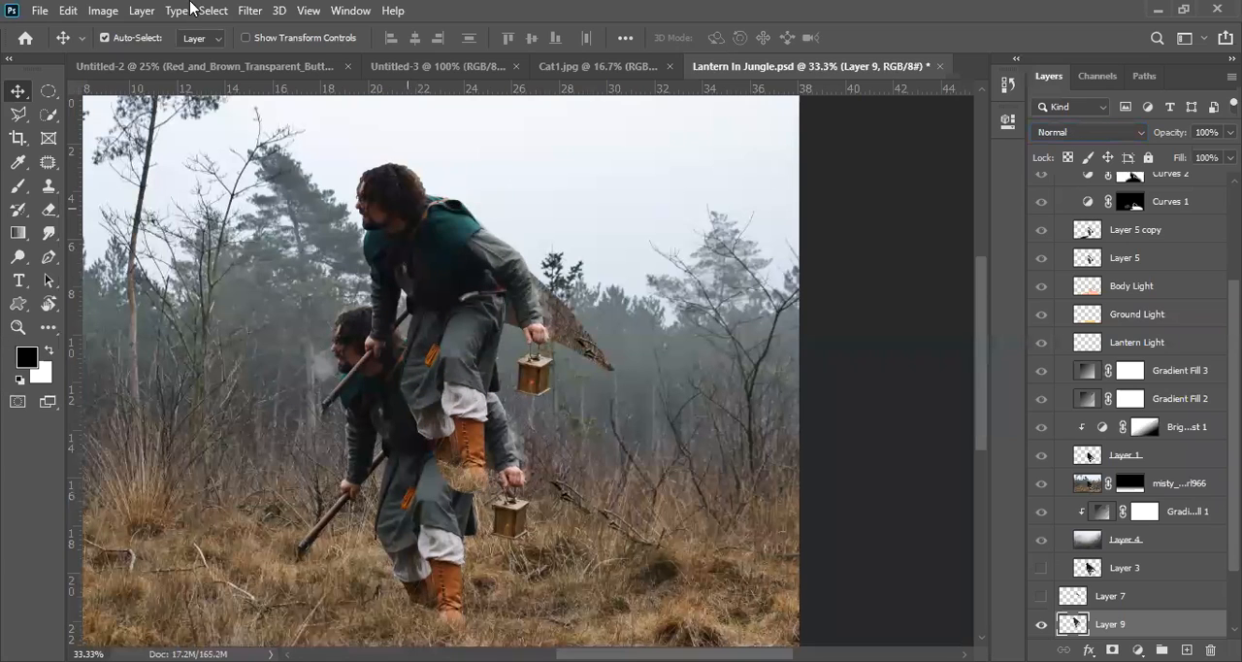
key(ctrl)
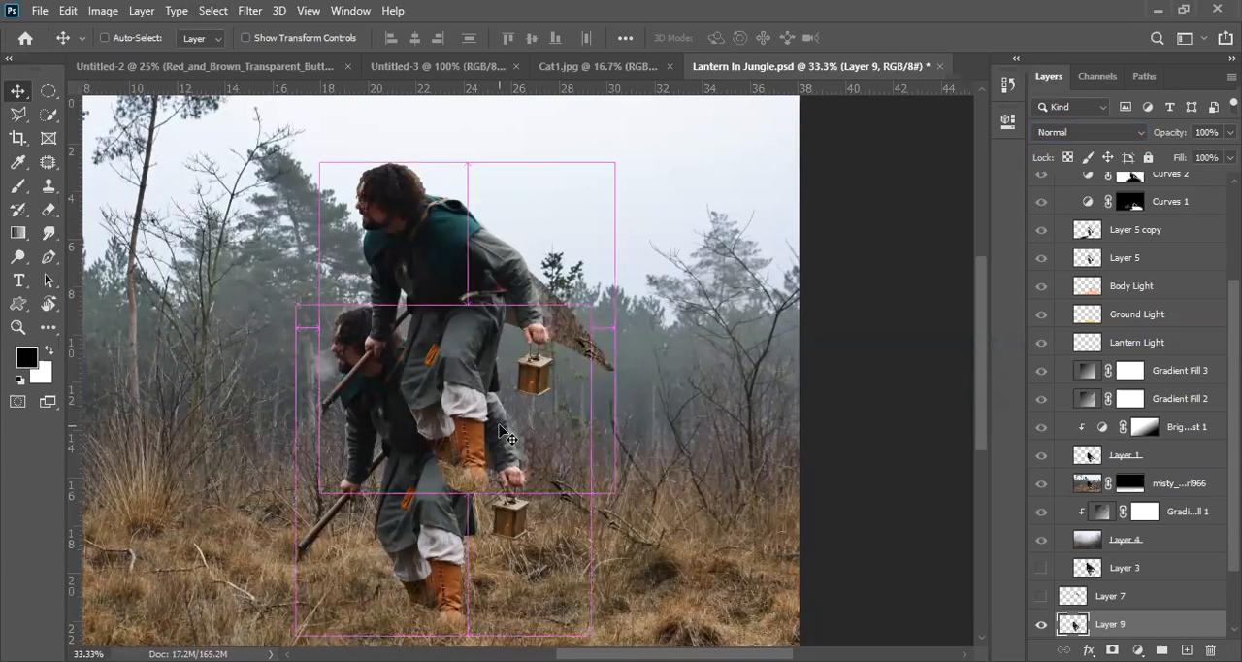
key(ctrl+z)
key(ctrl+z)
key(ctrl+shift+z)
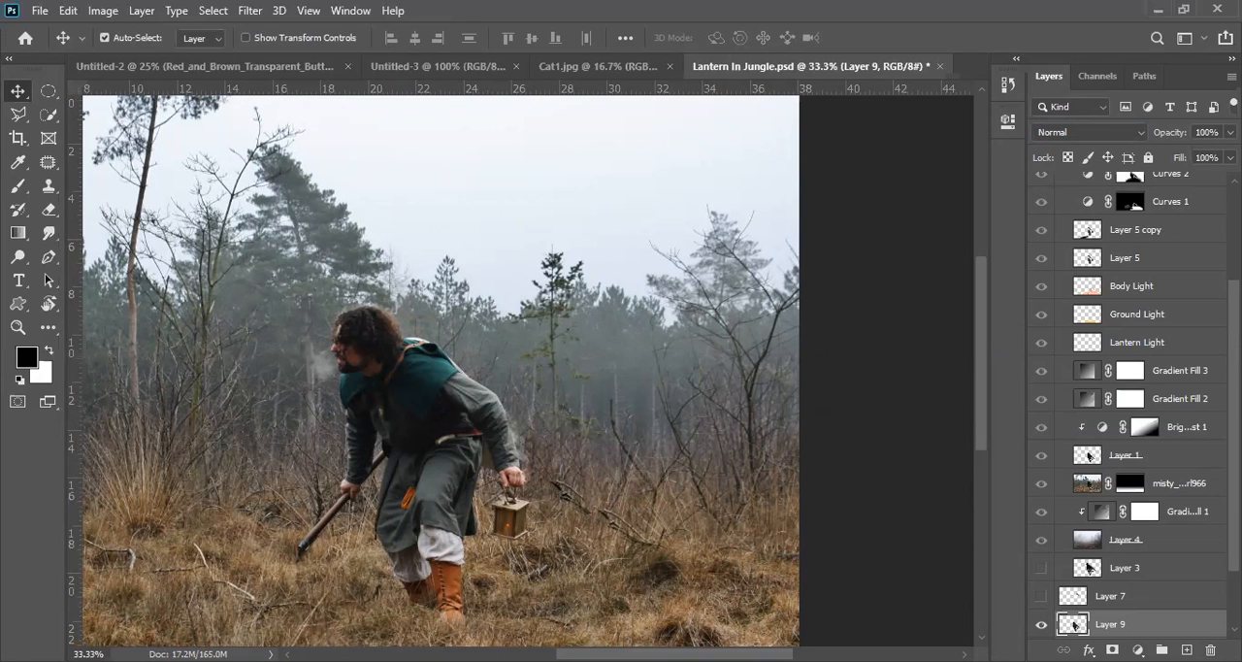
scroll(1050, 290, up, 3)
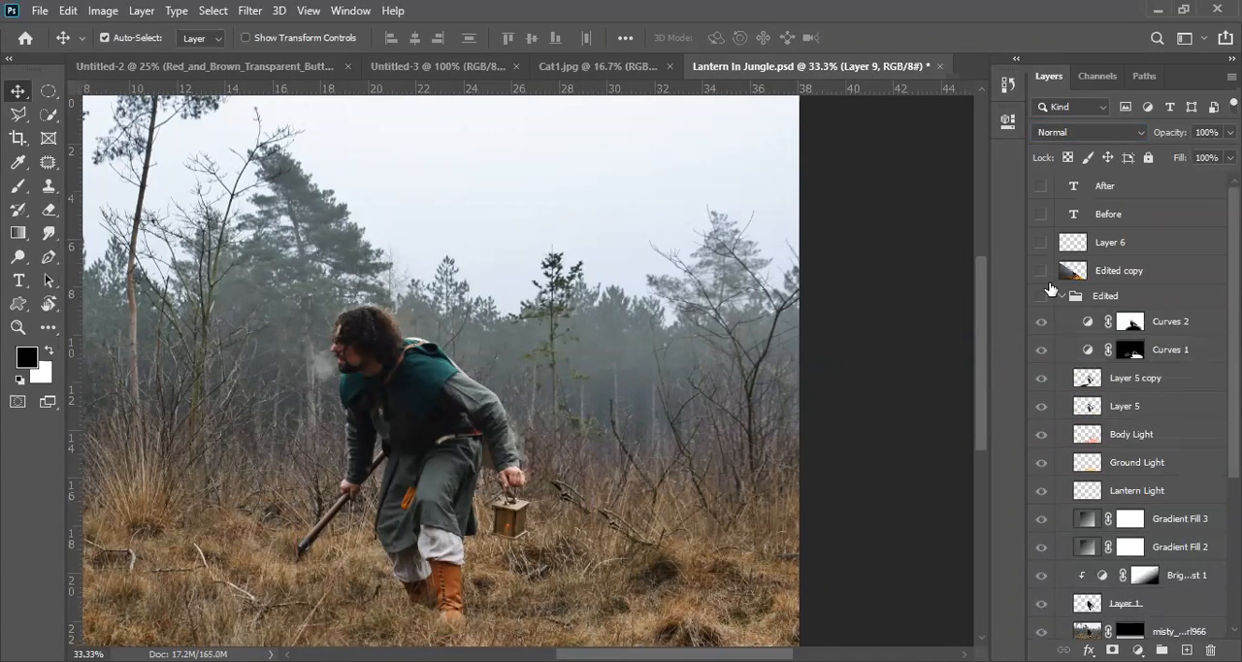